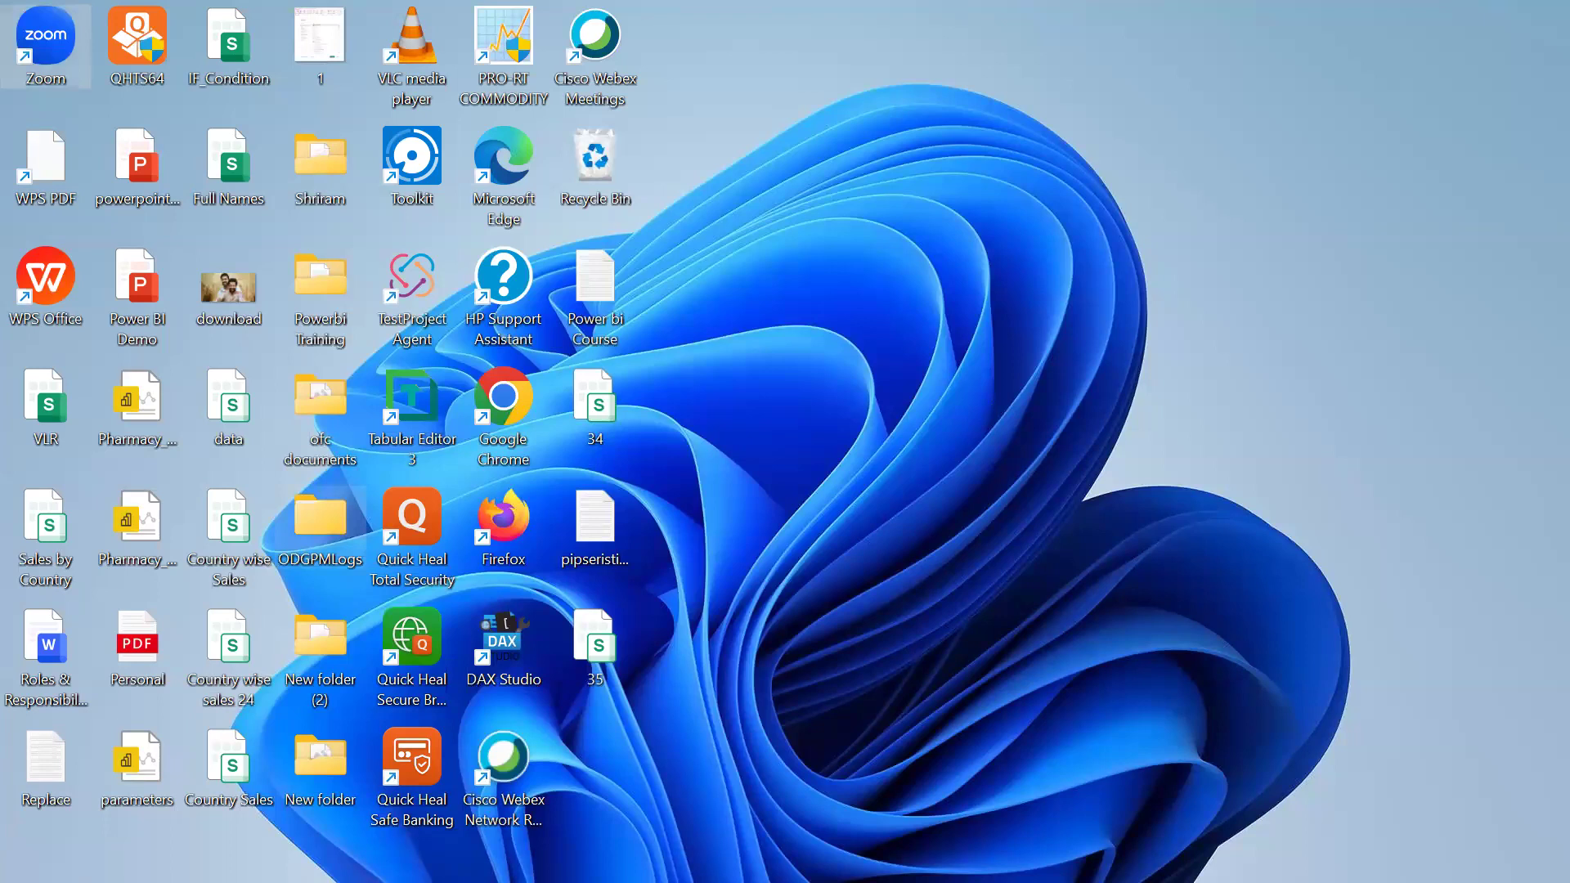
Step: Launch Power BI Desktop, dismiss the antivirus update notification, and start a blank report
left_click(39, 854)
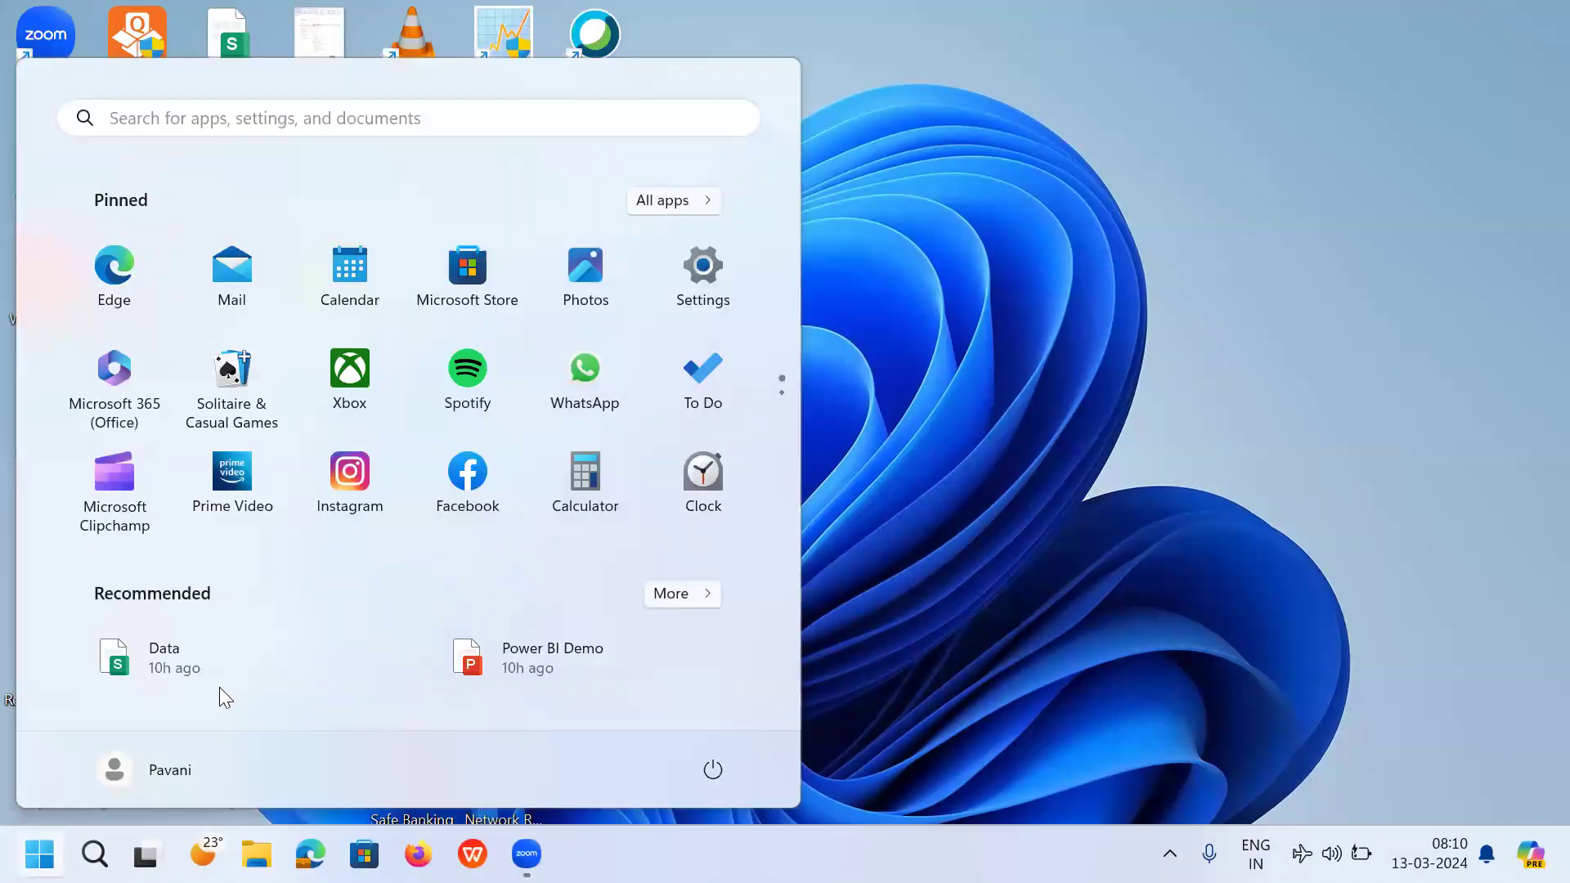
key("super")
type("power")
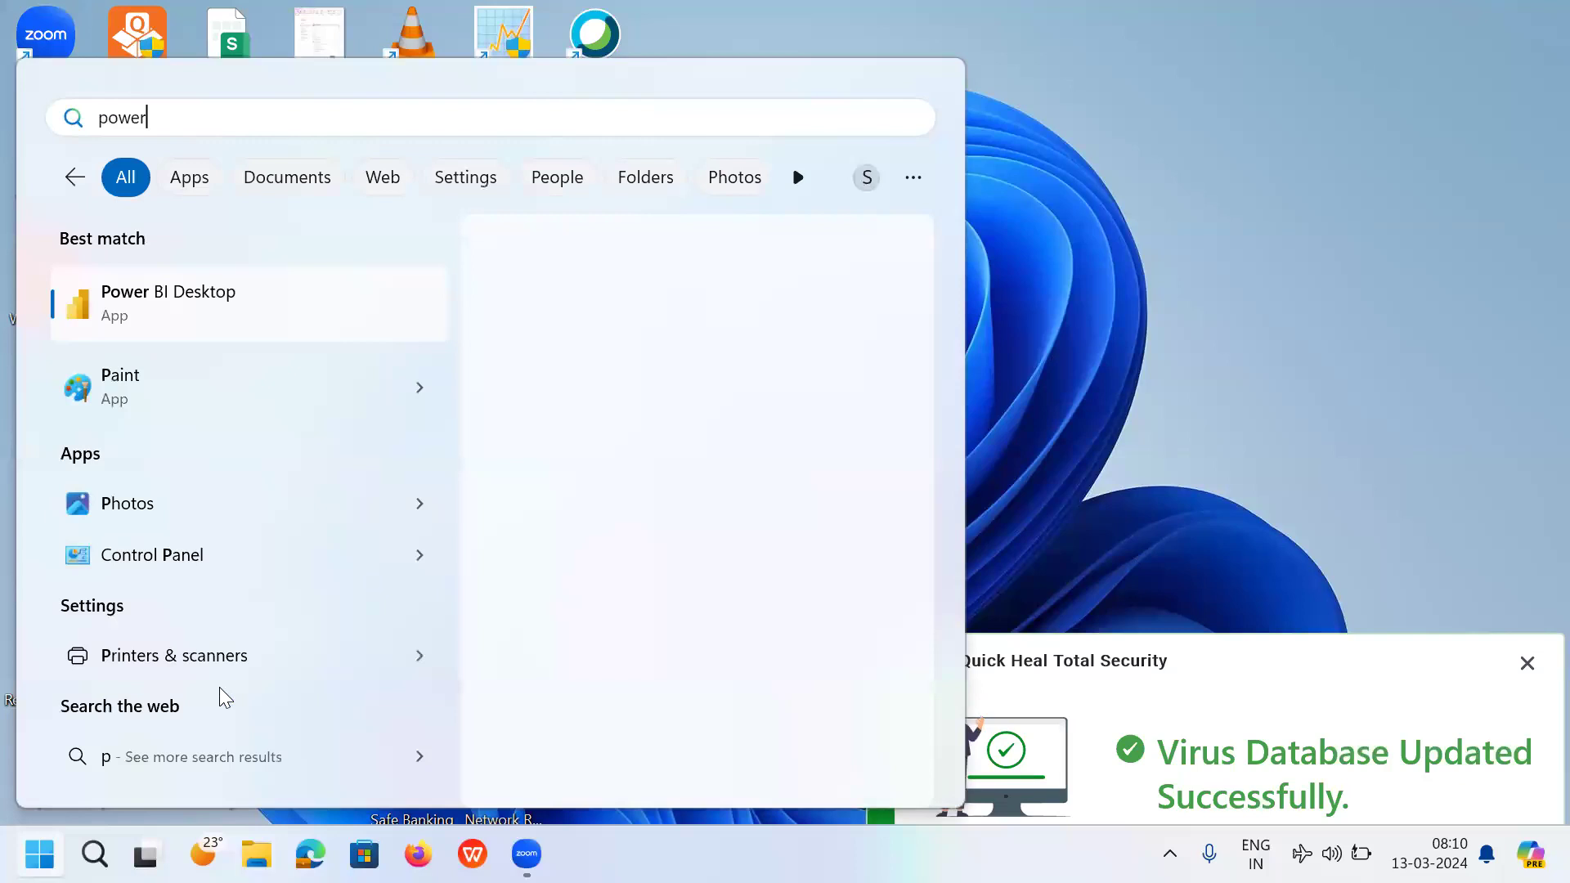
key("Return")
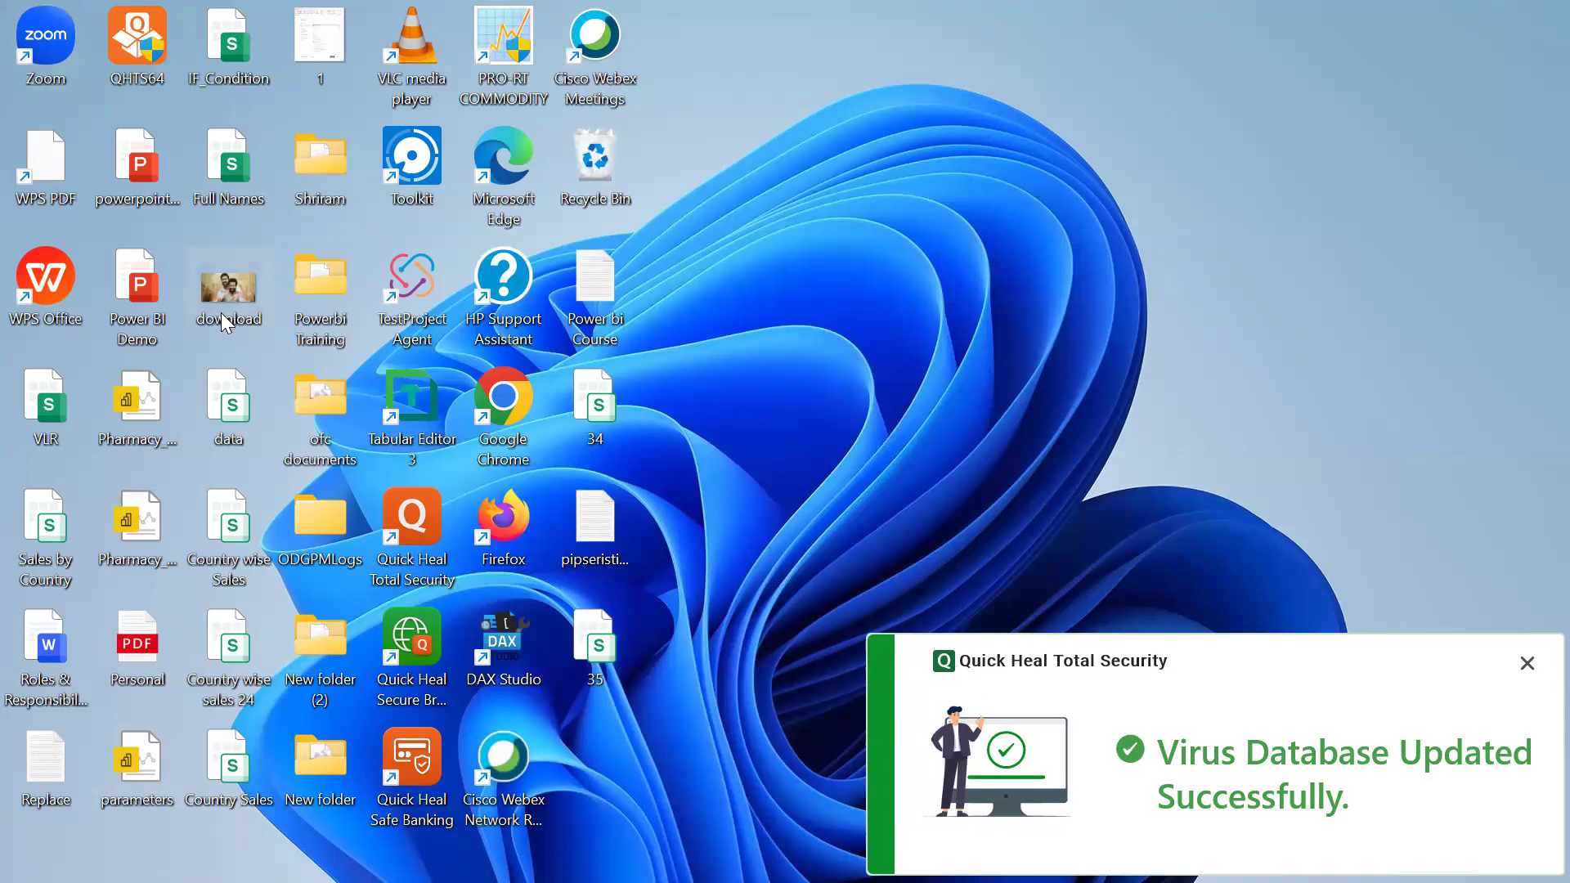
left_click(1528, 664)
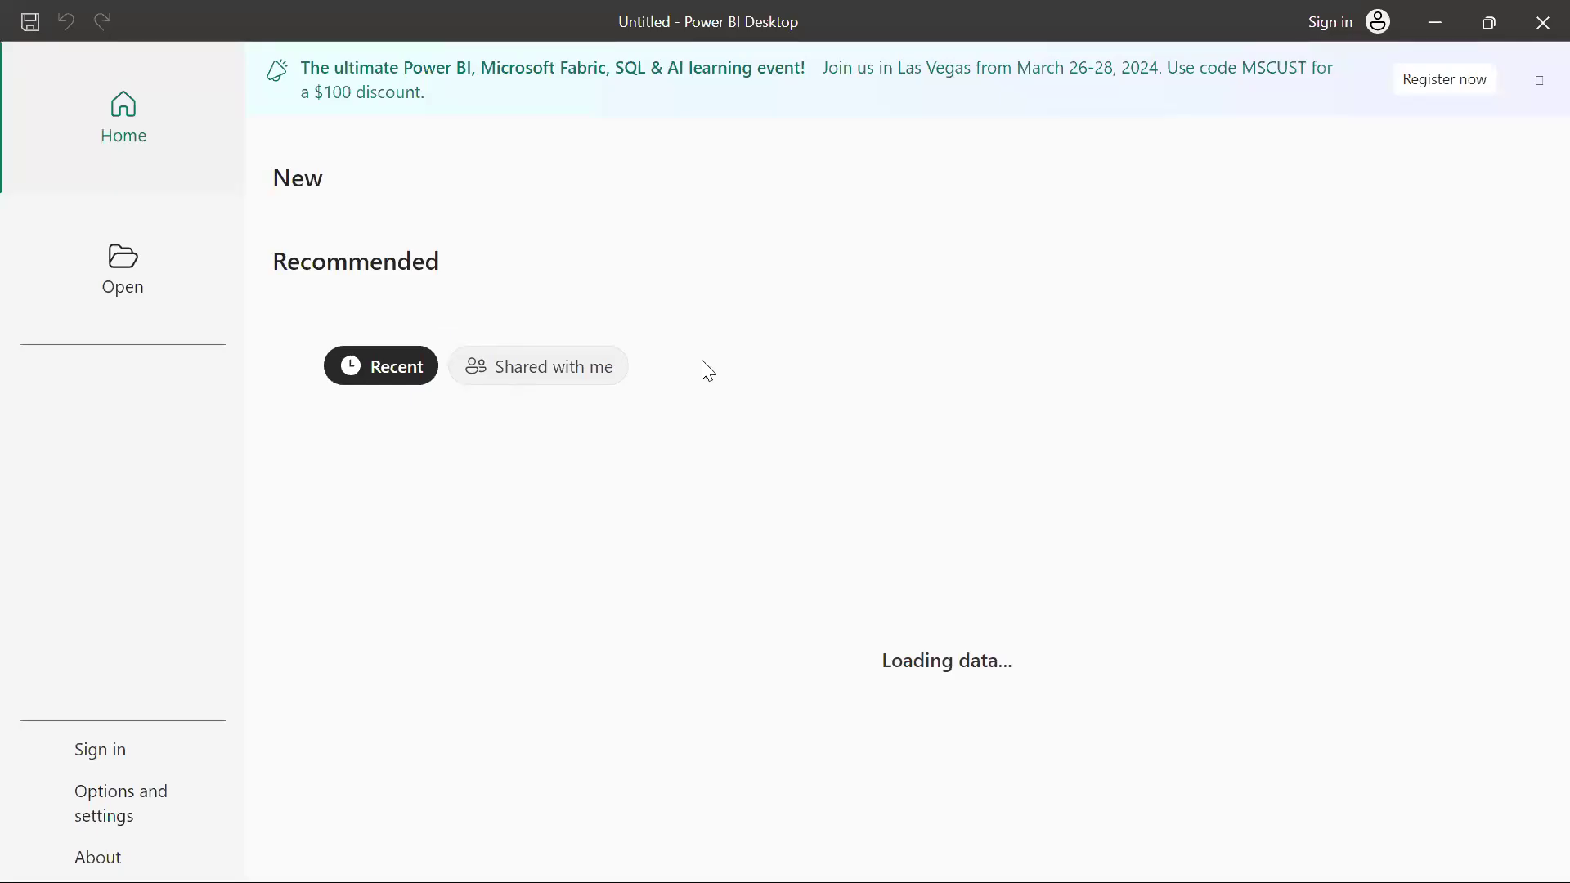
left_click(414, 295)
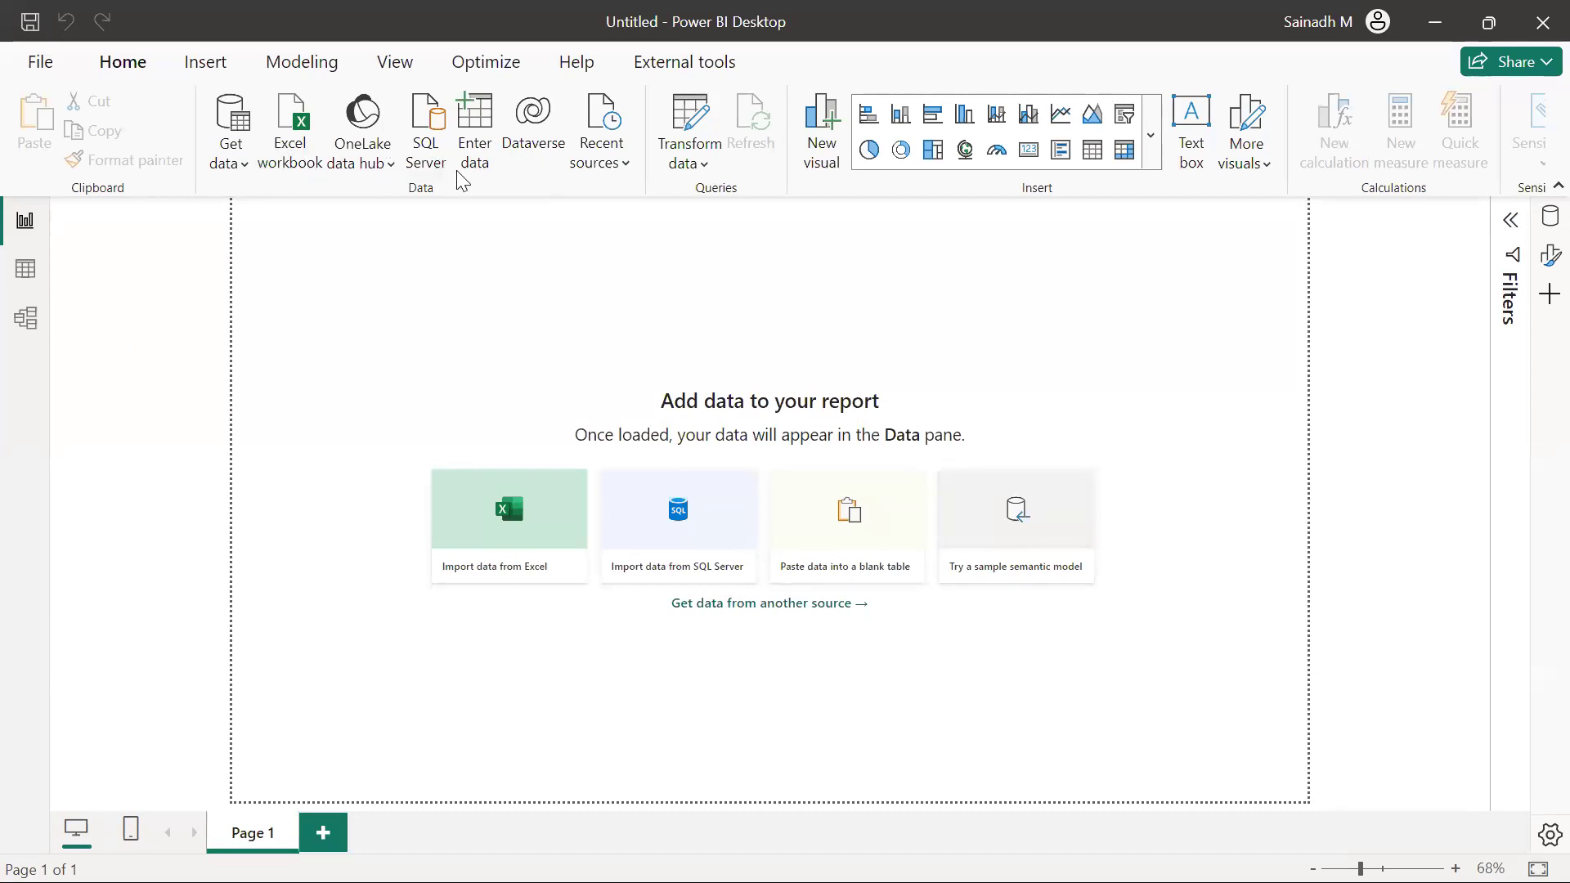
Step: Open the full Get Data list and examine the available data source connectors from start to end
left_click(244, 164)
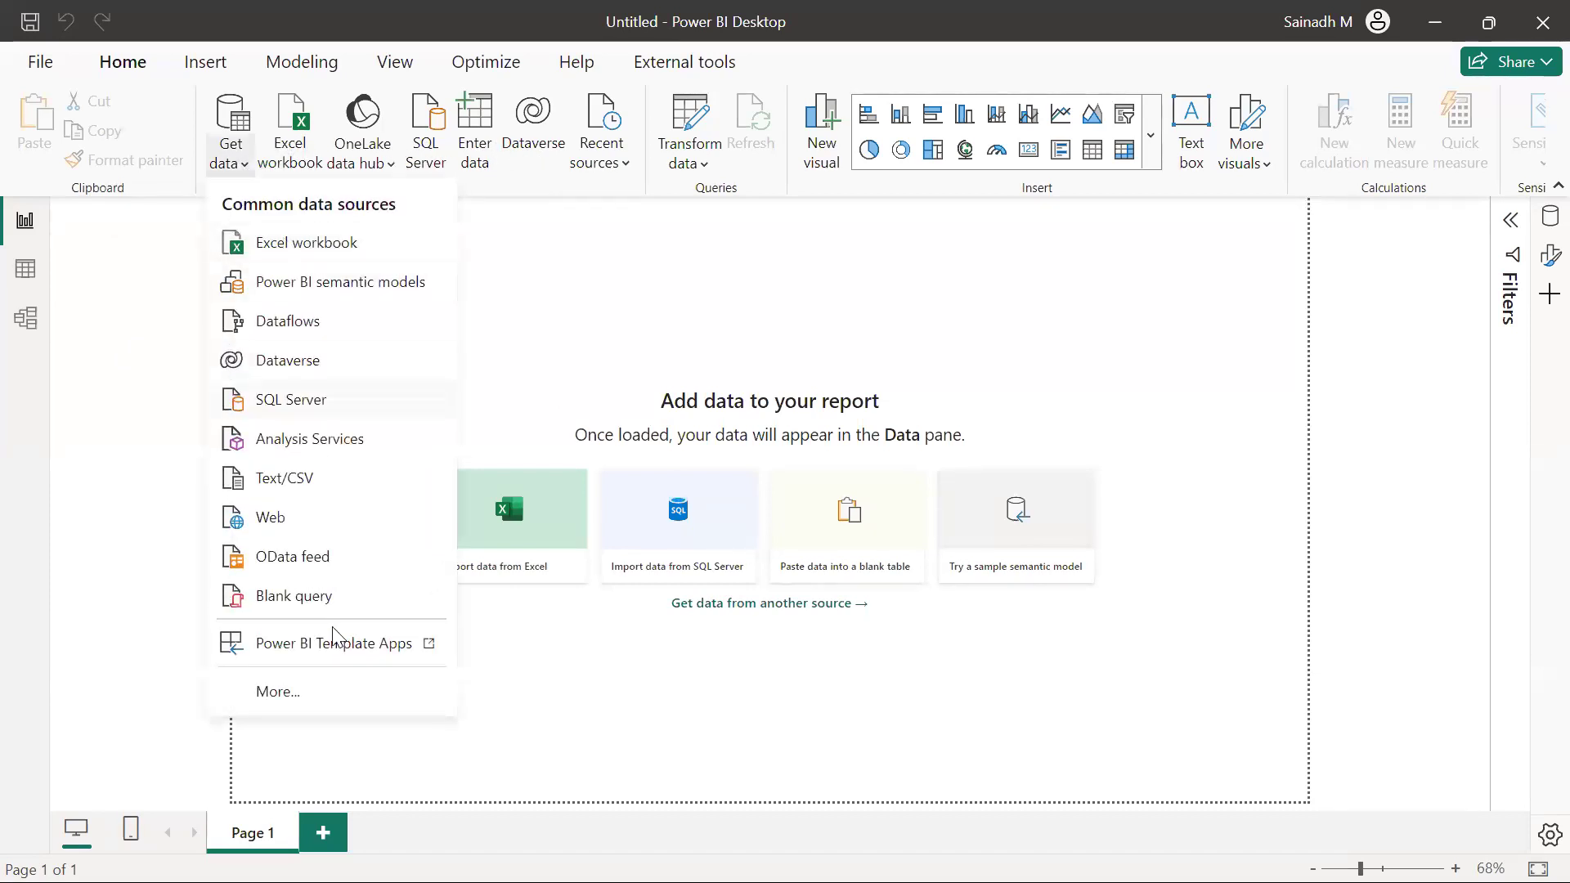
left_click(290, 687)
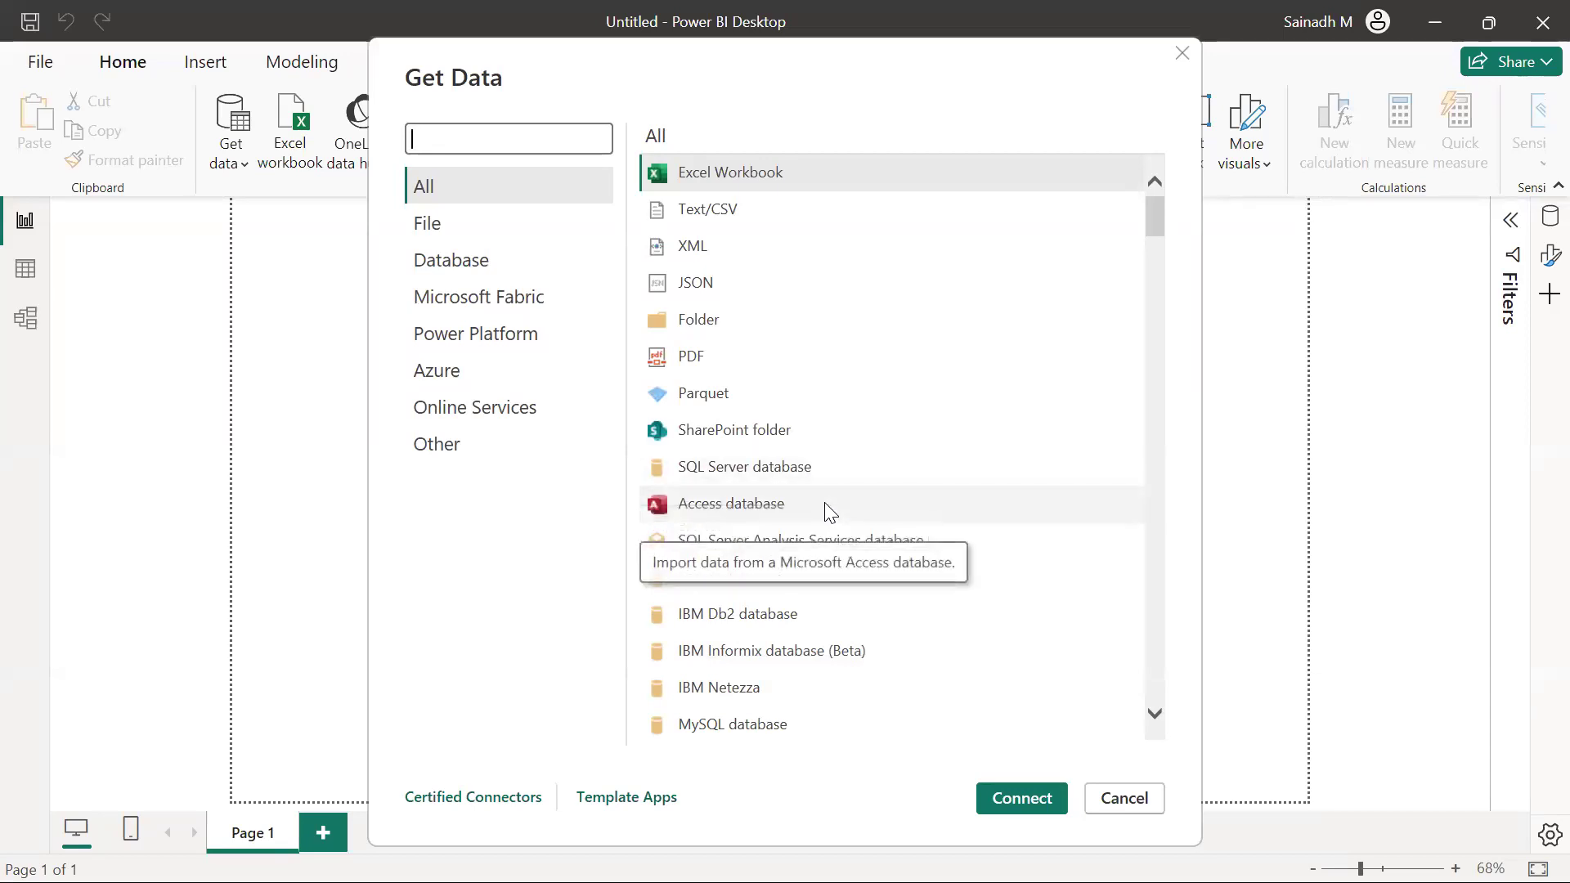
left_click(1154, 714)
left_click(1153, 711)
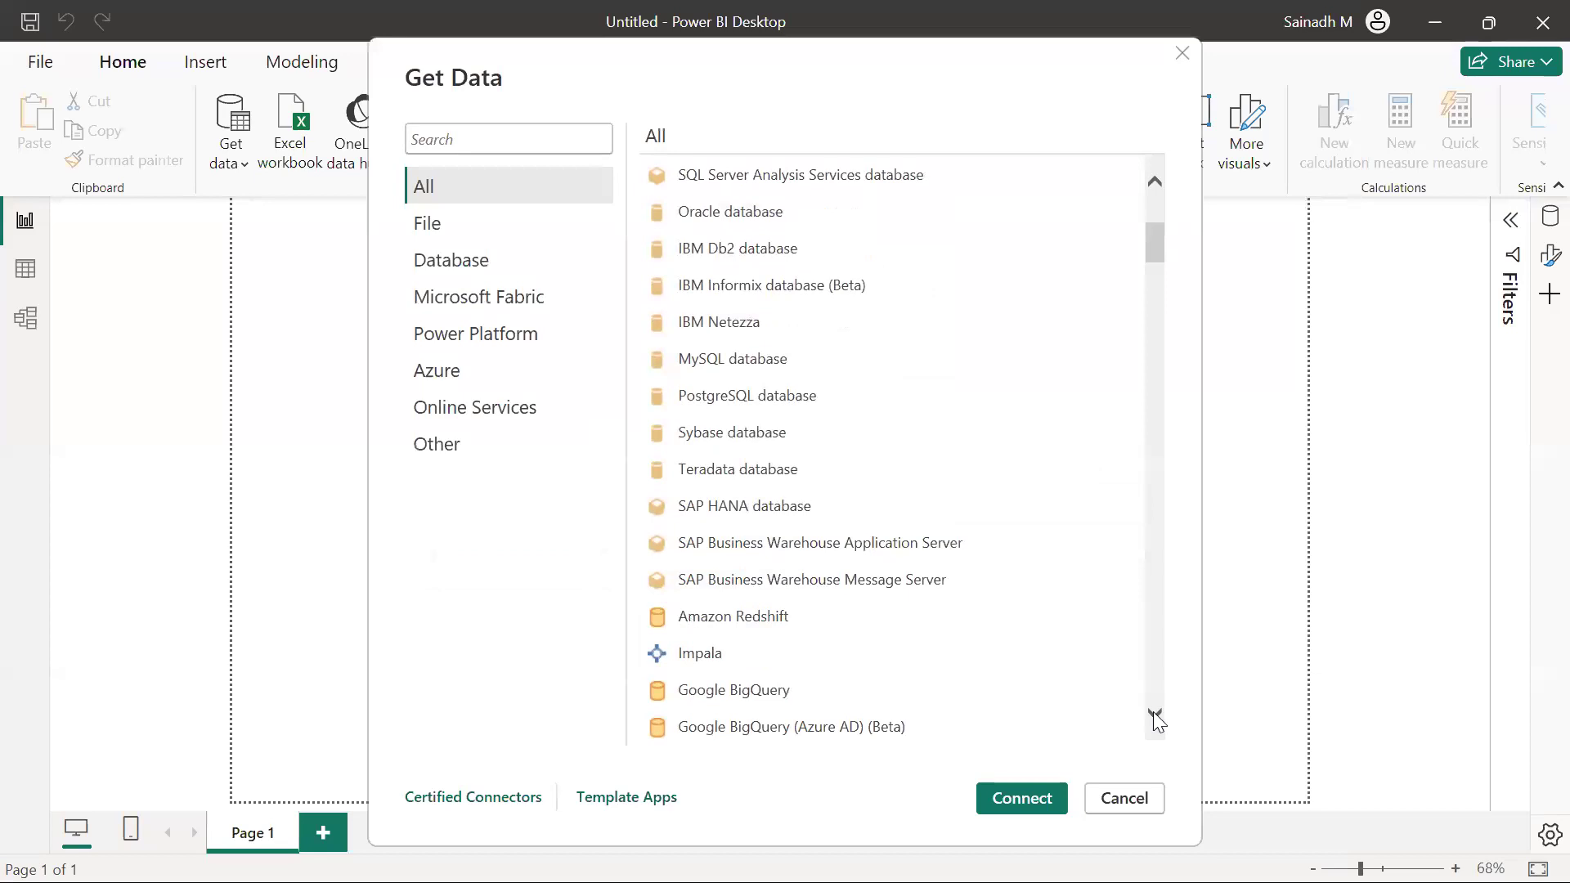
left_click(1153, 711)
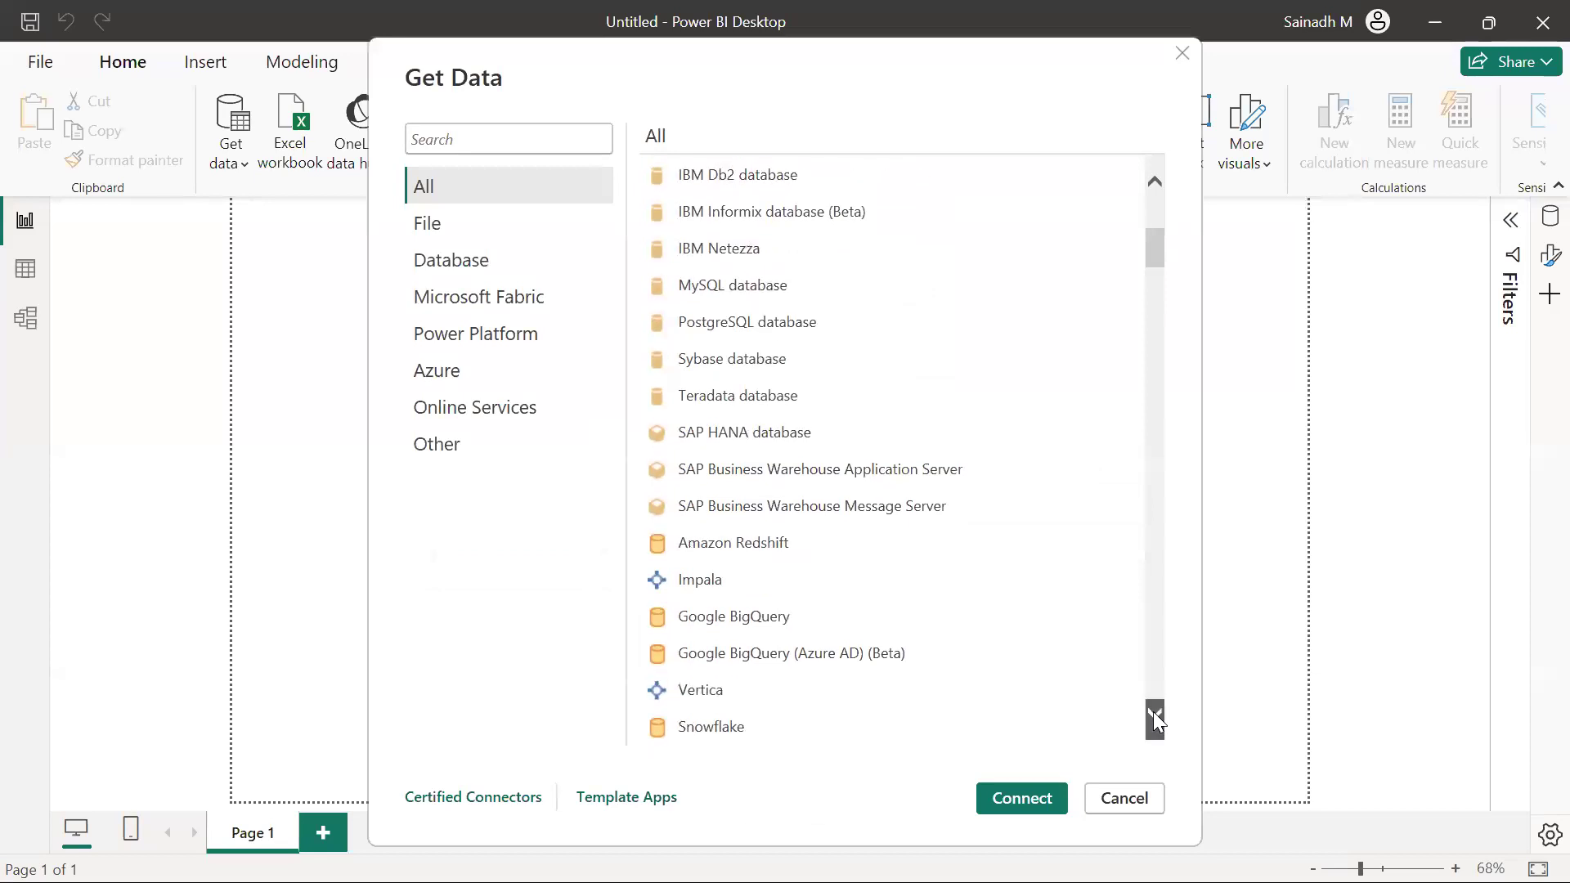
left_click(1153, 712)
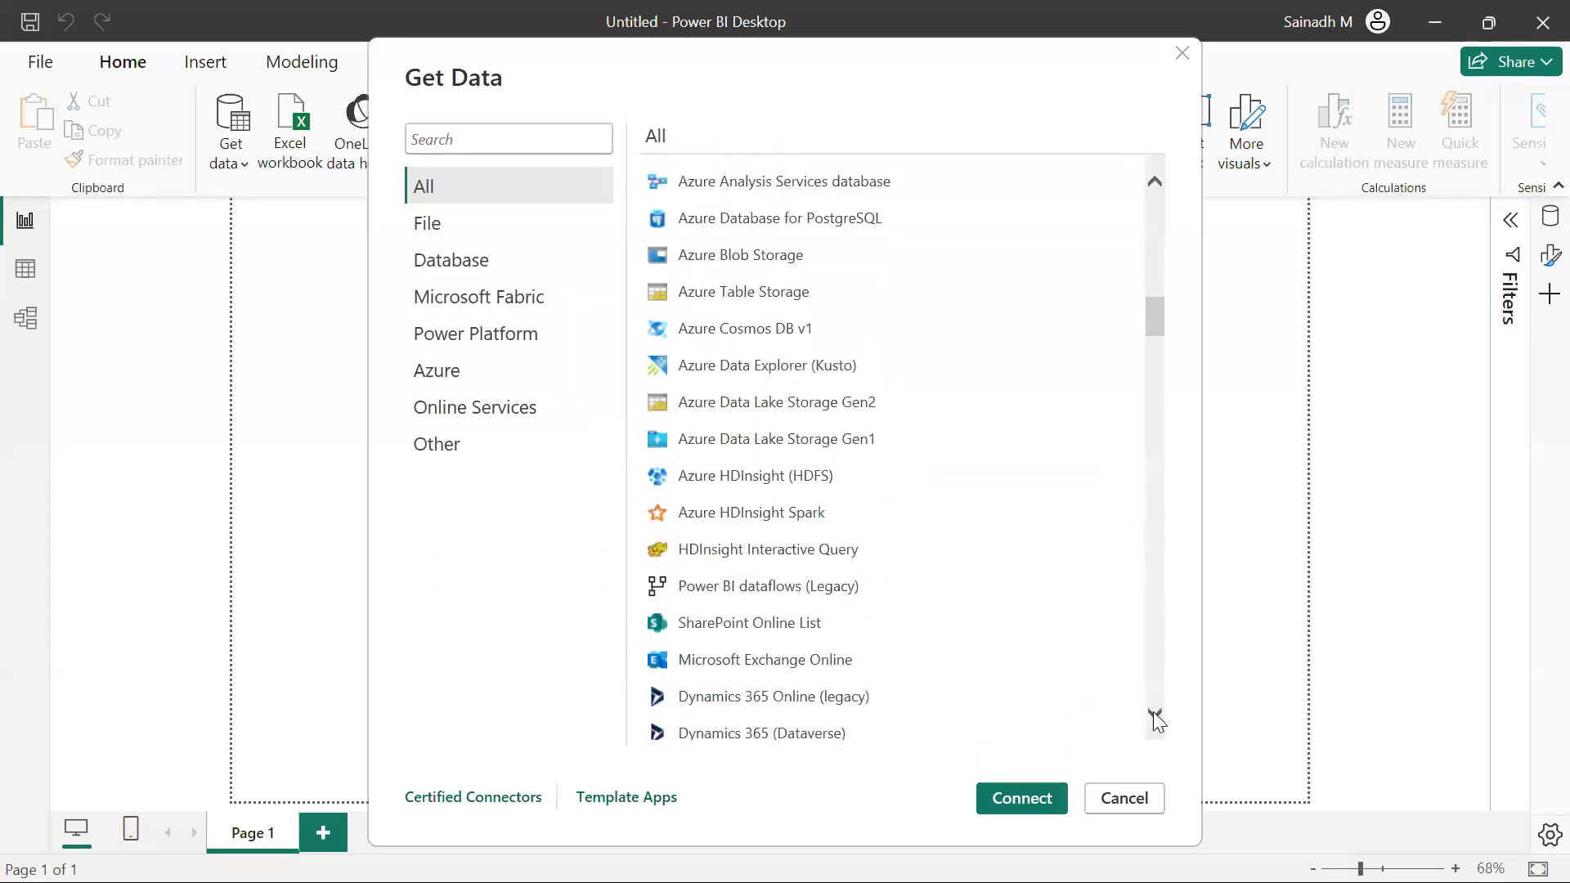
left_click(1153, 712)
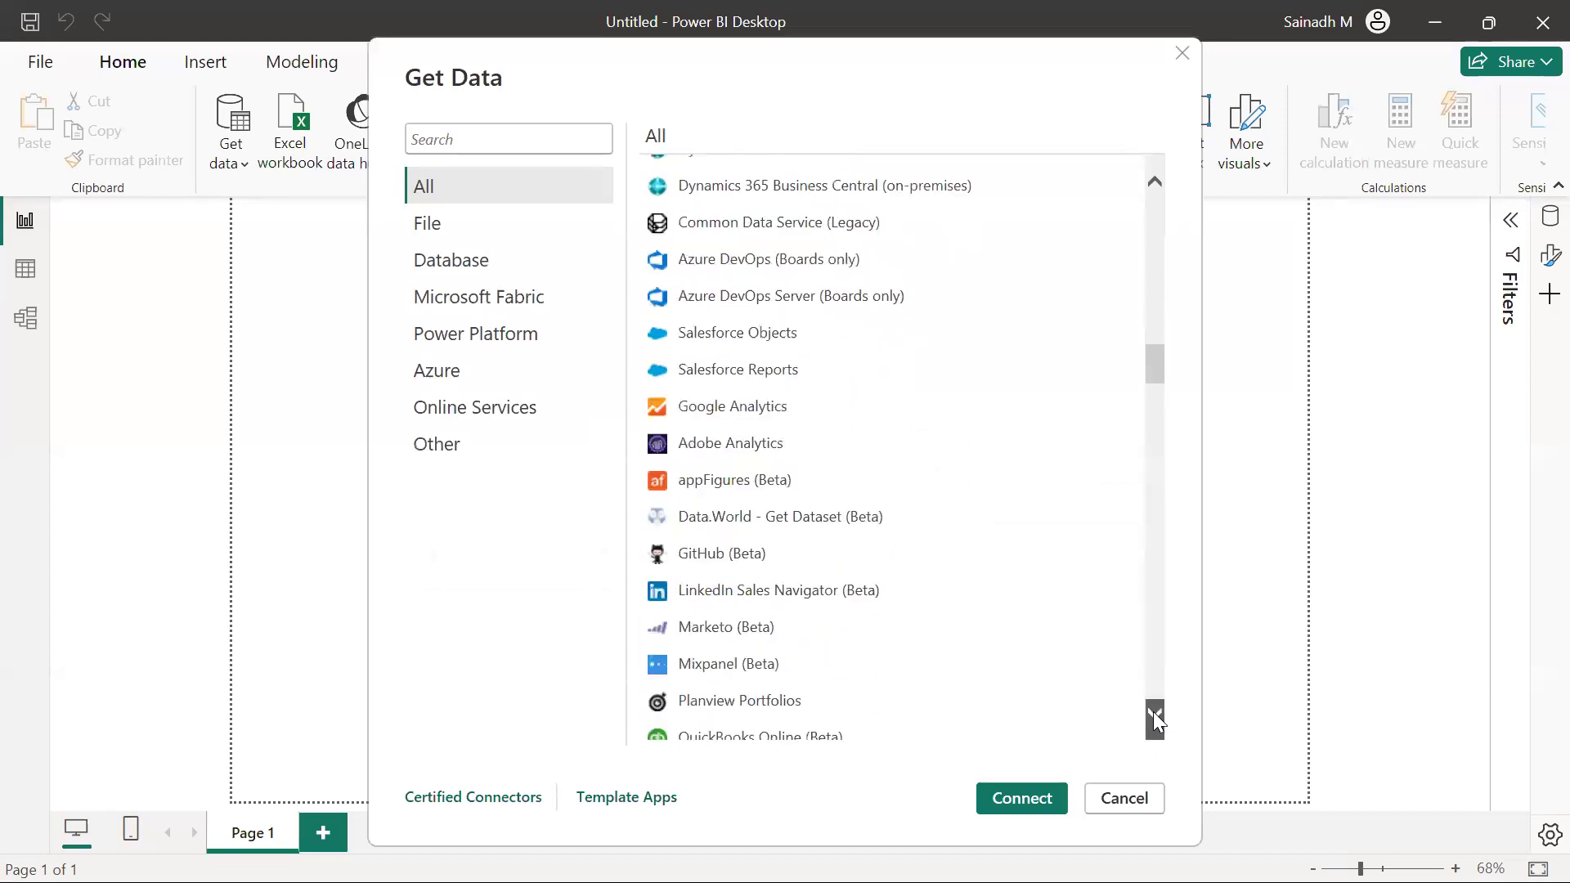
left_click(1154, 712)
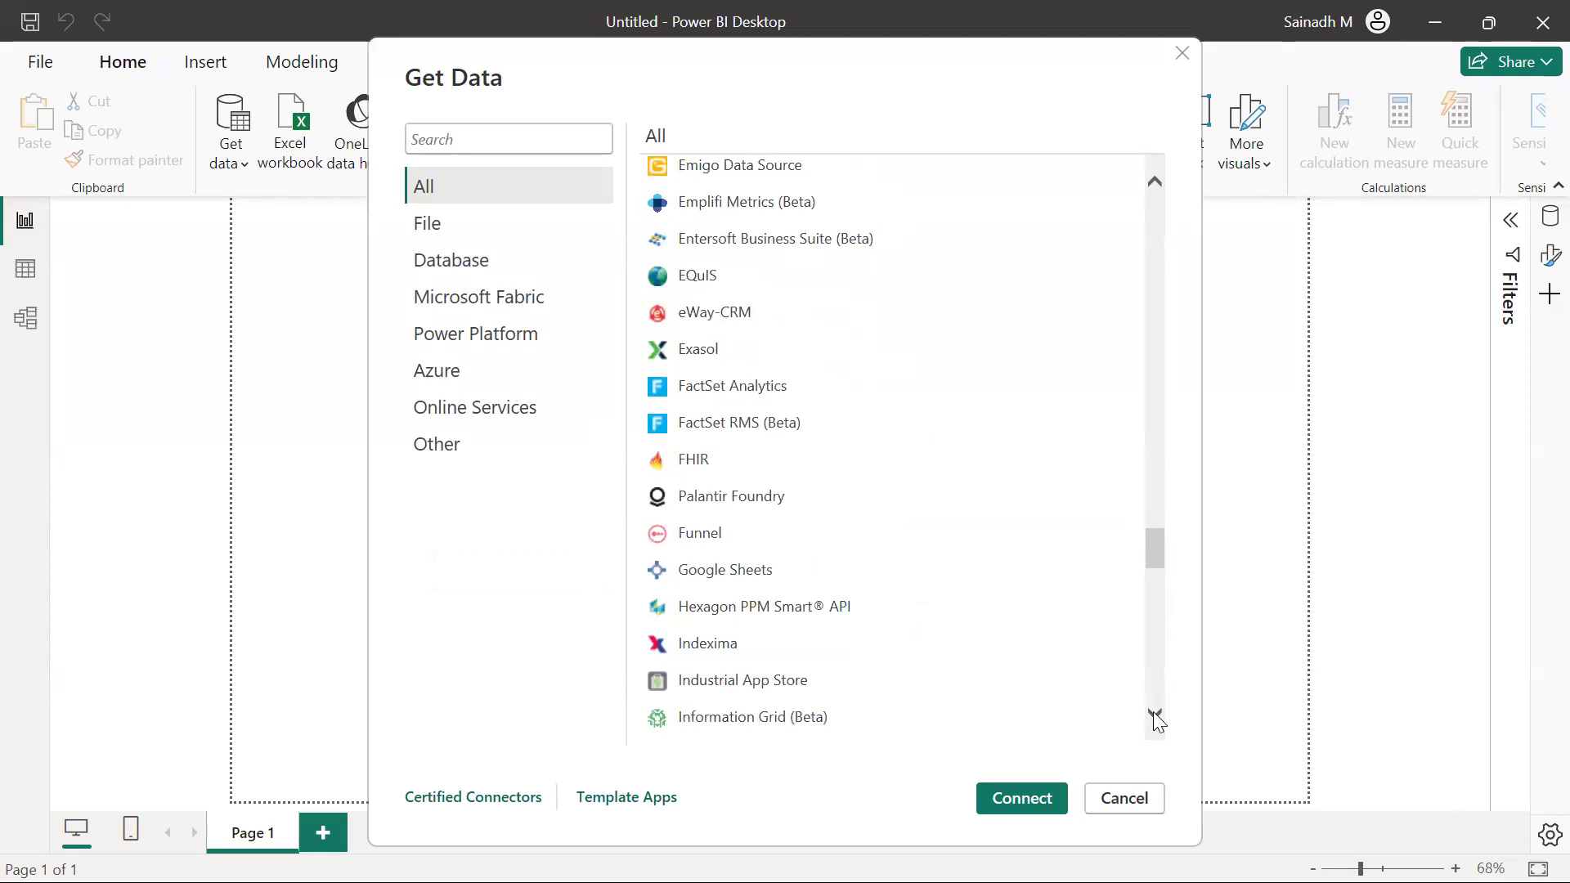
left_click(1153, 712)
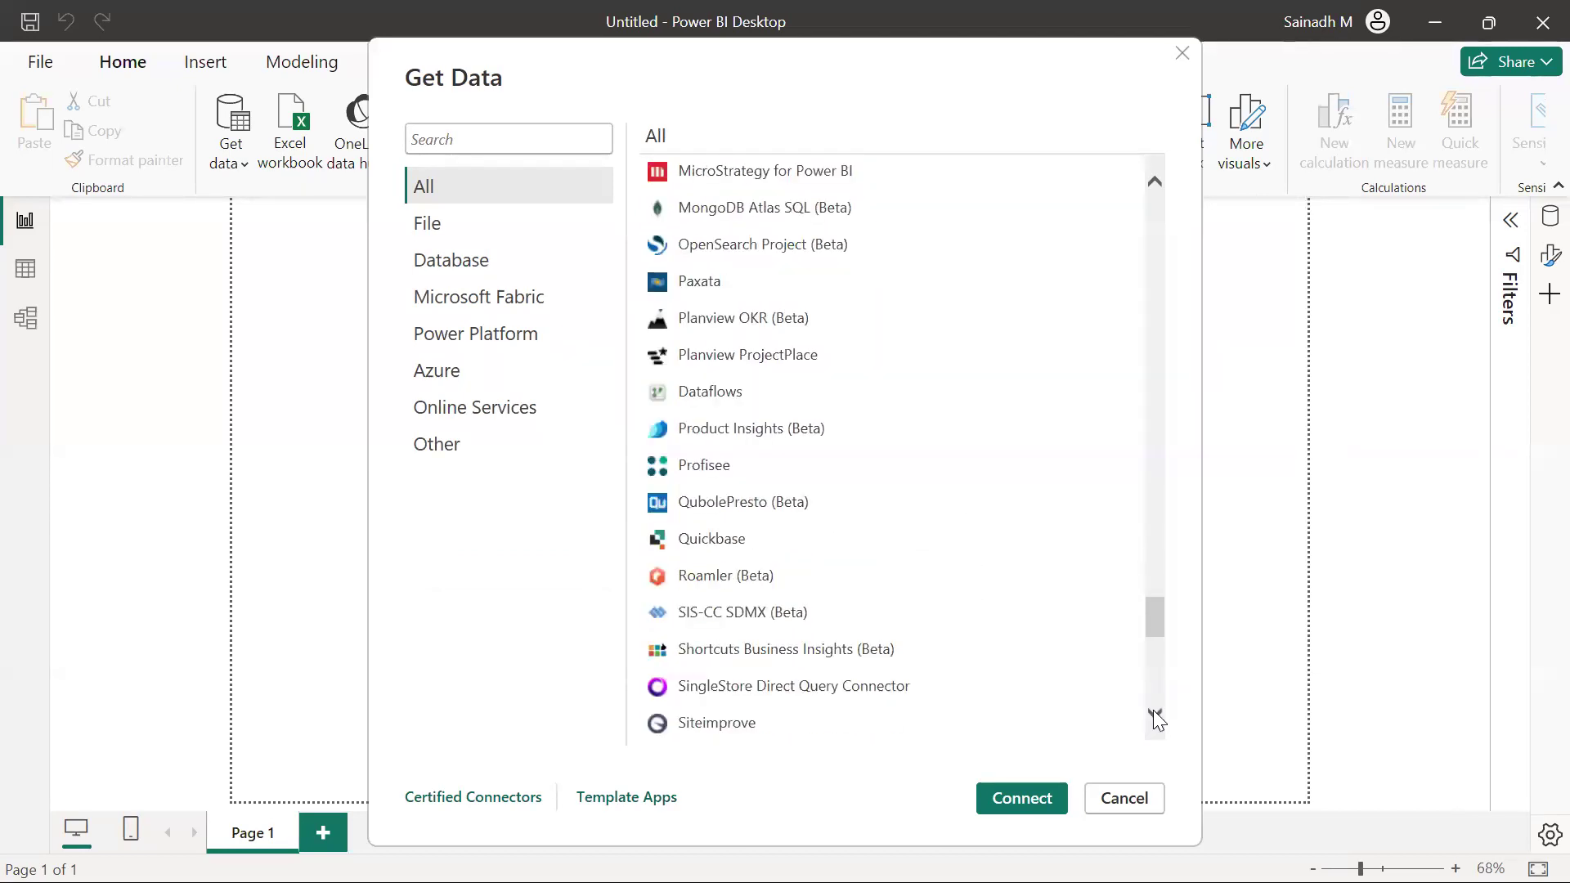
left_click(1153, 712)
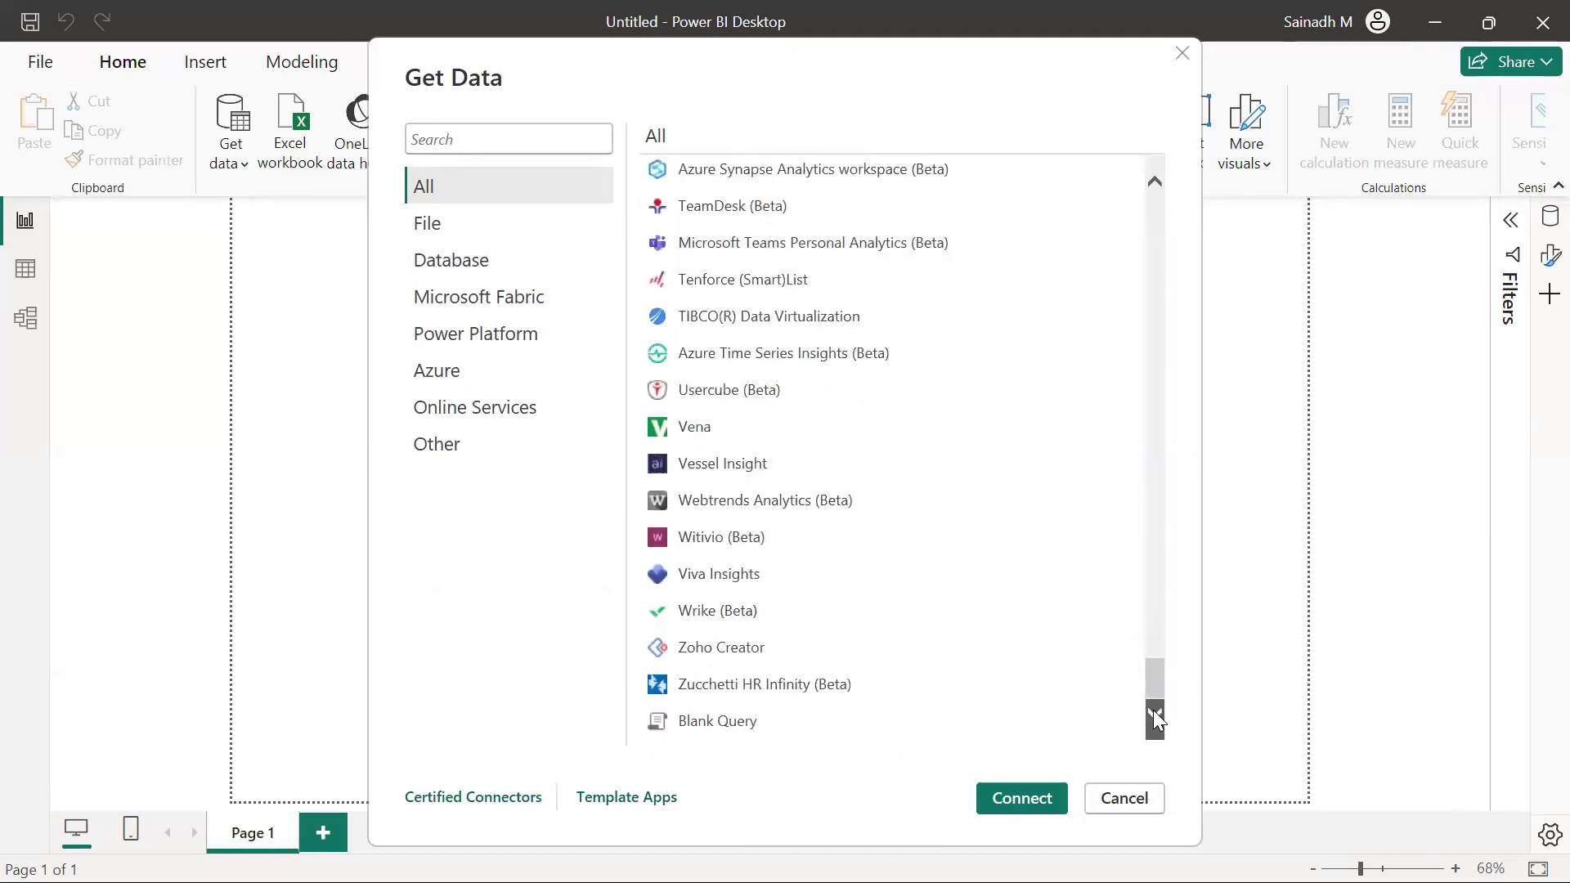
left_click_drag(1158, 695, 1158, 160)
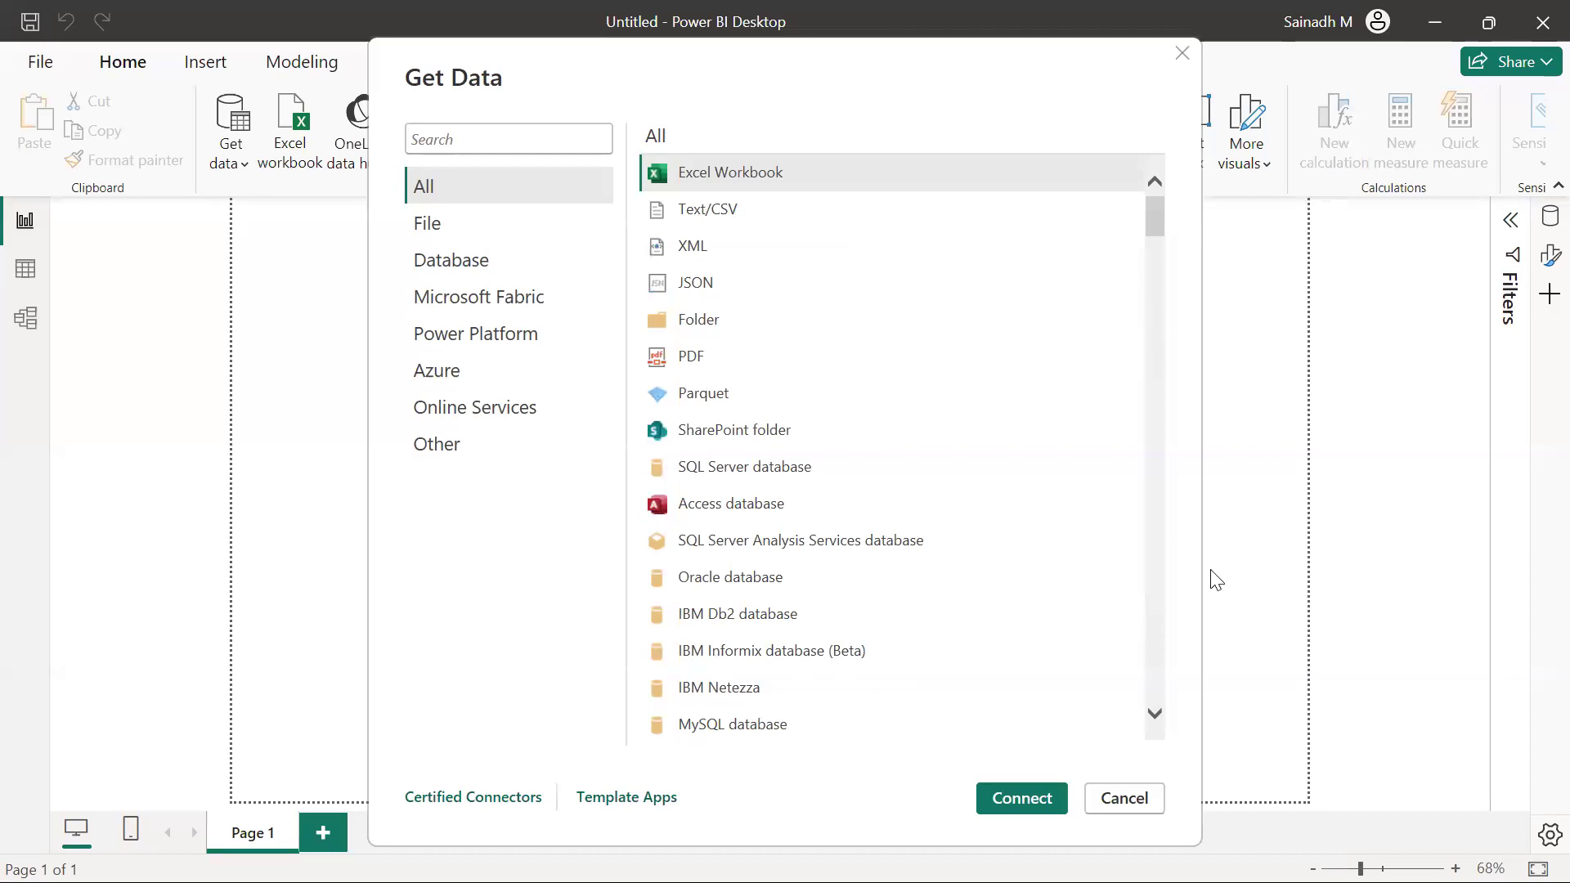
Step: Connect to an Excel Workbook source using the SAMPLE_DATA file in the Powerbi Training folder
left_click(786, 177)
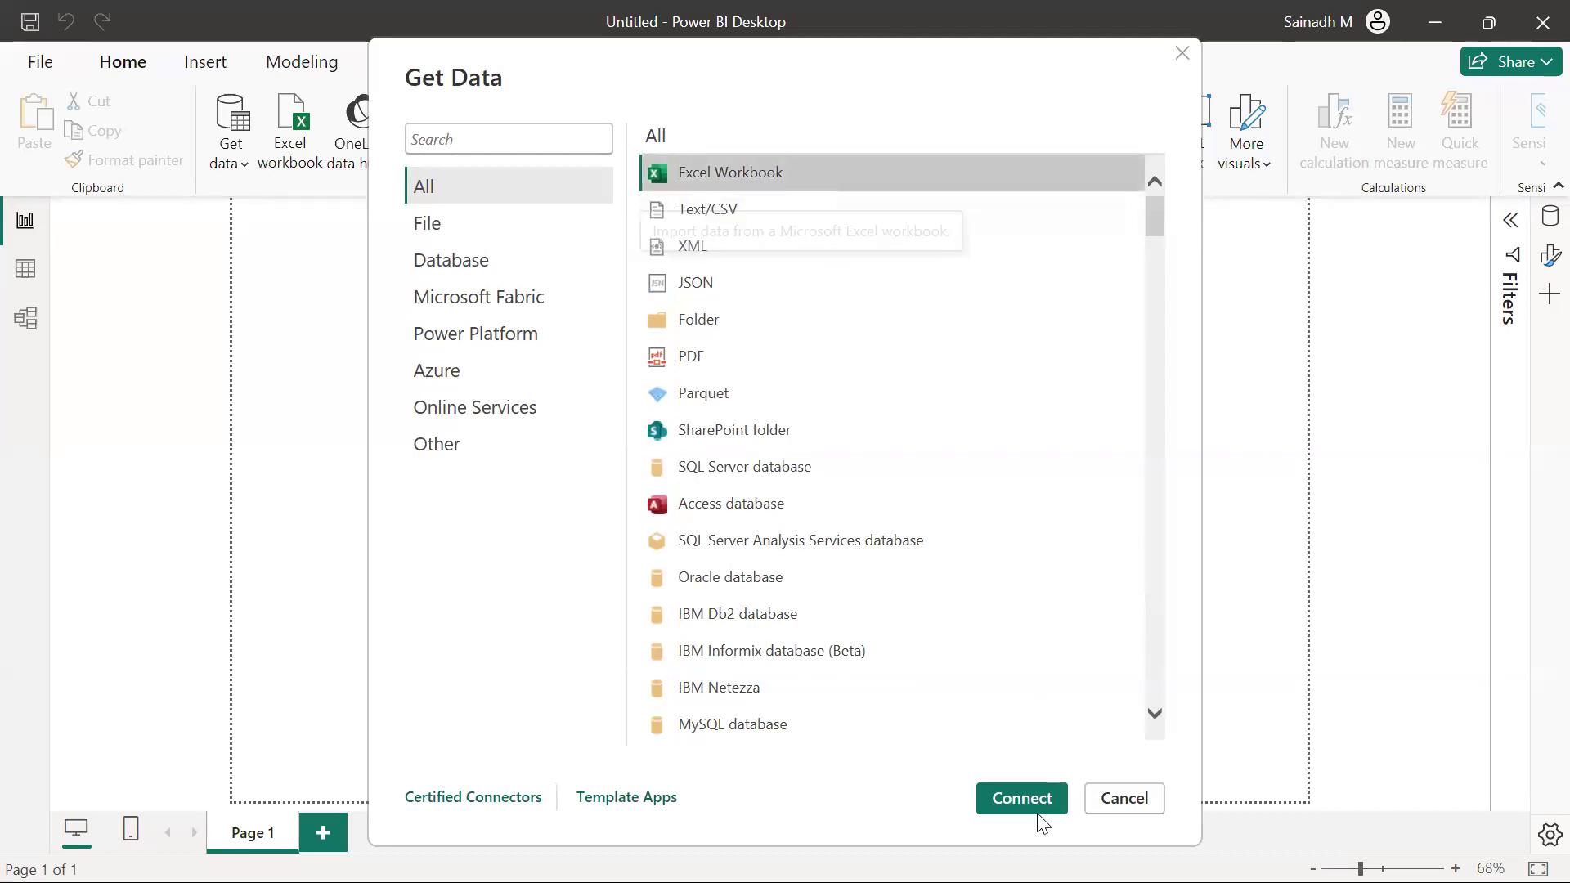
left_click(1021, 798)
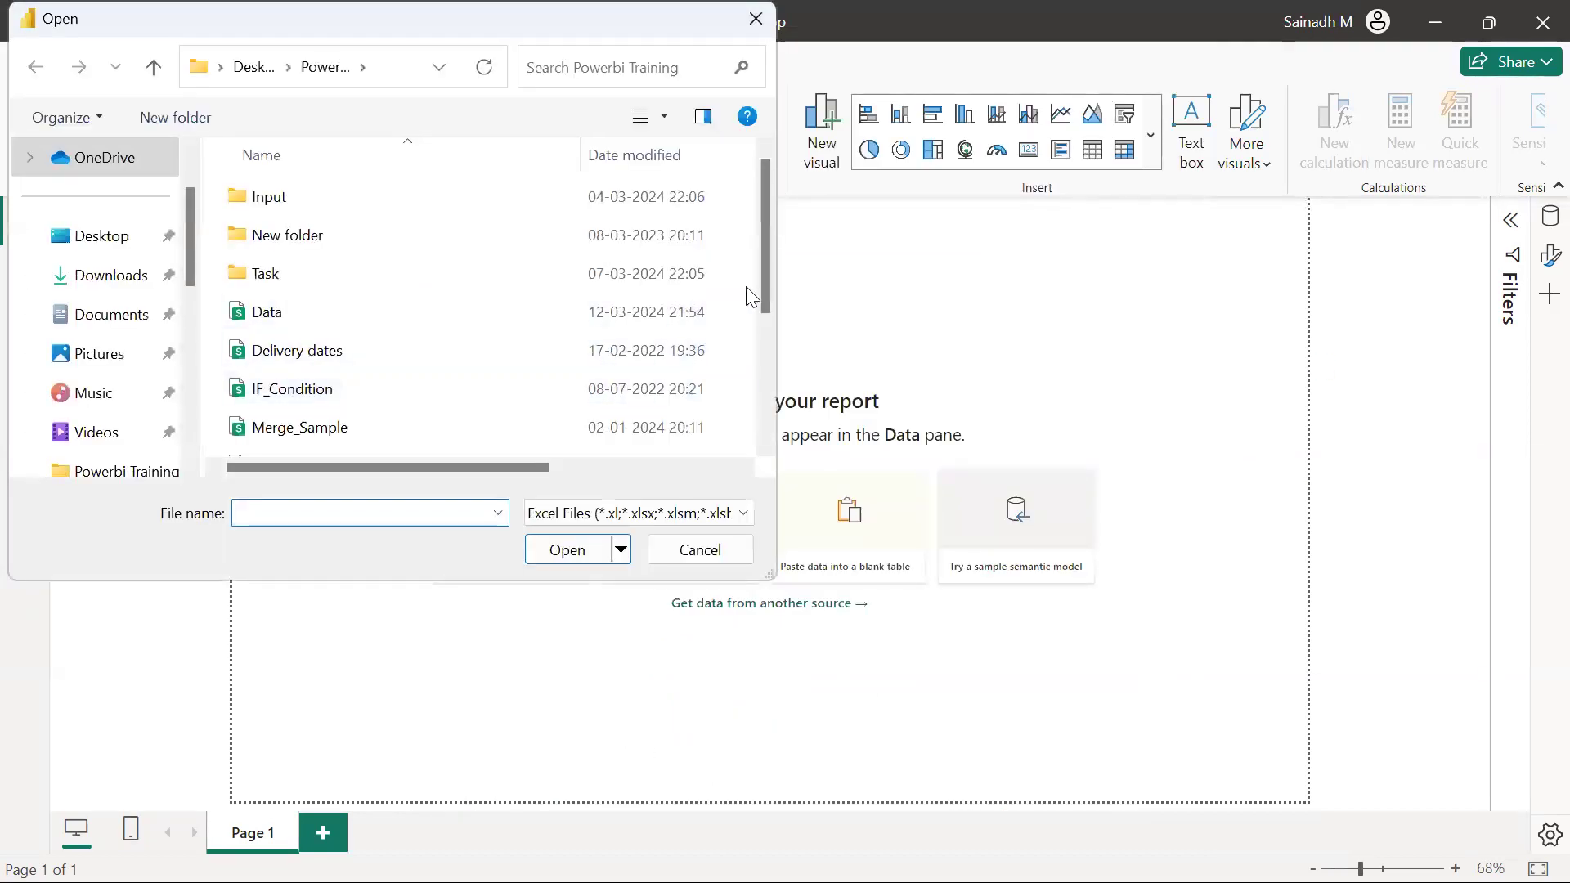
left_click_drag(765, 226, 785, 361)
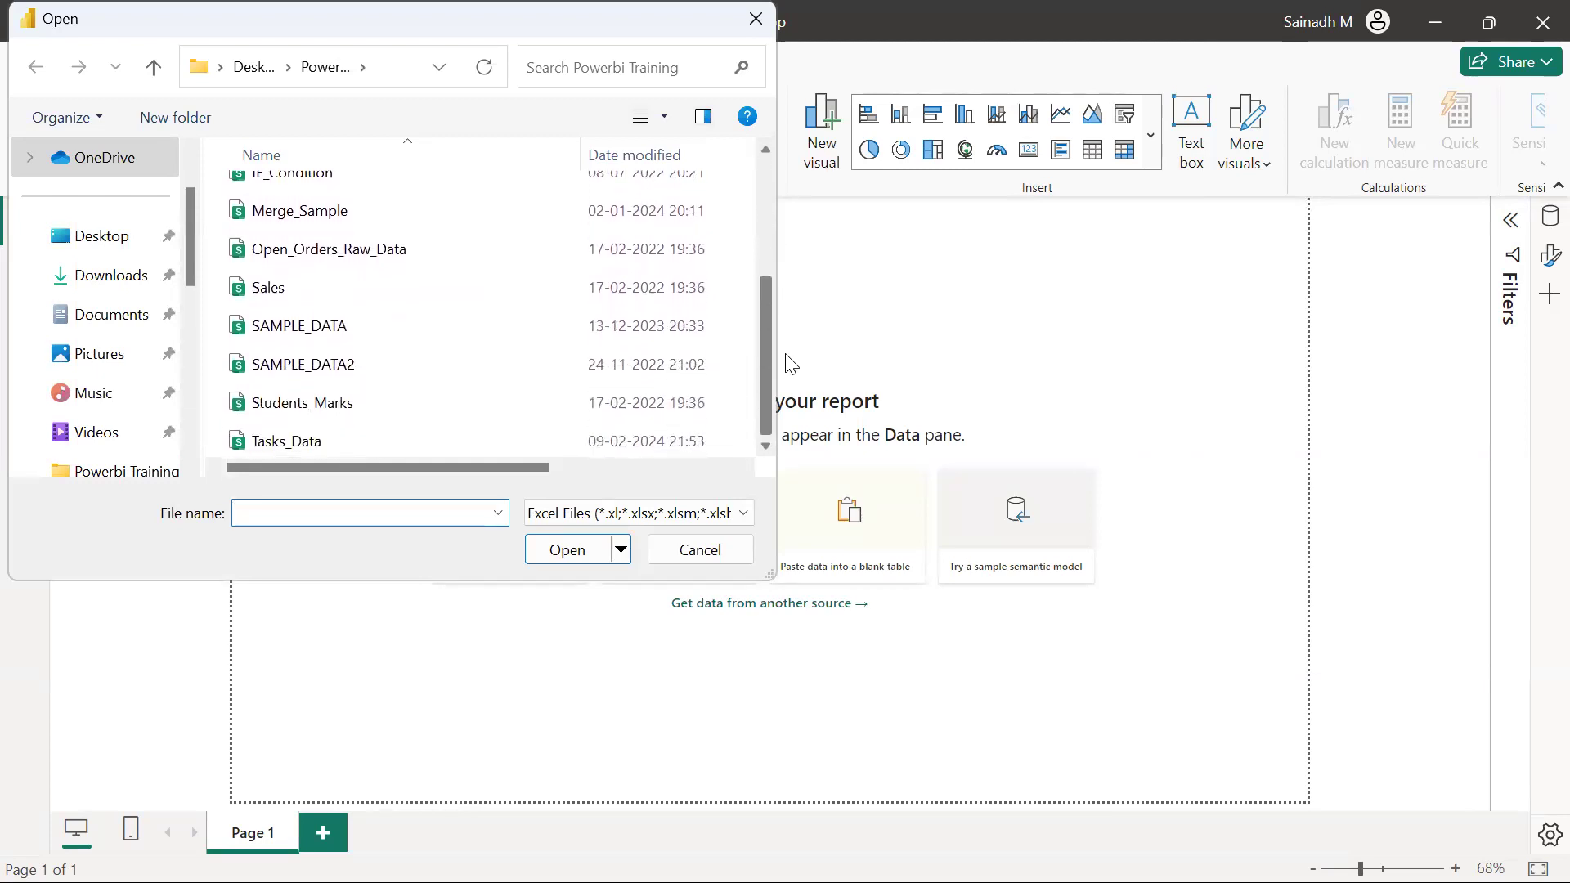
left_click(355, 329)
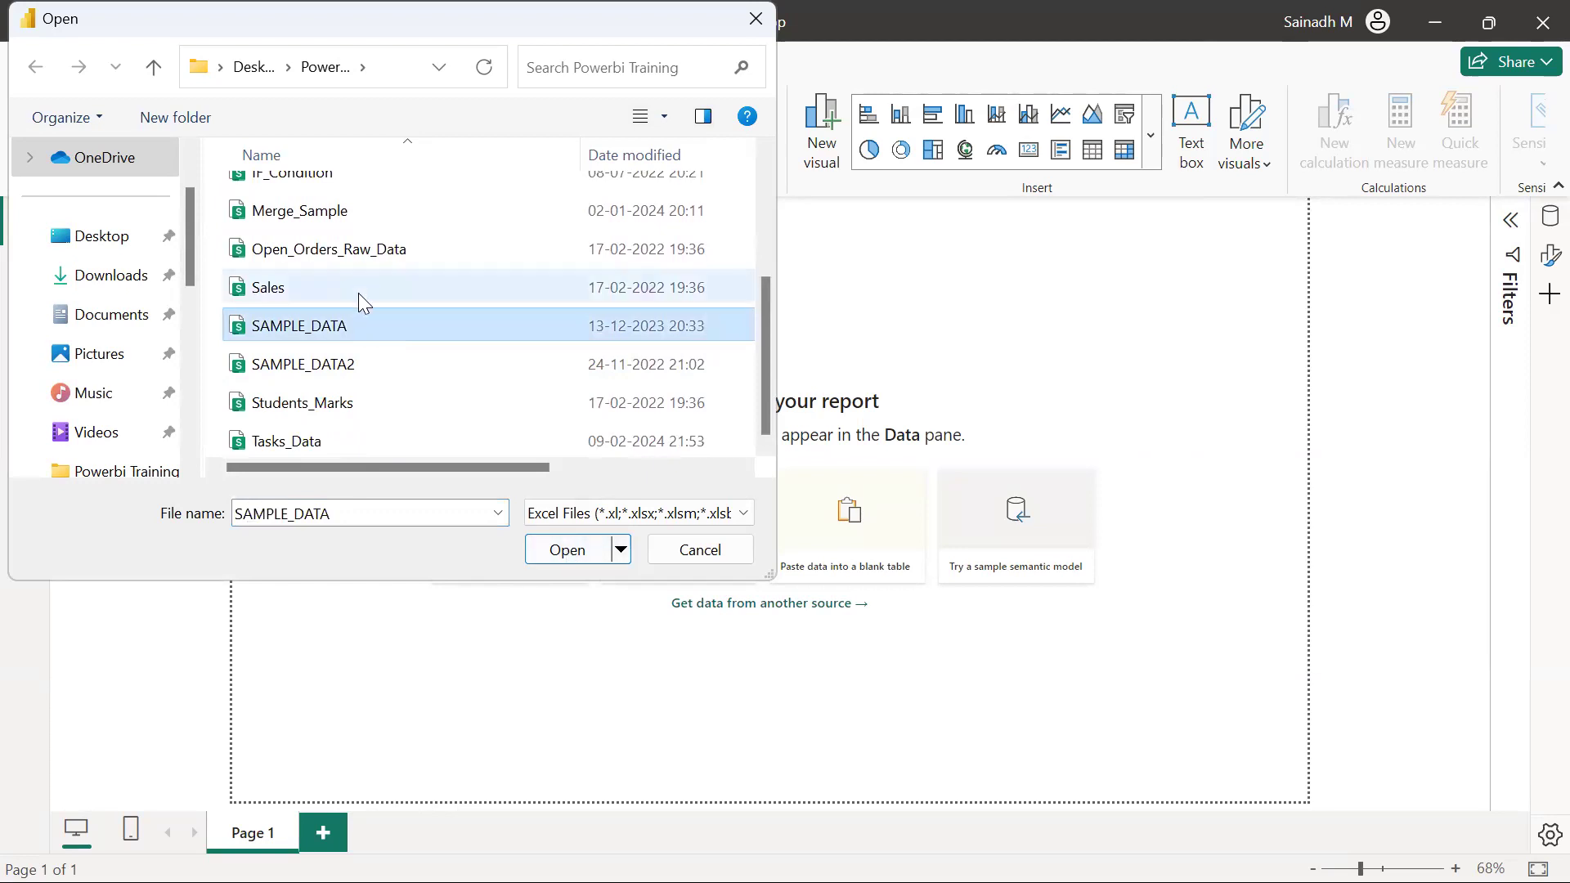
left_click(568, 553)
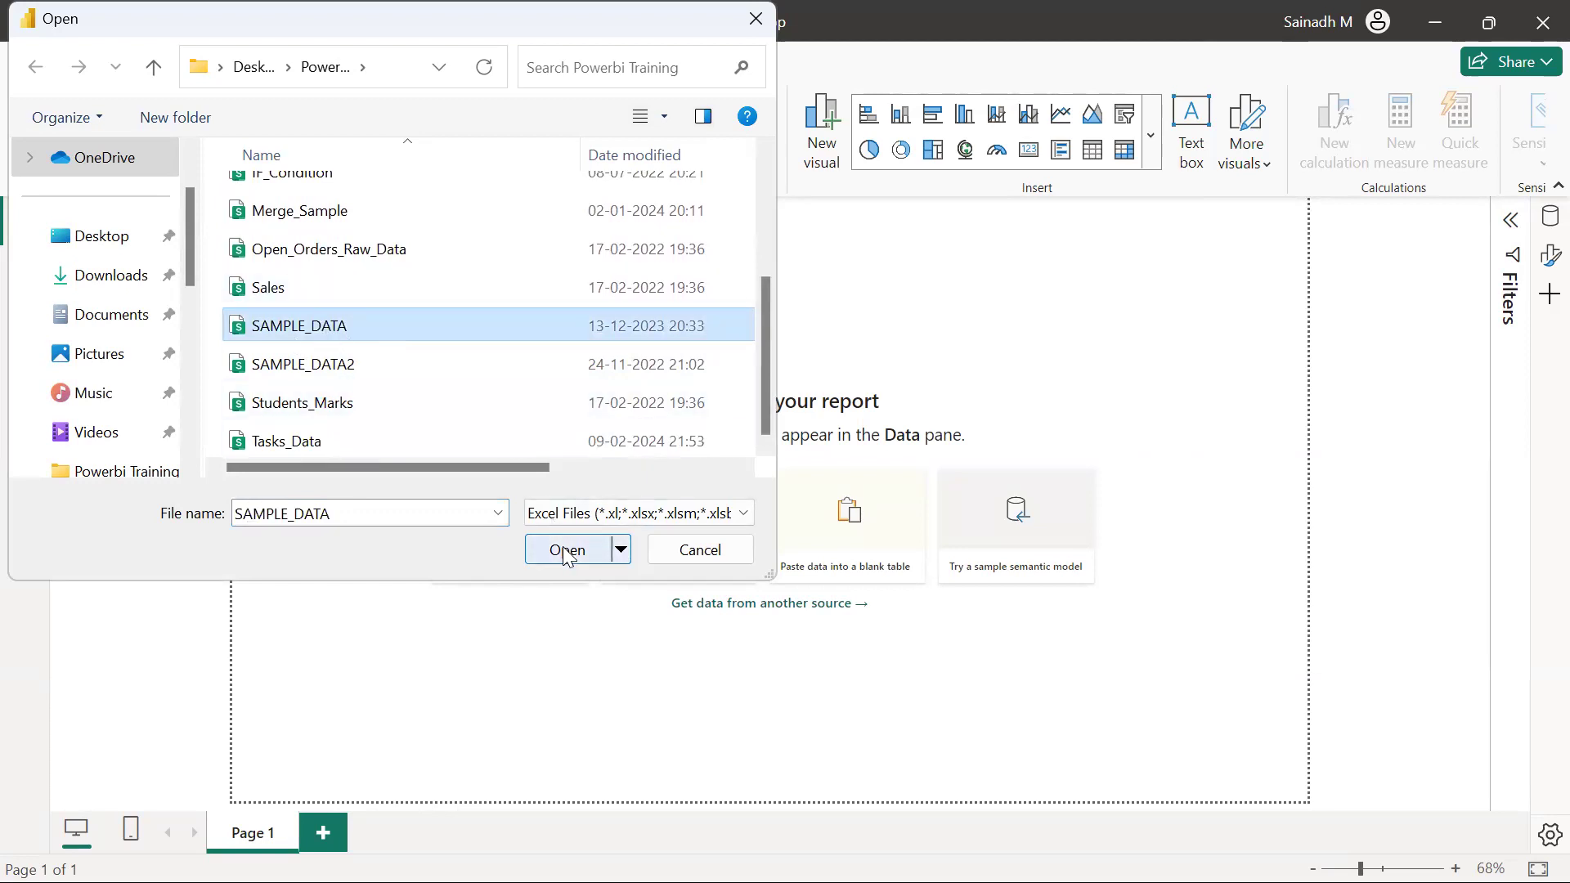
left_click(567, 554)
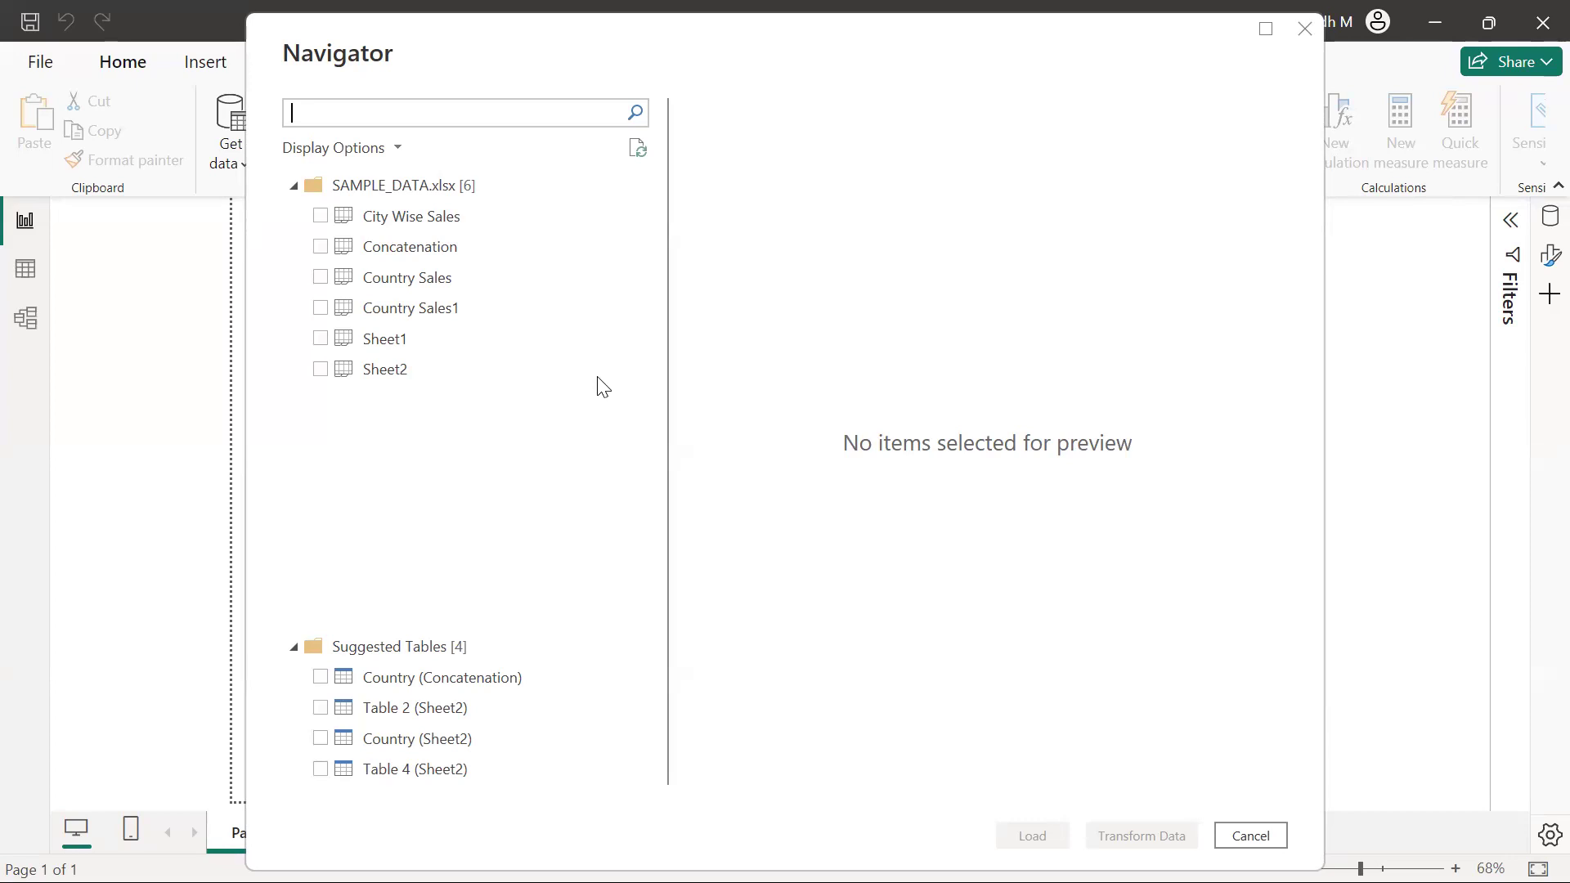
Step: Preview the City Wise Sales, Country Sales and Sheet1 sheets of the SAMPLE_DATA workbook
left_click(415, 242)
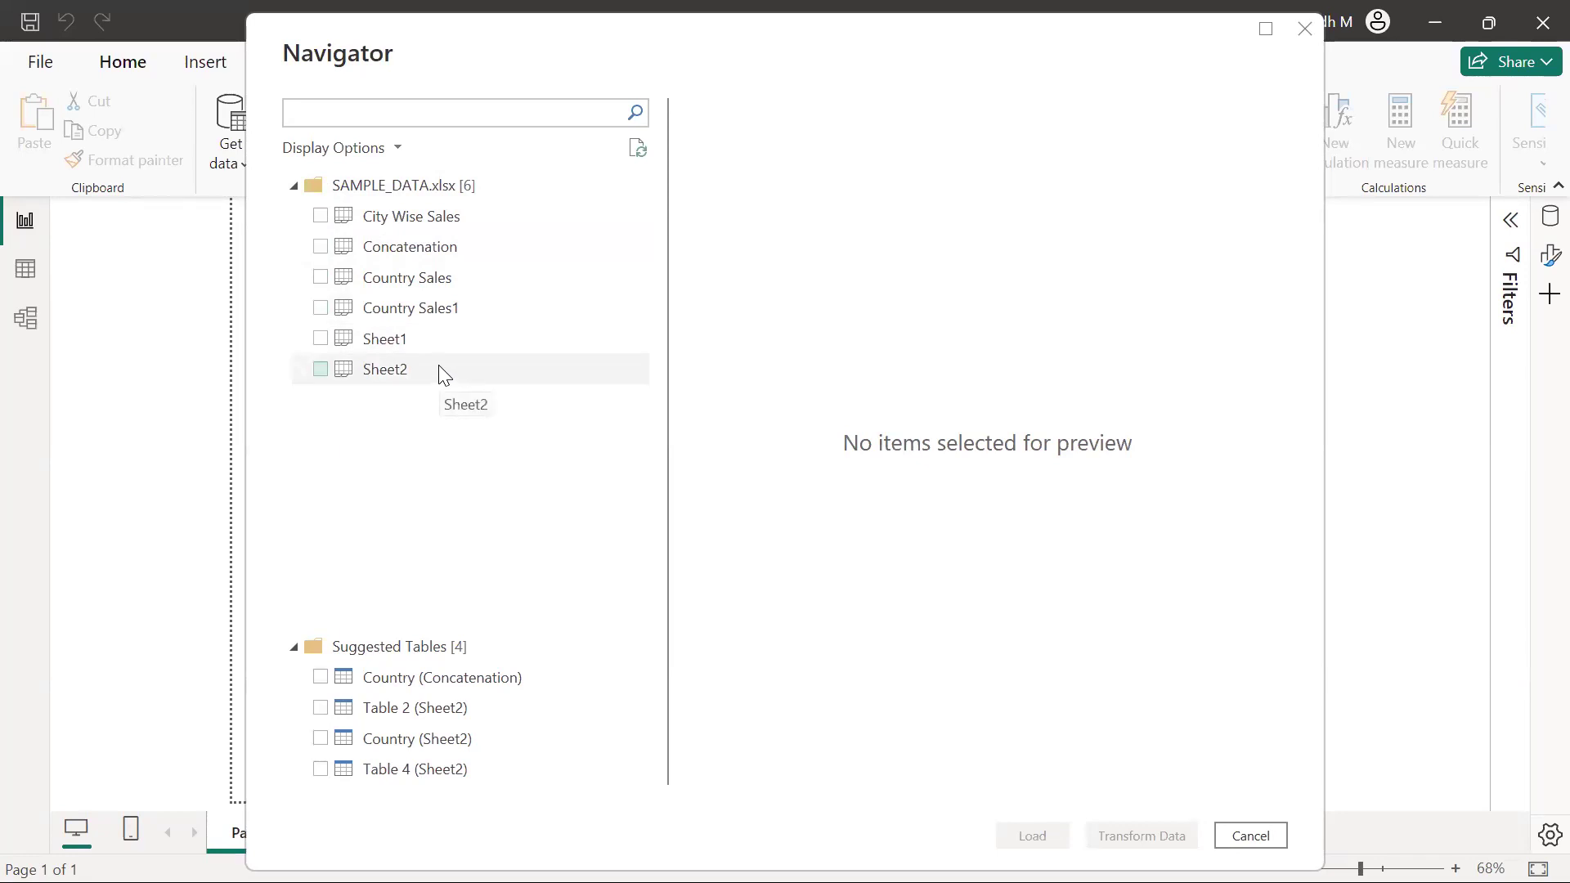
left_click(447, 222)
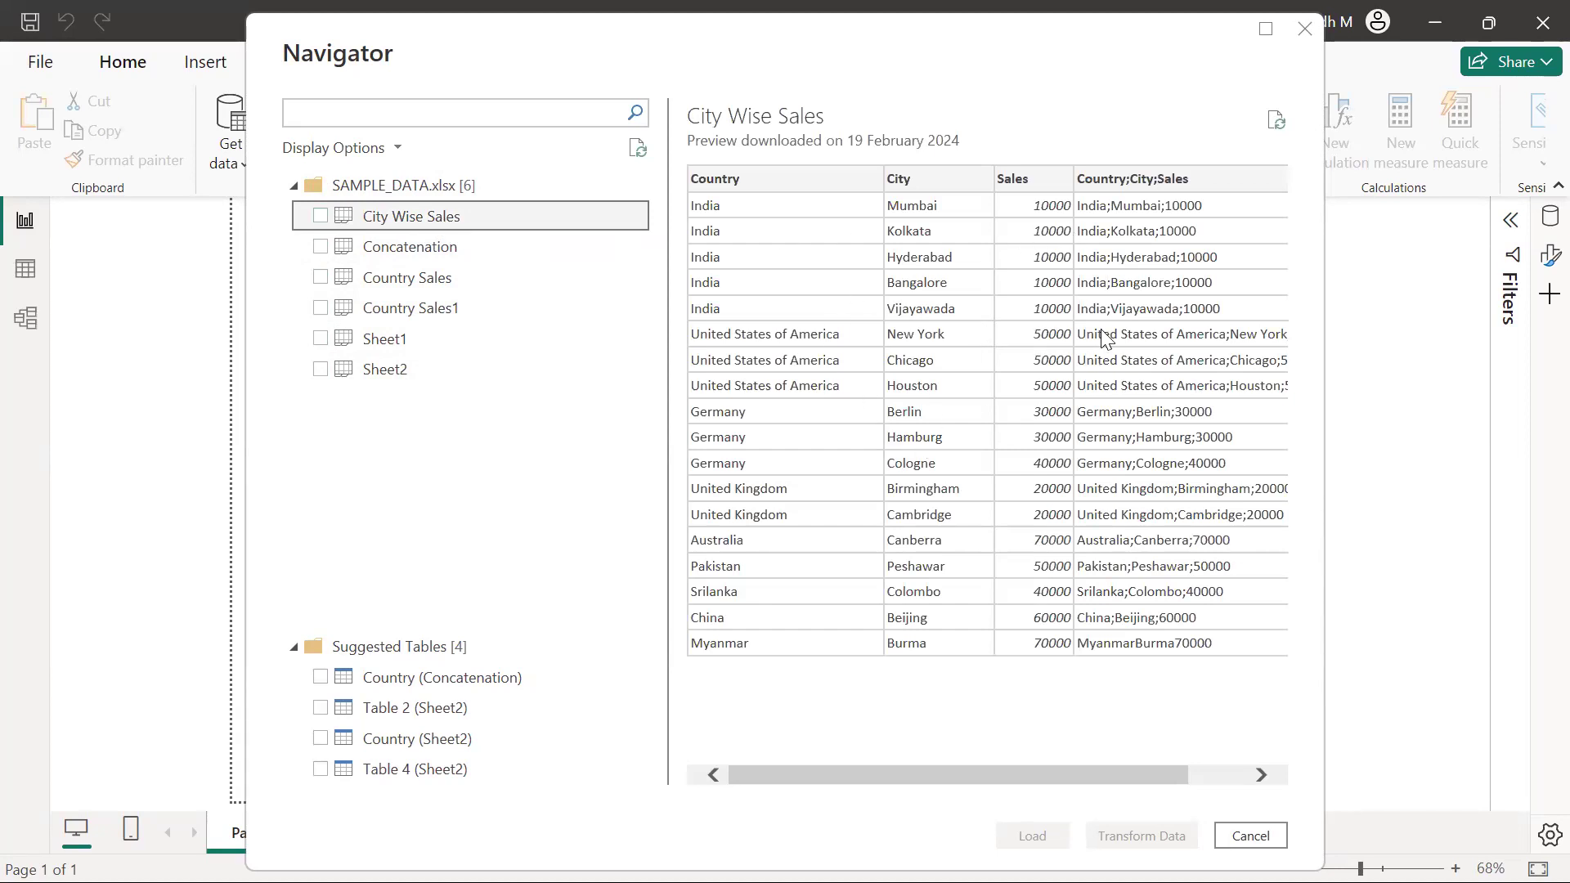
left_click(447, 278)
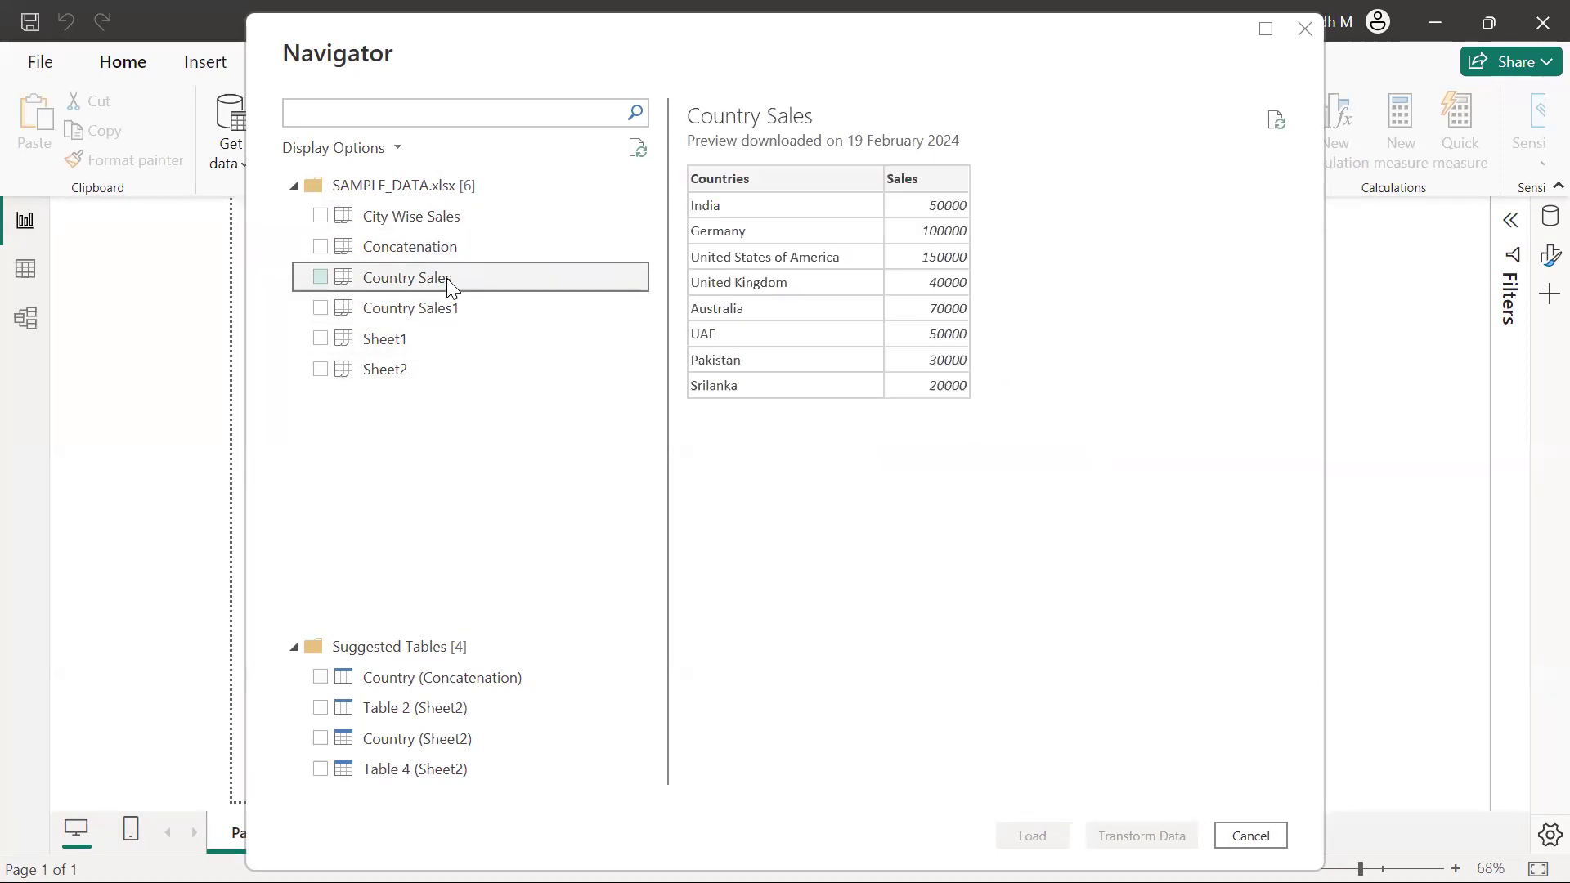
left_click(402, 342)
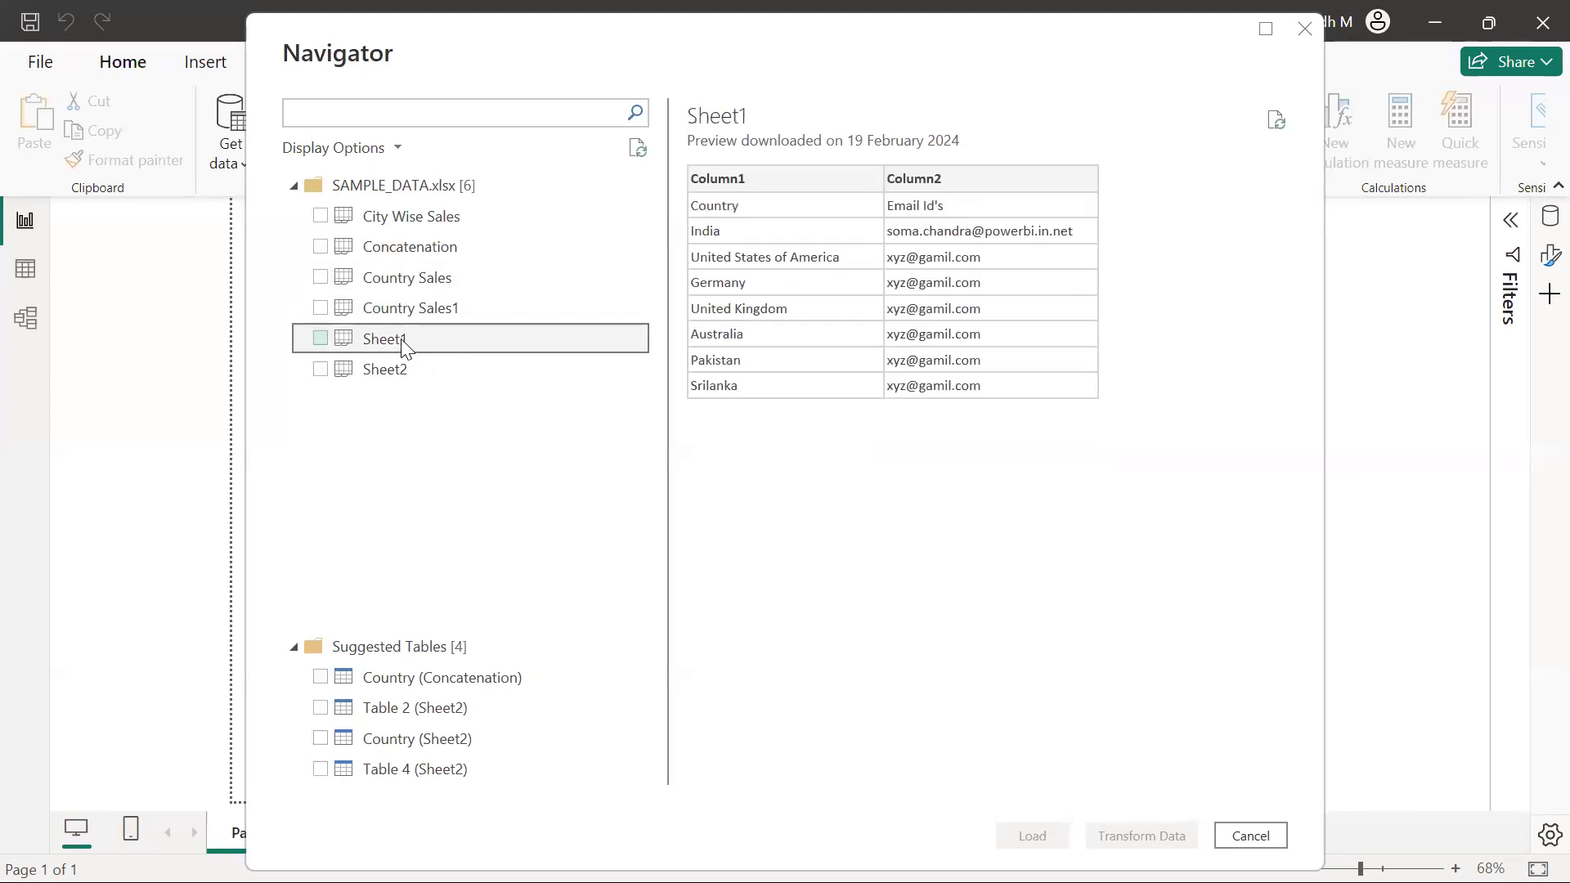
left_click(439, 219)
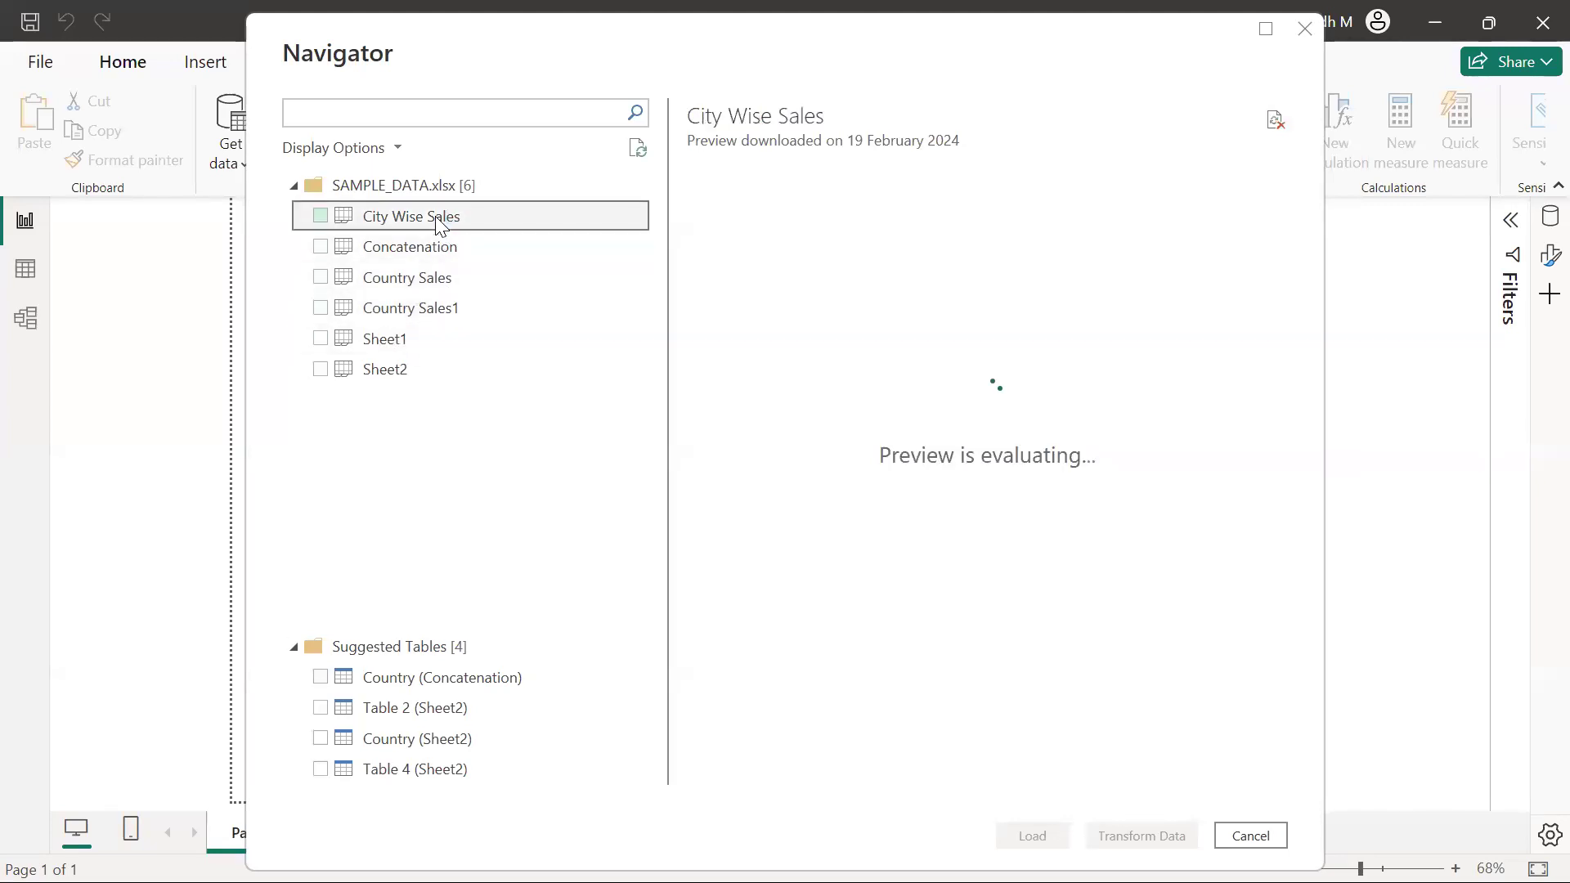
left_click(447, 284)
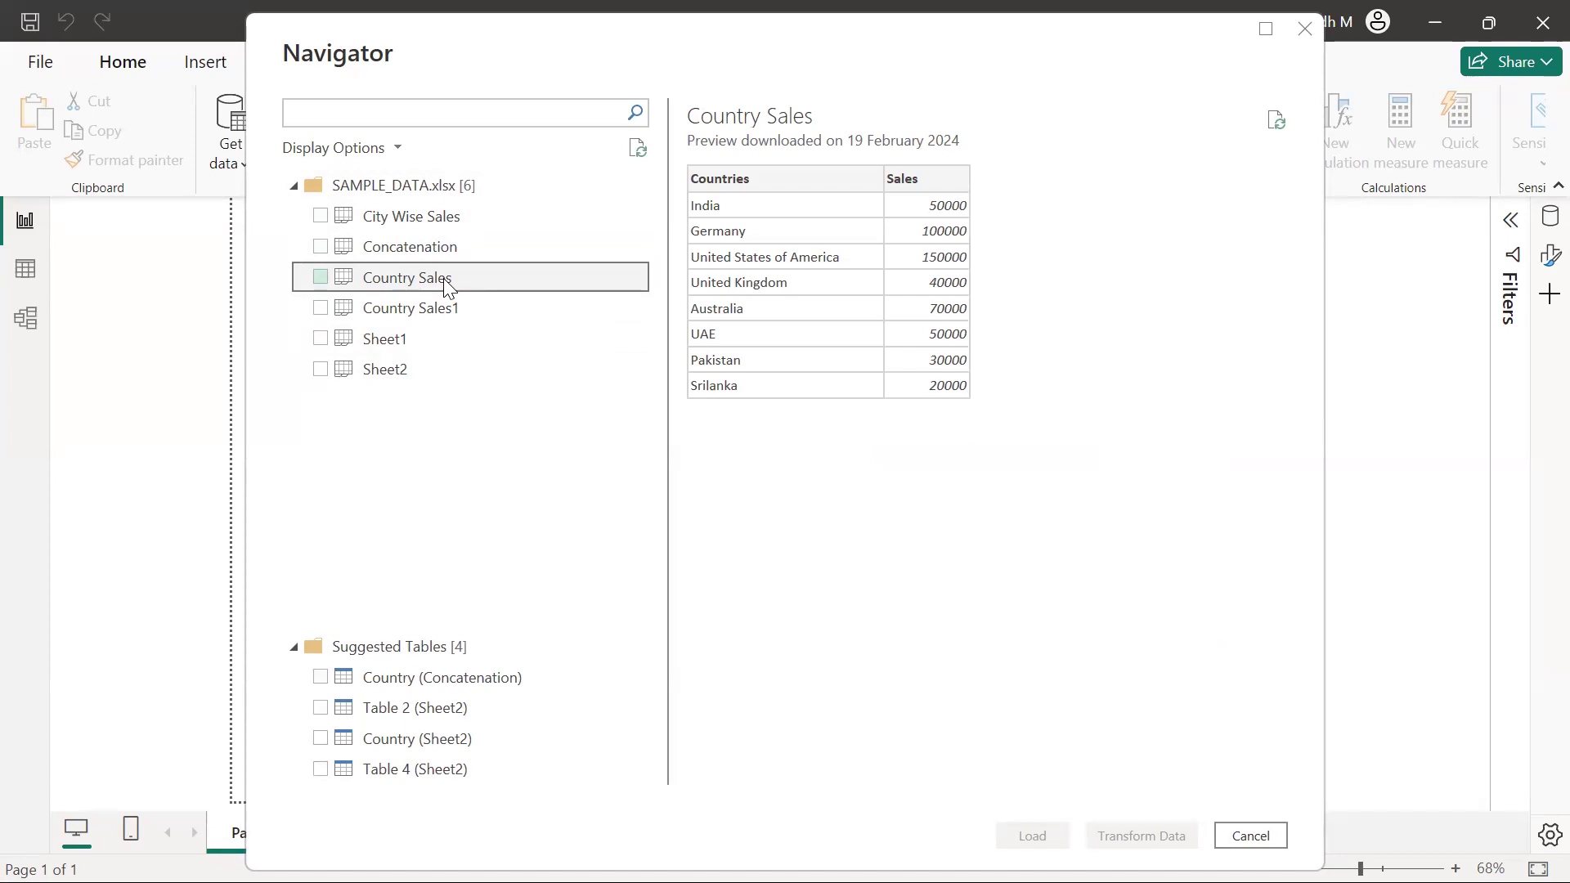
Step: Select only the City Wise Sales sheet and load it into the report
left_click_drag(324, 215, 320, 216)
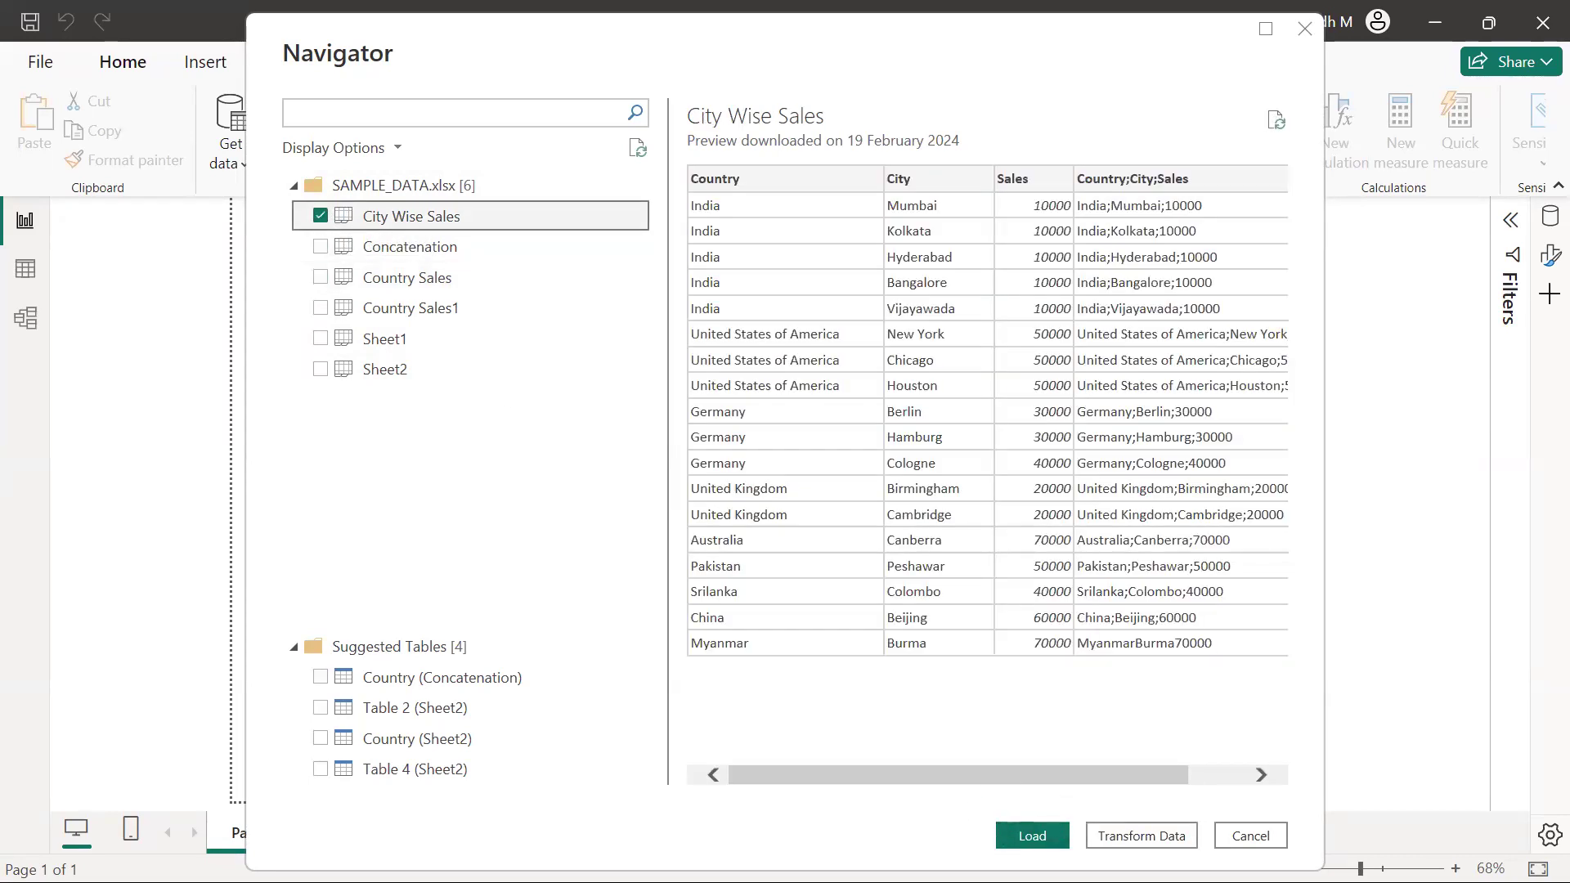
left_click(319, 216)
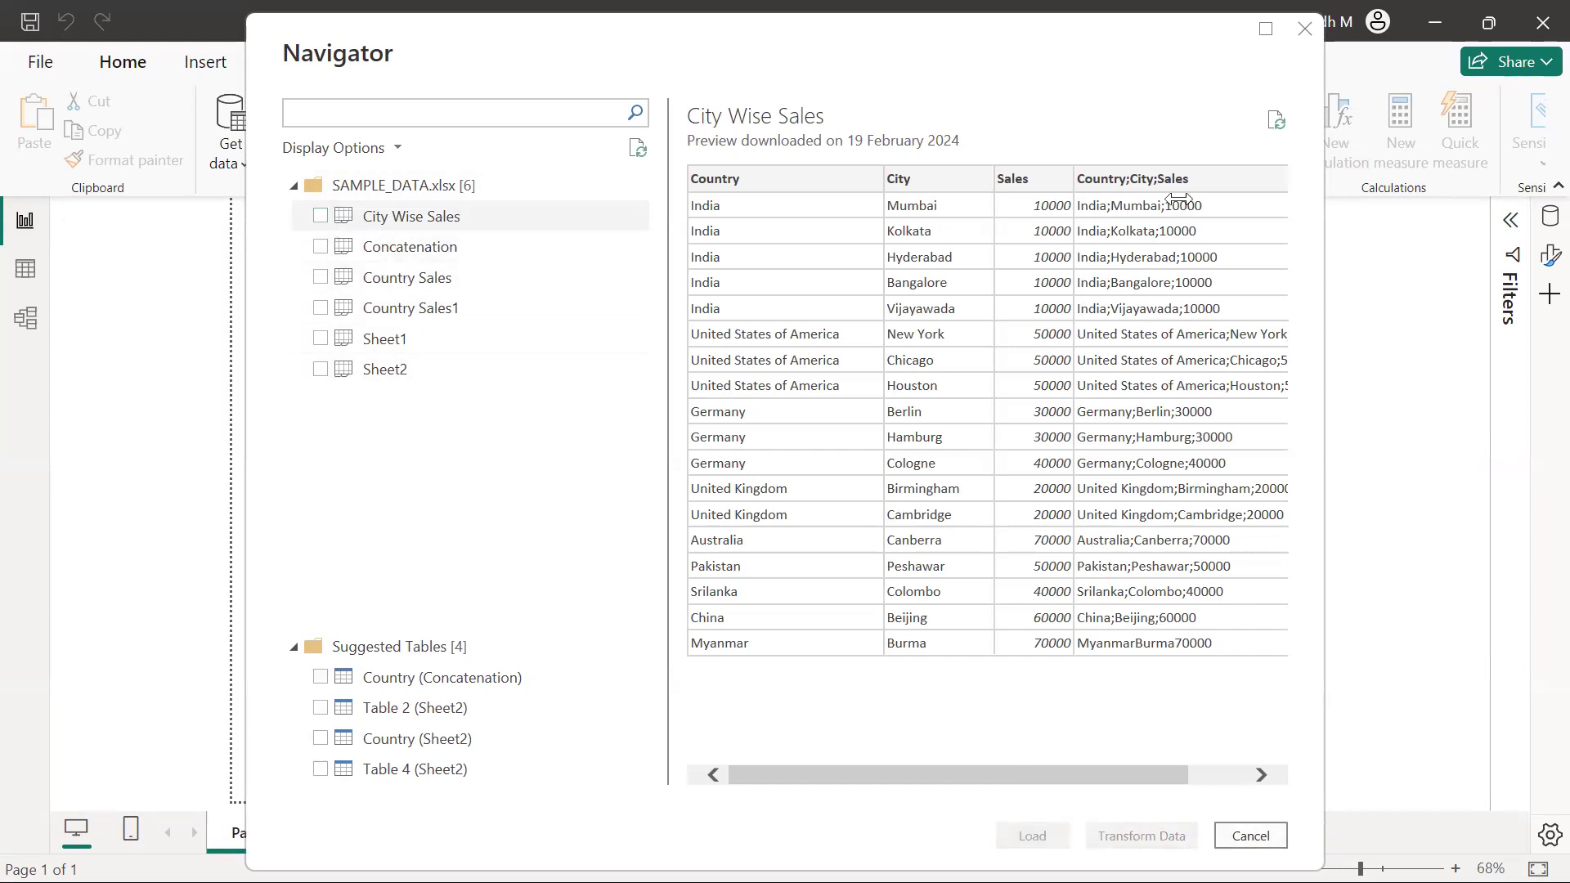
left_click(319, 215)
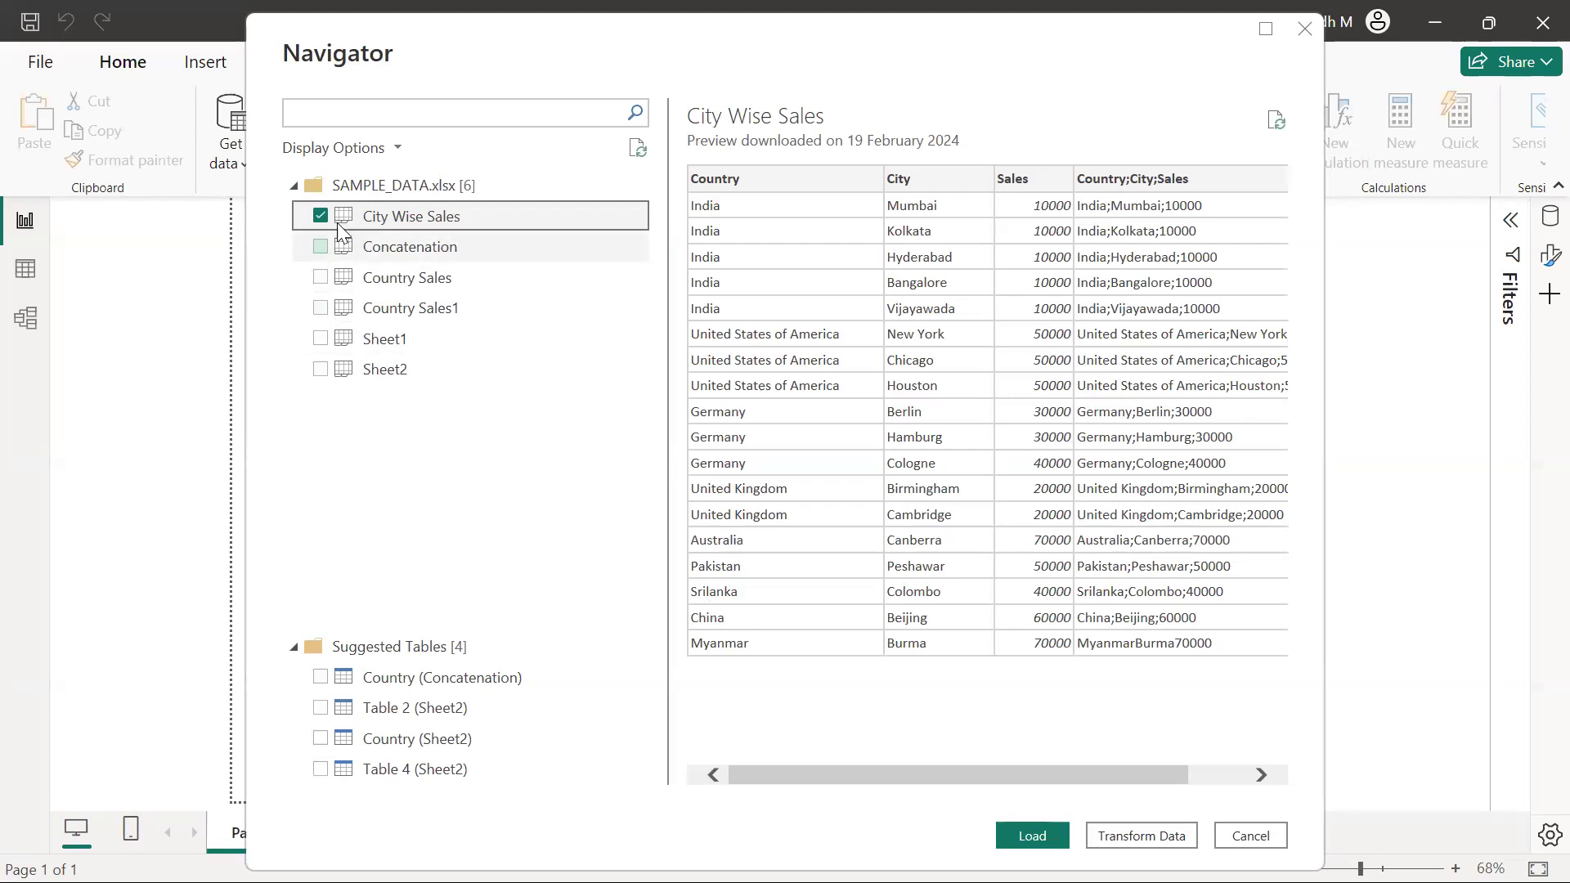
left_click_drag(331, 216, 357, 255)
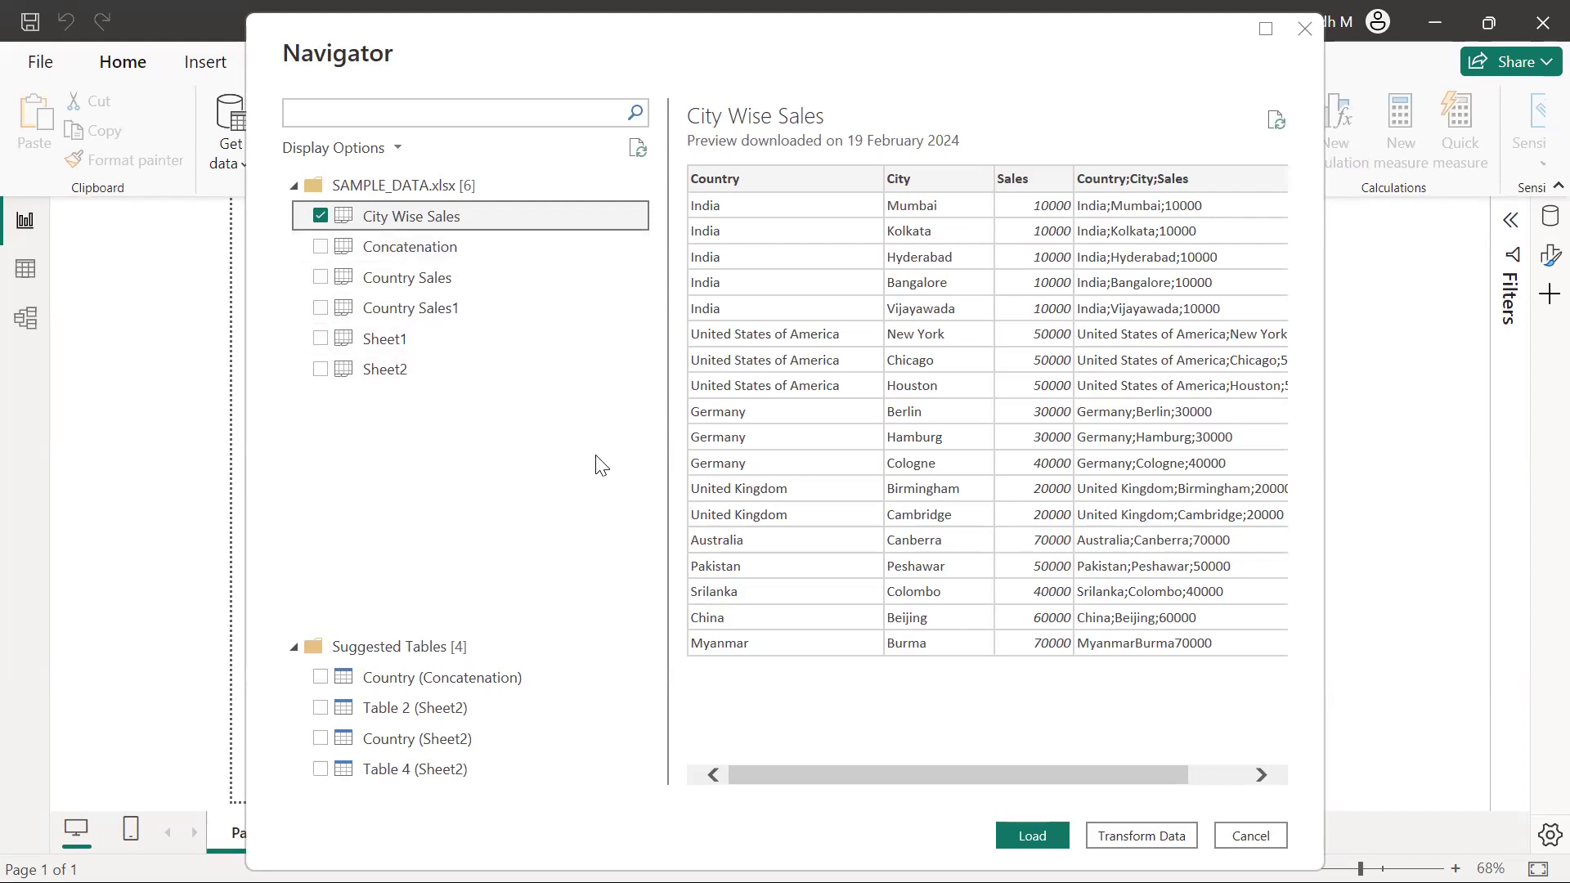
left_click(1043, 839)
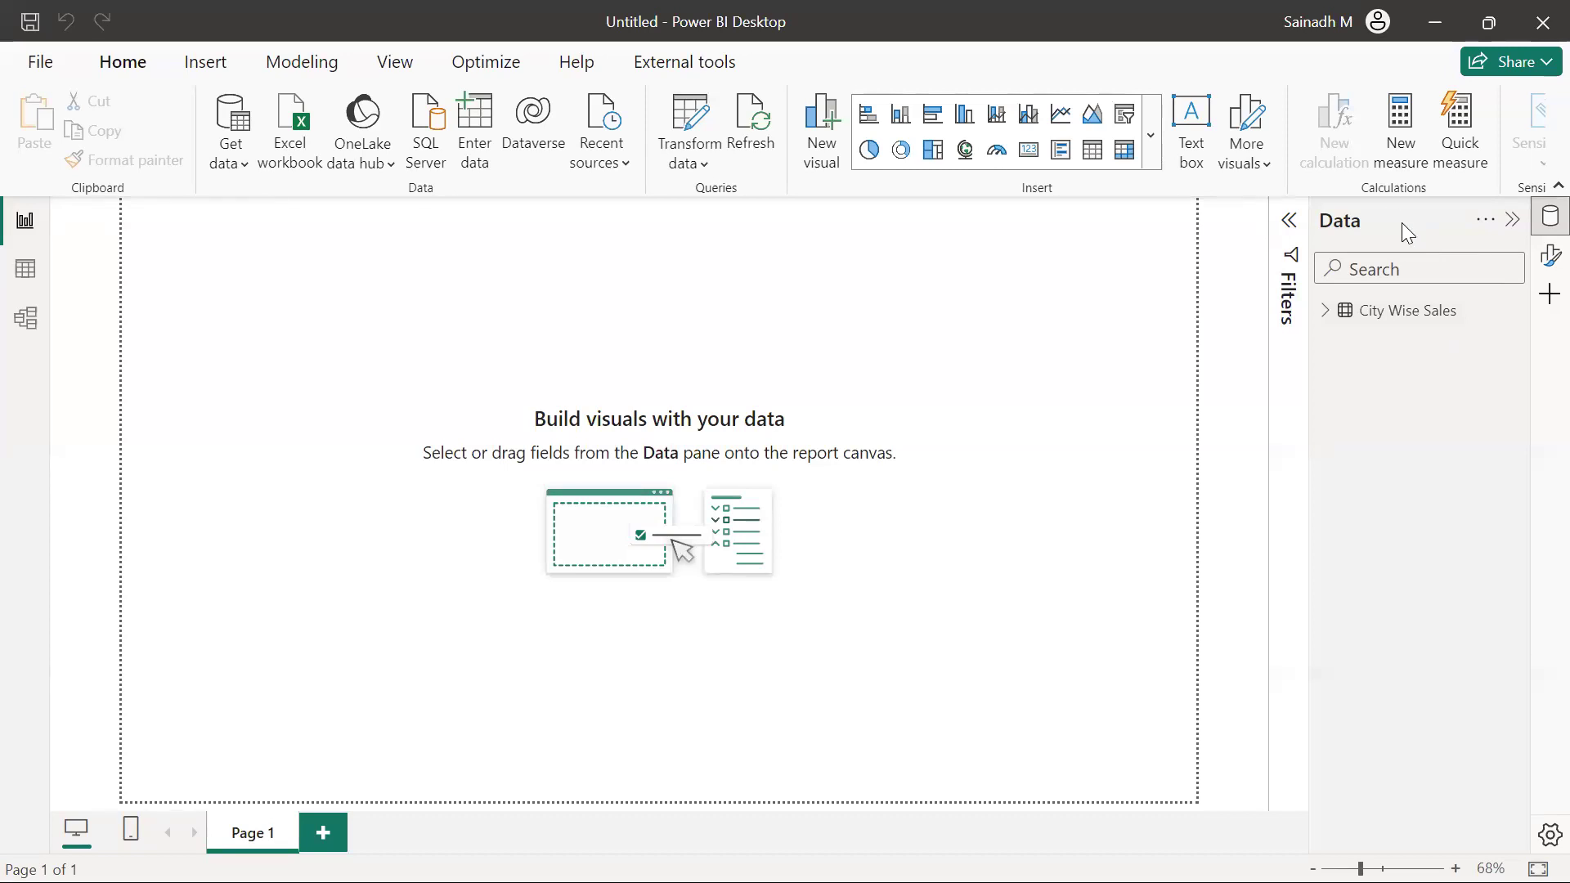
Step: Toggle the display of the Data pane in the report view, leaving it hidden
left_click(394, 74)
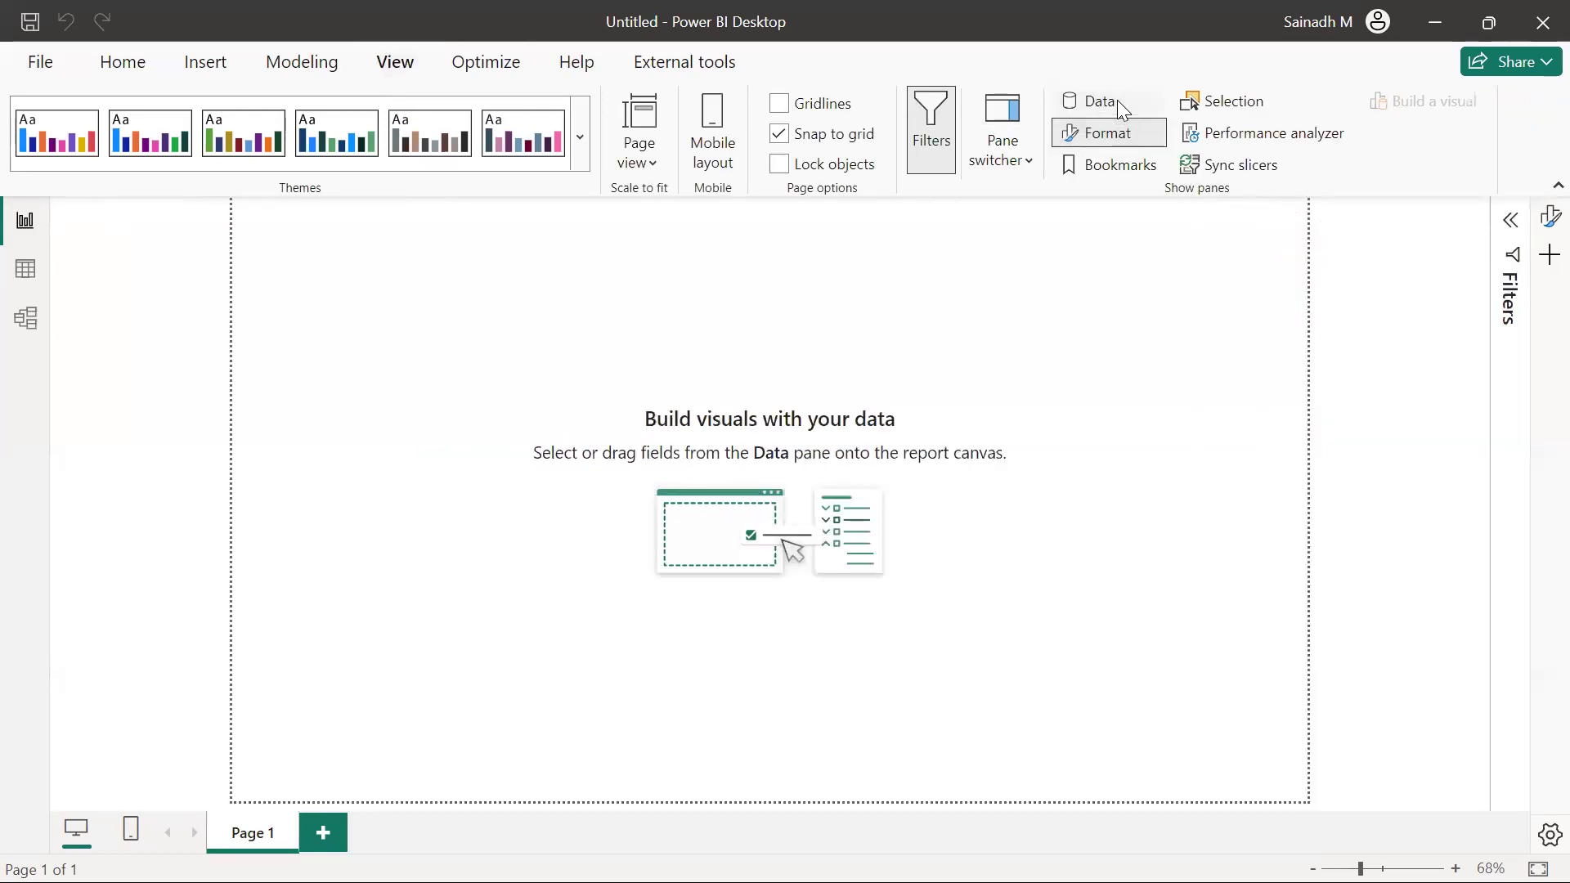
left_click(1117, 99)
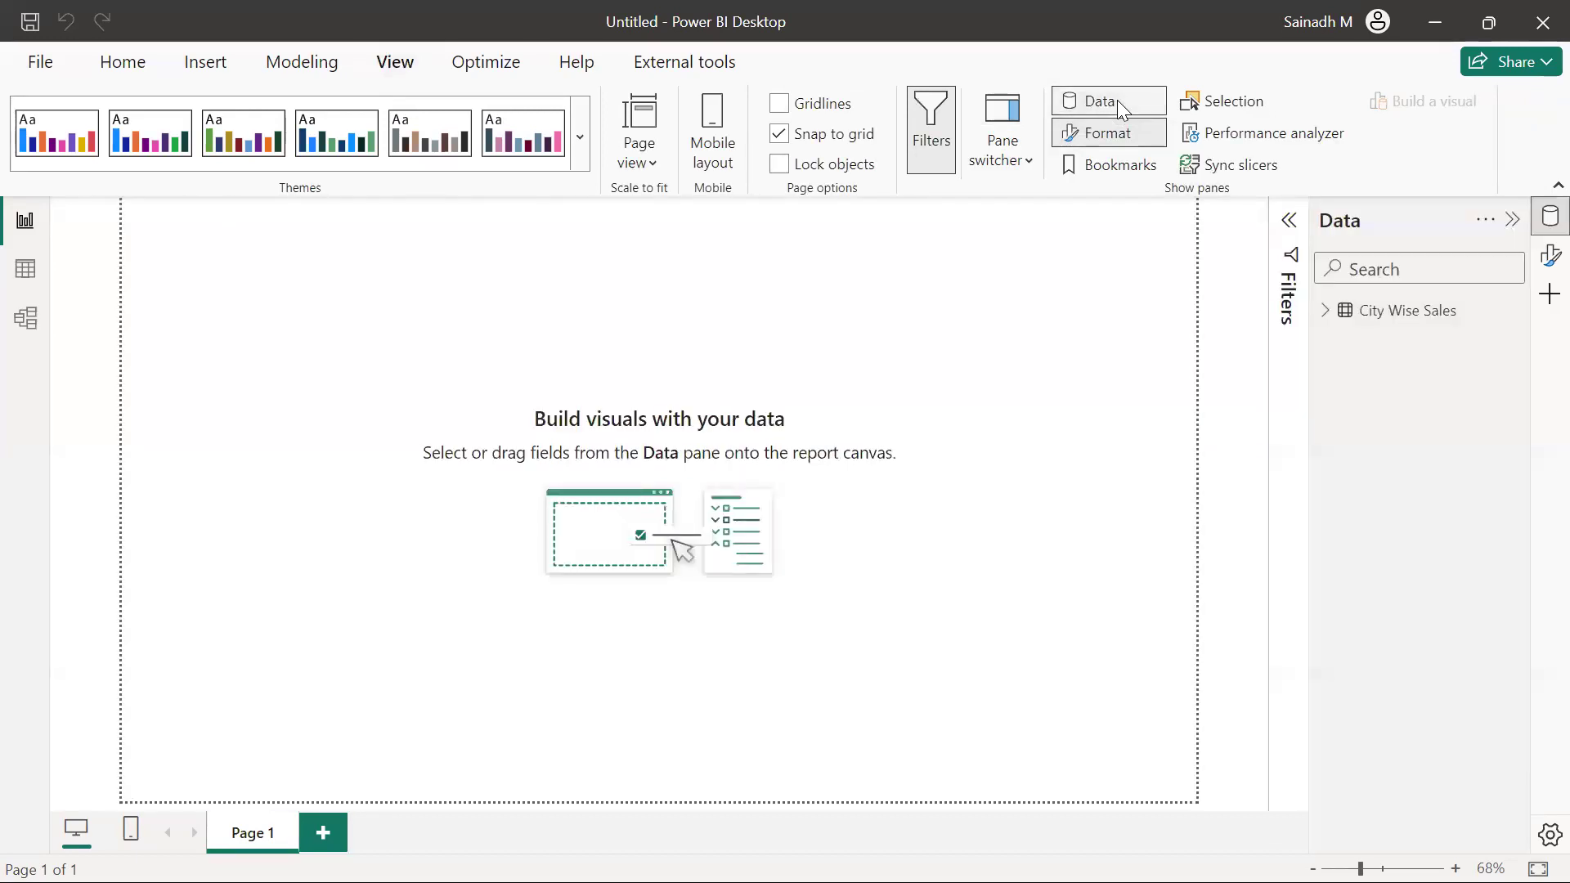
left_click(1117, 100)
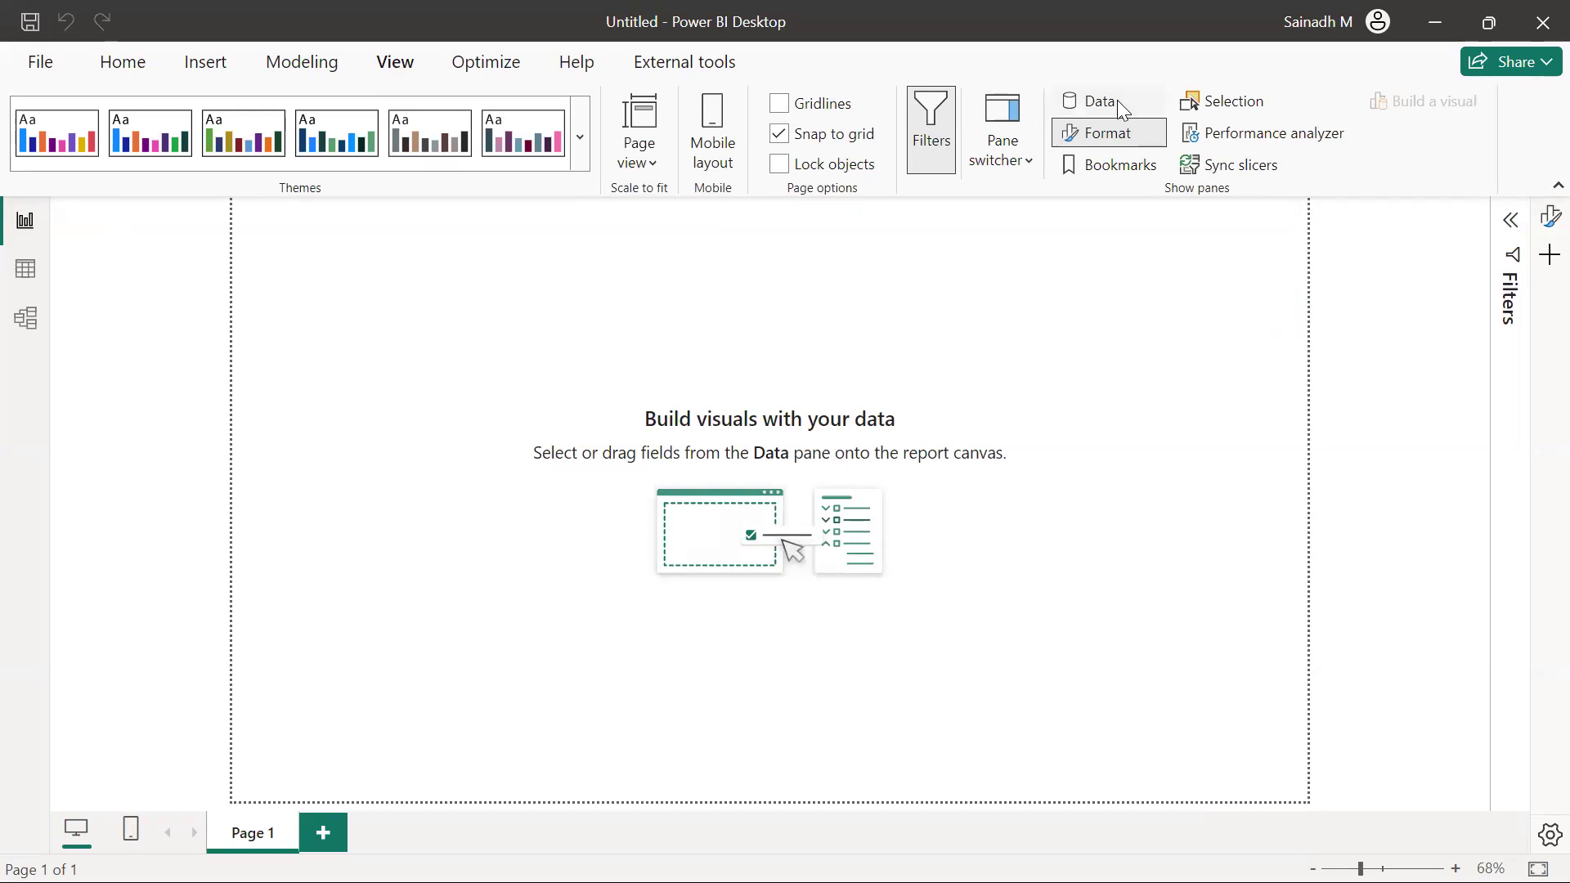
Step: Toggle the Data pane in the report view, leaving it displayed
left_click(1117, 99)
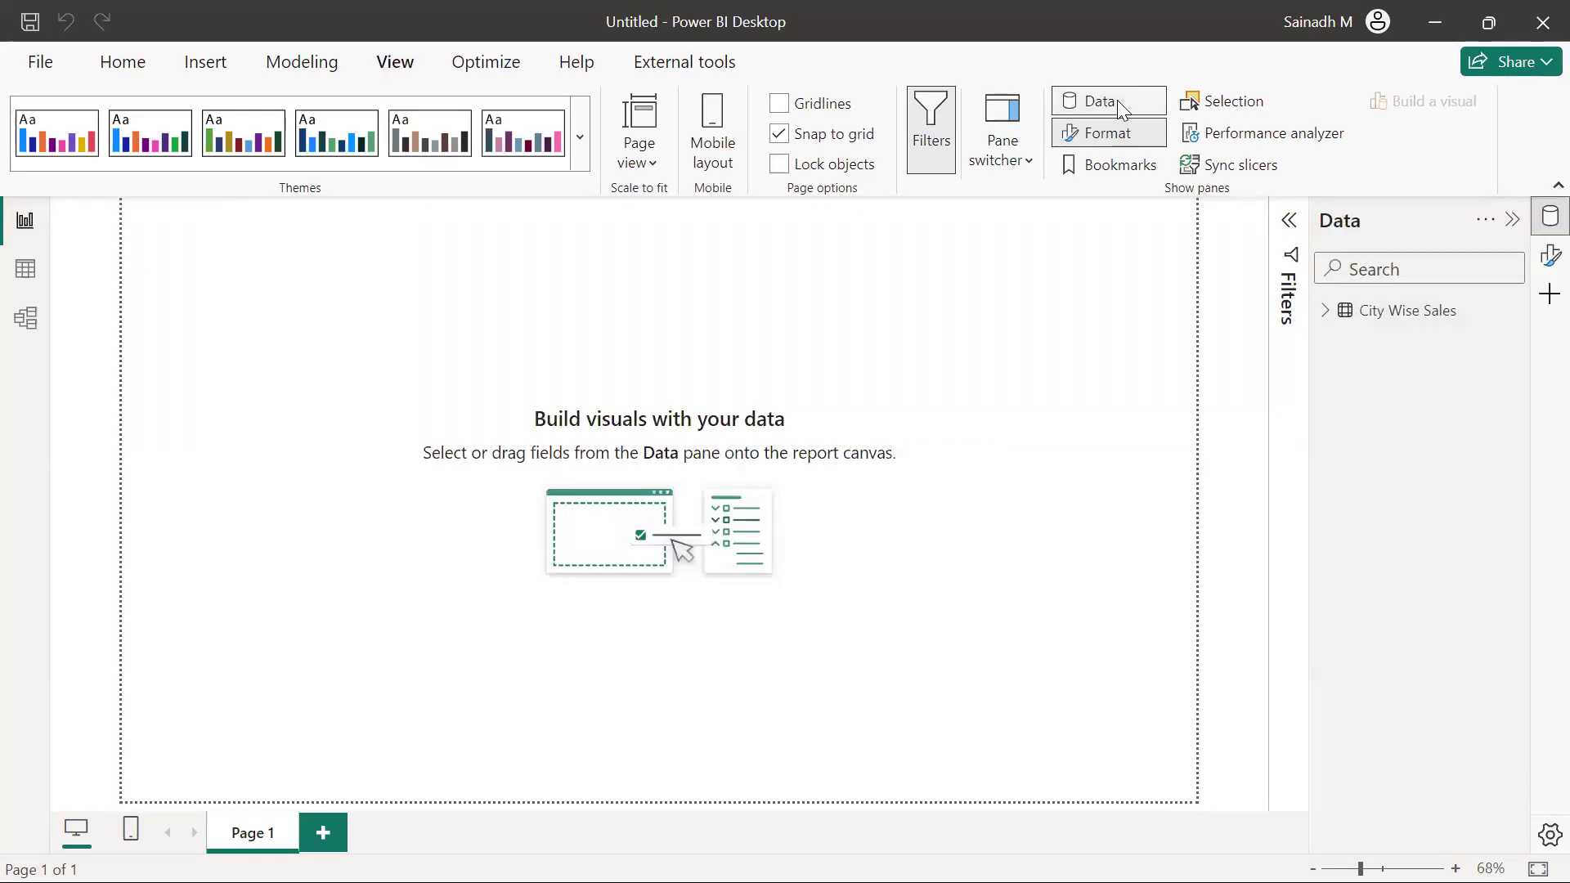
left_click(1117, 99)
left_click(1117, 100)
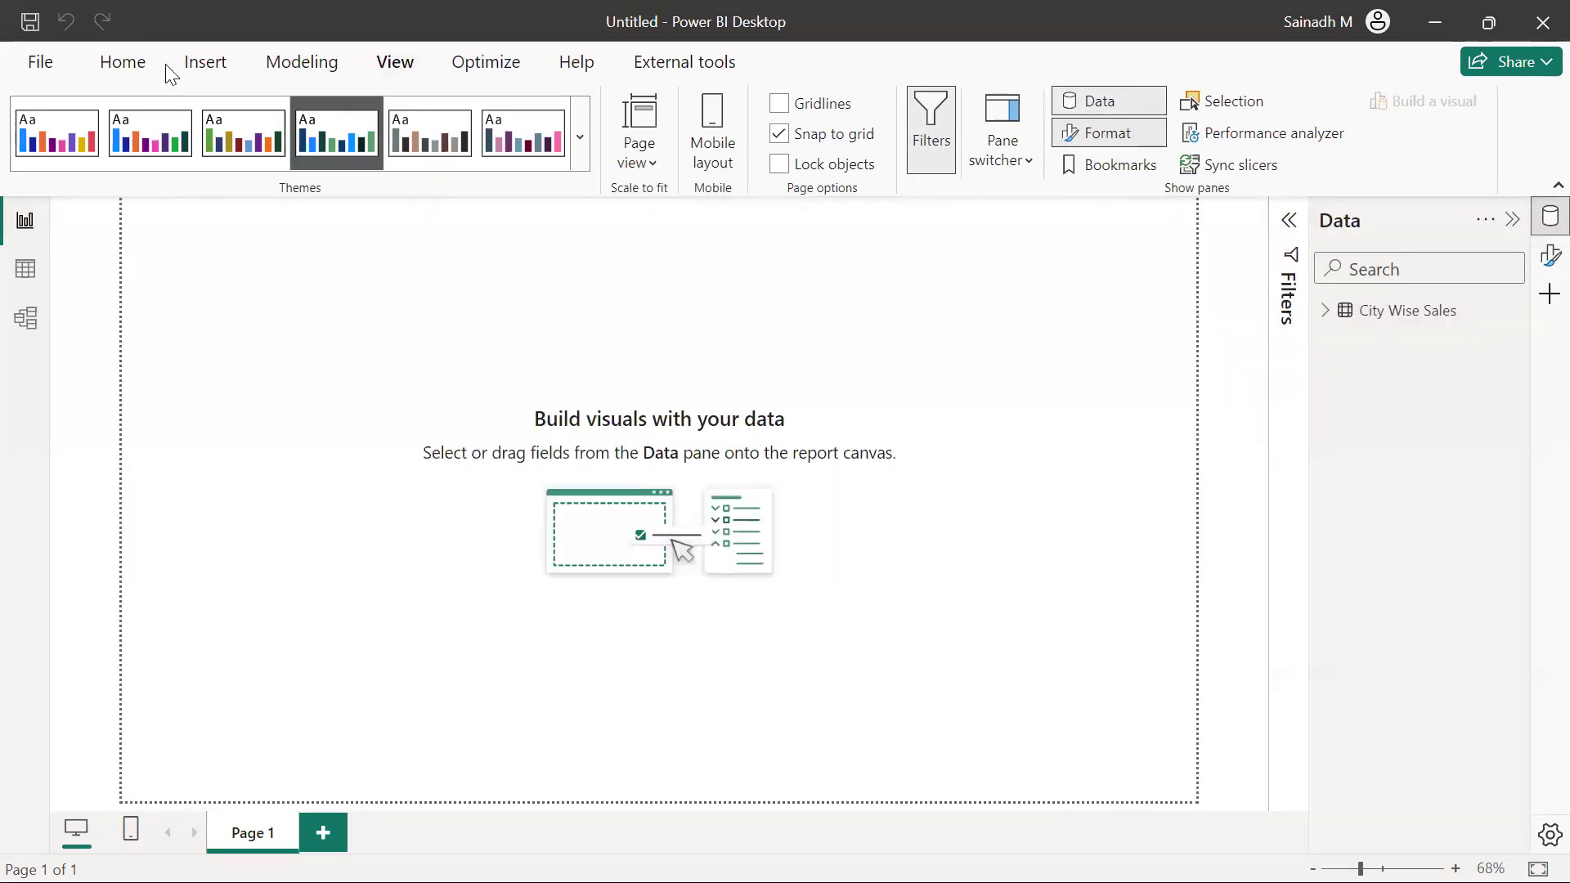
Step: Insert a clustered column chart and resize it in the upper-left area of the report page
left_click(122, 66)
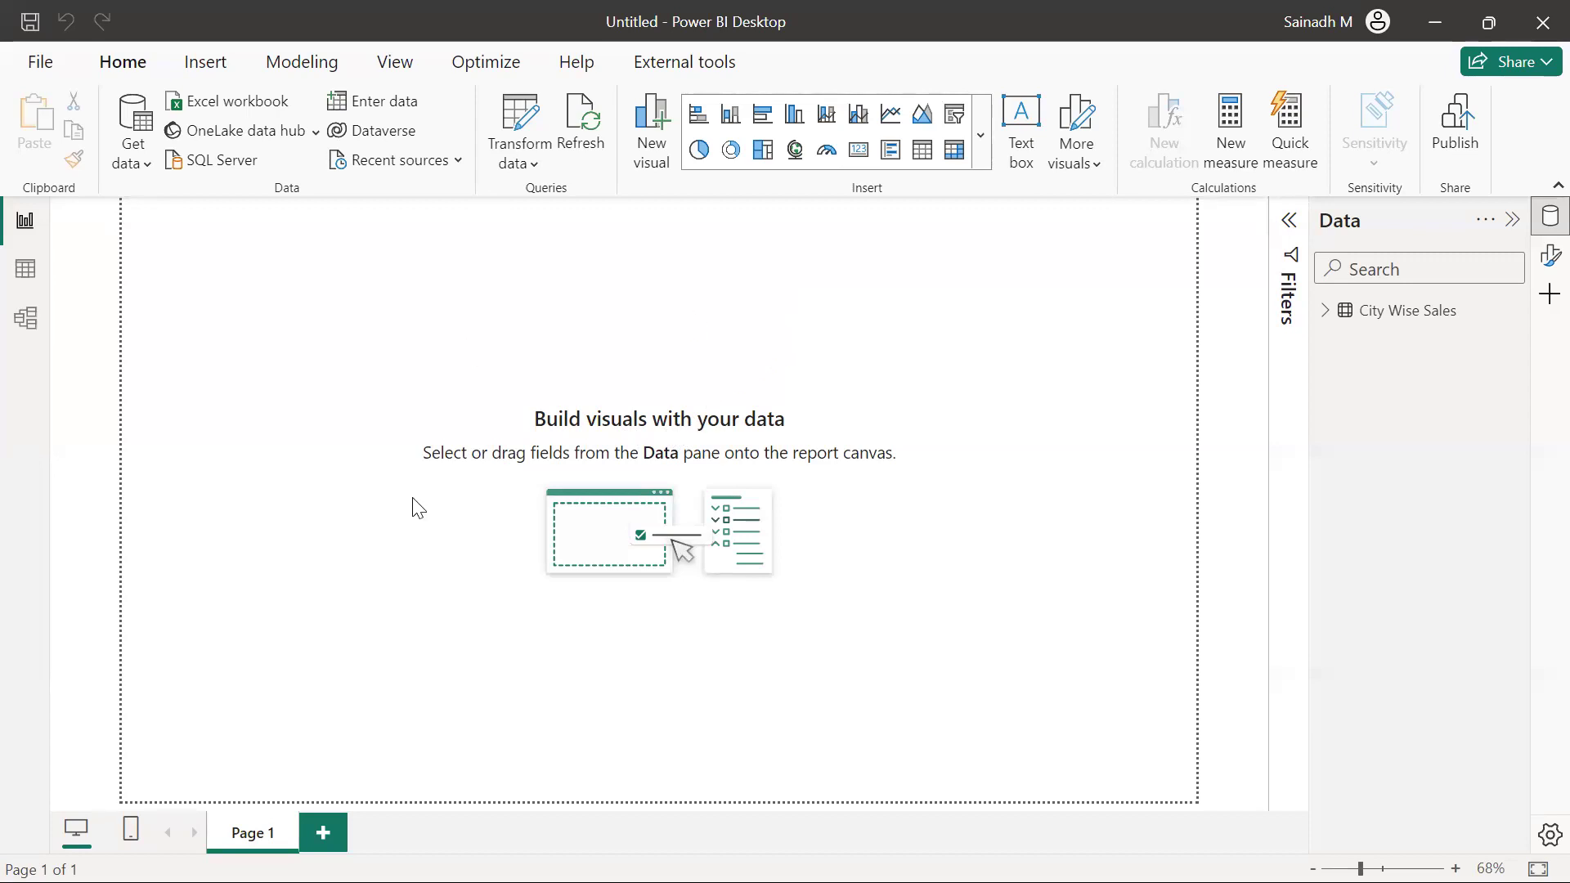
left_click(805, 118)
left_click_drag(279, 418, 455, 476)
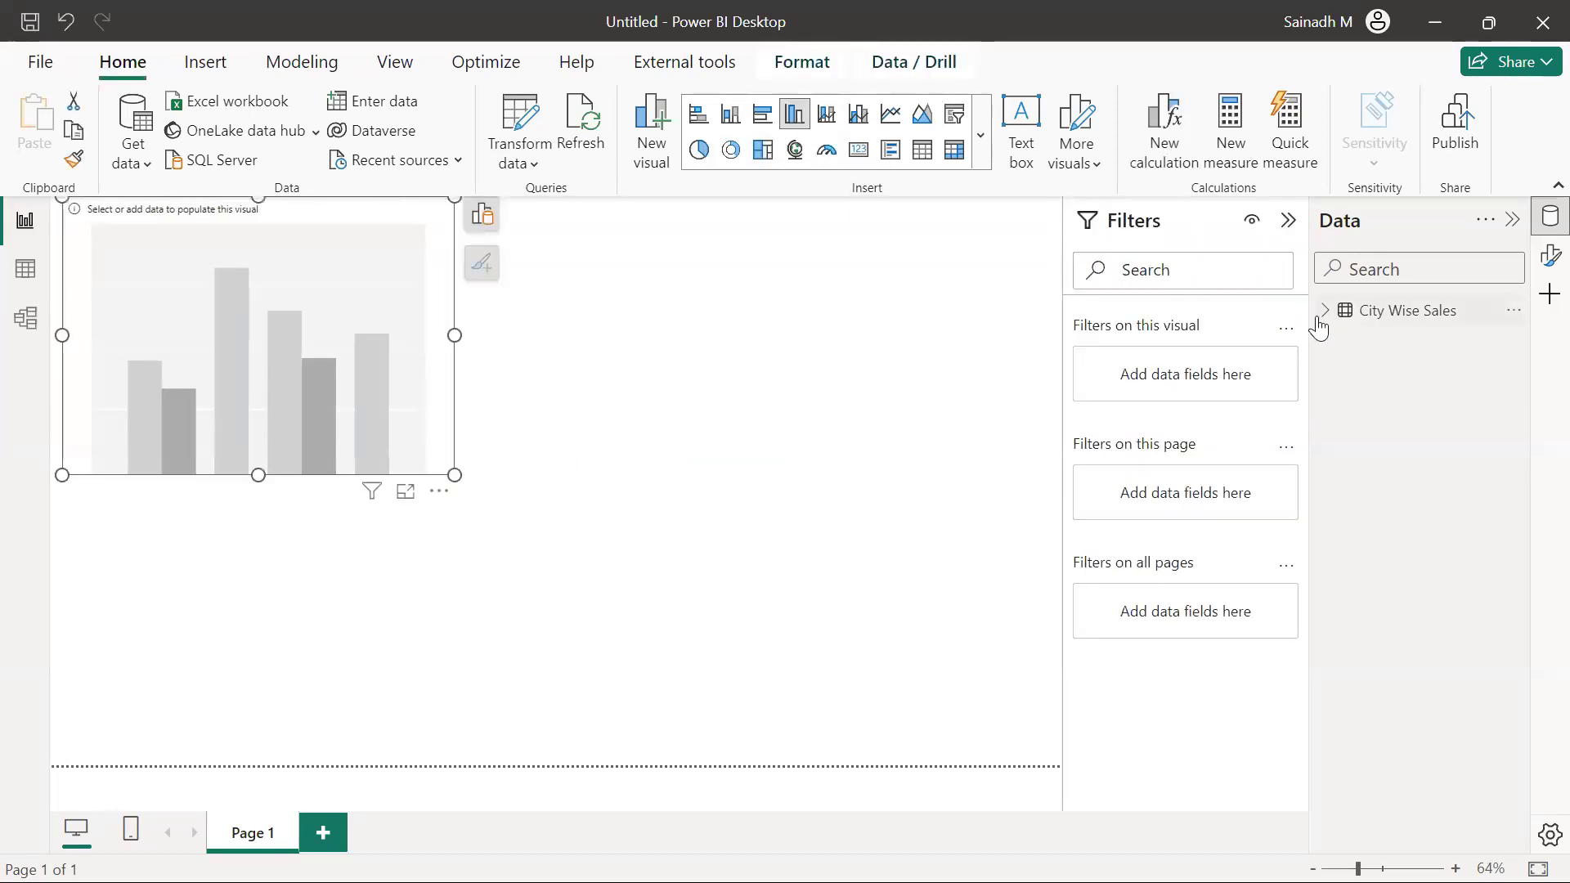
Step: Plot Sales by Country from the City Wise Sales table in the column chart and collapse the Filters pane
left_click(1324, 312)
left_click(1363, 369)
left_click(1362, 428)
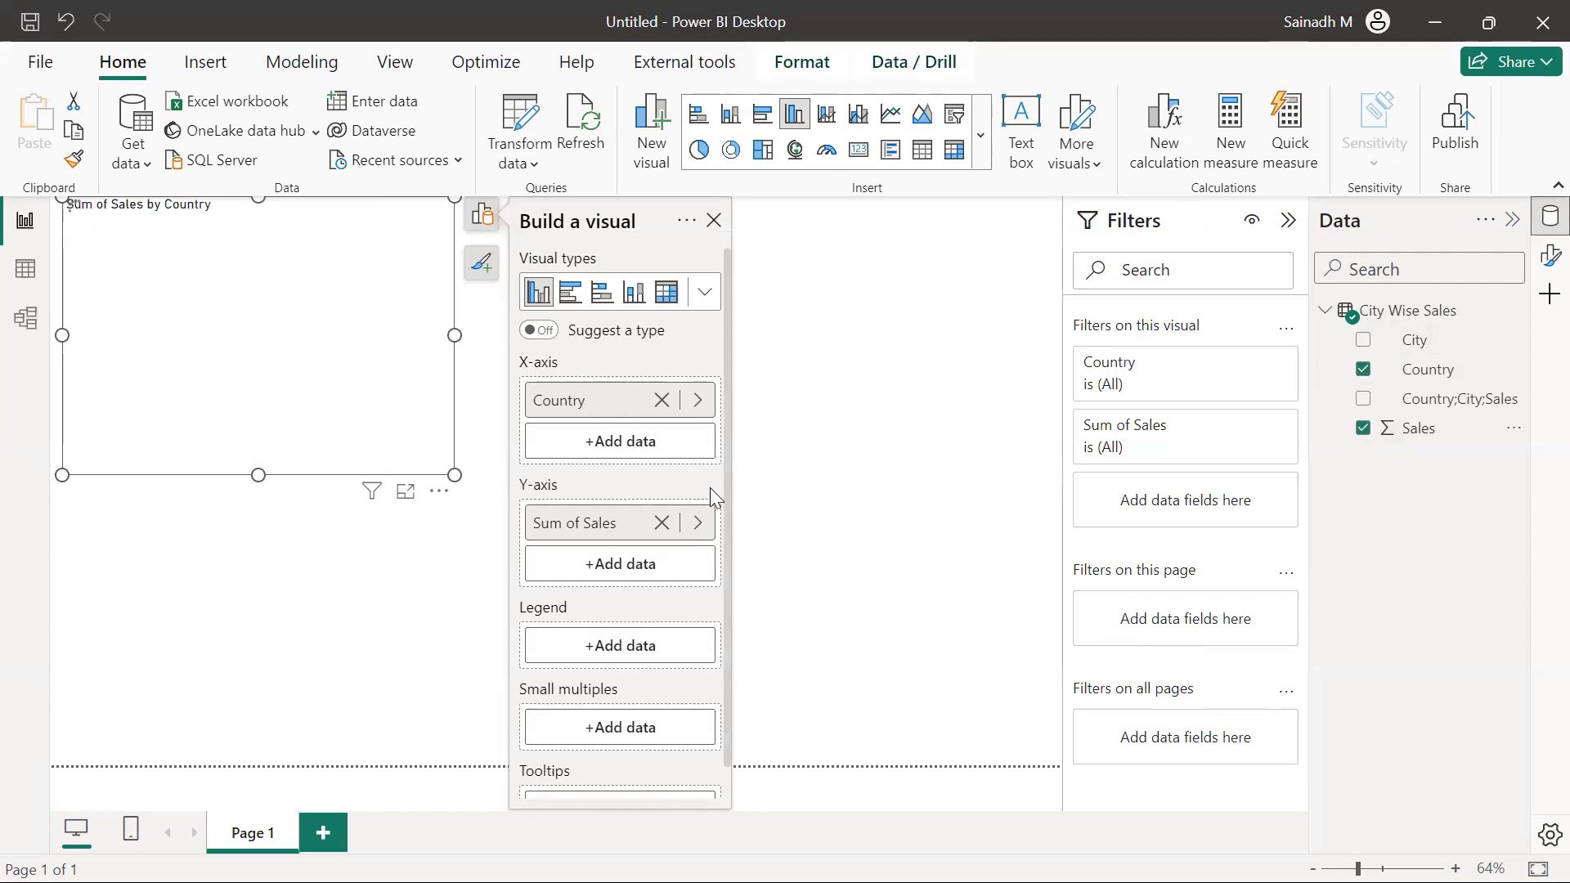
left_click(1289, 222)
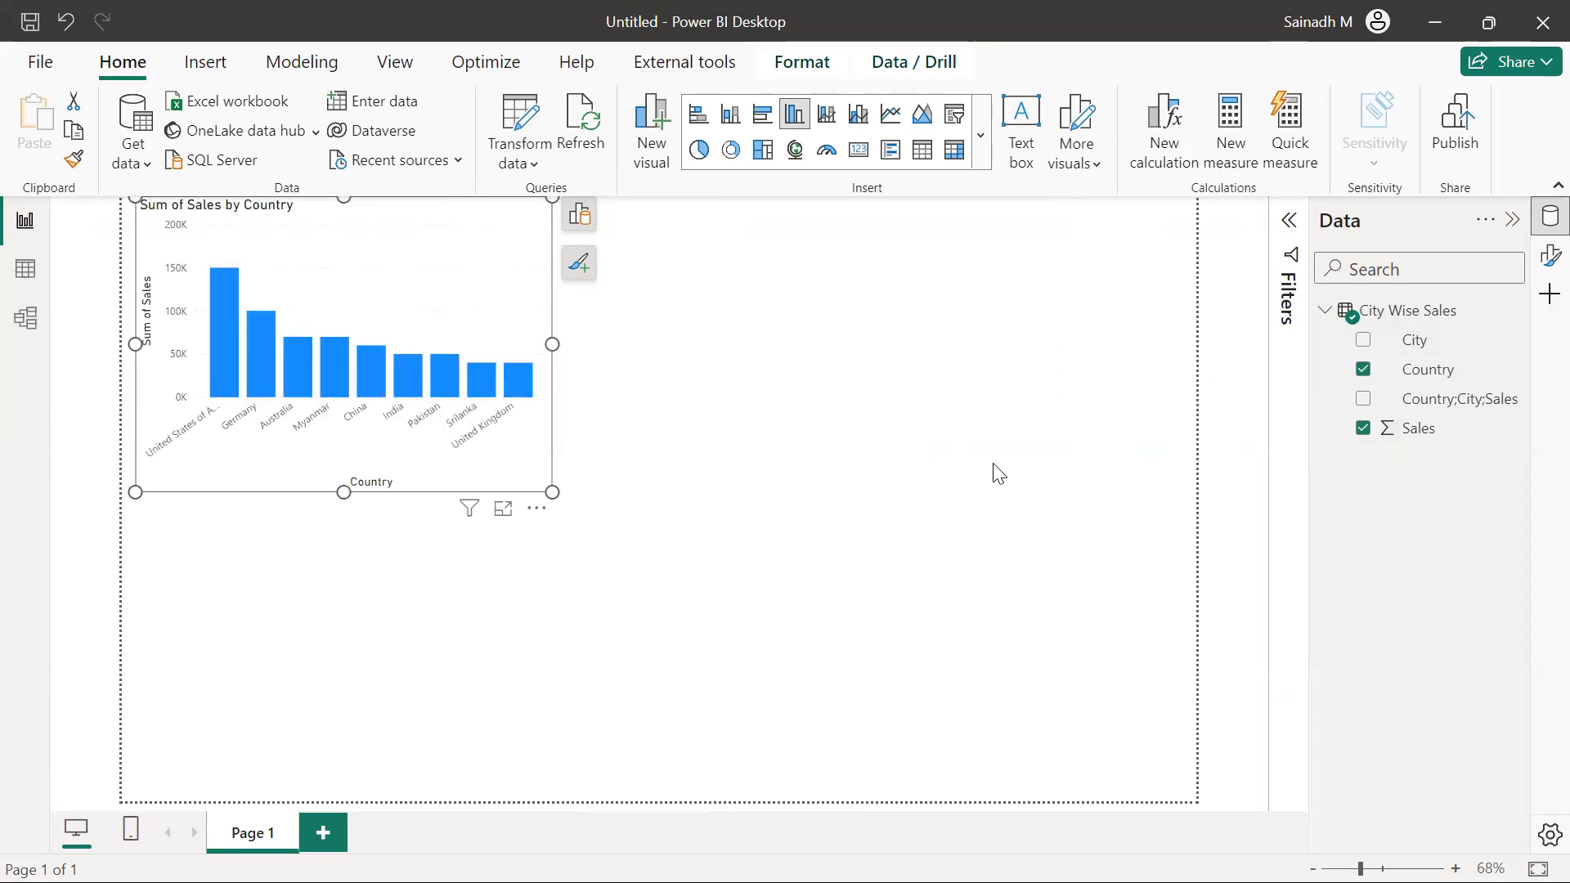
Step: Examine the City Wise Sales data in Table view and its card in Model view, returning to the report page
left_click(25, 278)
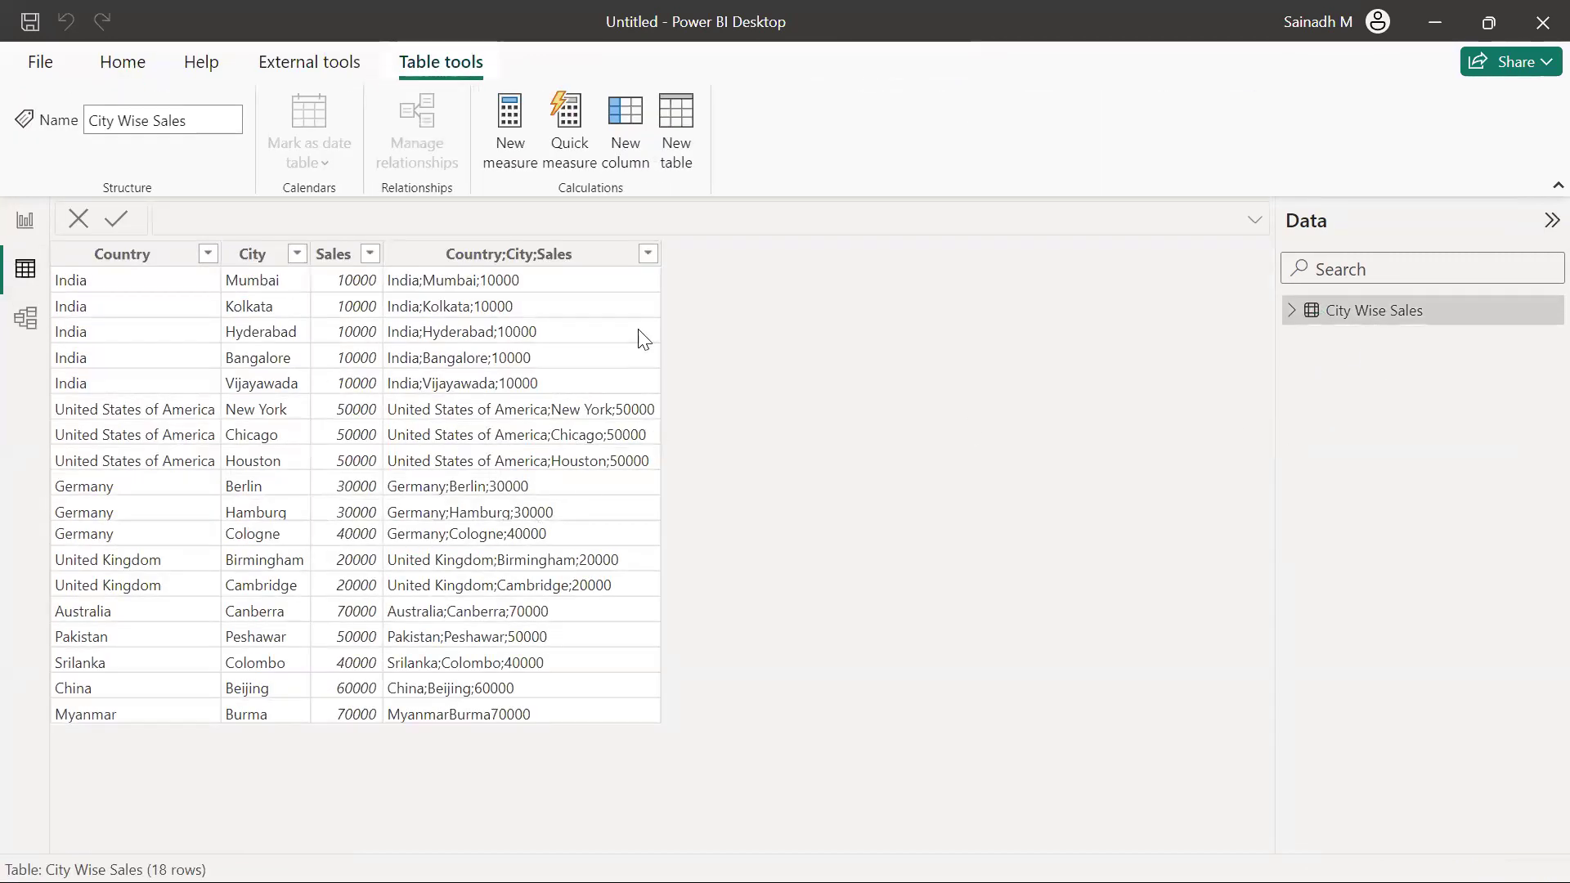
left_click(36, 321)
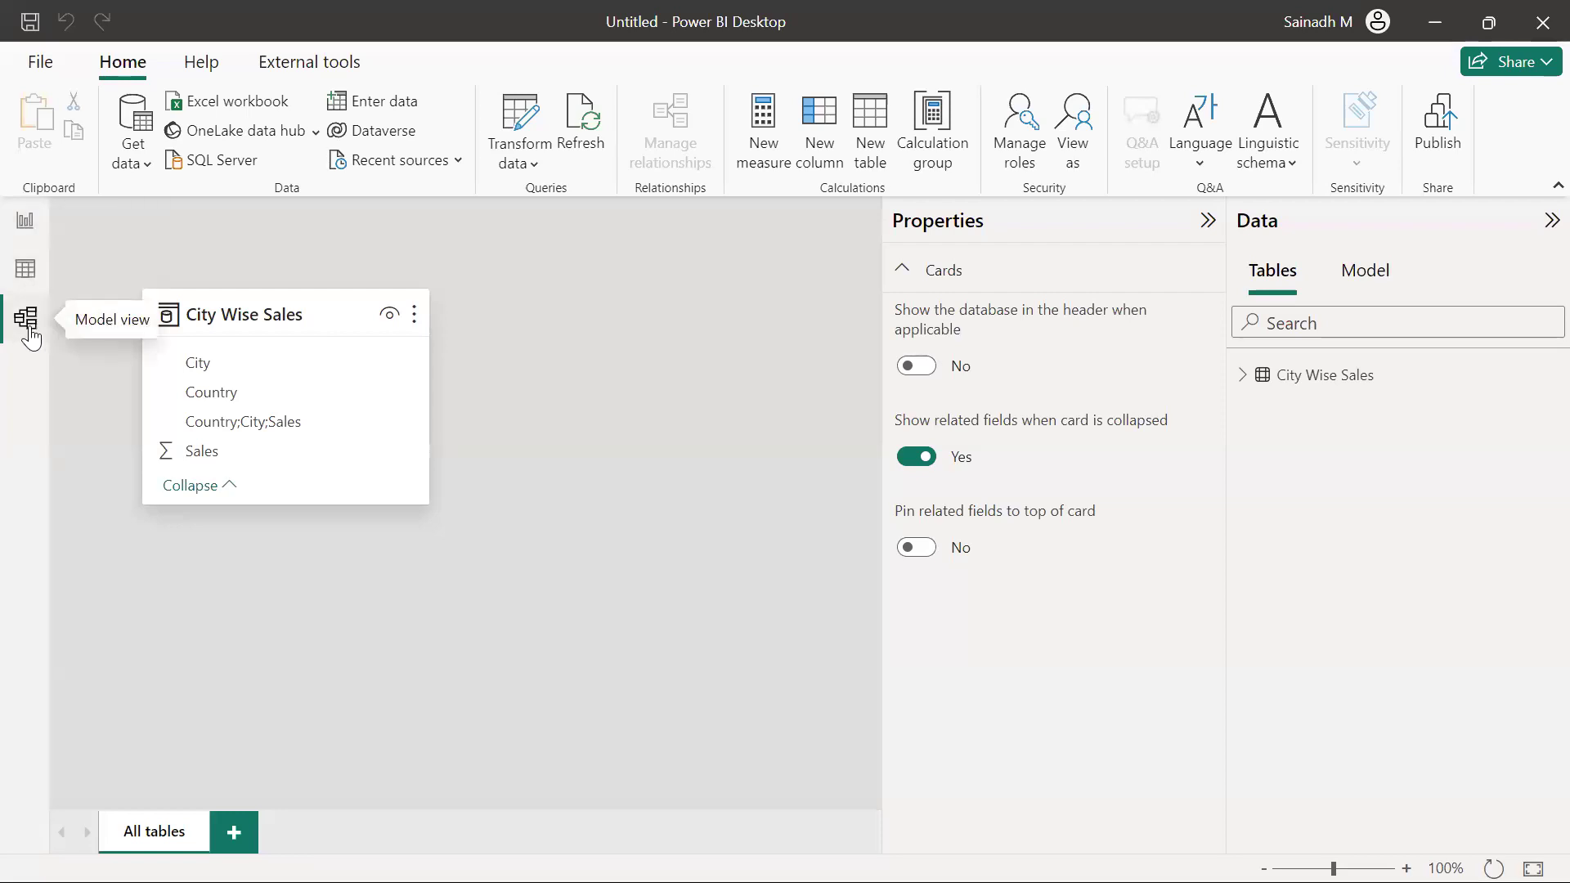
left_click(23, 229)
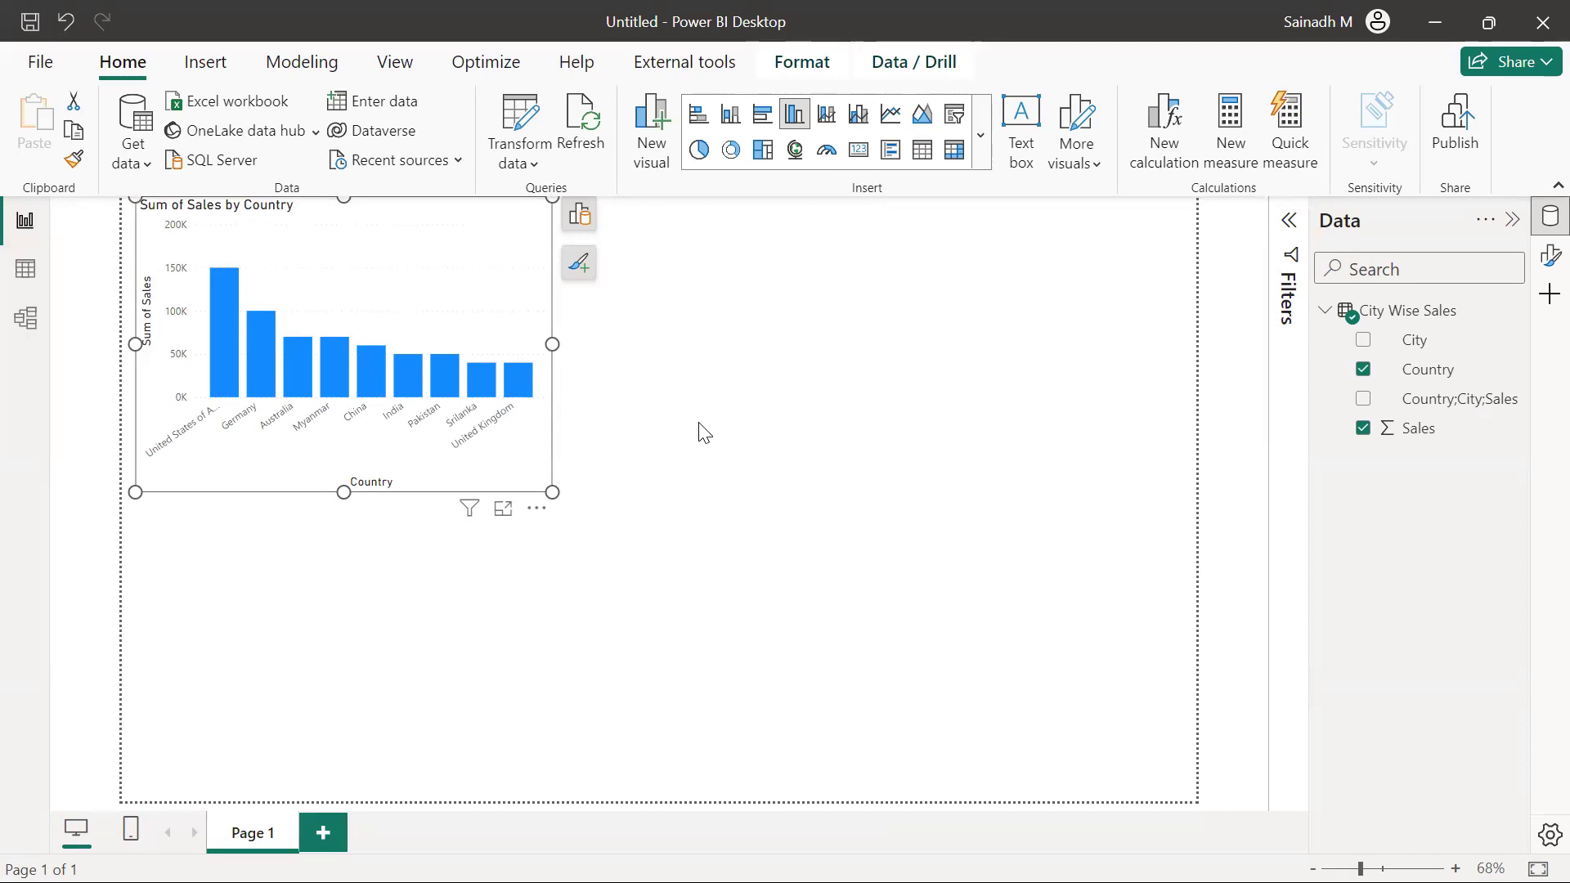
left_click(847, 433)
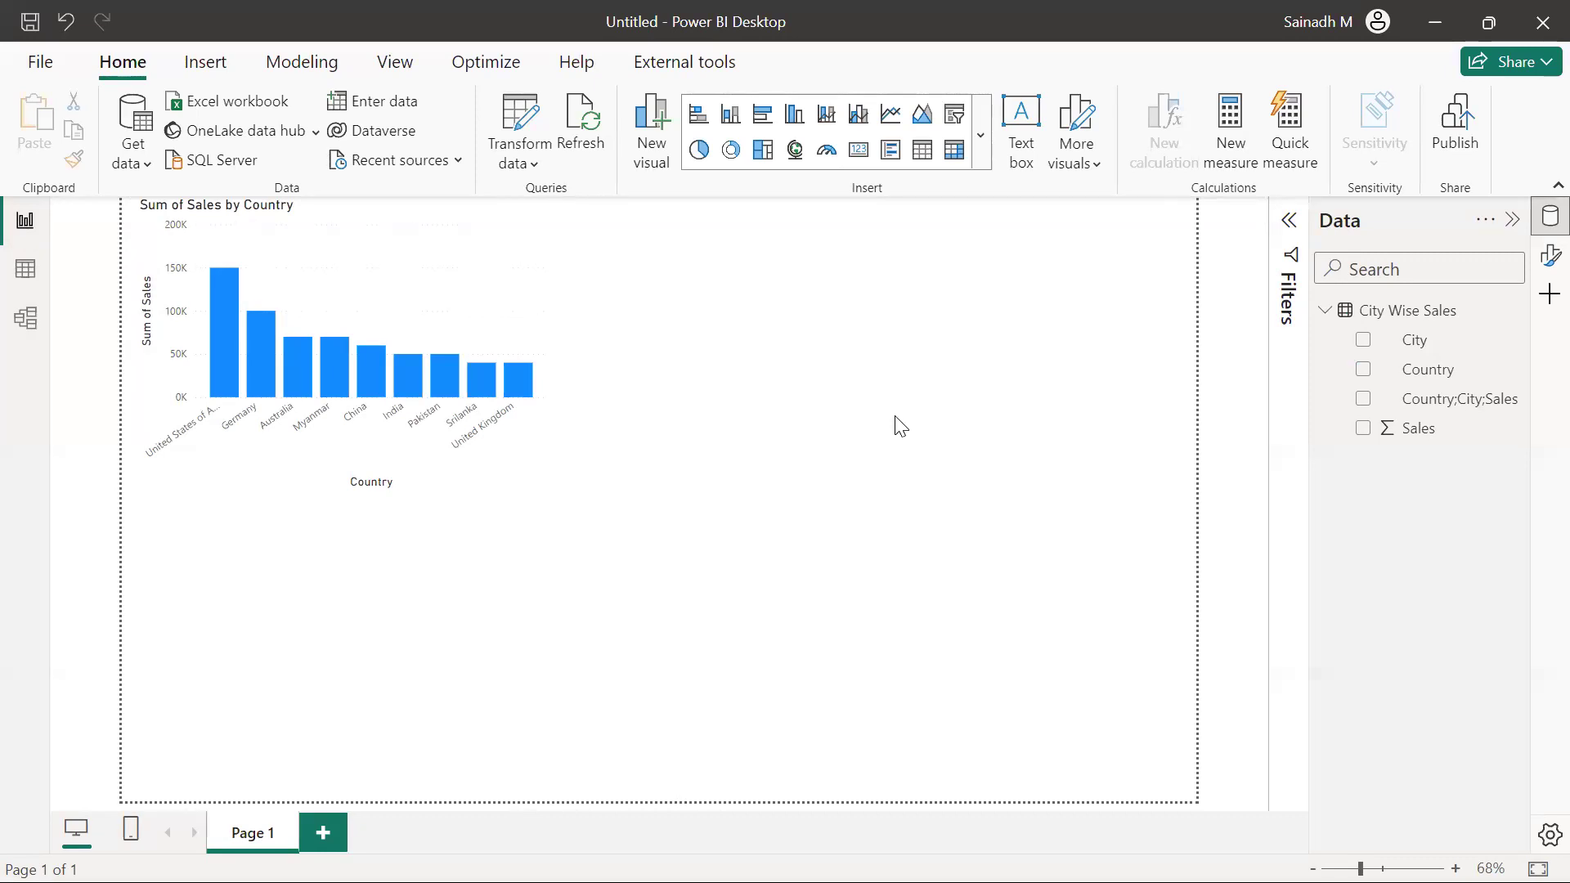
Step: Connect to the SAMPLE_DATA Excel workbook in the Powerbi Training folder and select the Country Sales sheet
left_click(137, 160)
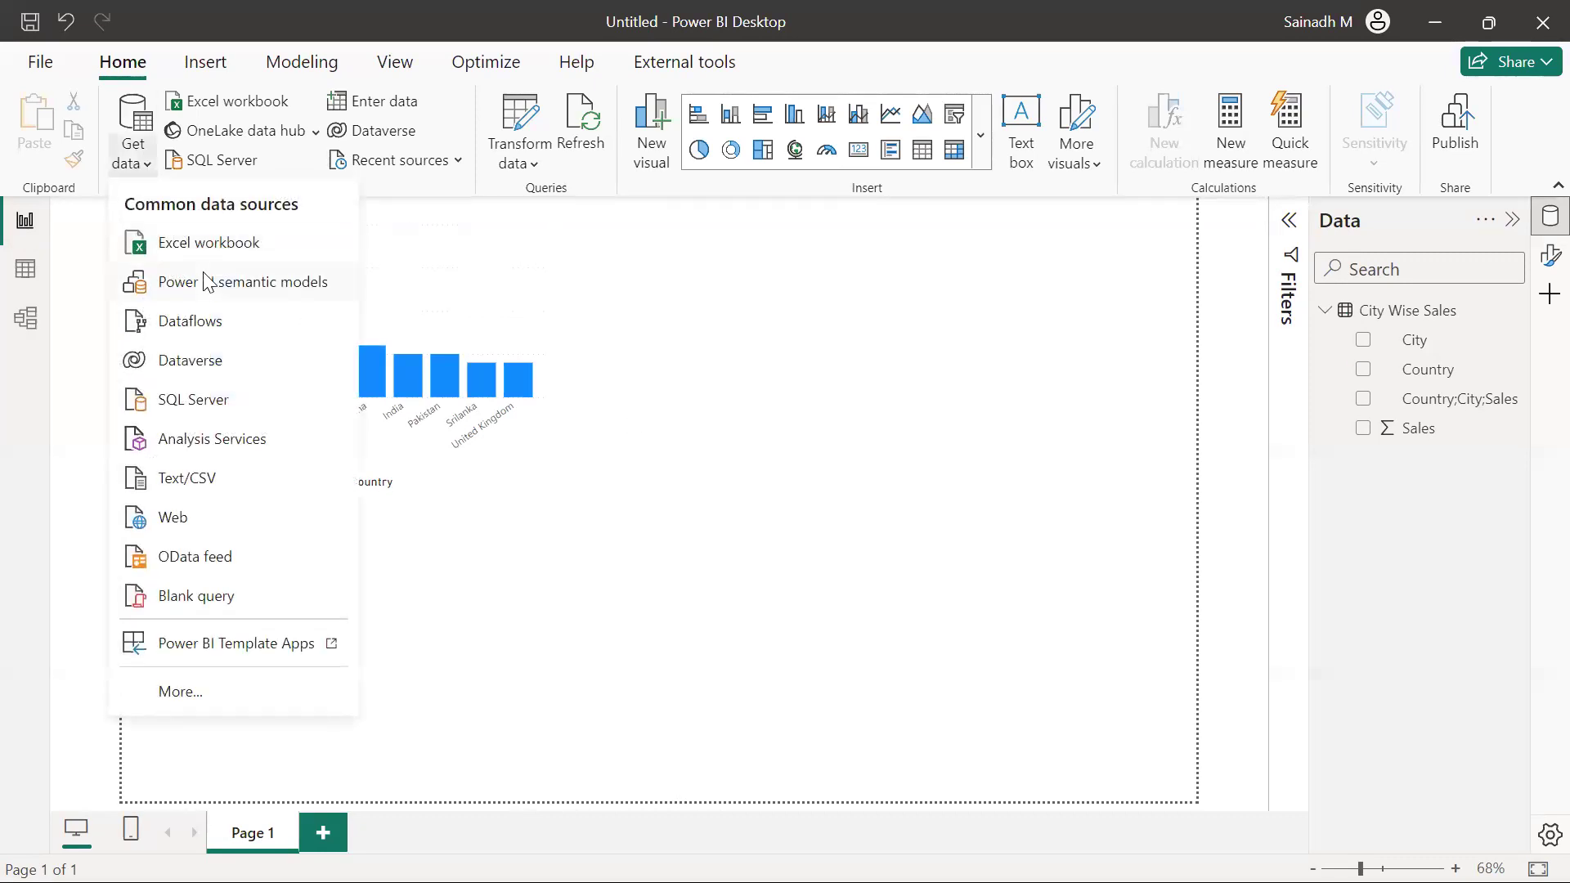
left_click(219, 244)
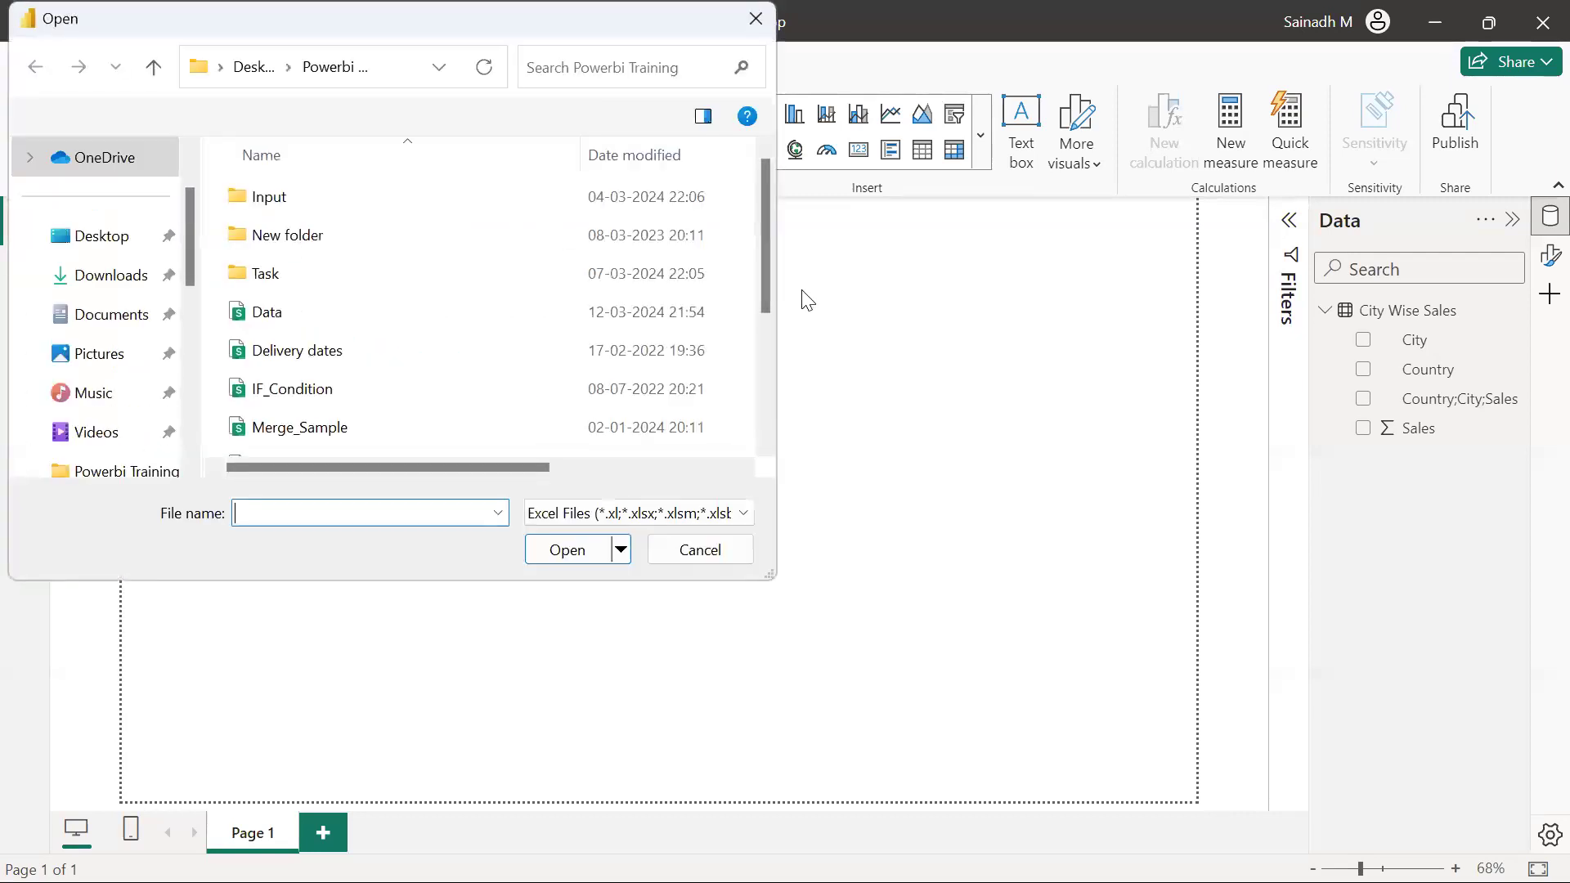
left_click_drag(760, 232, 761, 351)
left_click(376, 324)
left_click(577, 548)
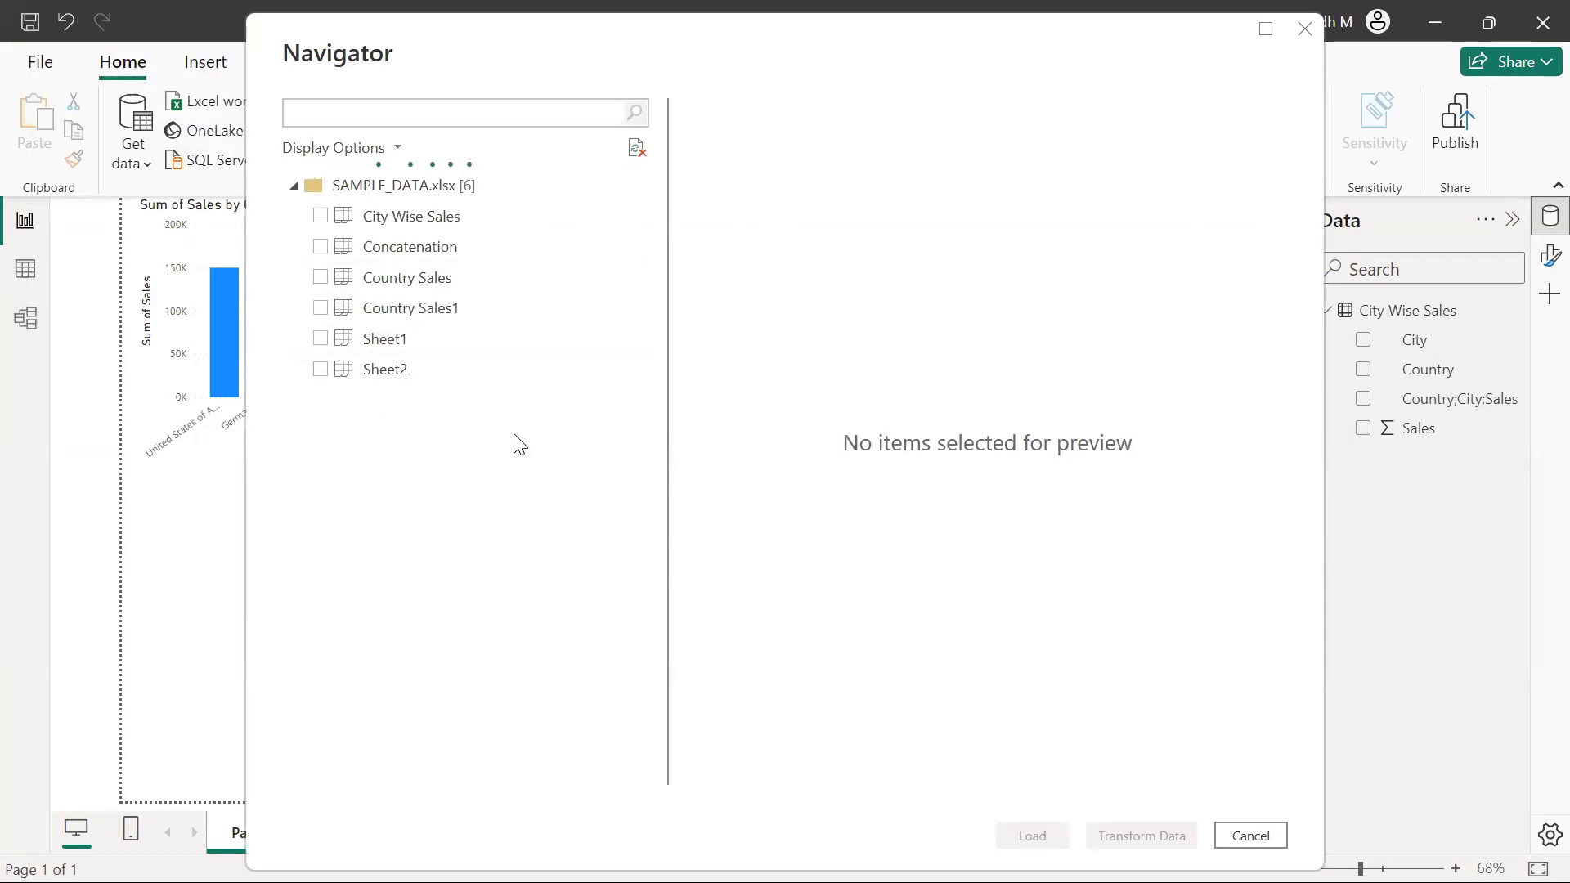
left_click(320, 278)
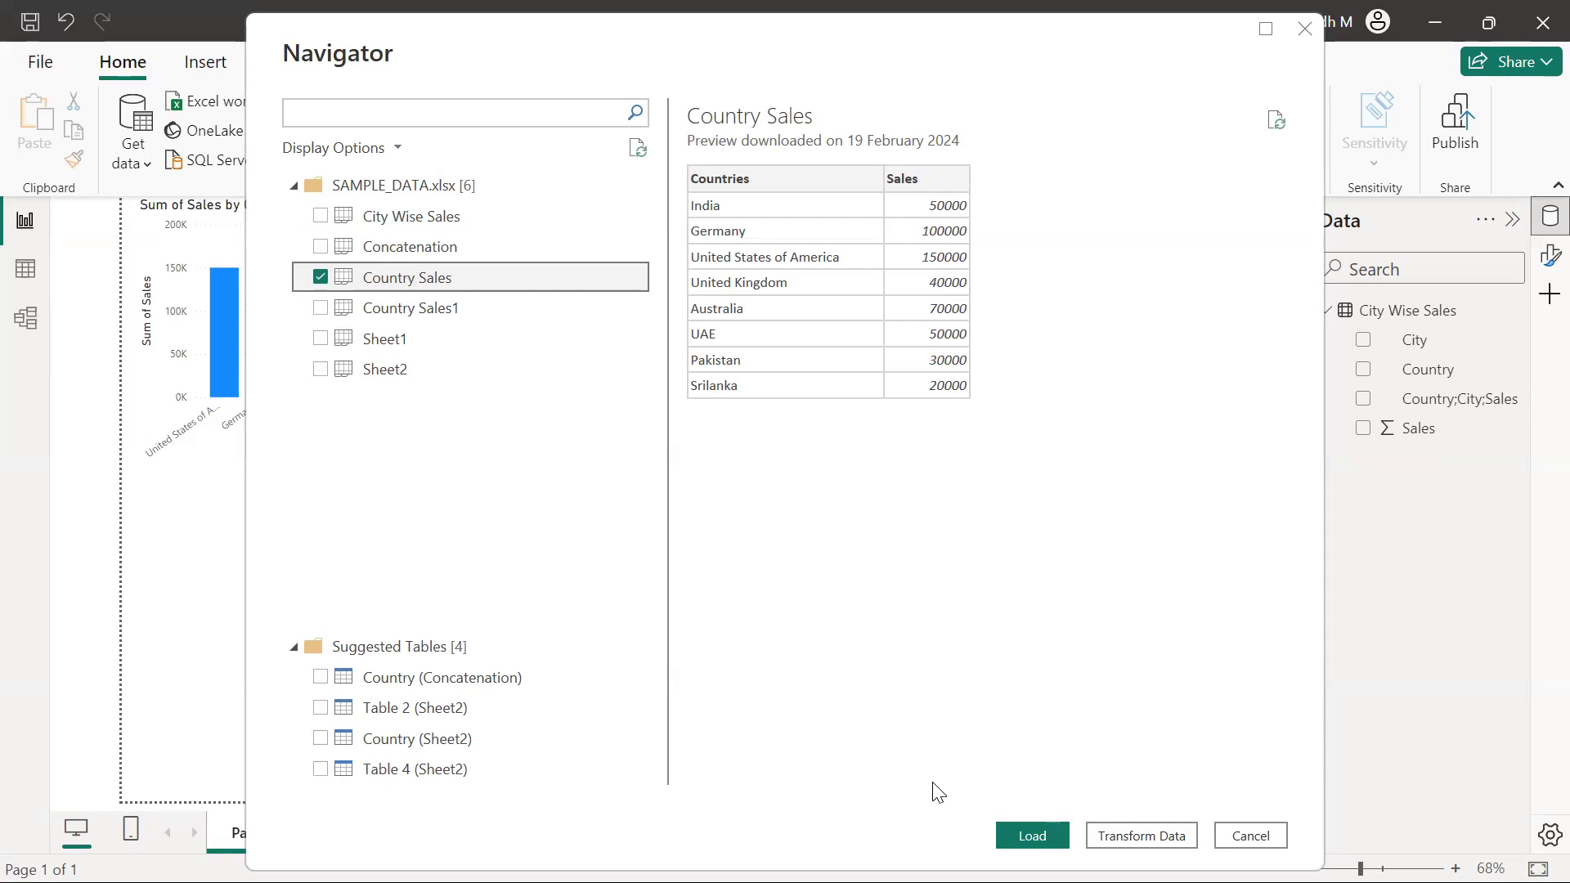
Step: Switch to Paint and draw three rectangles: one on the left, one on the right, and one about 186 × 100 px at the upper centre
key("super")
type("paint")
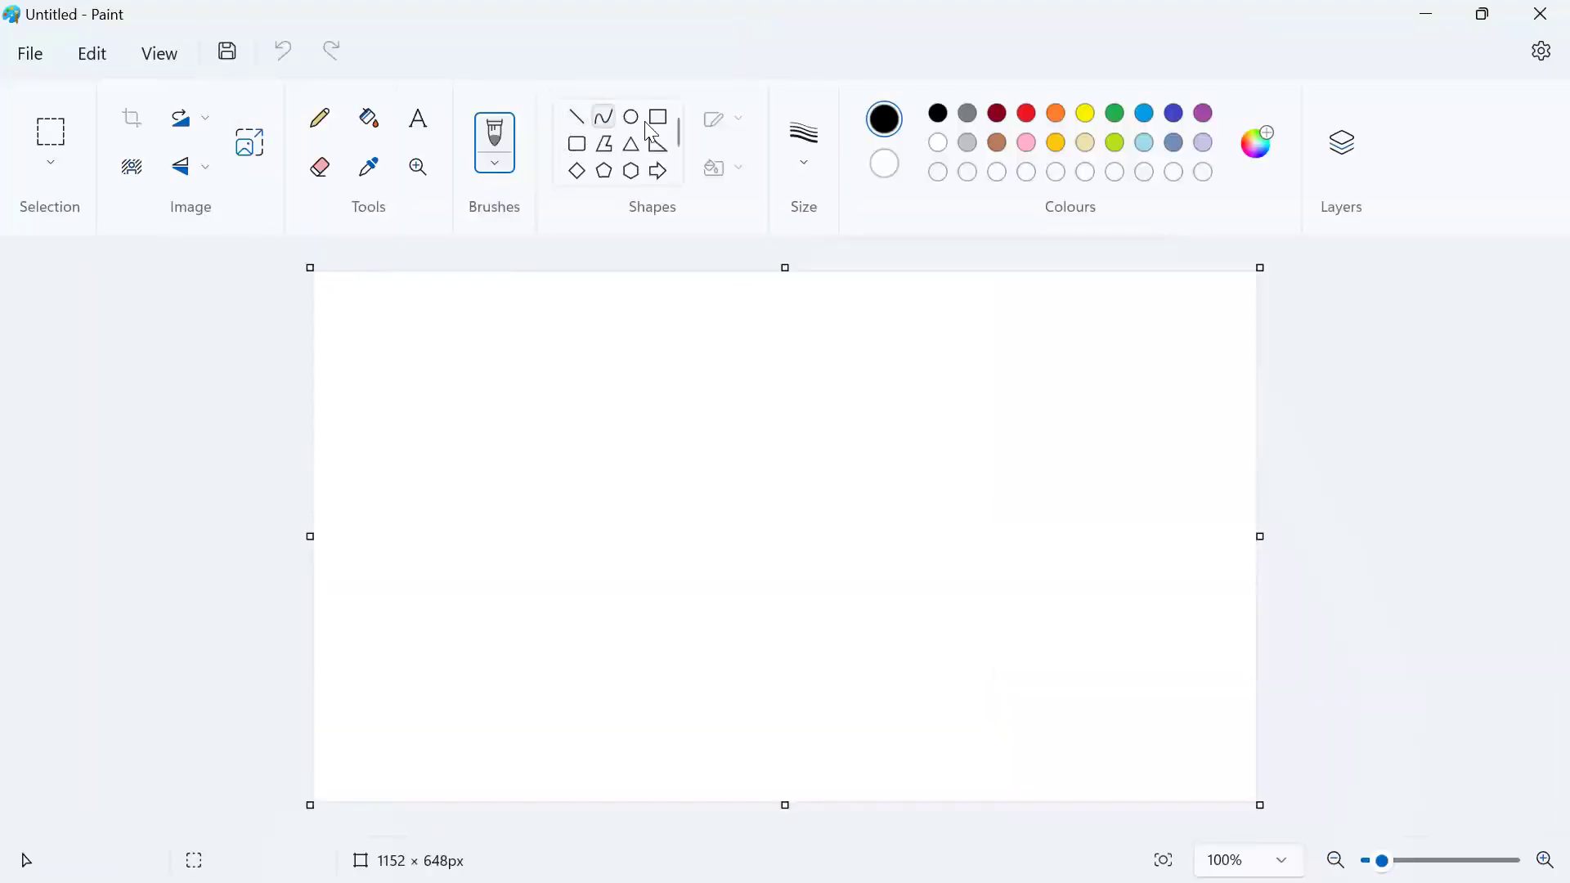
left_click(658, 119)
left_click_drag(393, 431, 540, 529)
mouse_move(974, 435)
left_mouse_down()
mouse_move(1033, 501)
mouse_move(1112, 546)
left_mouse_up()
left_click(688, 301)
left_click_drag(781, 362, 837, 380)
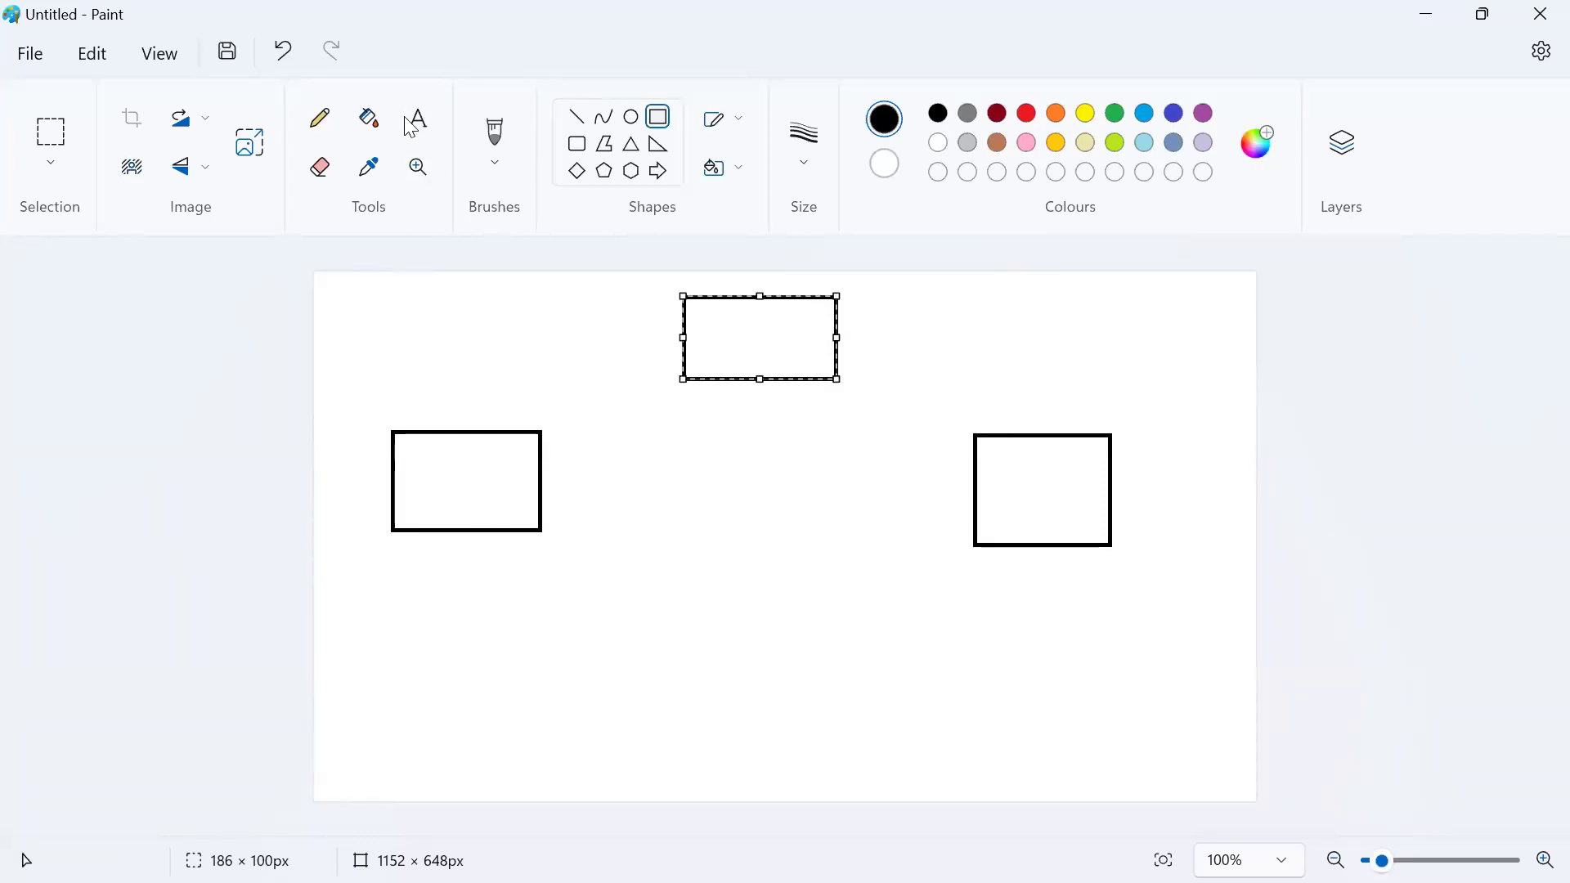
Step: Label the left rectangle with the text Source
left_click(414, 448)
left_click_drag(410, 449, 507, 507)
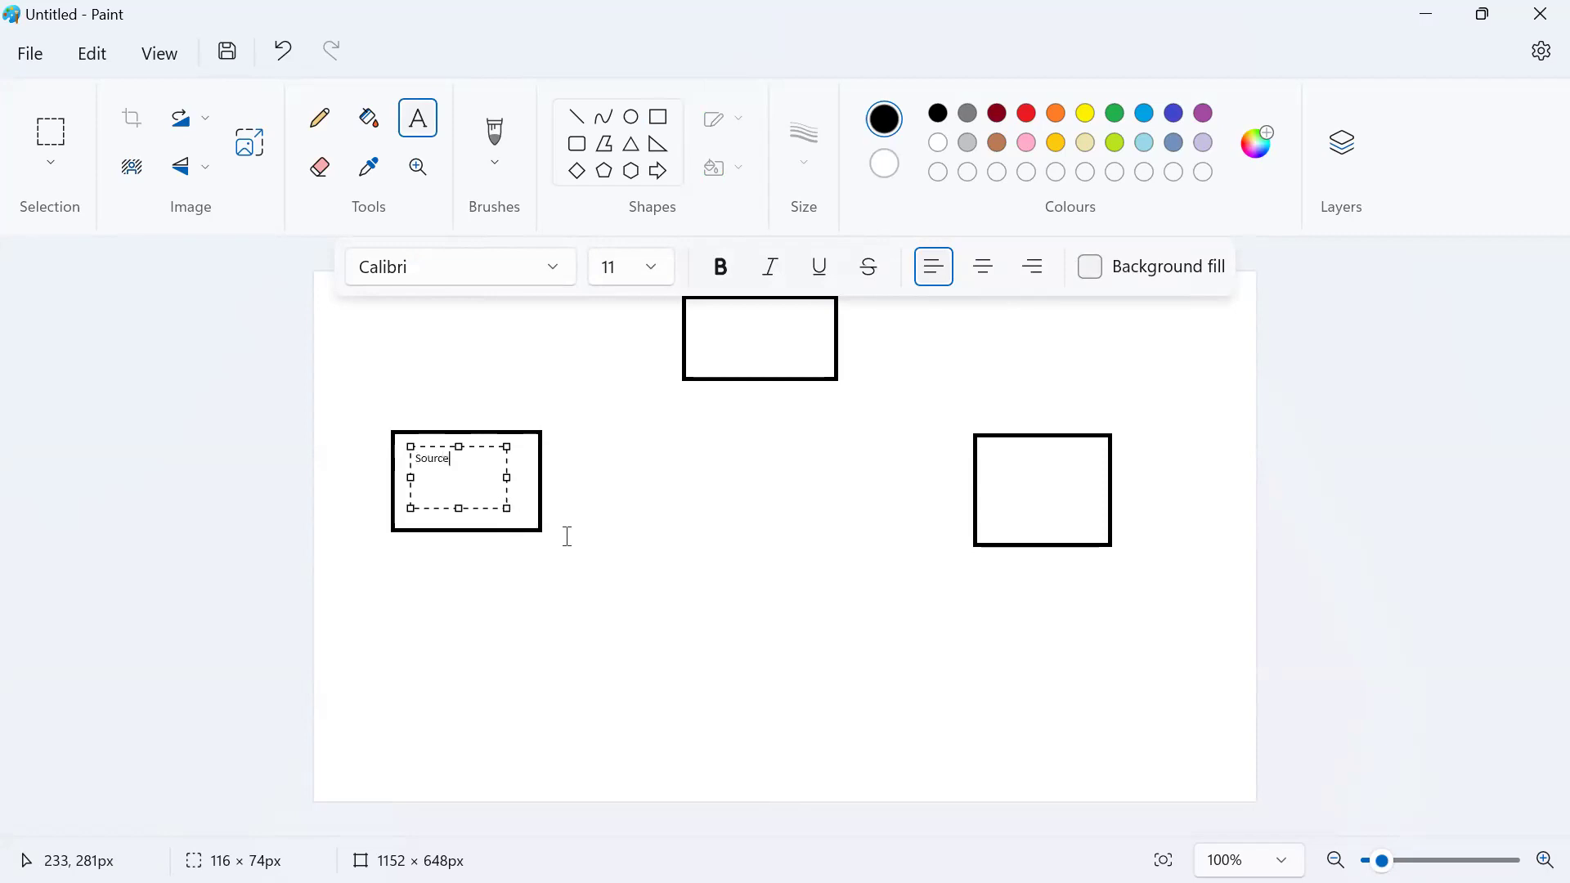
left_click(620, 582)
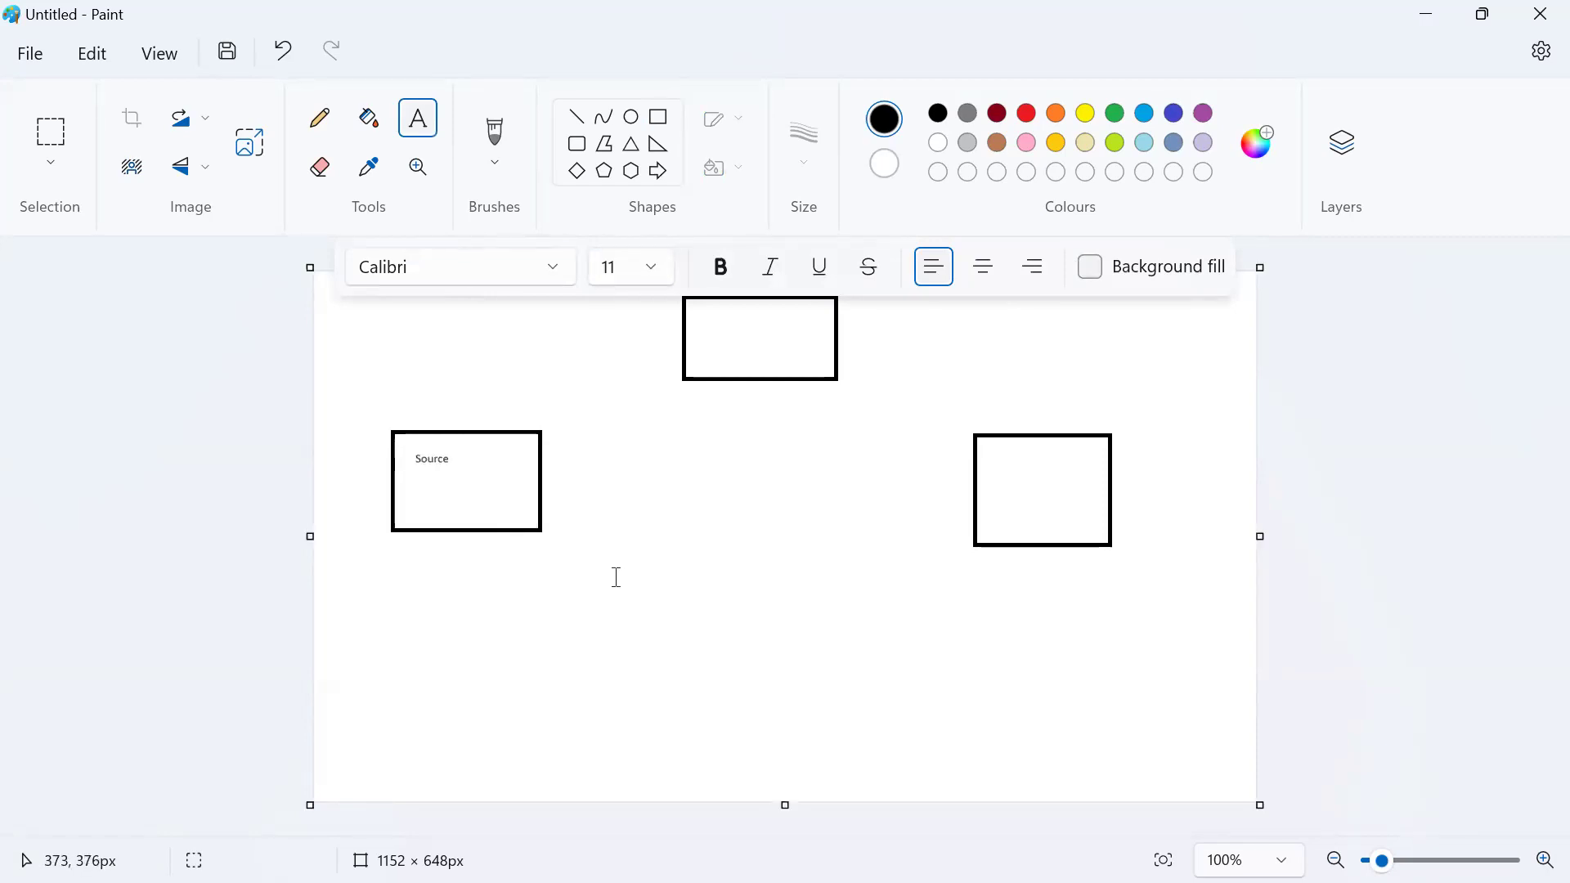
Step: Draw a straight line from the Source rectangle to the right rectangle and add a hand-drawn arrowhead at its middle
left_click(577, 117)
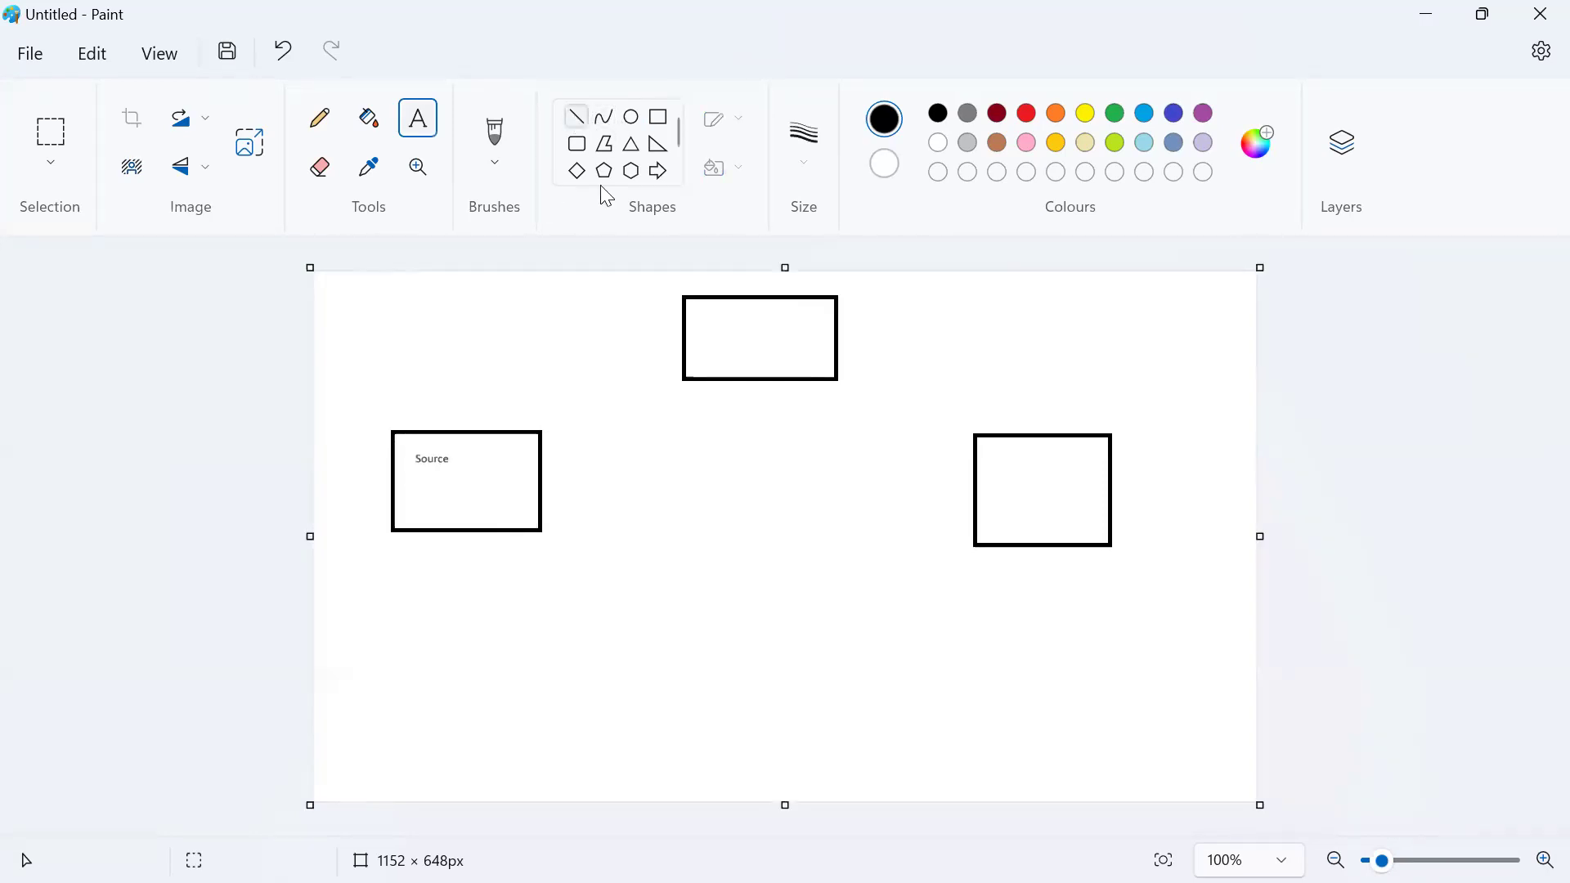
left_click_drag(539, 475, 975, 480)
left_click(319, 117)
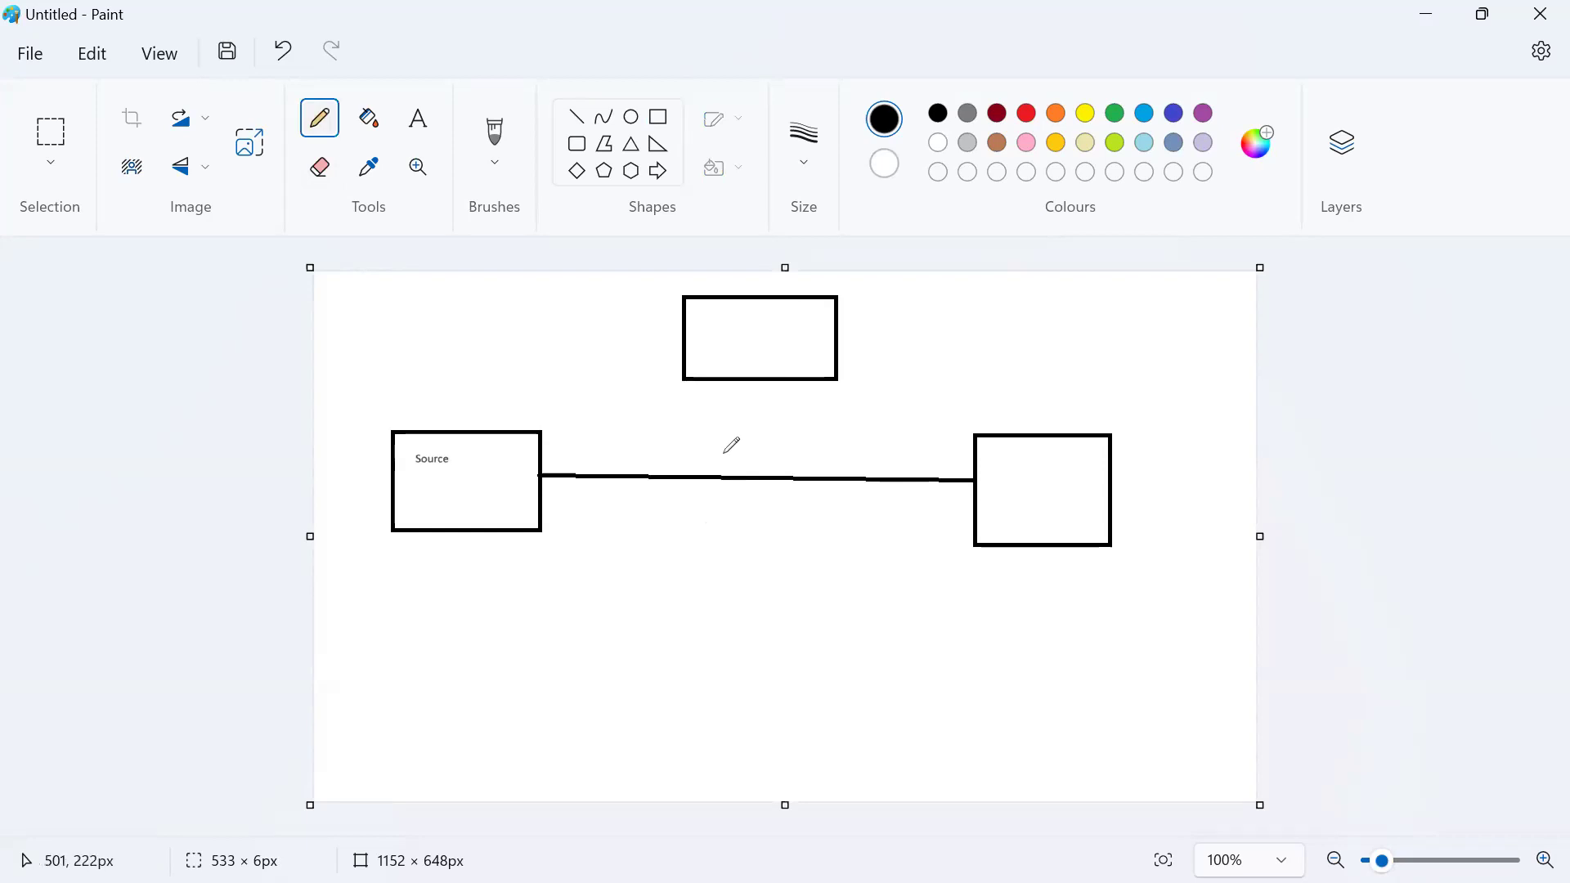
mouse_move(722, 446)
left_mouse_down()
mouse_move(757, 477)
mouse_move(696, 536)
left_mouse_up()
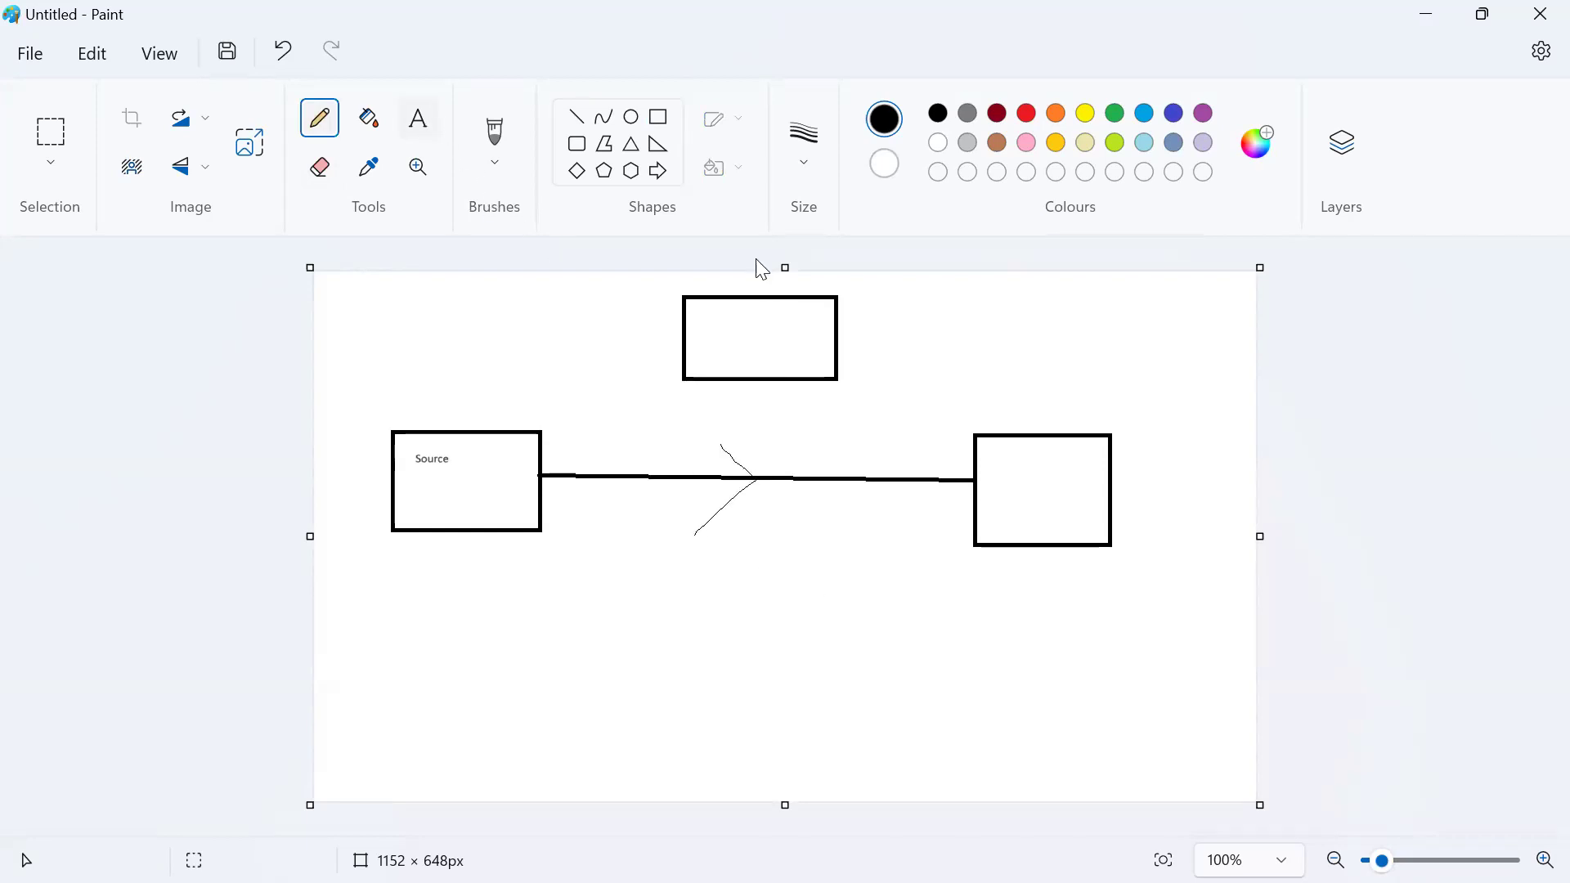
Step: Label the right rectangle Model, then check the Country Sales preview in Power BI Desktop and return to Paint
left_click_drag(1009, 456, 1085, 515)
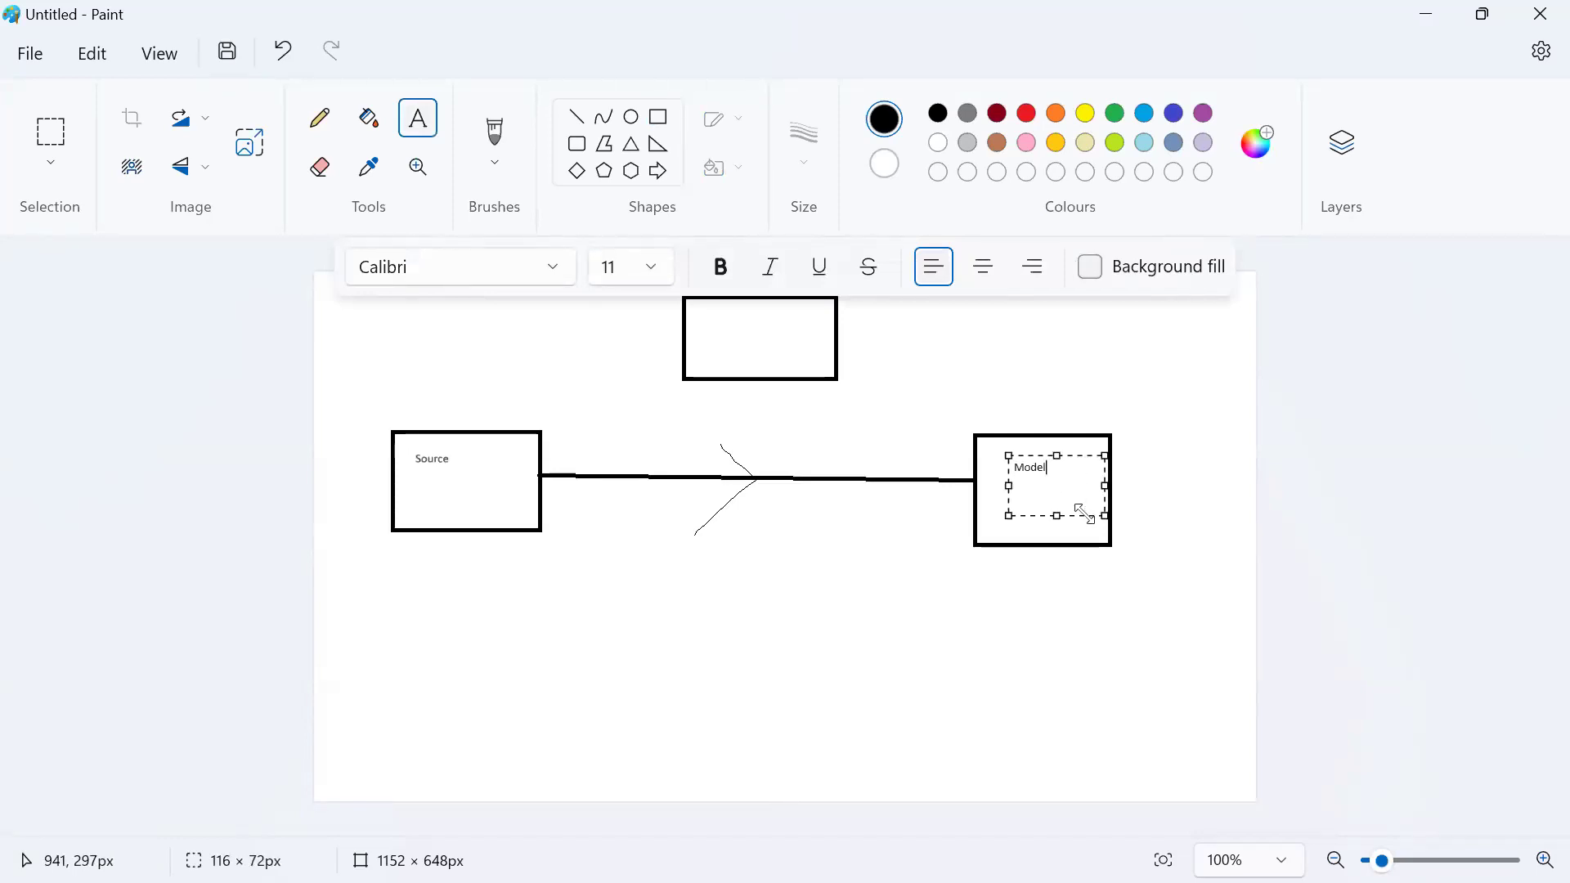
left_click(1083, 648)
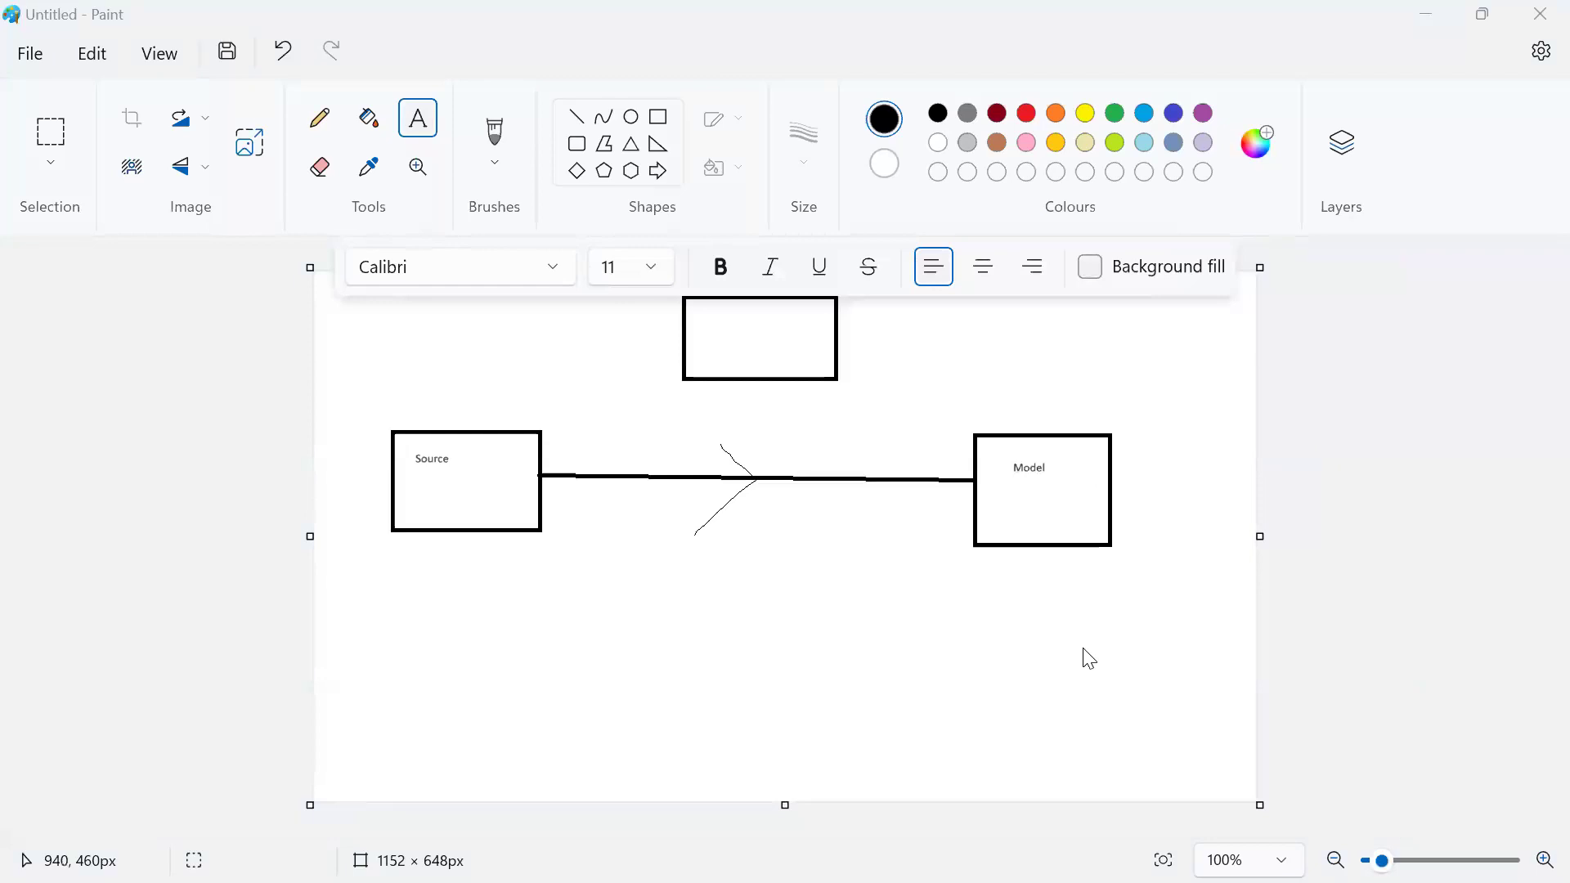
key("alt+Tab")
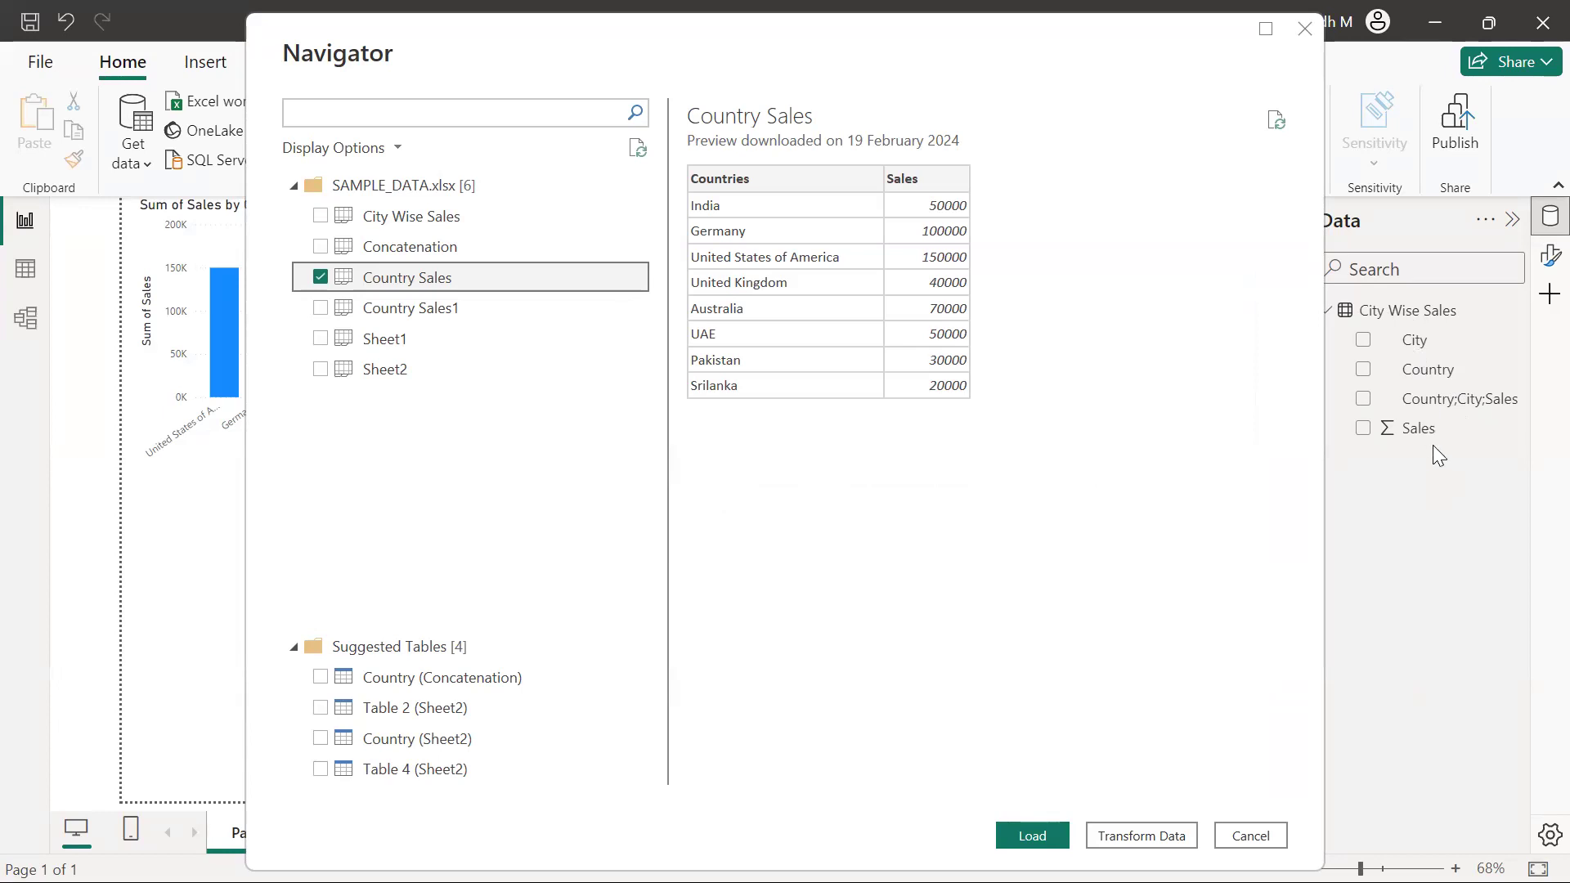
key("alt+Tab")
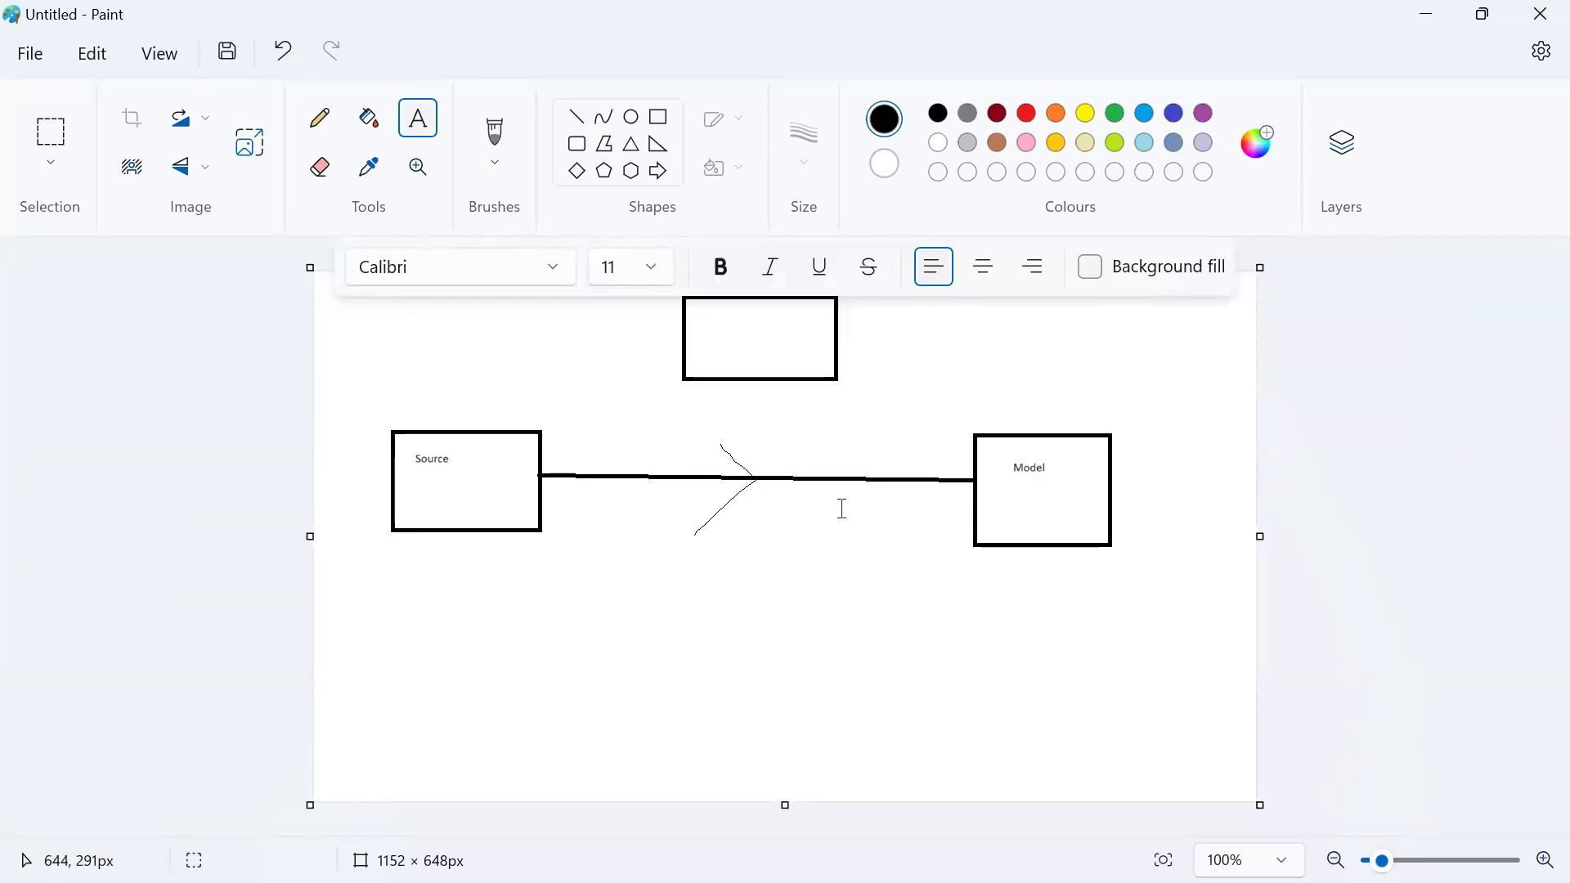
Step: Undo the Model label, the arrowhead and the line joining the left and right rectangles
key("ctrl+z")
key("ctrl+z")
key("ctrl+z")
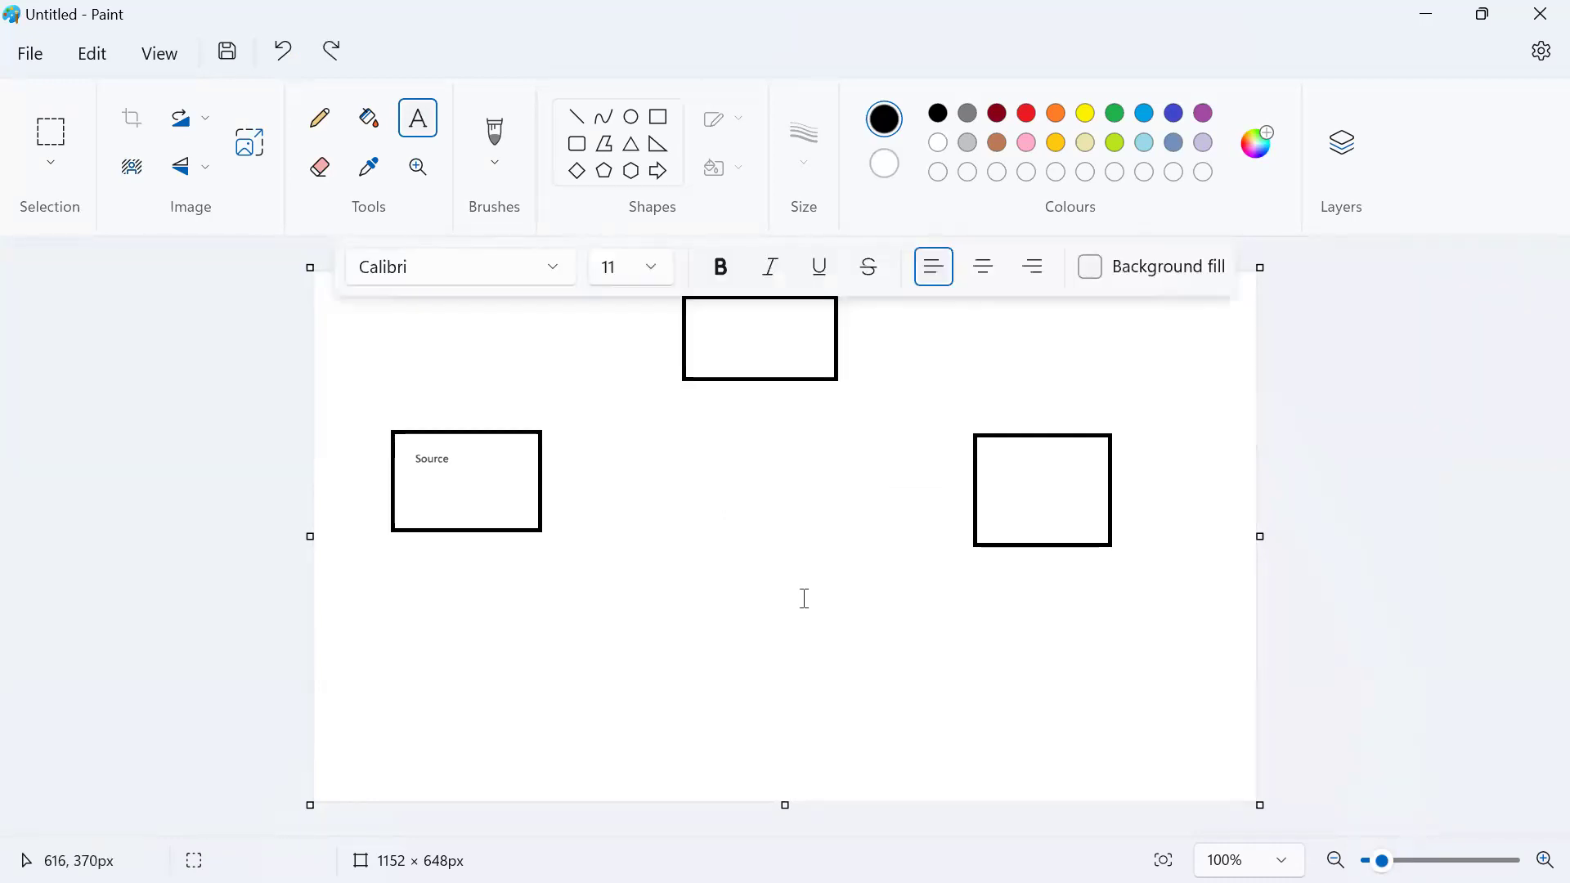
left_click(805, 599)
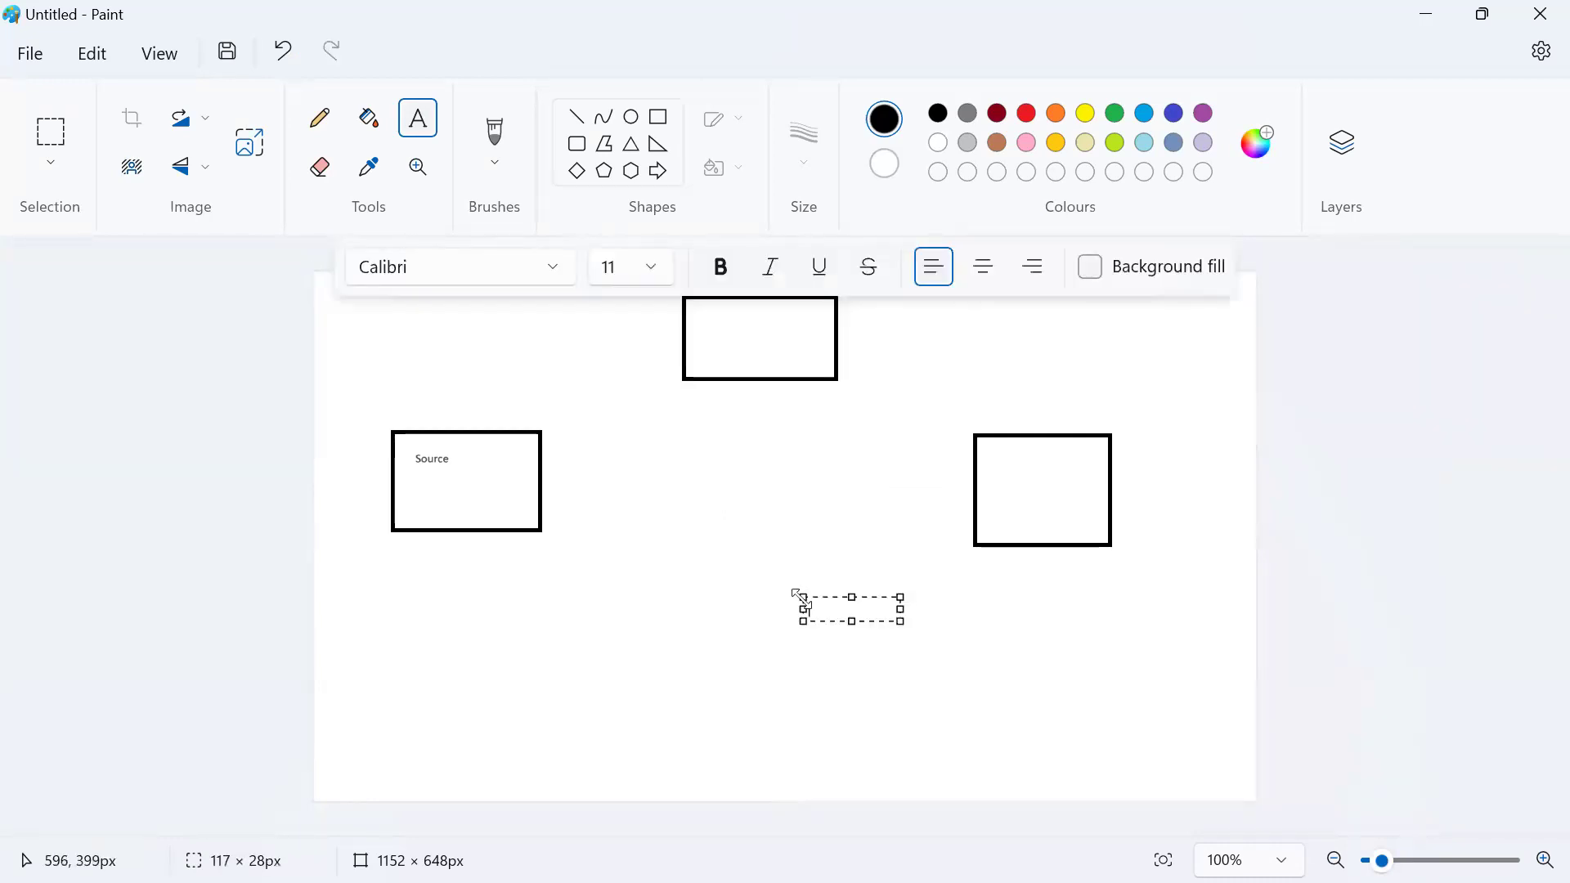
Step: Connect the Source rectangle to the upper one and the upper one to the right one with straight lines, adding pencil arrowheads
left_click(581, 117)
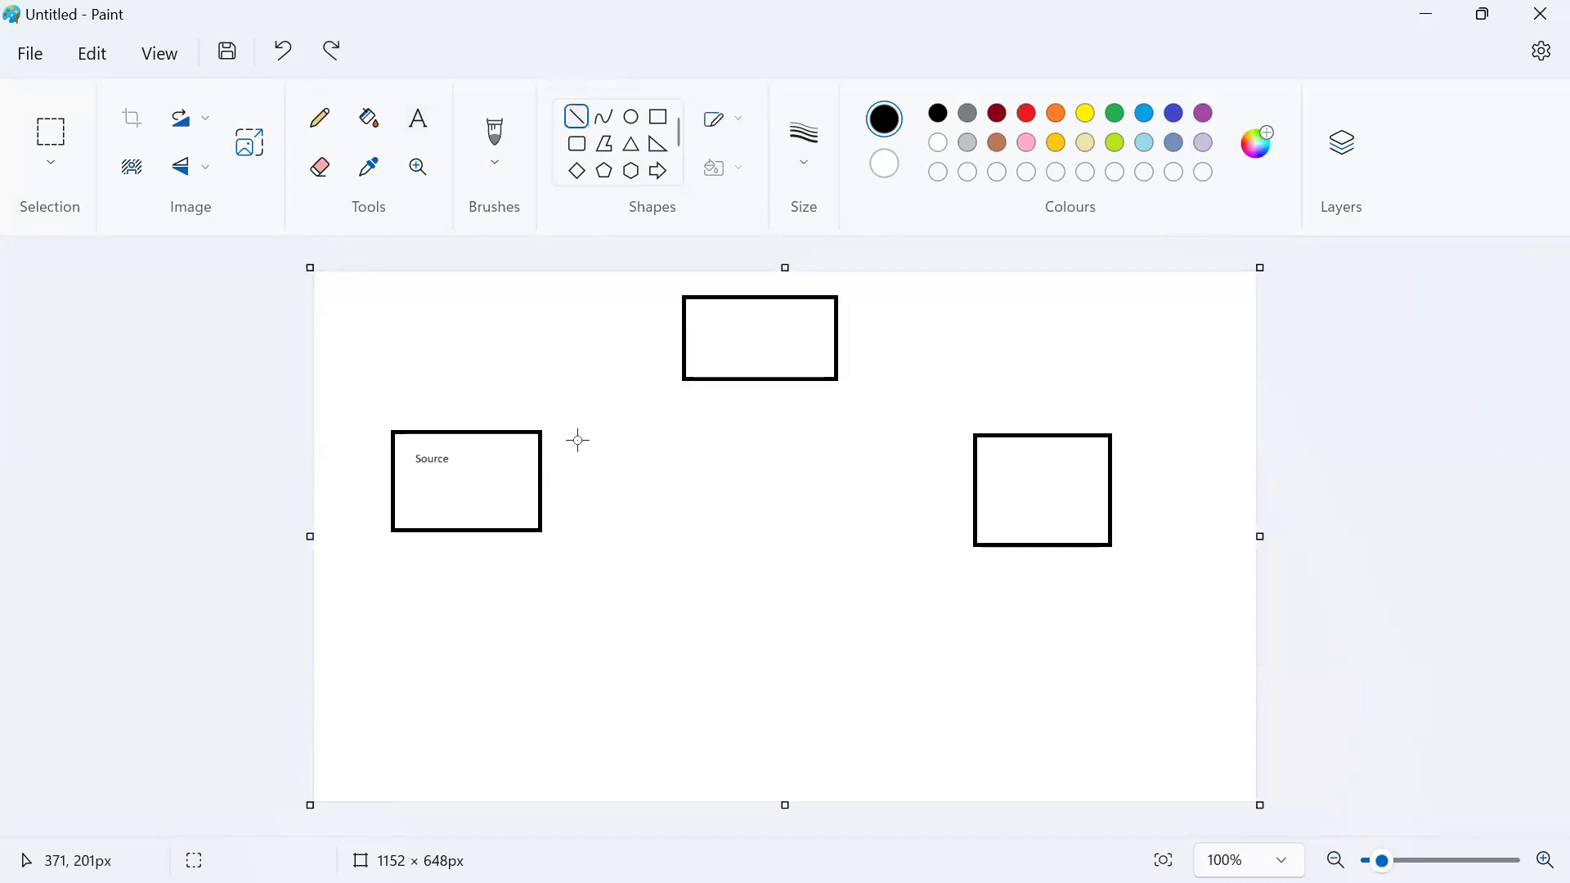
left_click_drag(543, 434, 683, 379)
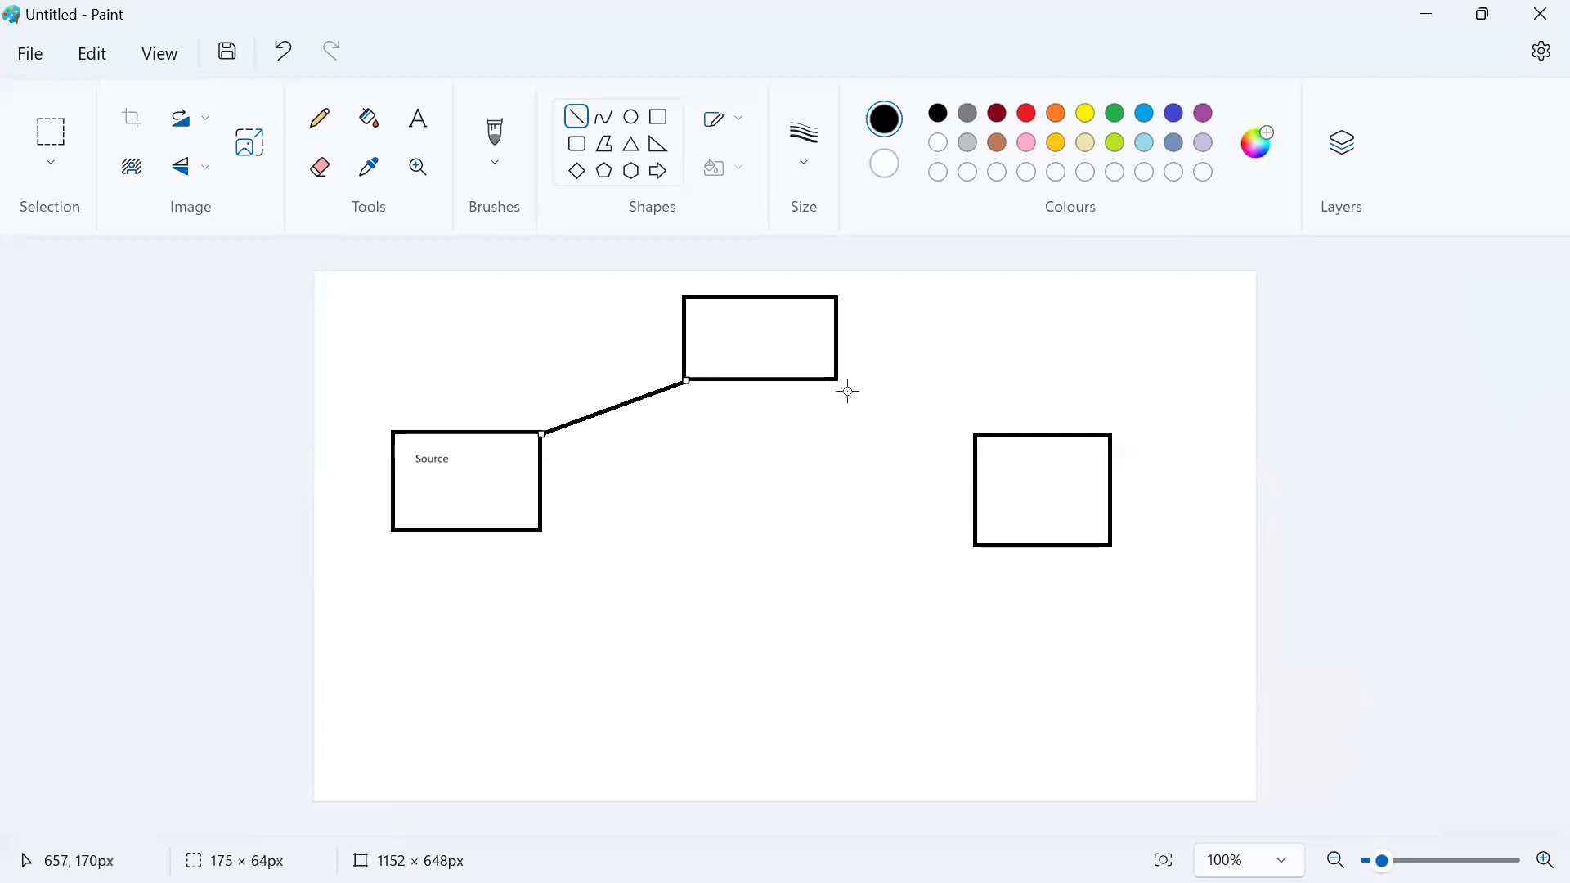
mouse_move(837, 379)
left_mouse_down()
mouse_move(980, 415)
mouse_move(990, 432)
left_mouse_up()
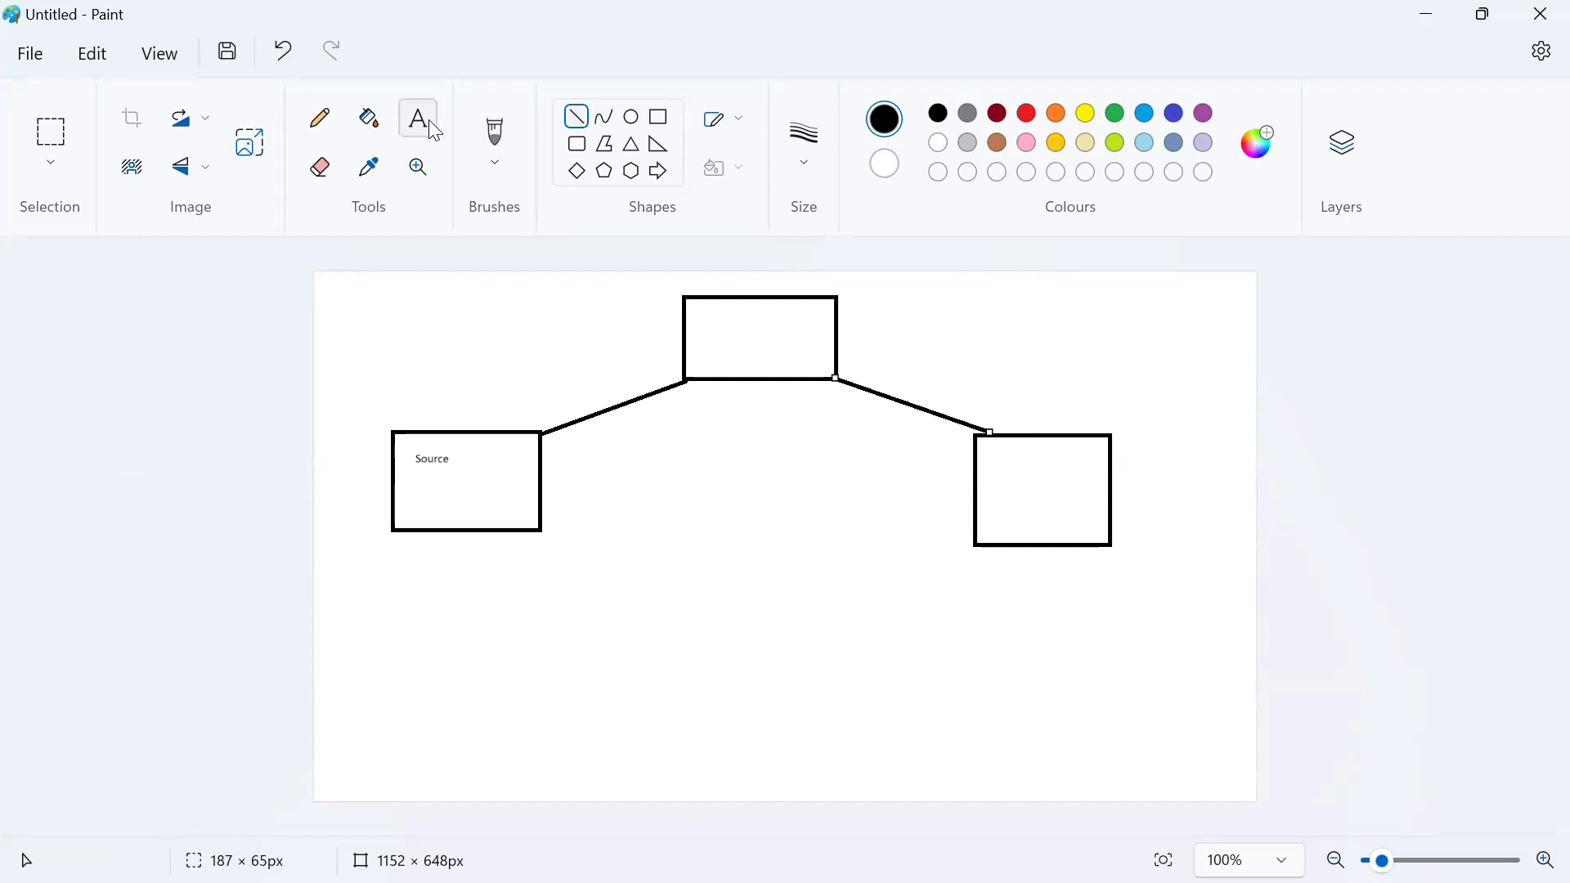
left_click(322, 128)
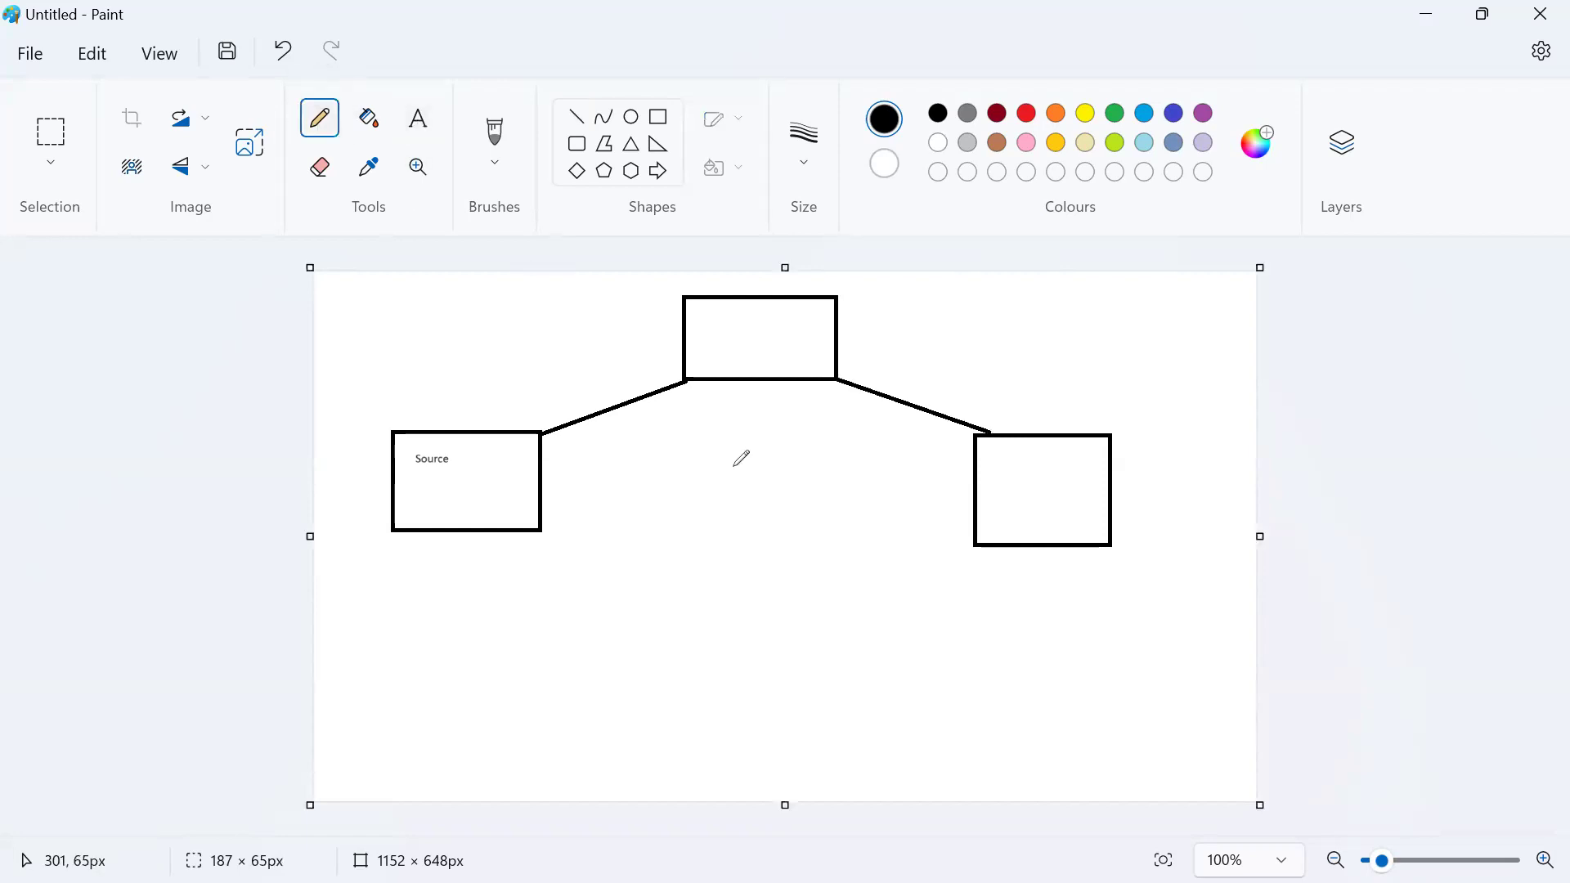
mouse_move(600, 392)
left_mouse_down()
mouse_move(626, 402)
mouse_move(612, 444)
left_mouse_up()
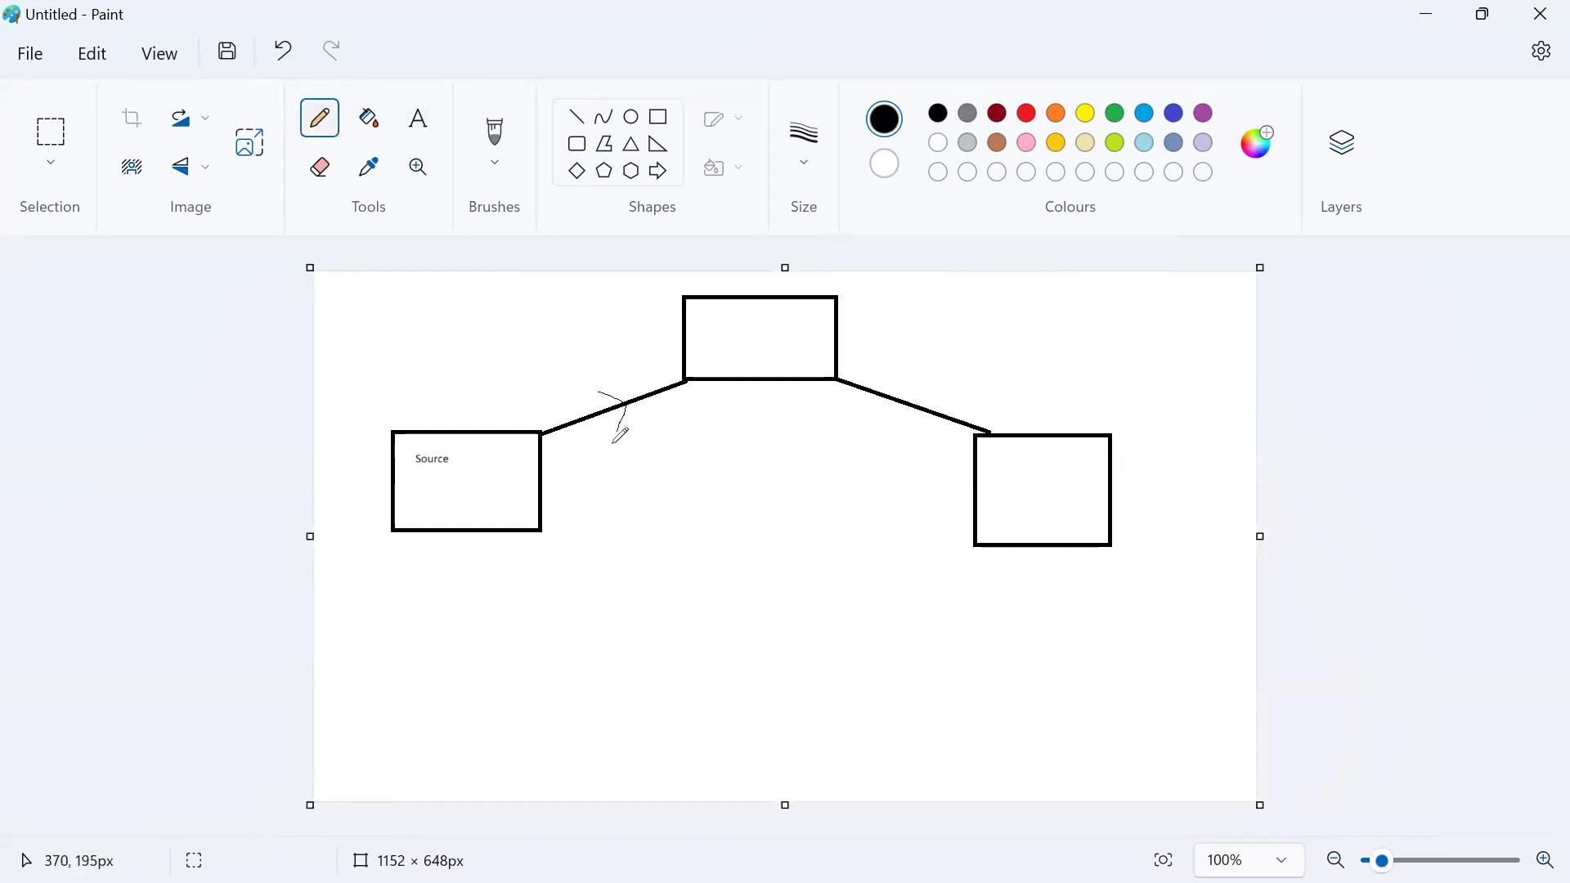
mouse_move(920, 386)
left_mouse_down()
mouse_move(955, 409)
mouse_move(921, 449)
left_mouse_up()
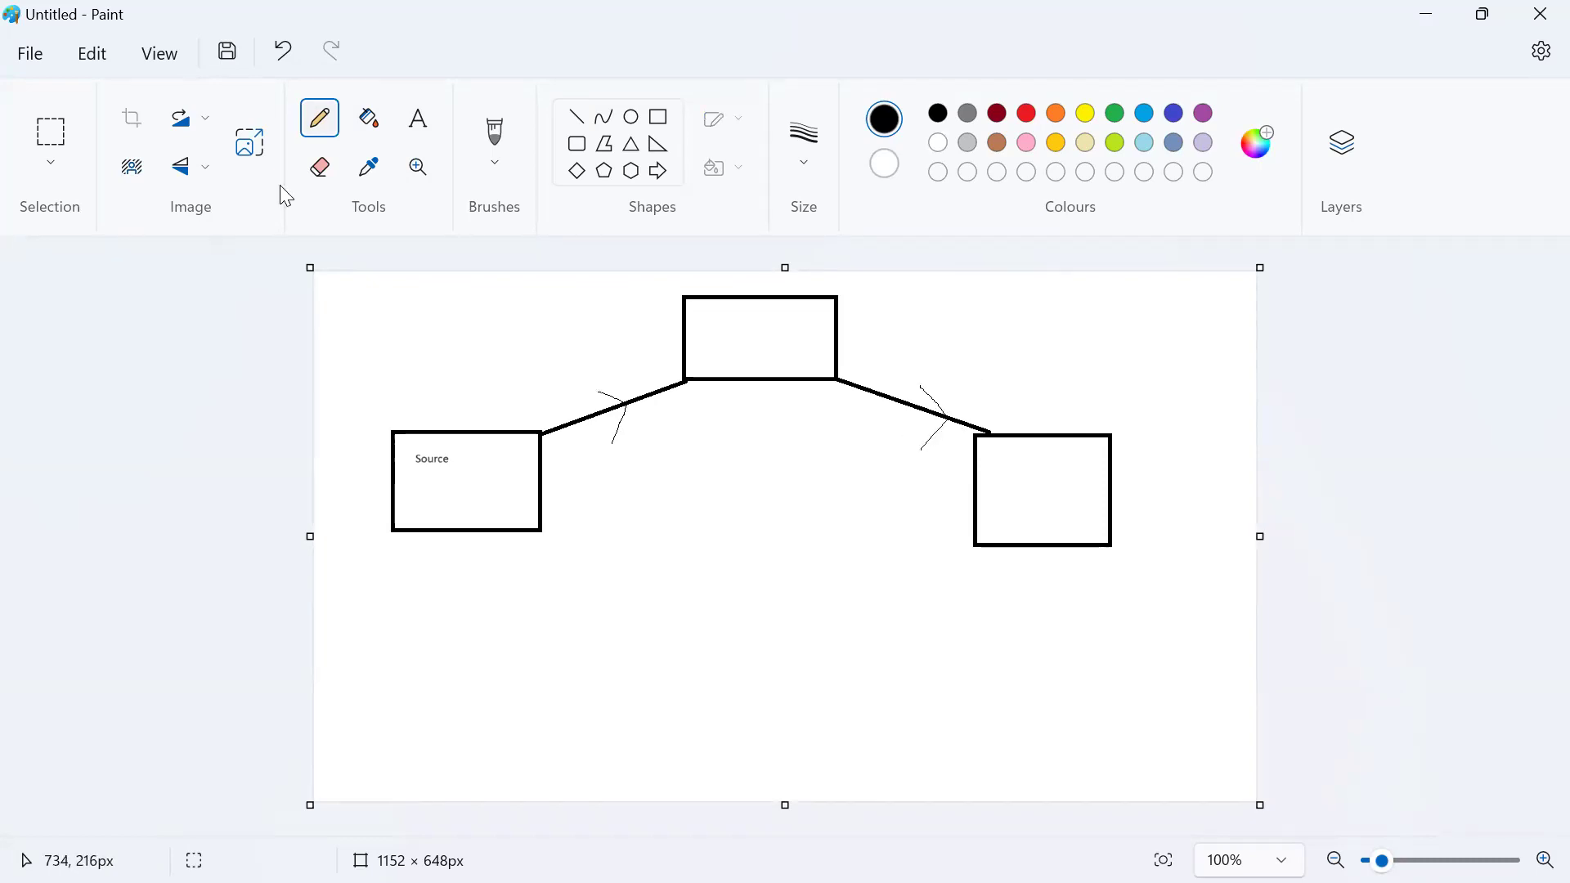
Step: Label the upper rectangle with the text PQE
left_click(417, 124)
left_click_drag(708, 322, 800, 357)
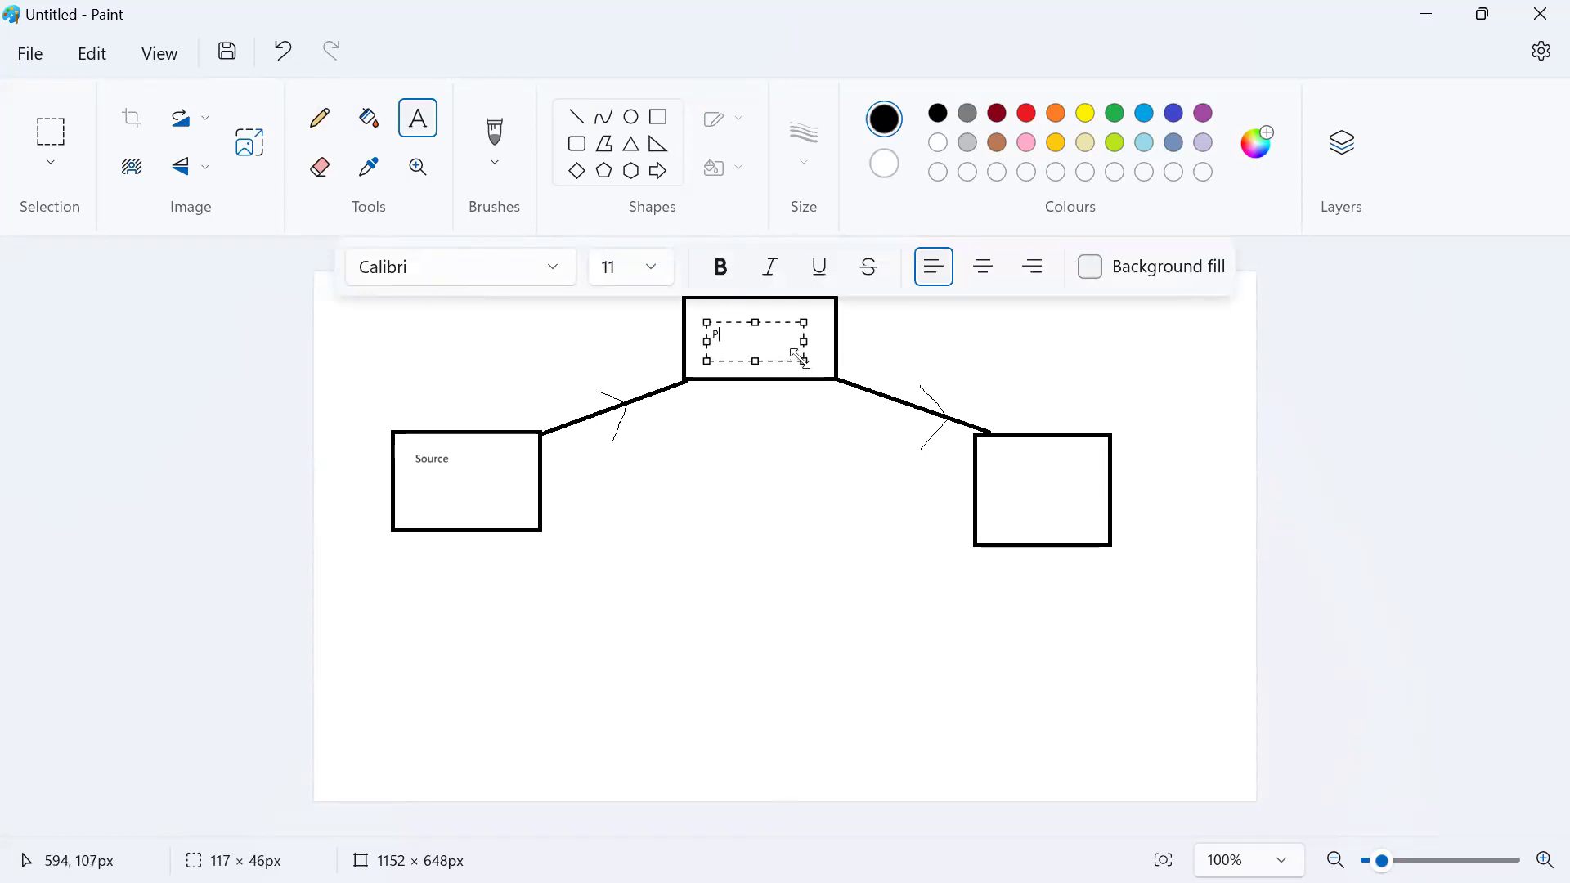
type("PQE")
left_click(841, 448)
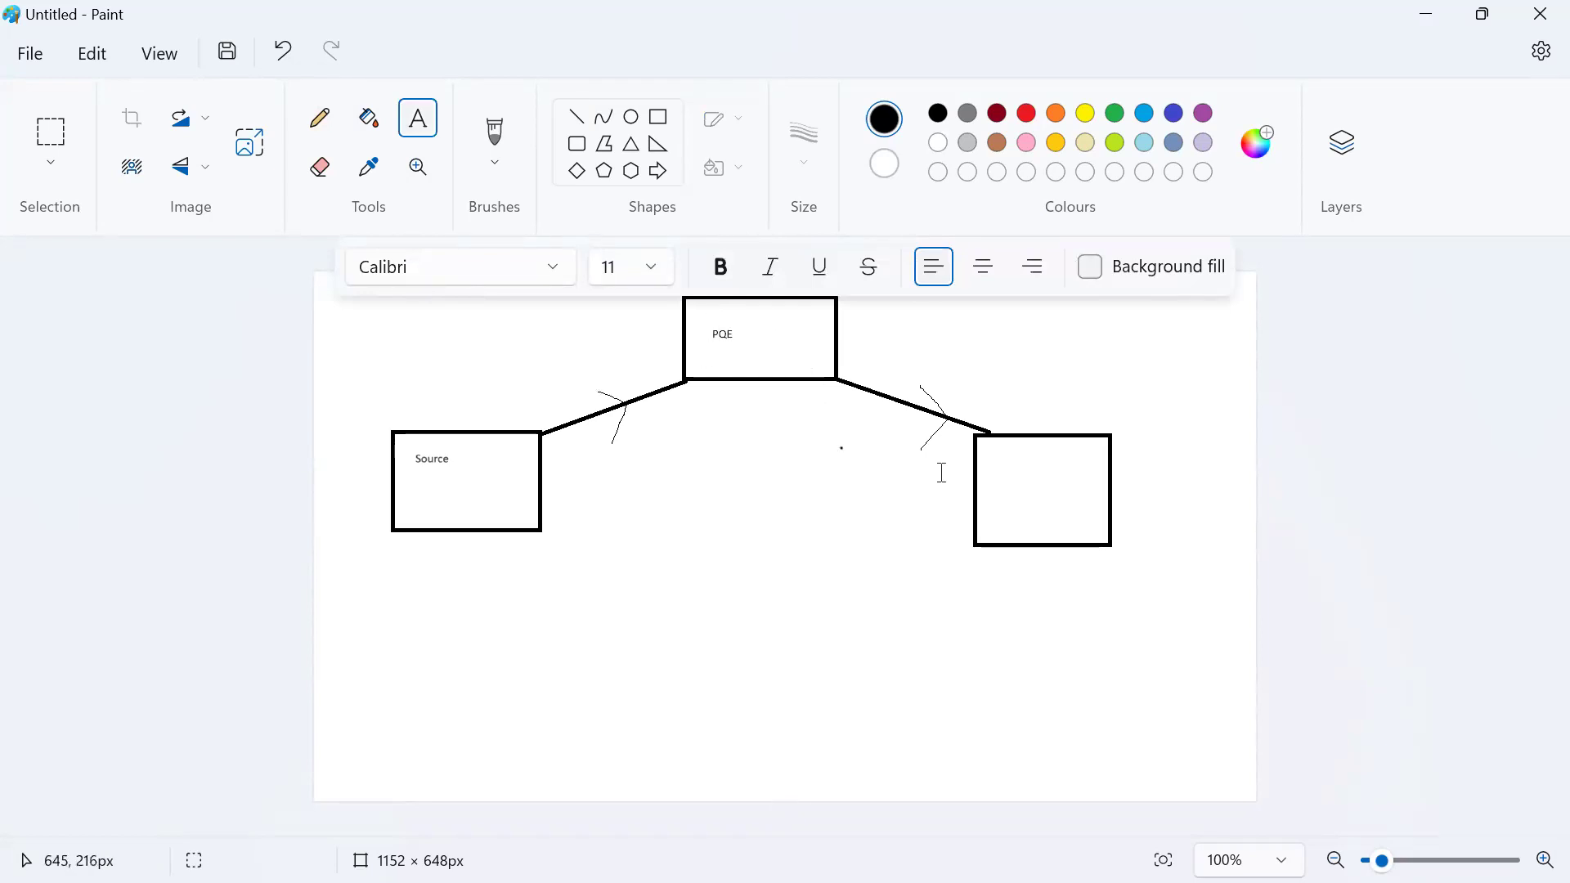
Step: Label the right rectangle of the diagram with the text Model
left_click_drag(1006, 458, 1077, 519)
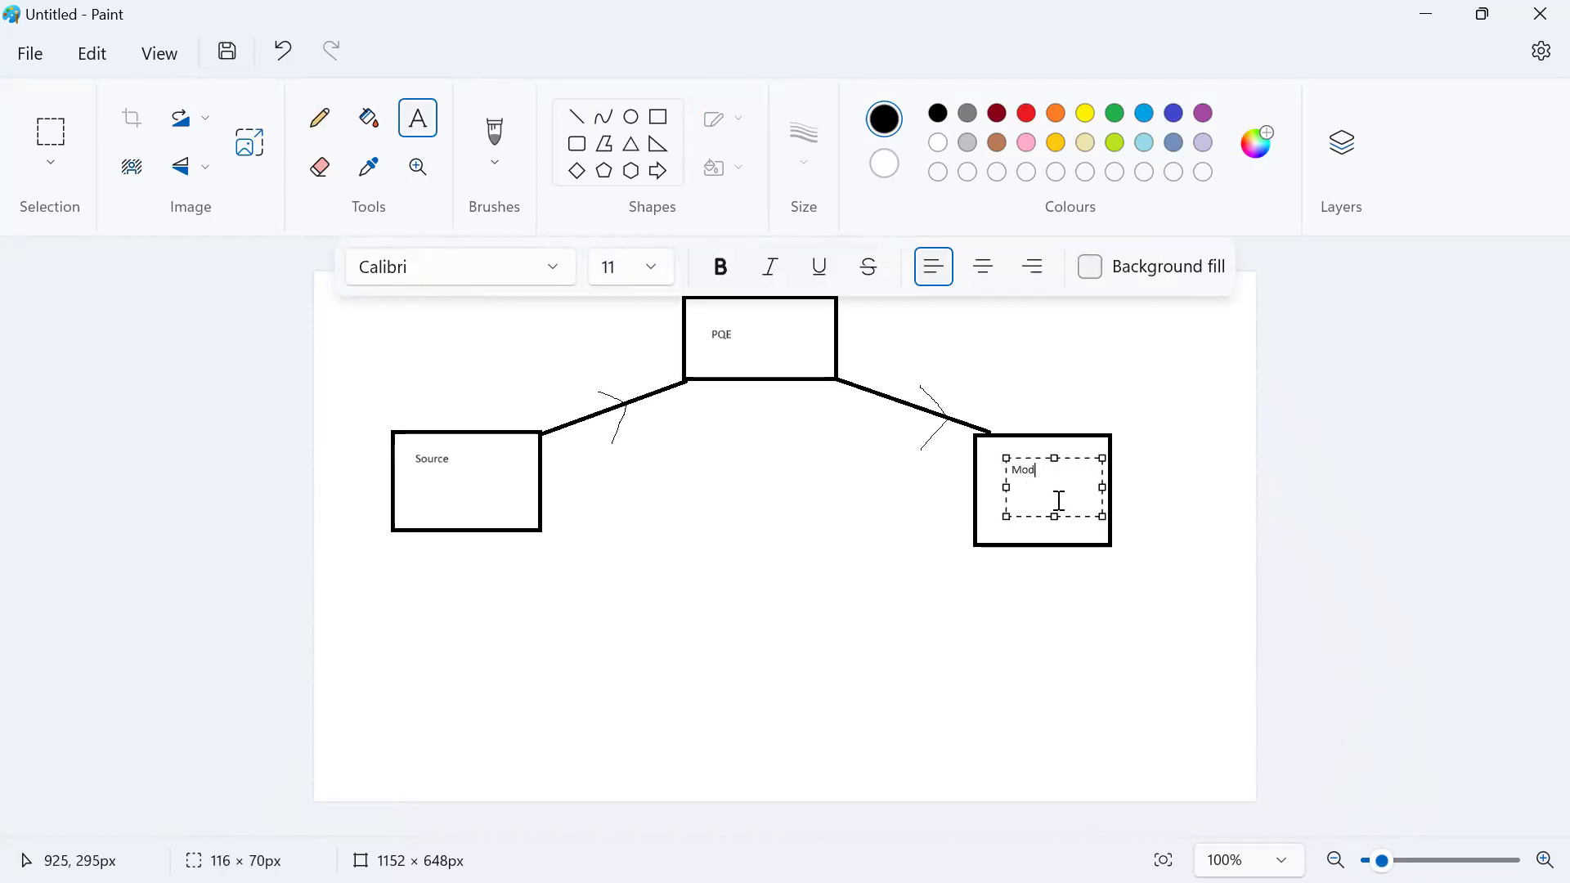
left_click(785, 583)
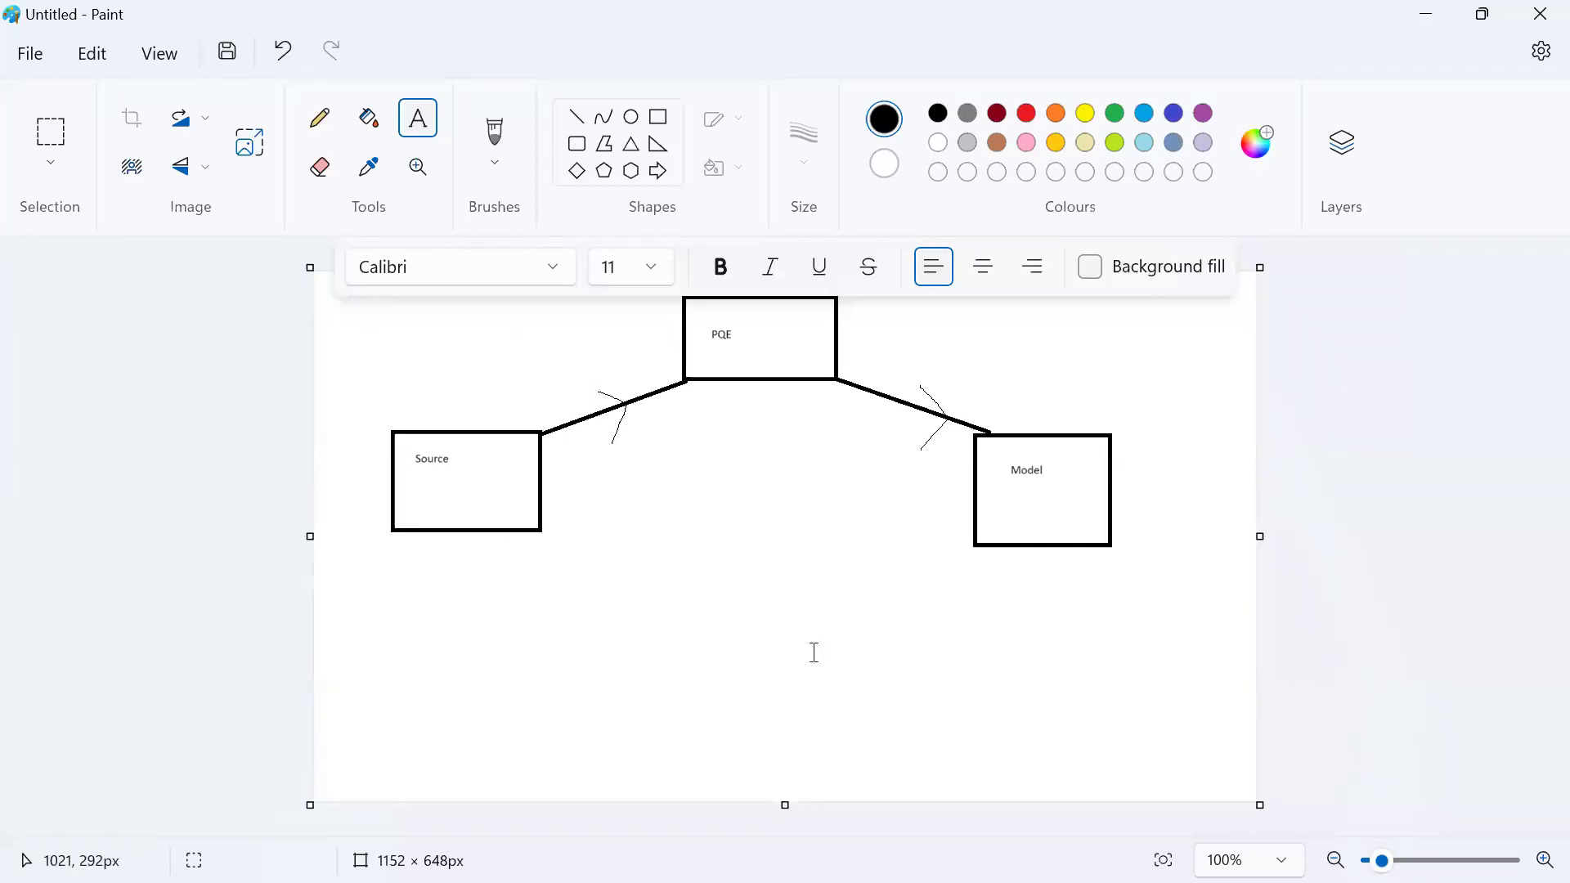
key("alt+Tab")
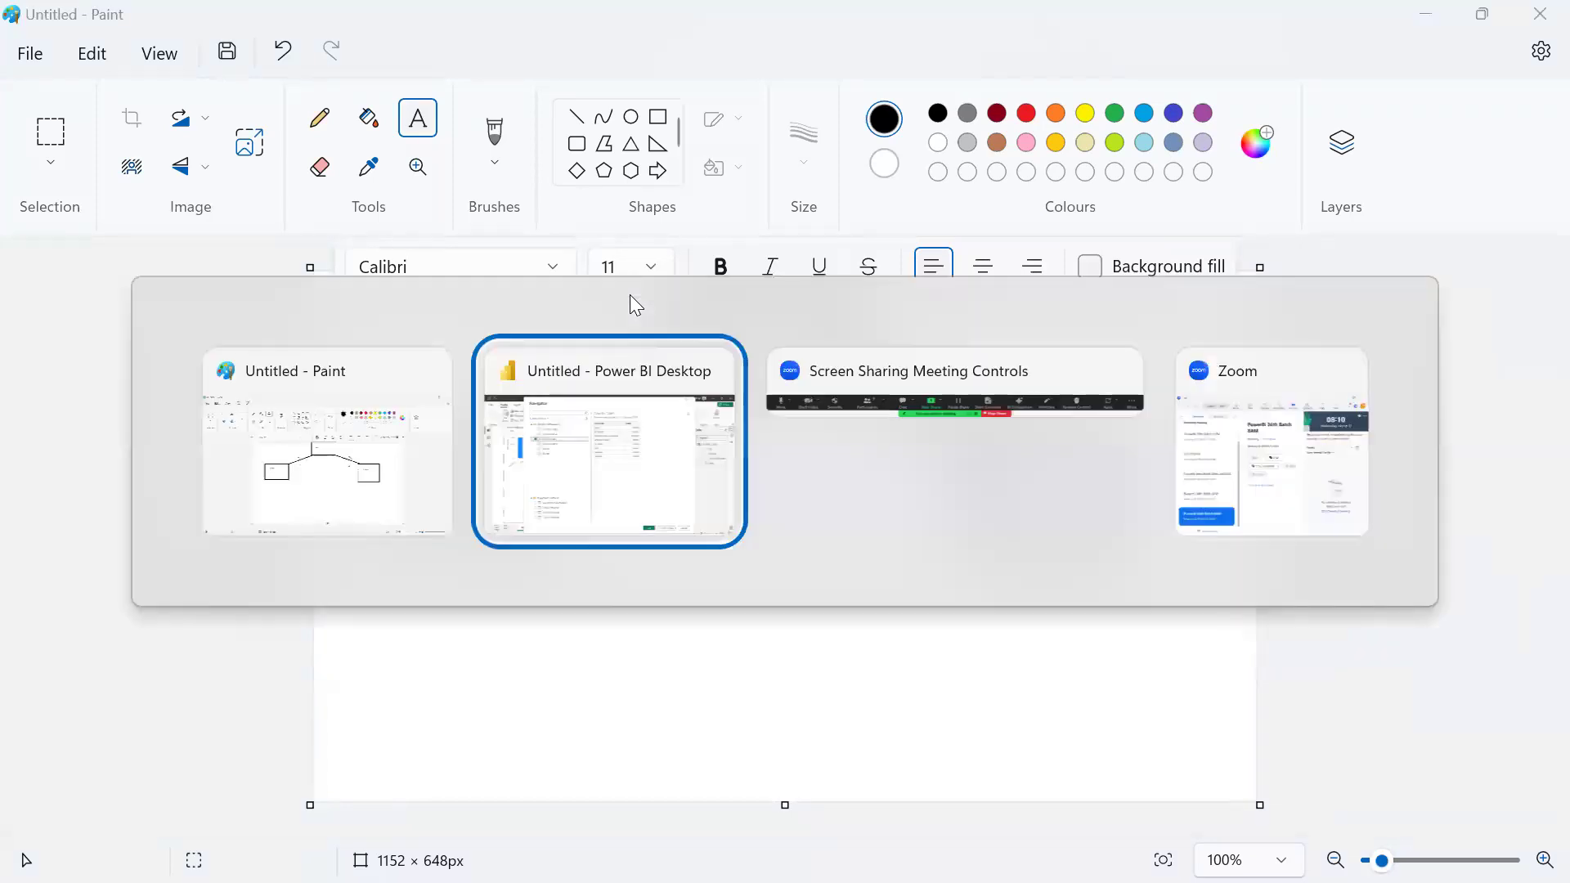
key("alt+Tab")
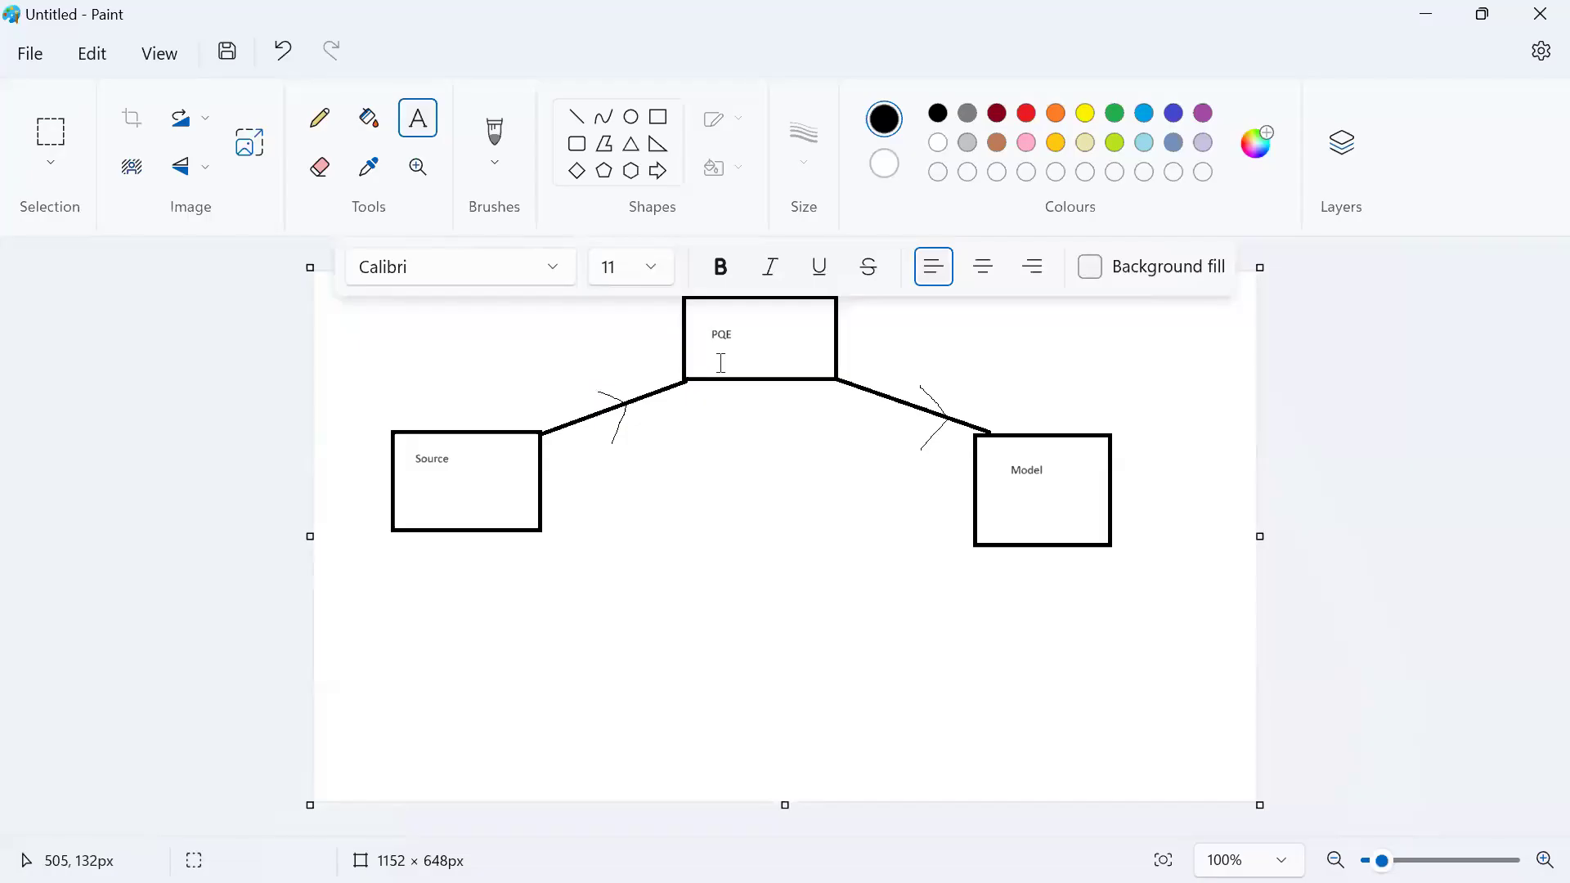
Step: Draw a second straight line, about 342 × 139 px, from the Source rectangle up to PQE, with a pencil arrowhead pointing towards PQE
left_click(577, 117)
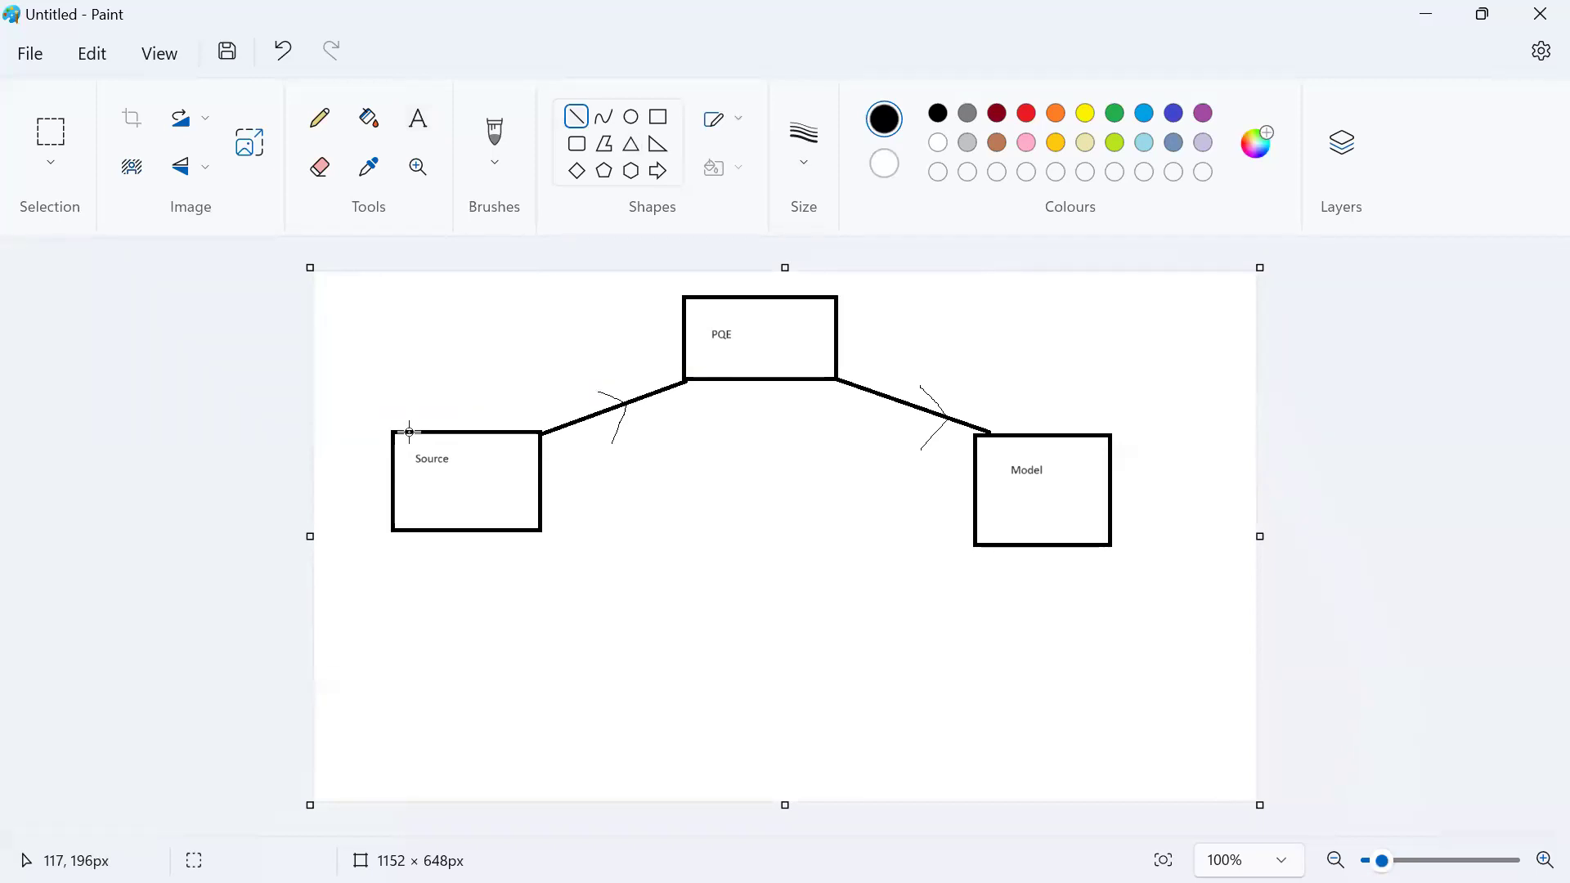
mouse_move(403, 432)
left_mouse_down()
mouse_move(501, 371)
mouse_move(684, 317)
left_mouse_up()
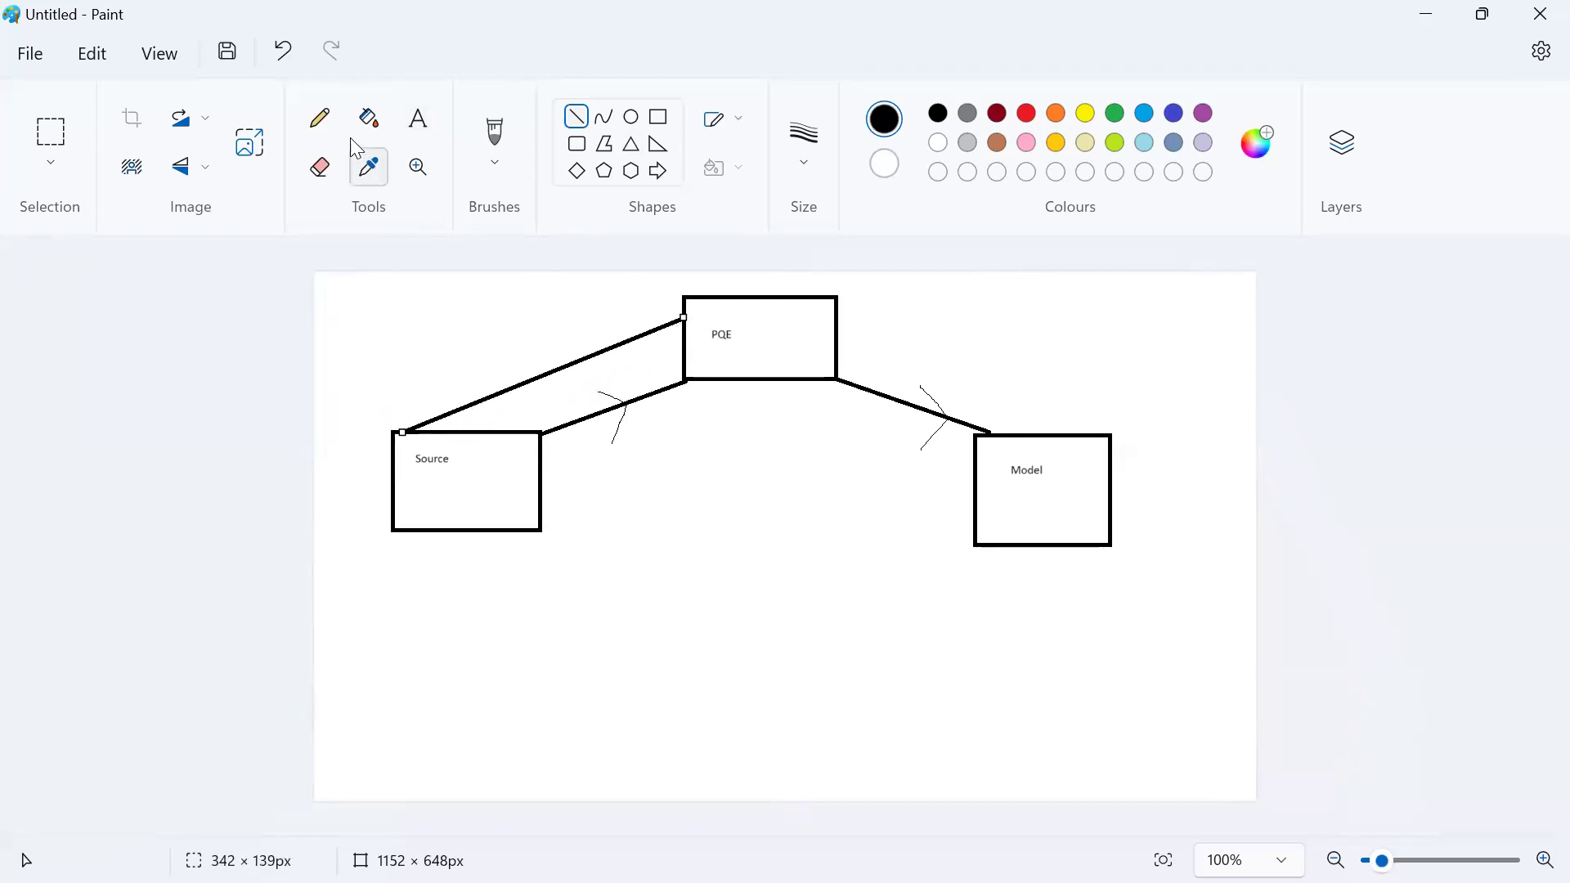
left_click(320, 118)
mouse_move(530, 349)
left_mouse_down()
mouse_move(567, 369)
mouse_move(552, 398)
left_mouse_up()
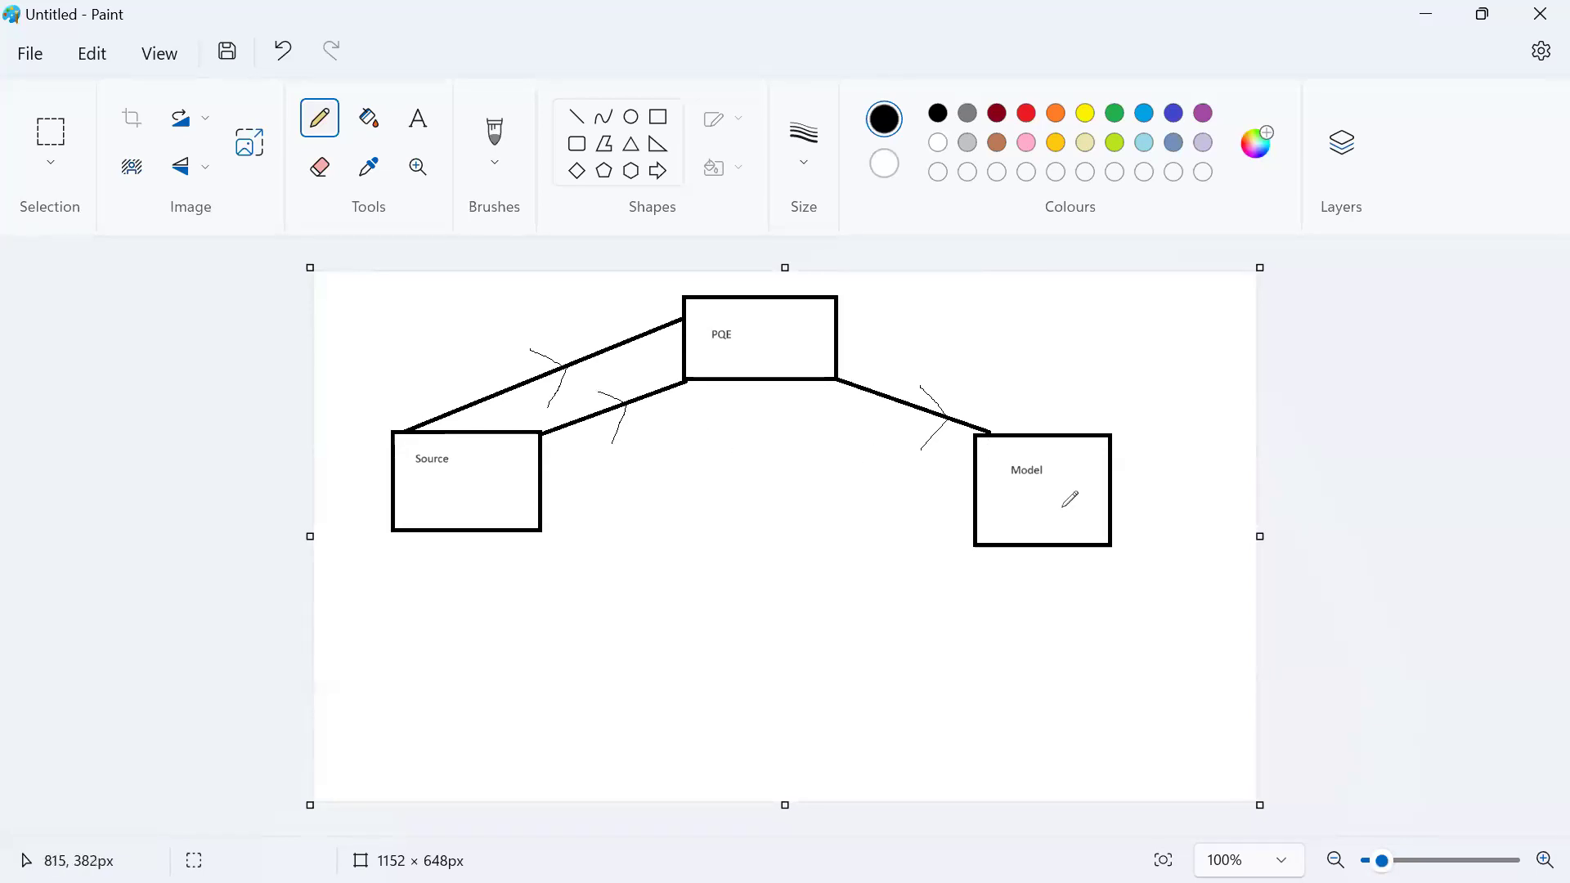
Step: Draw a second straight line, about 322 × 156 px, from the Model rectangle up to PQE, with a pencil arrowhead pointing towards PQE
left_click(576, 114)
left_click_drag(1102, 432, 839, 304)
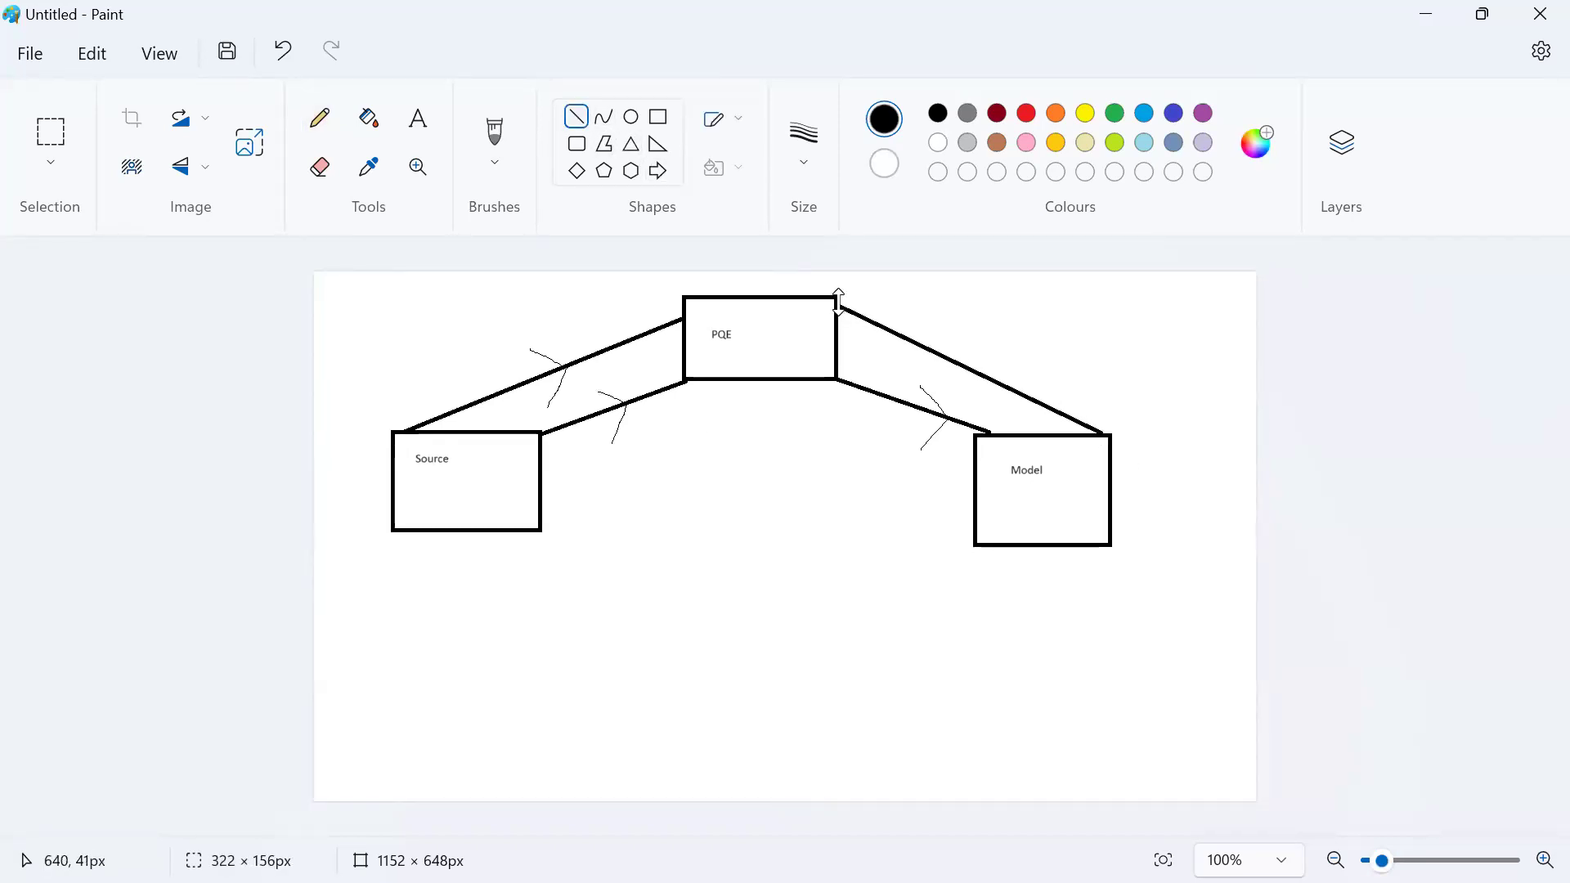
left_click(320, 120)
left_click_drag(970, 394, 939, 353)
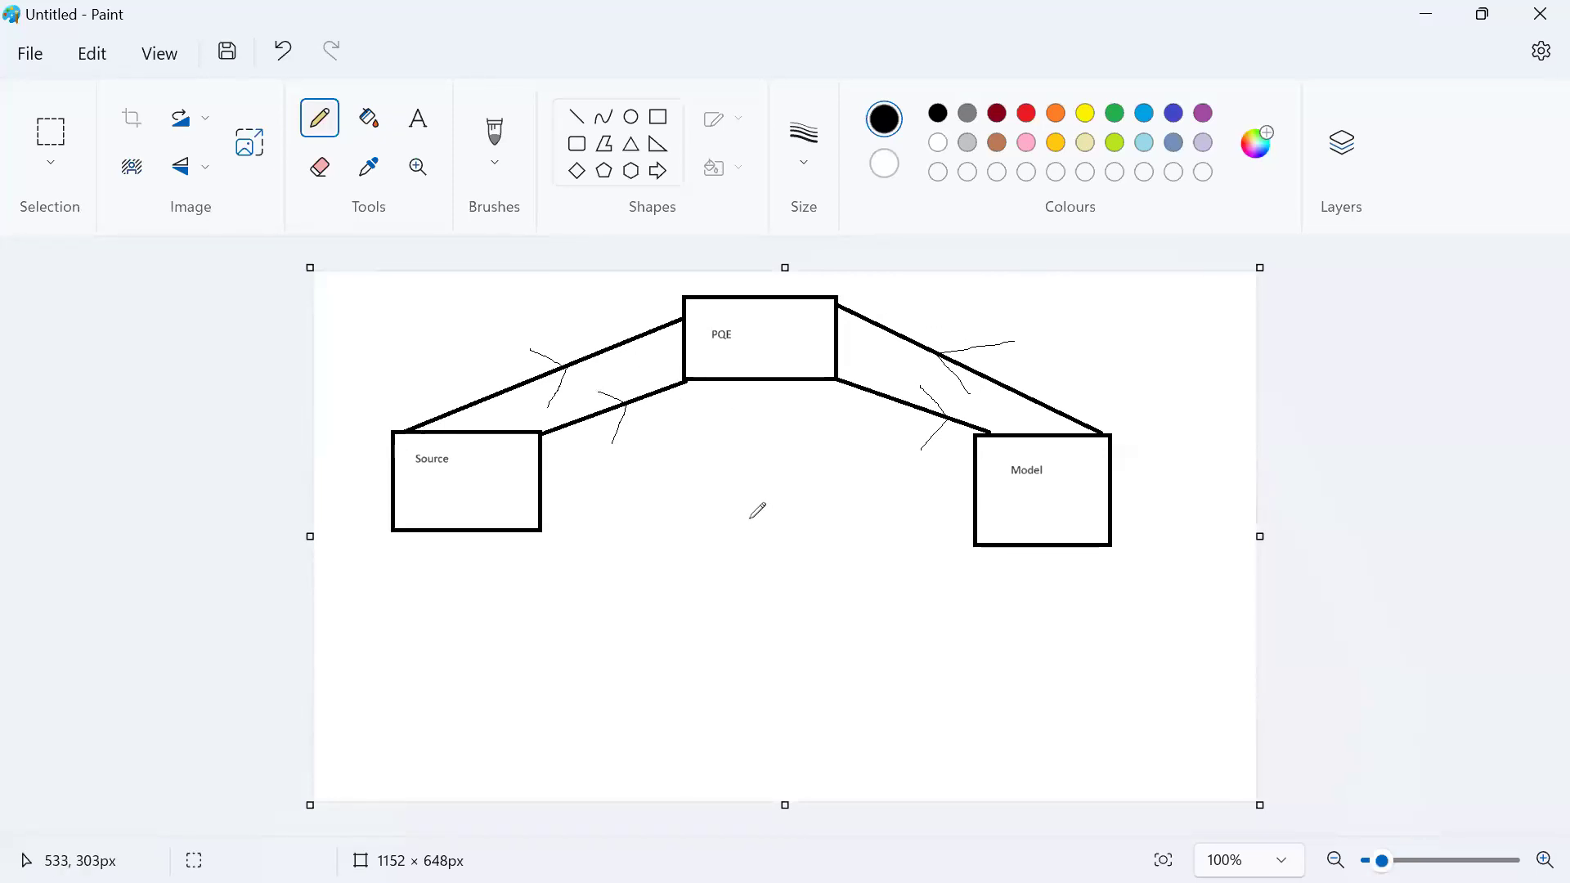
Step: Switch to Power Query Editor and examine the City Wise Sales and Country Sales queries alongside the report behind them
key("alt+Tab")
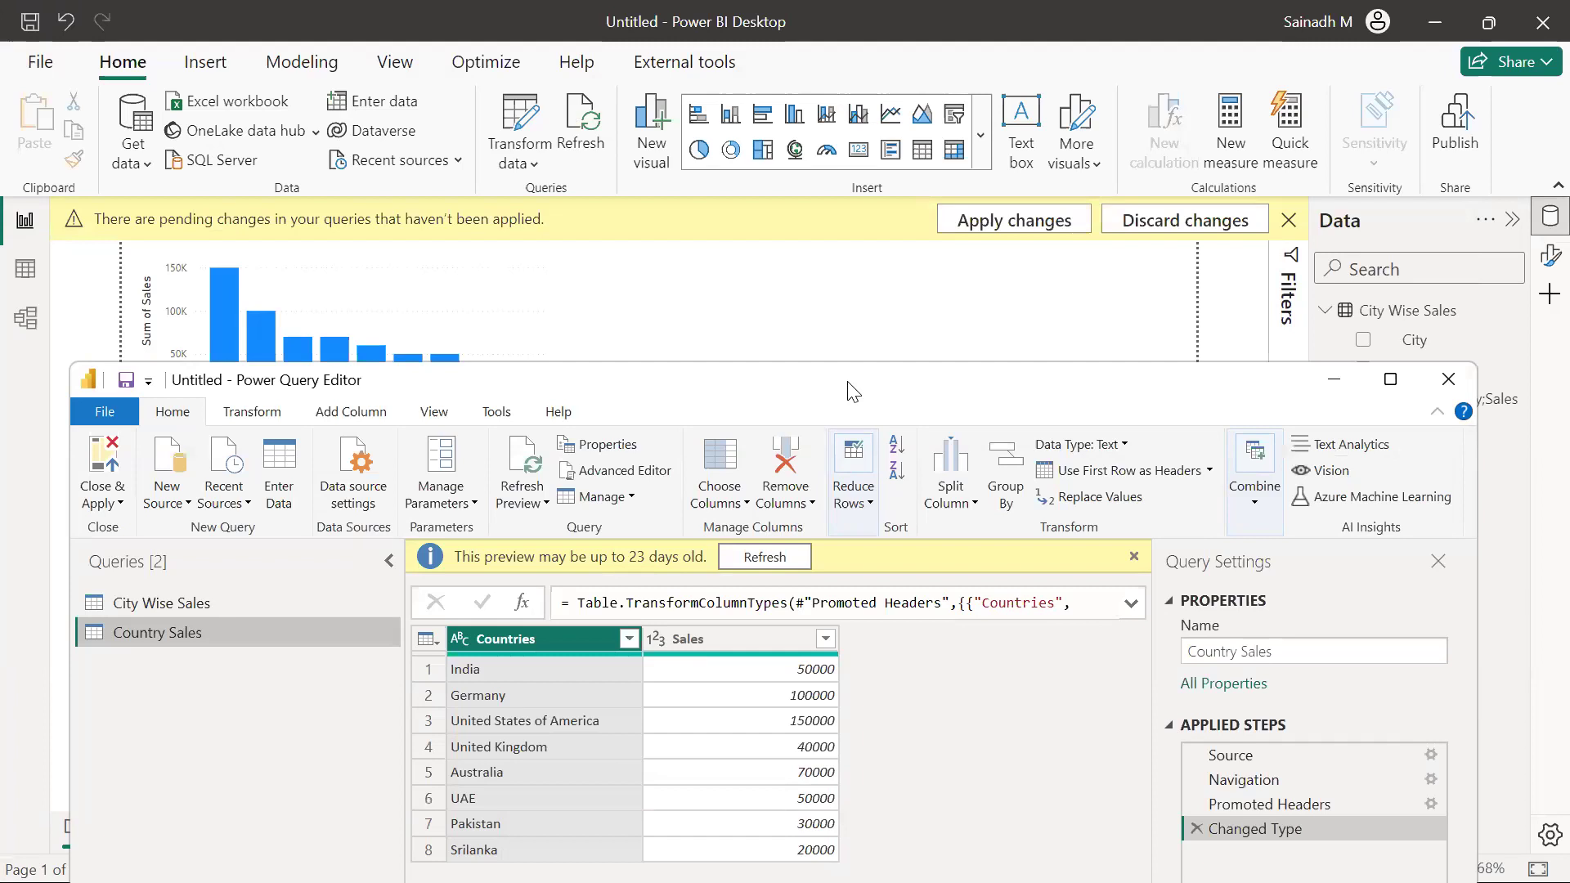
left_click_drag(851, 391, 867, 162)
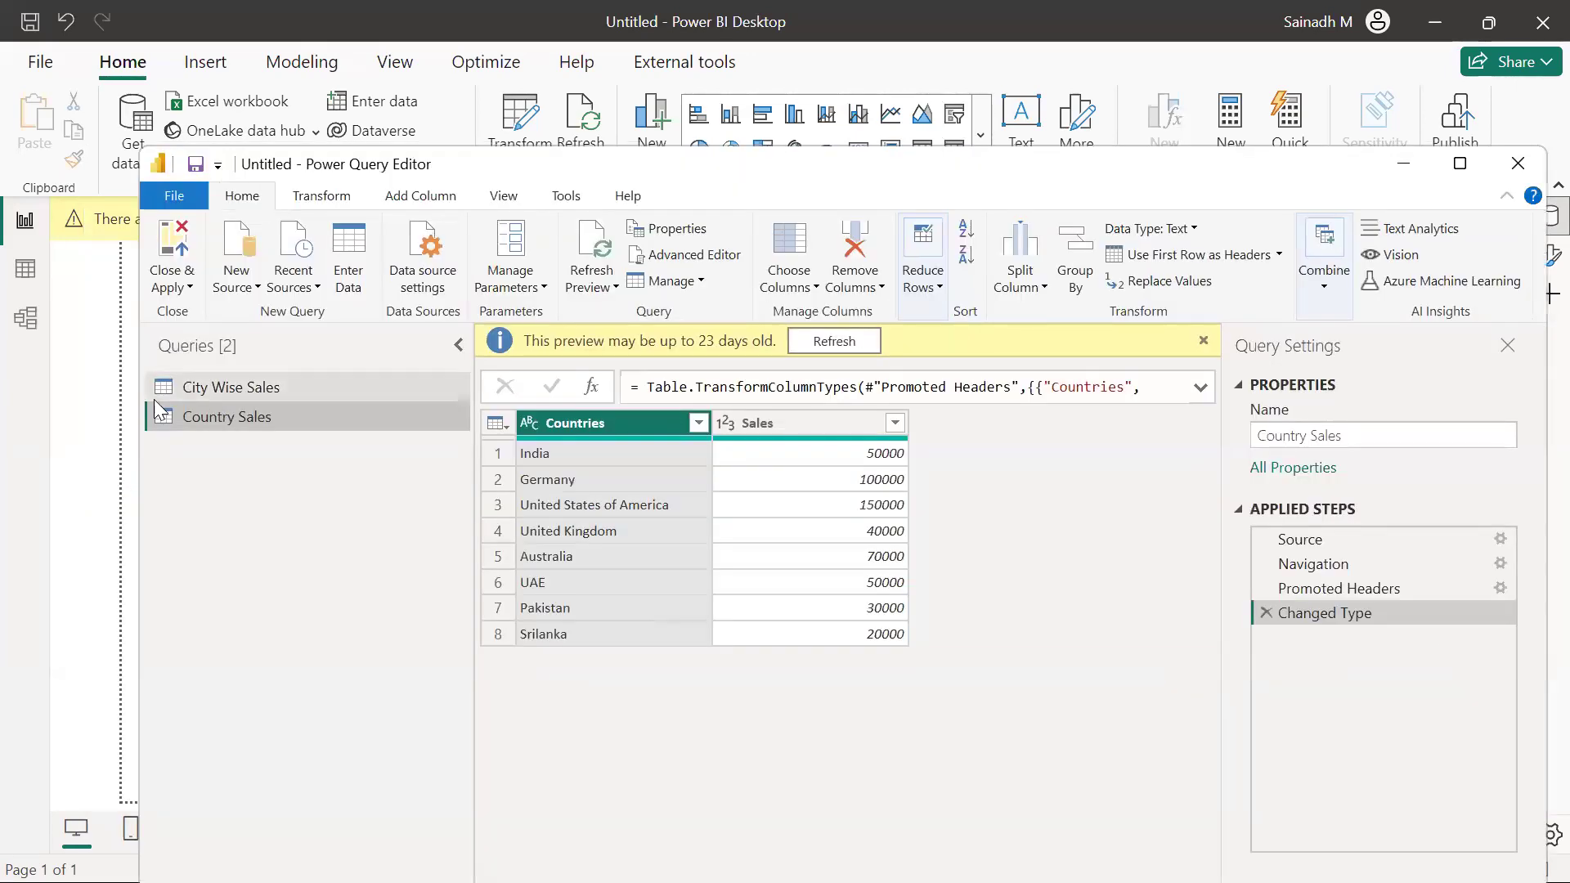
left_click(276, 383)
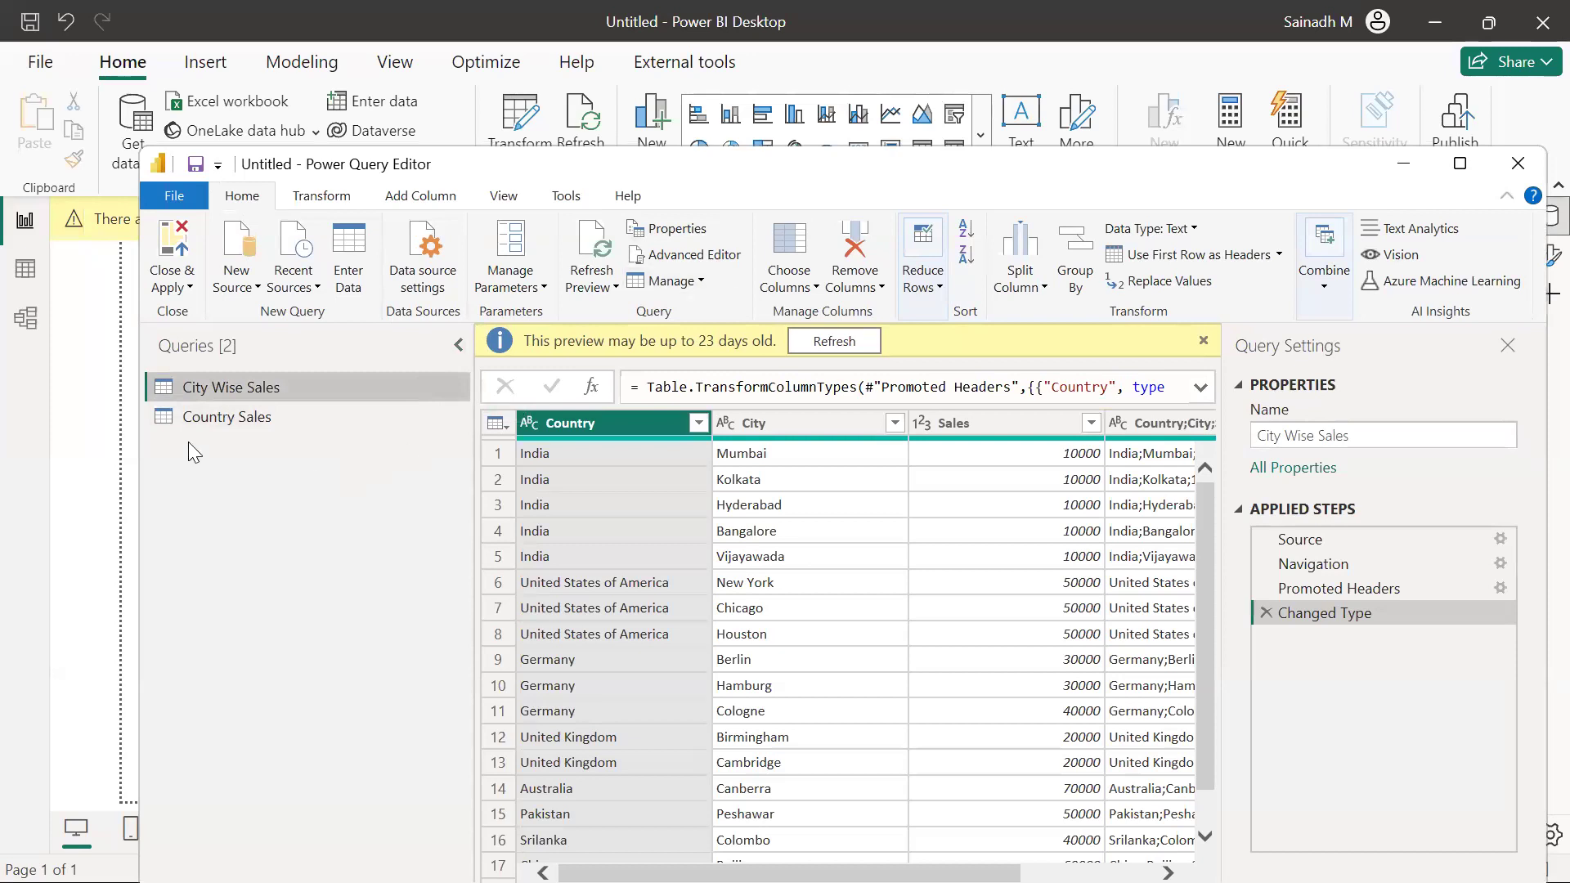
left_click(262, 421)
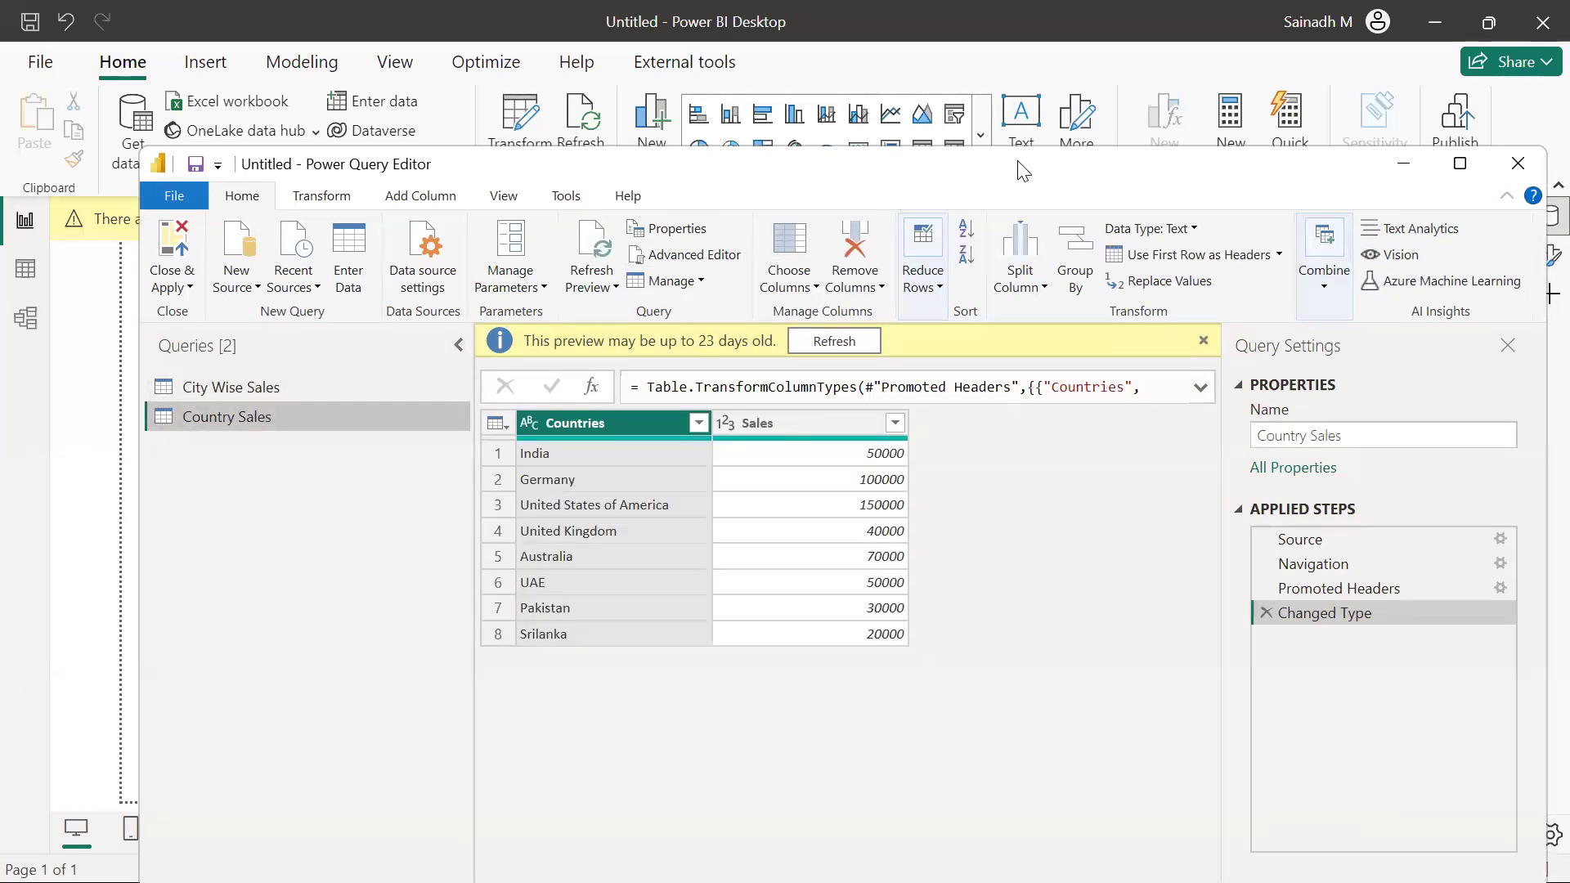
left_click_drag(1019, 174, 946, 524)
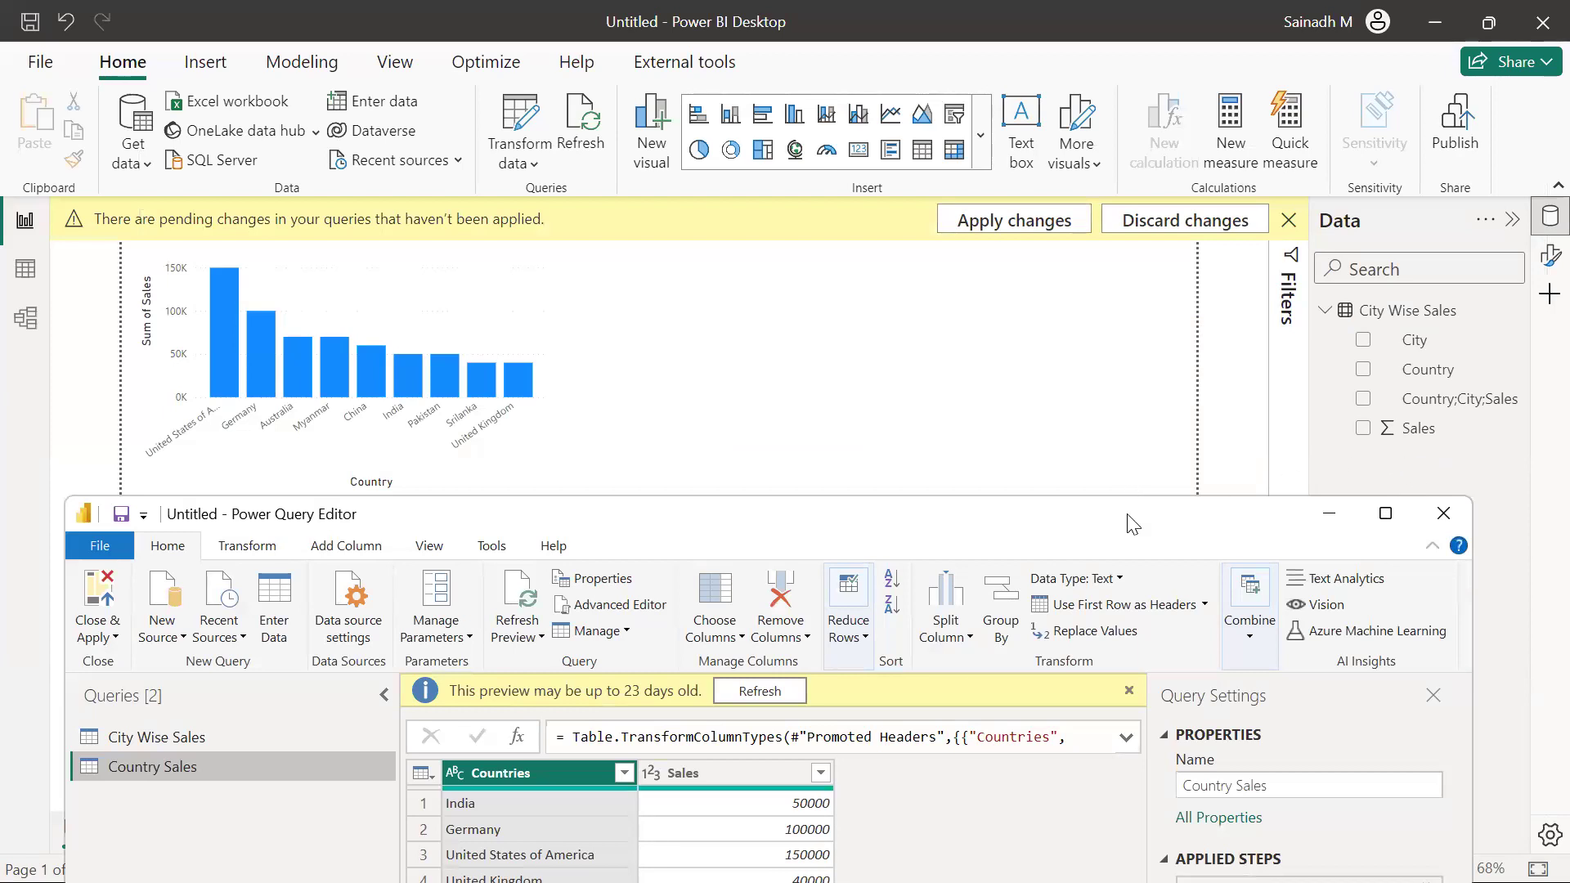
left_click_drag(1137, 517, 1133, 135)
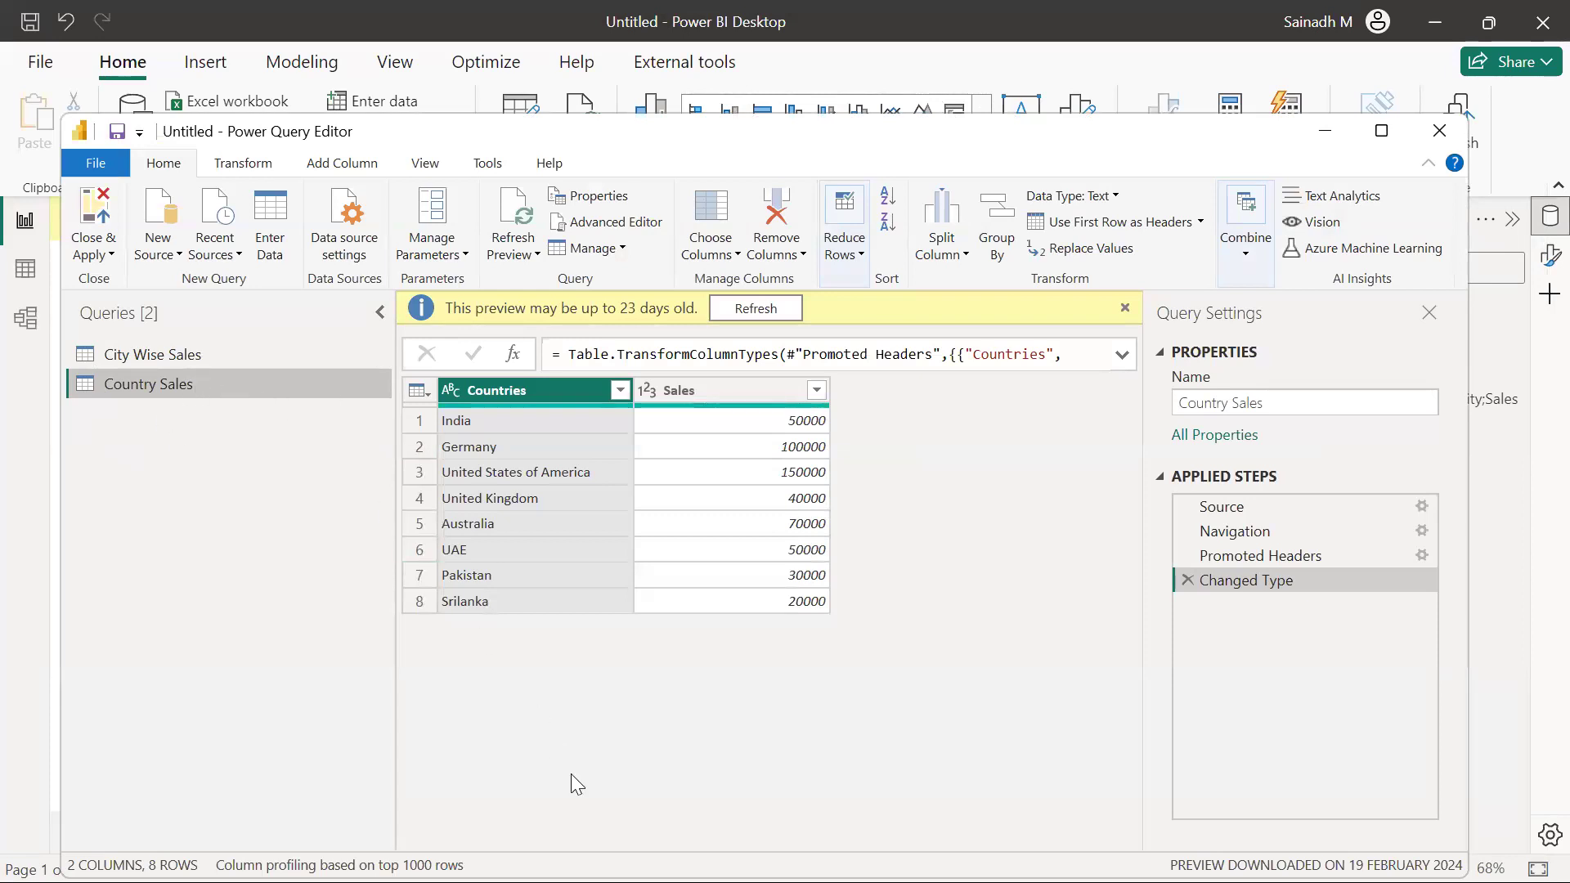
key("alt+Tab")
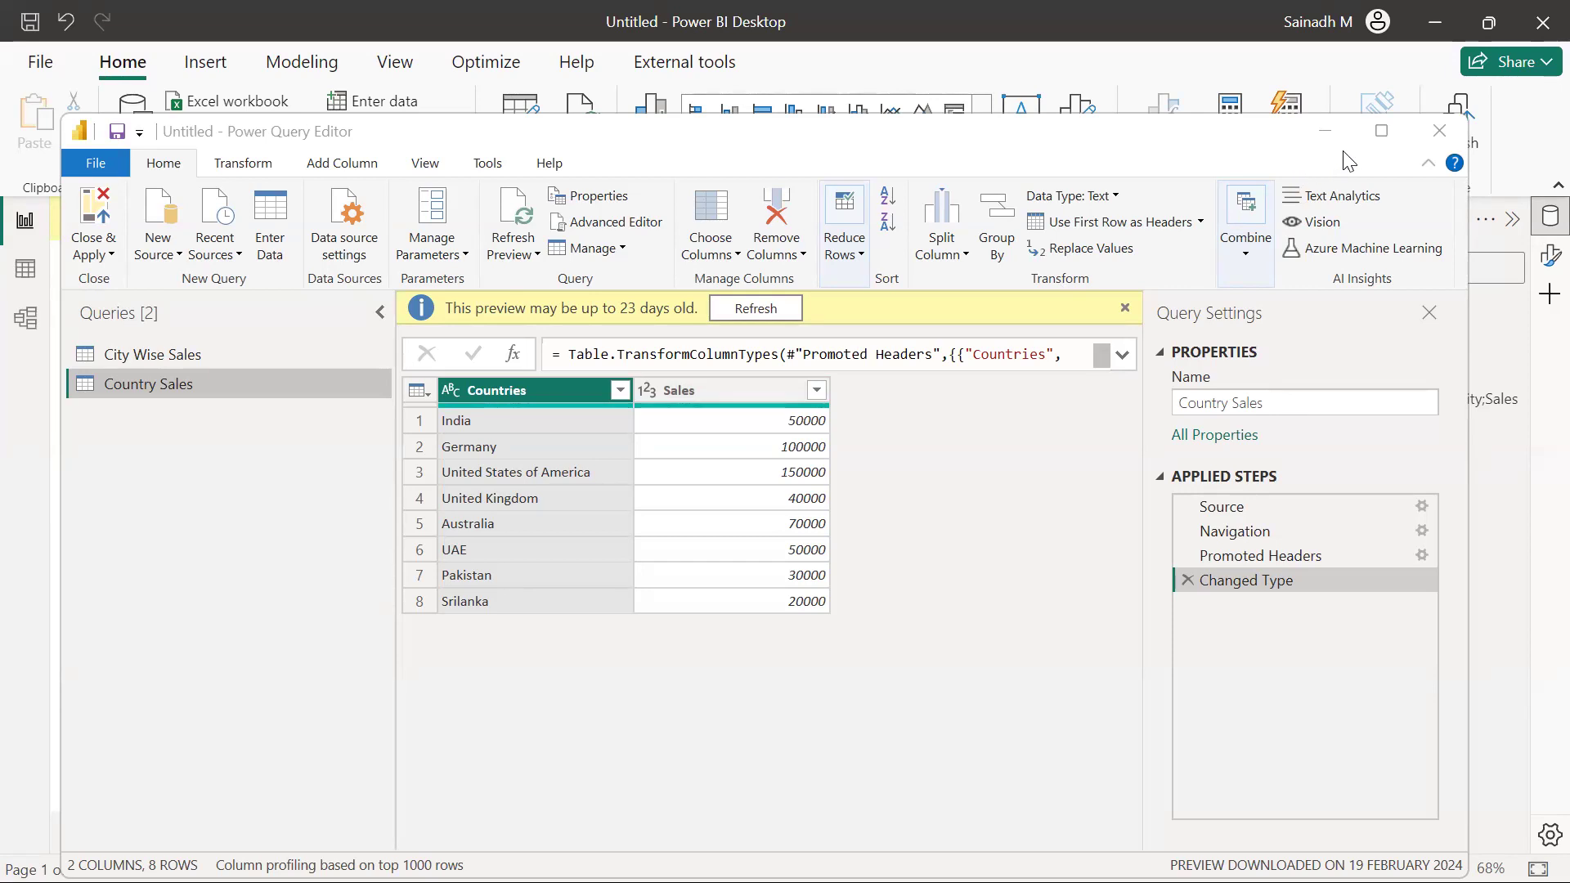
Step: Maximize the Power Query Editor window and open the save dialog for the report
left_click(1382, 131)
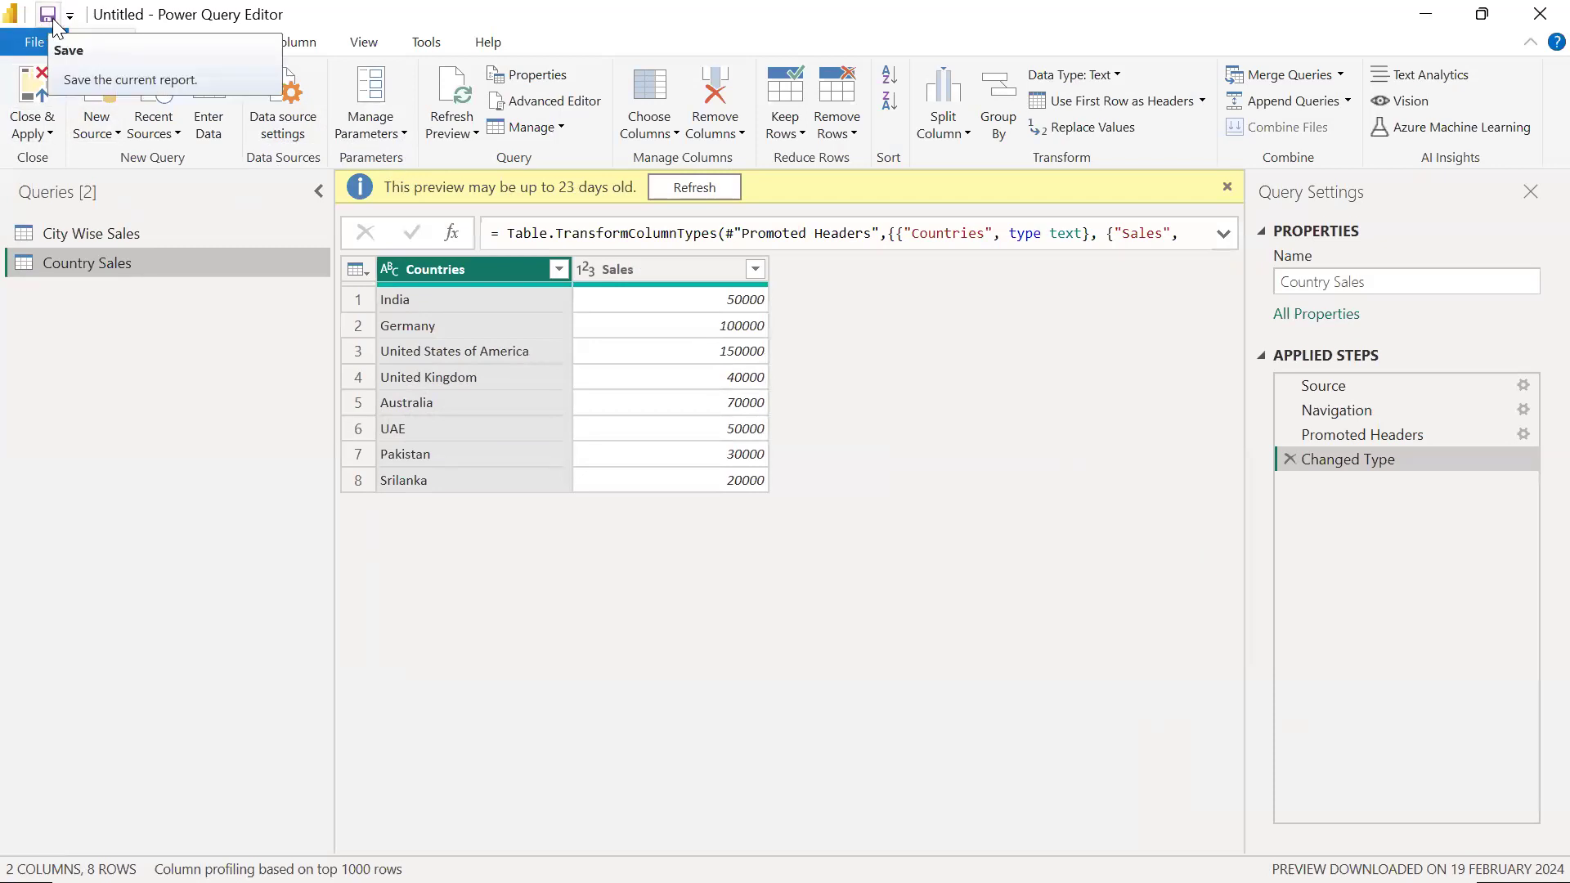
left_click(45, 43)
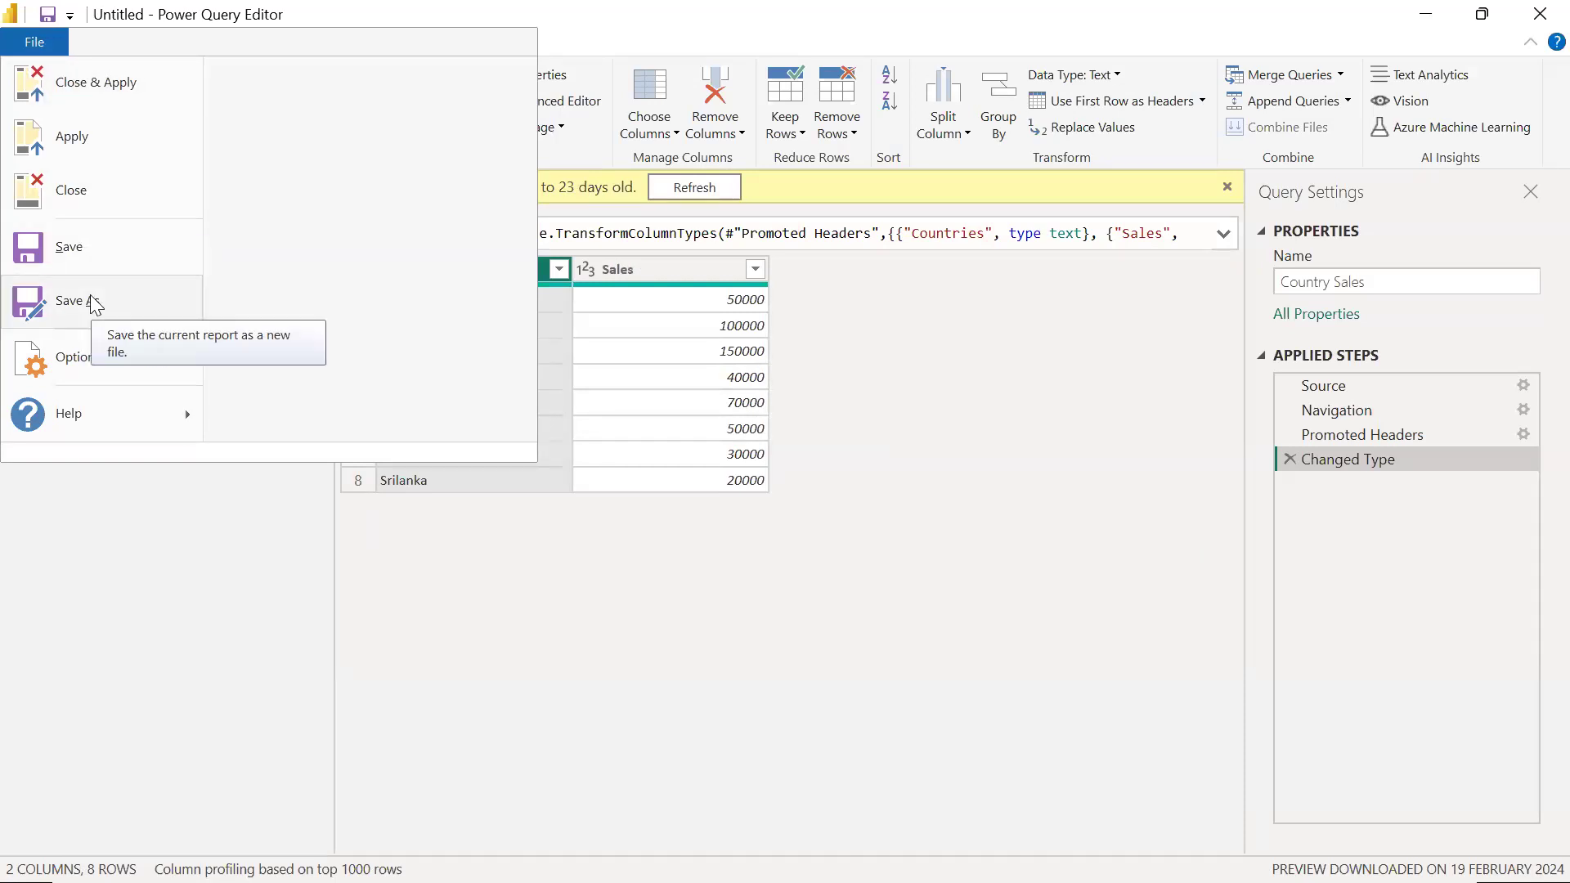
left_click(458, 604)
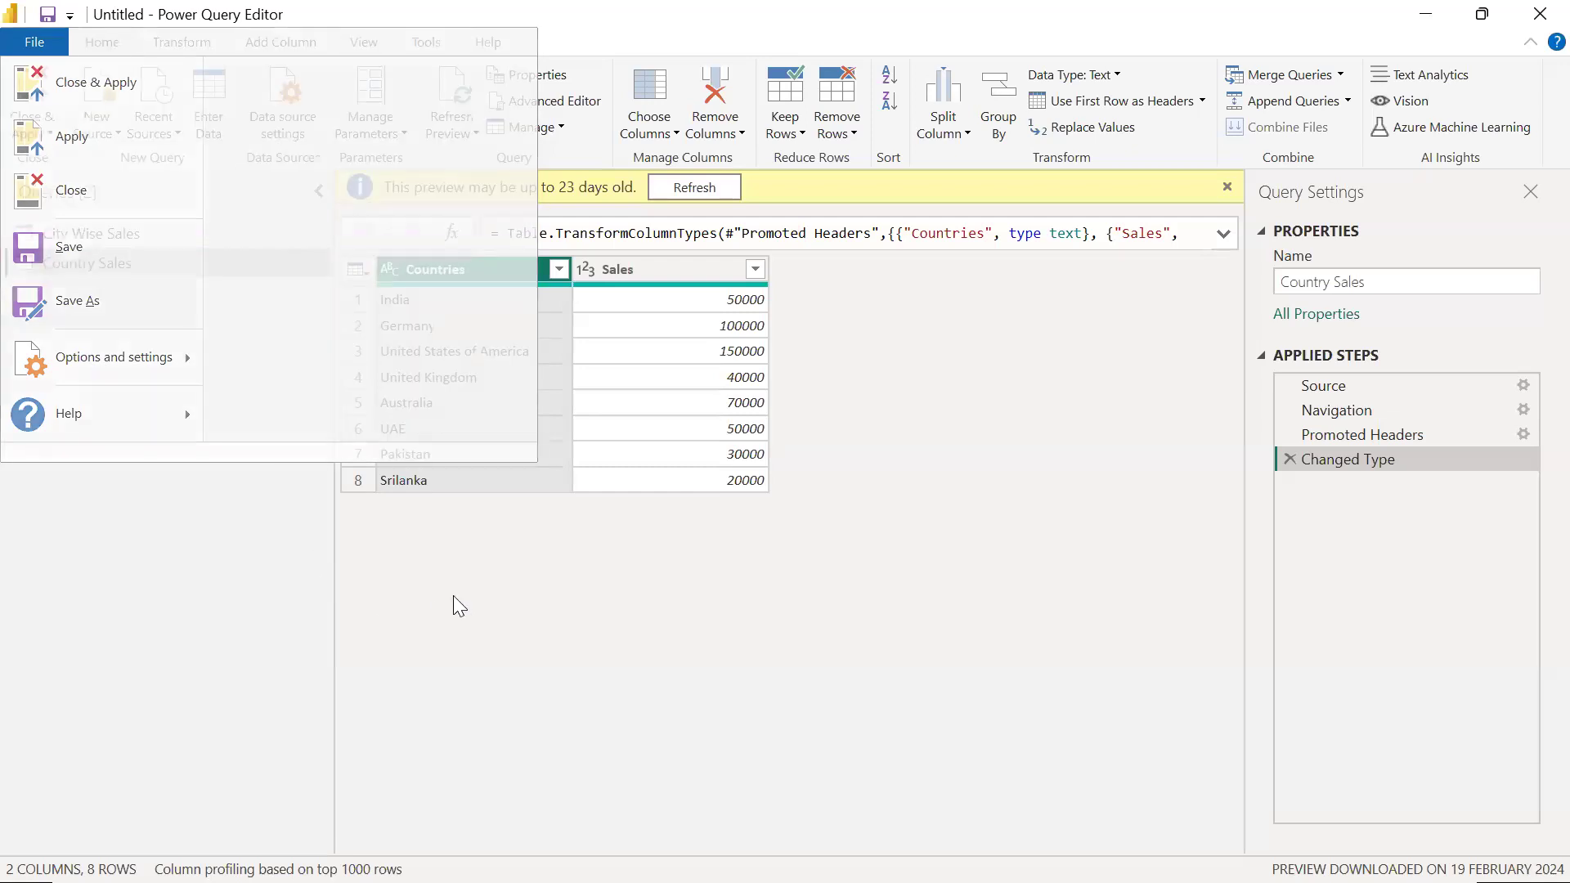
left_click(48, 16)
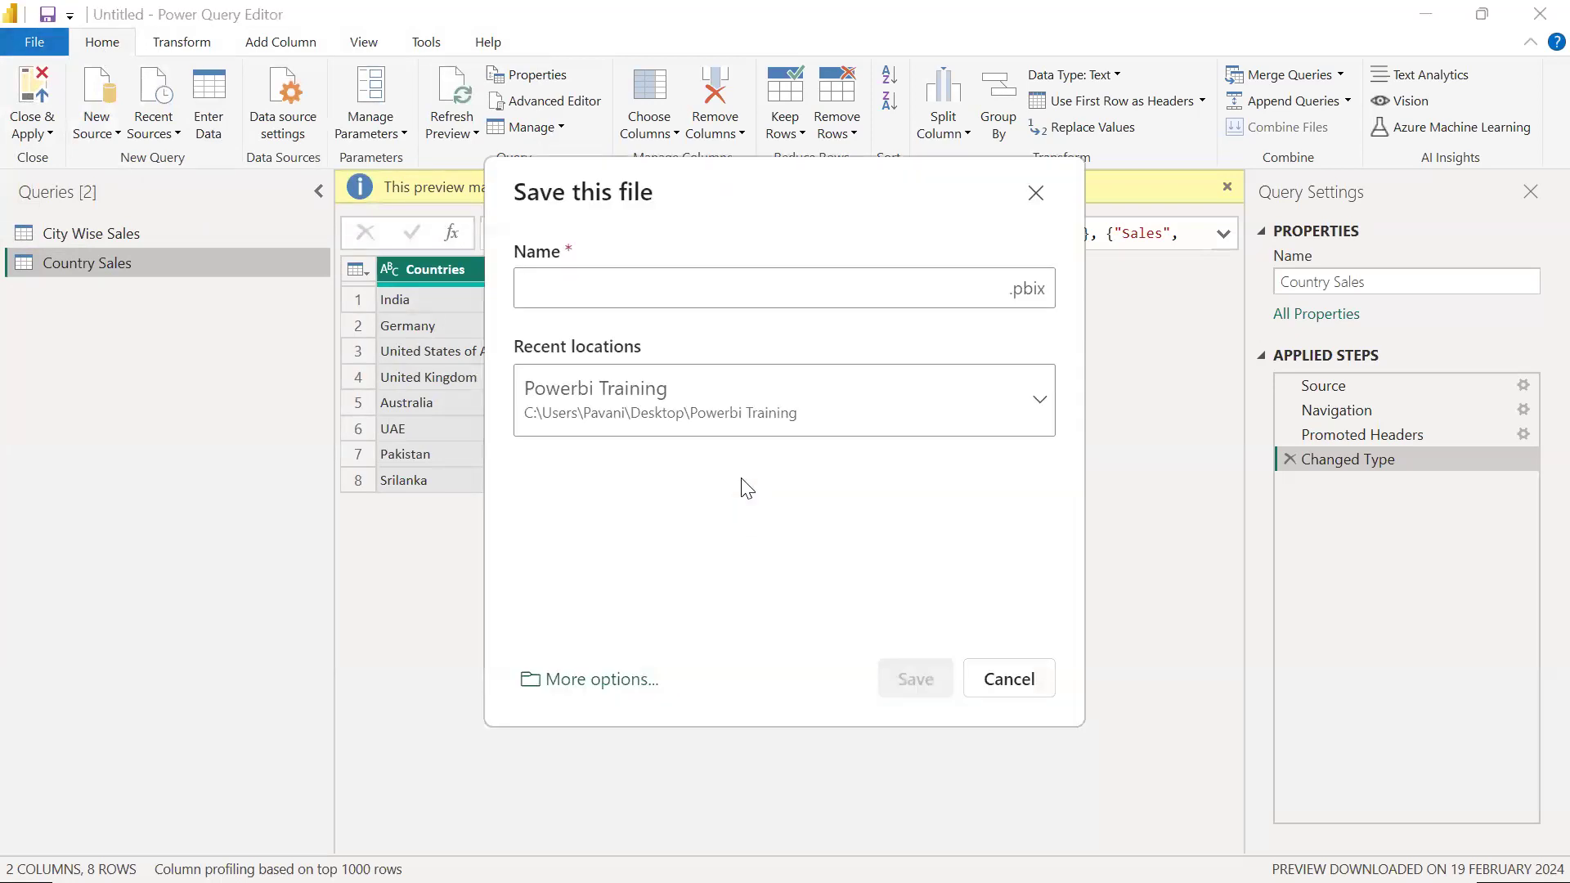
Step: Switch to the Powerbi Training folder in File Explorer, check how the existing batch reports are named, and return to the save dialog
key("alt+Tab")
key("super+d")
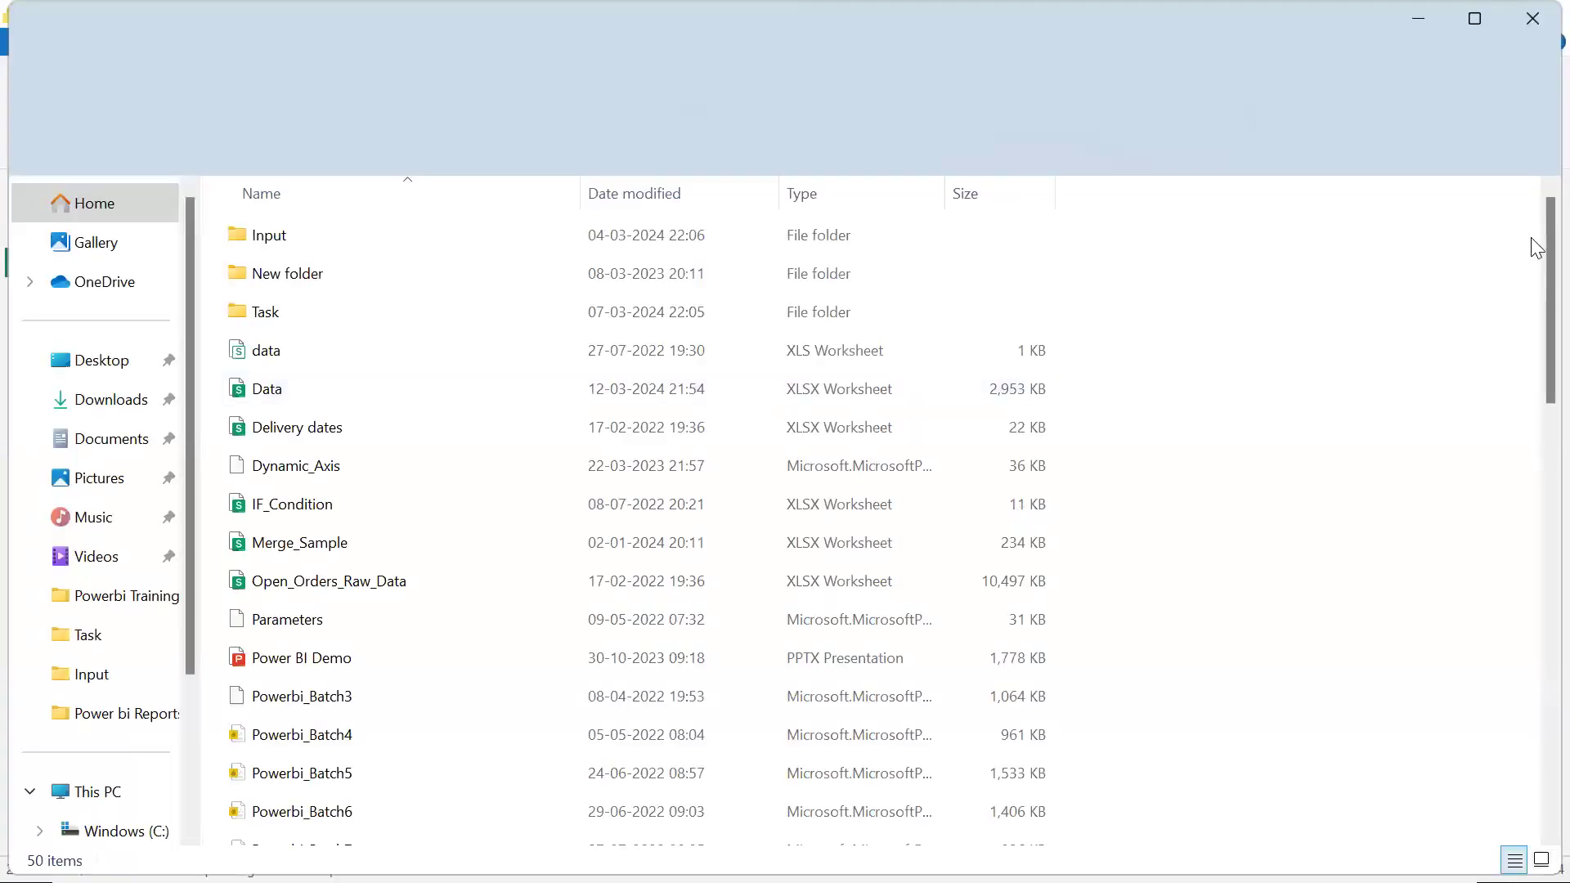
left_click_drag(1534, 386, 1538, 696)
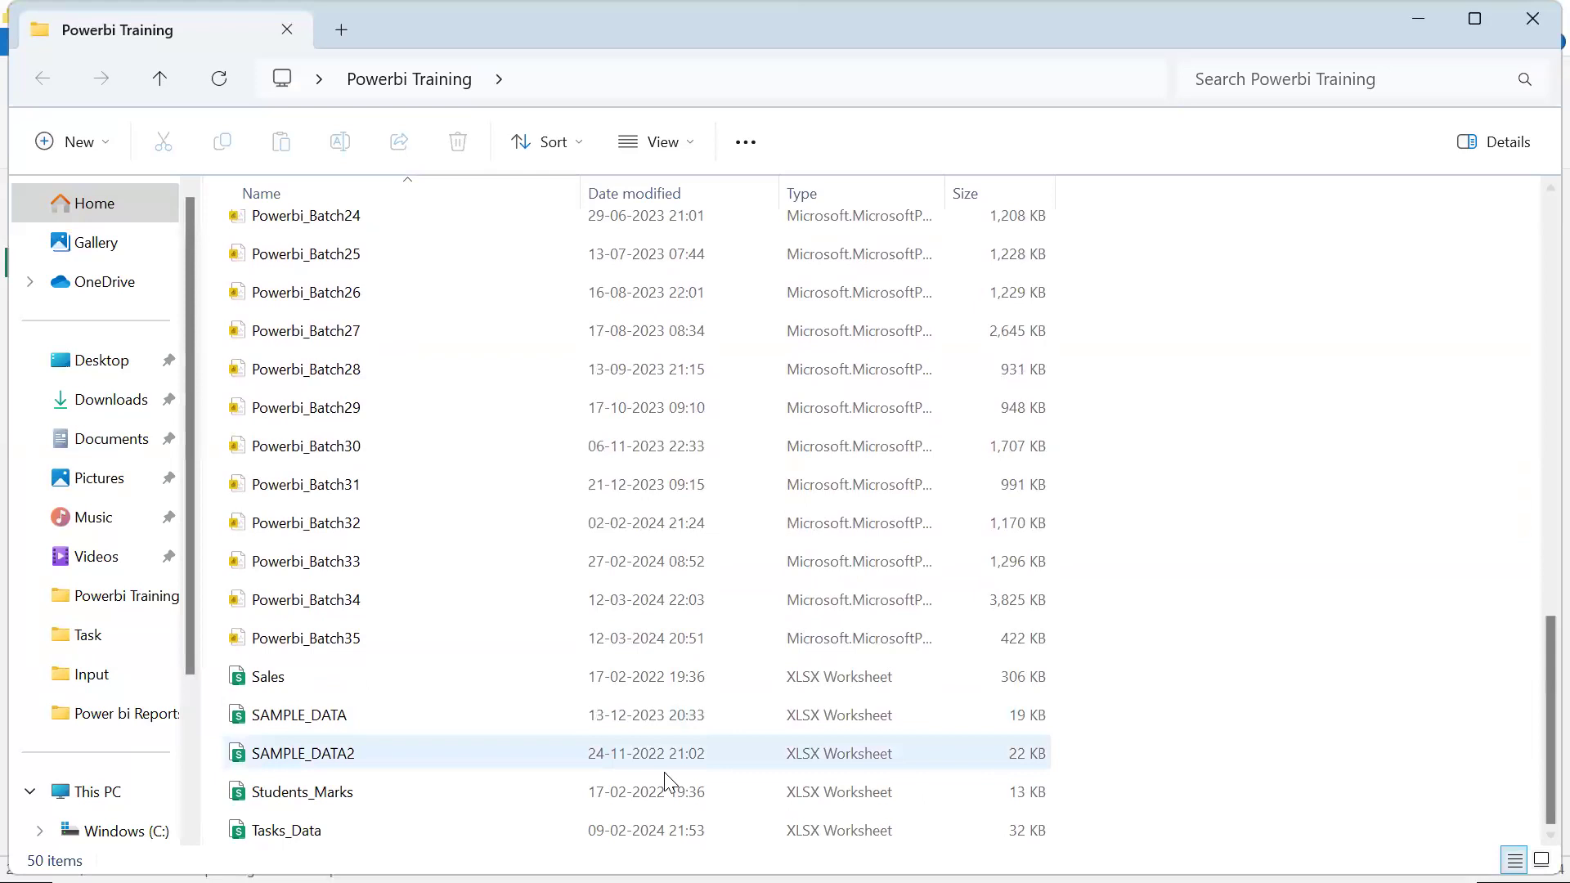
left_click(352, 640)
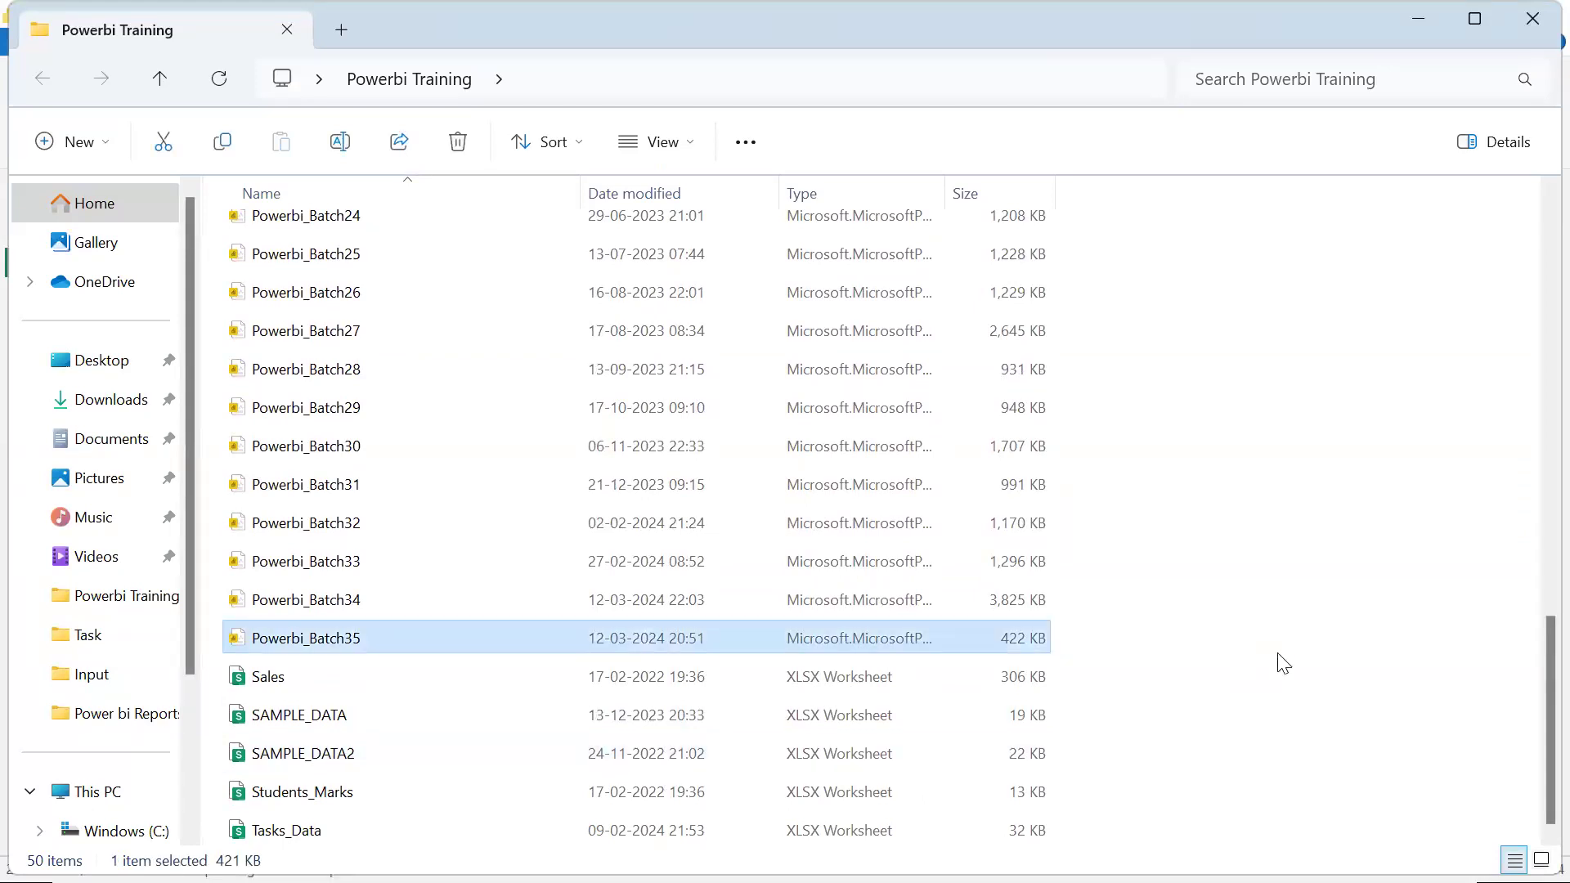
key("F2")
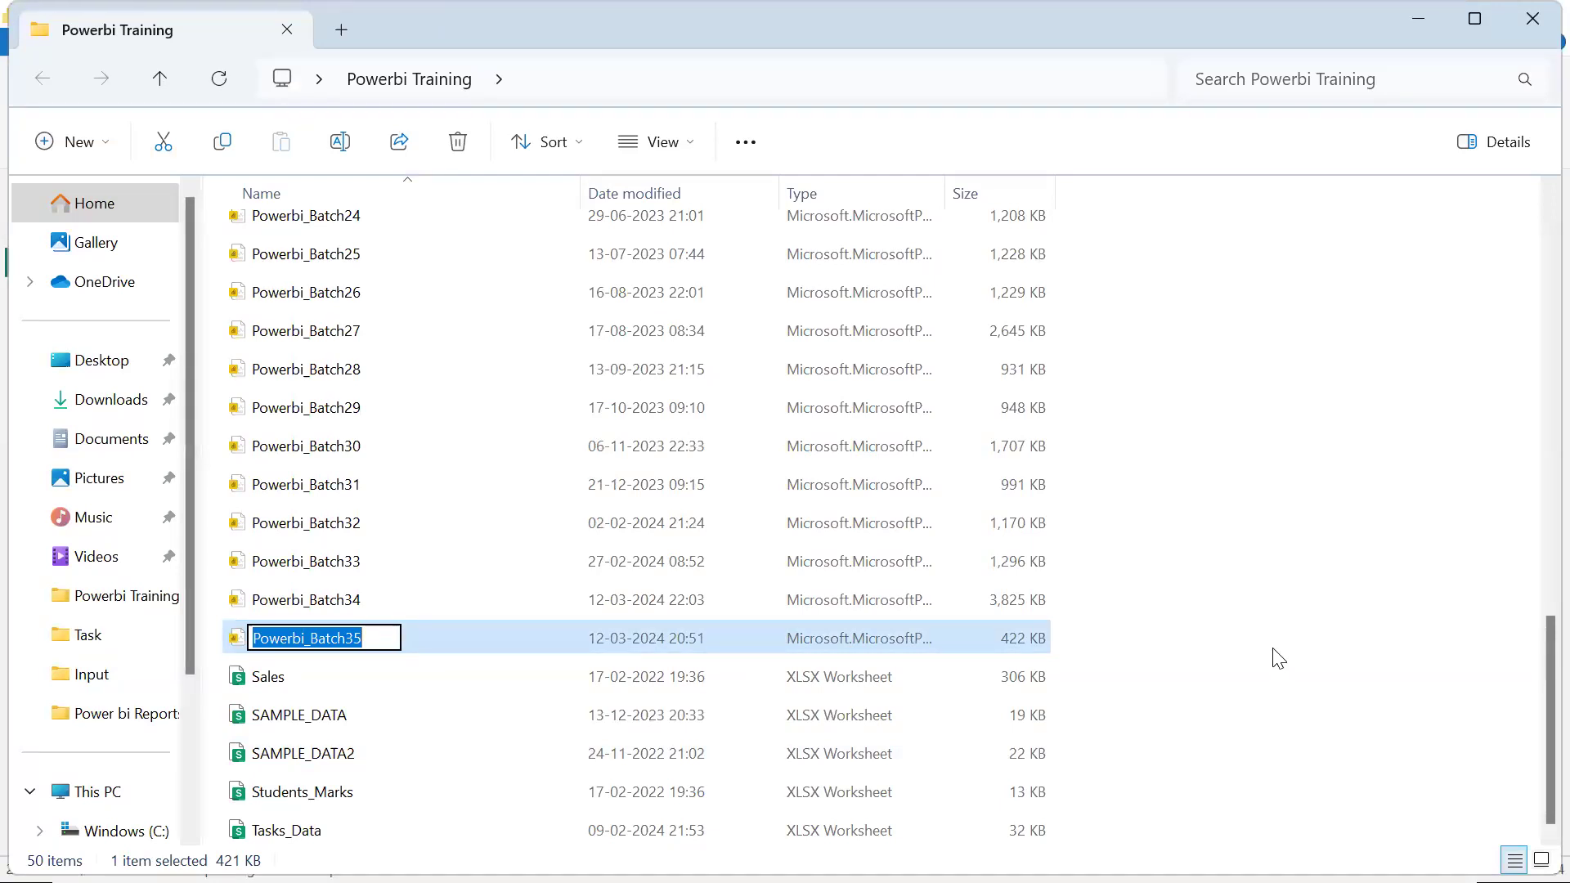
left_click(1273, 648)
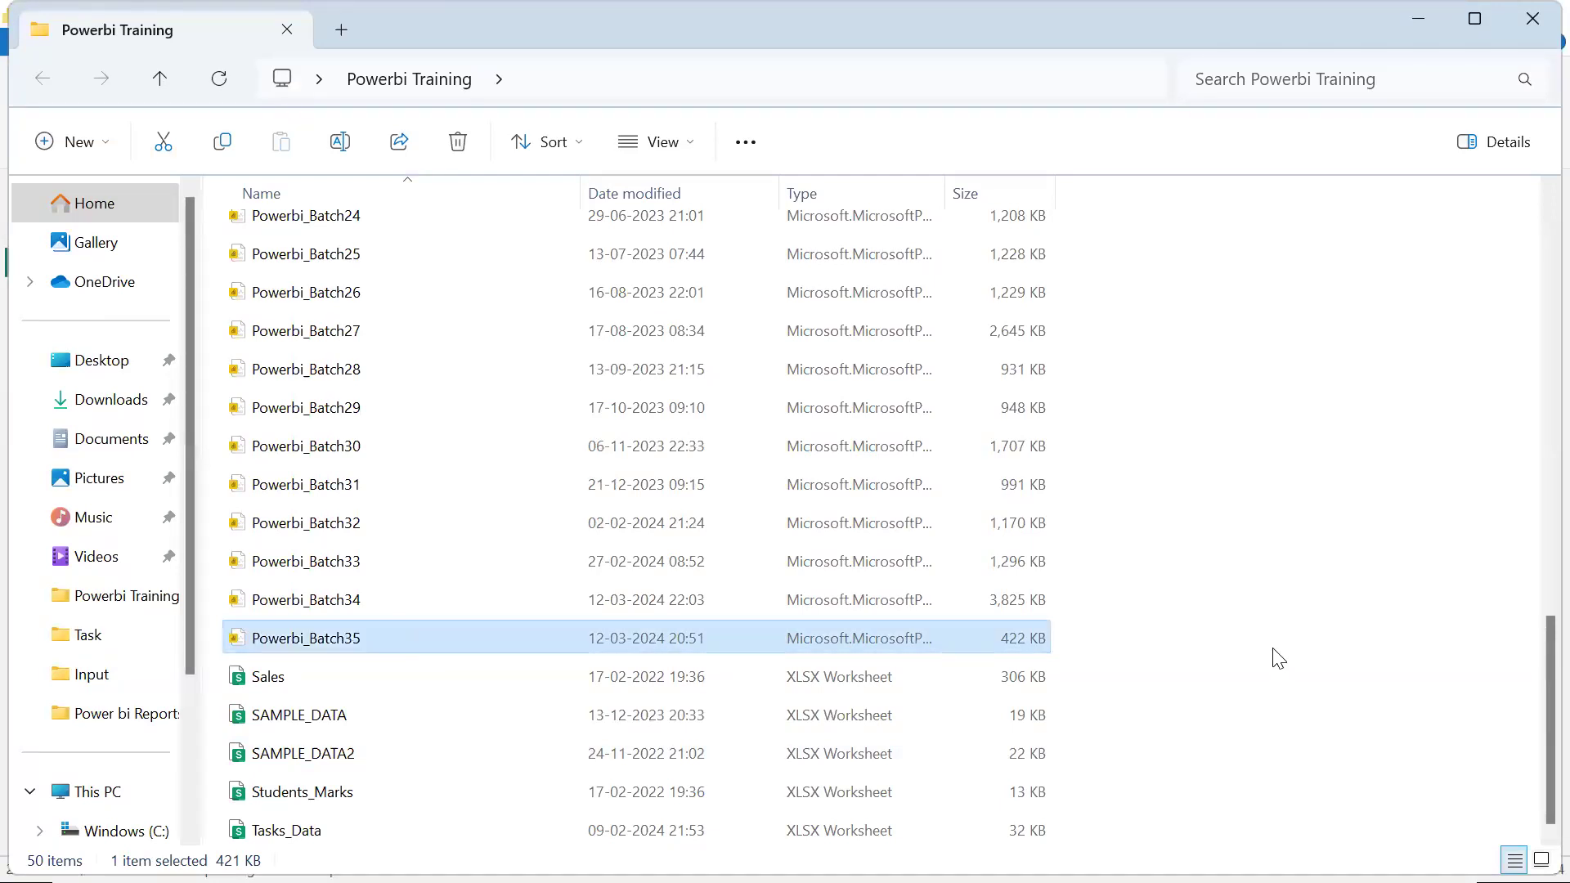
left_click(1273, 648)
key("alt+Tab")
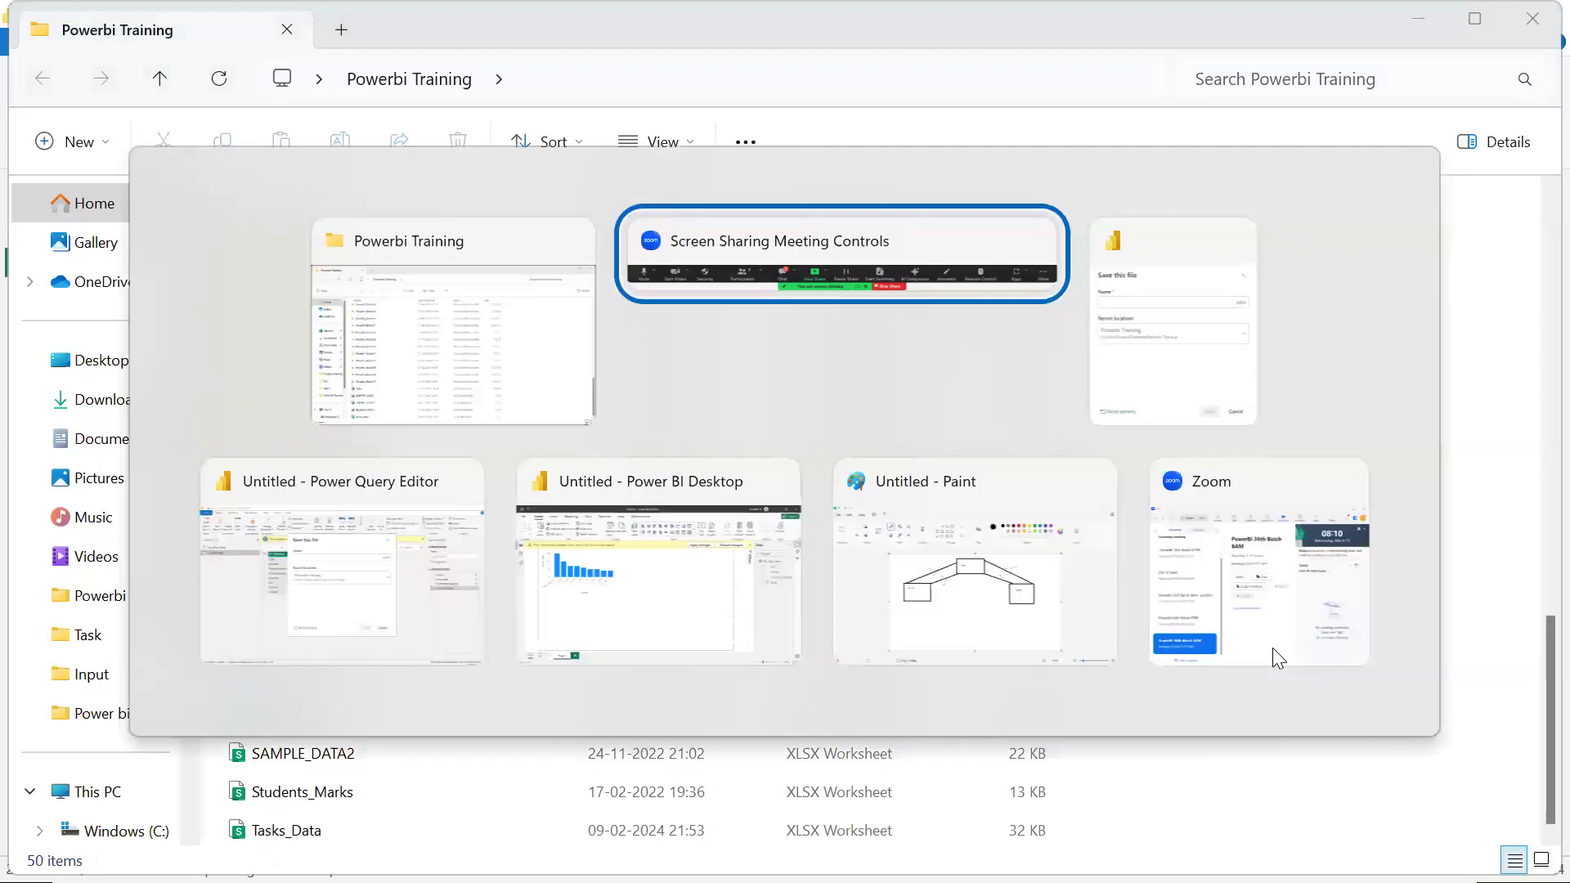
key("alt+Tab")
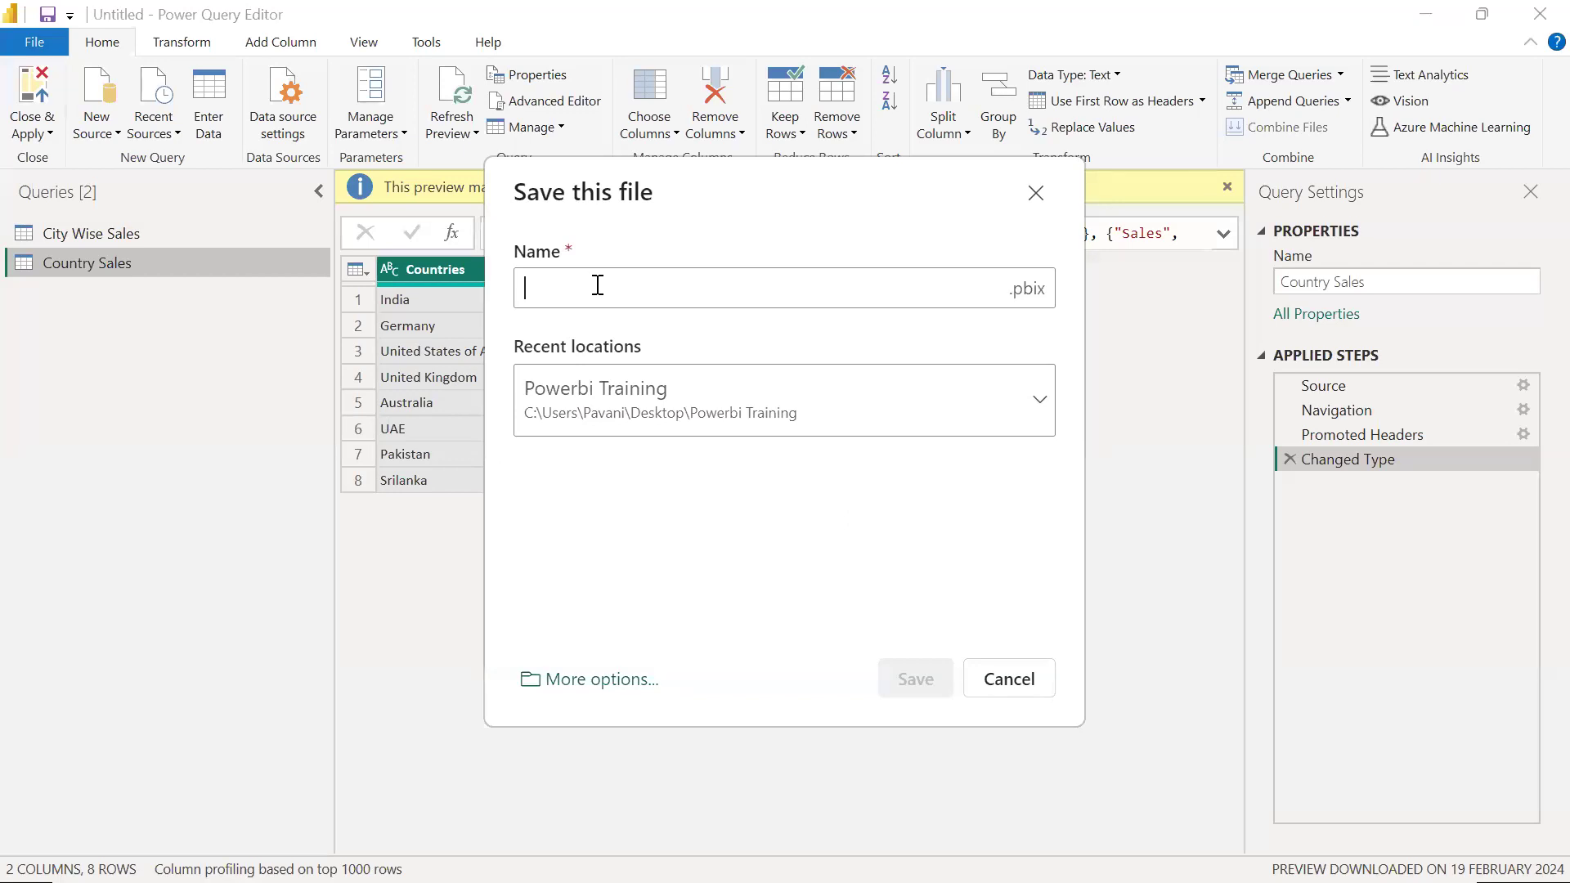
Step: Copy the file name Powerbi_Batch35 from the Powerbi Training folder without renaming the file
key("alt+Tab")
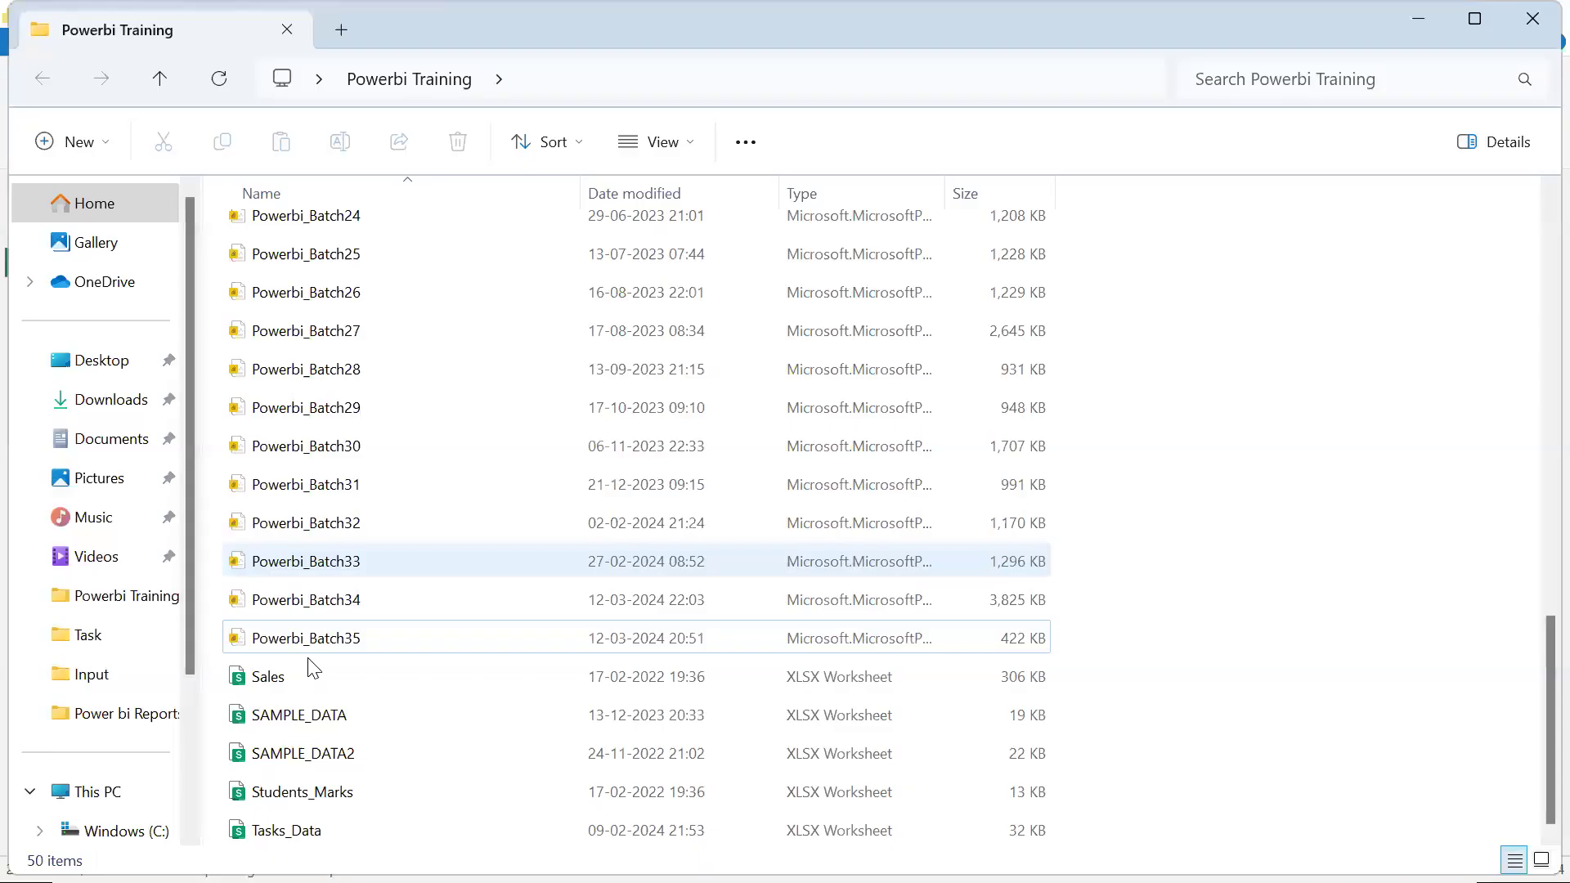
left_click(327, 646)
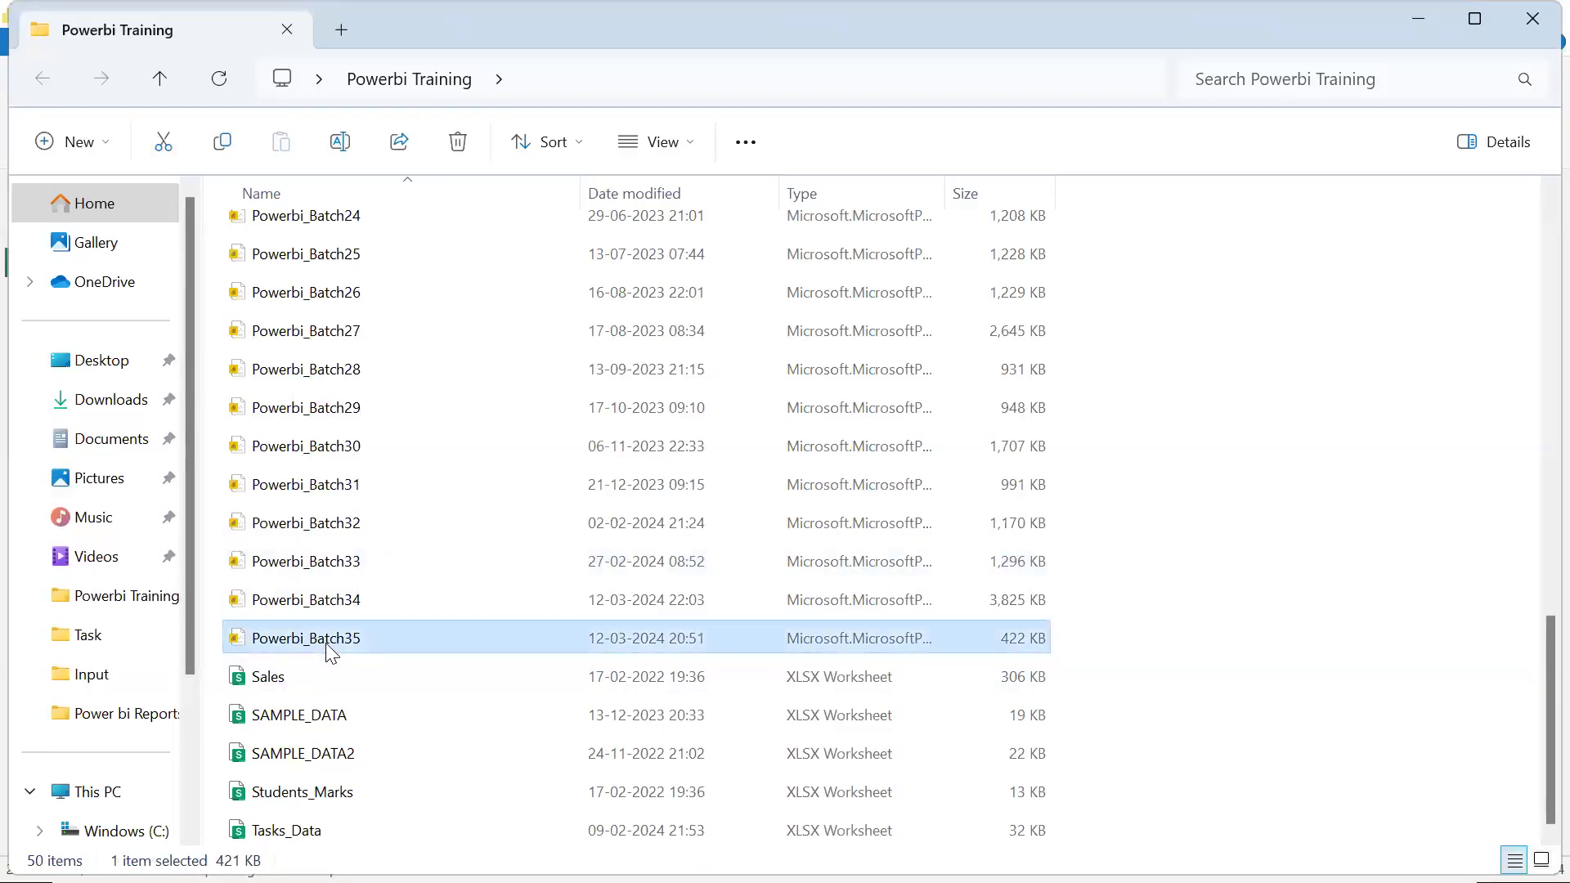
left_click(326, 643)
key("ctrl+c")
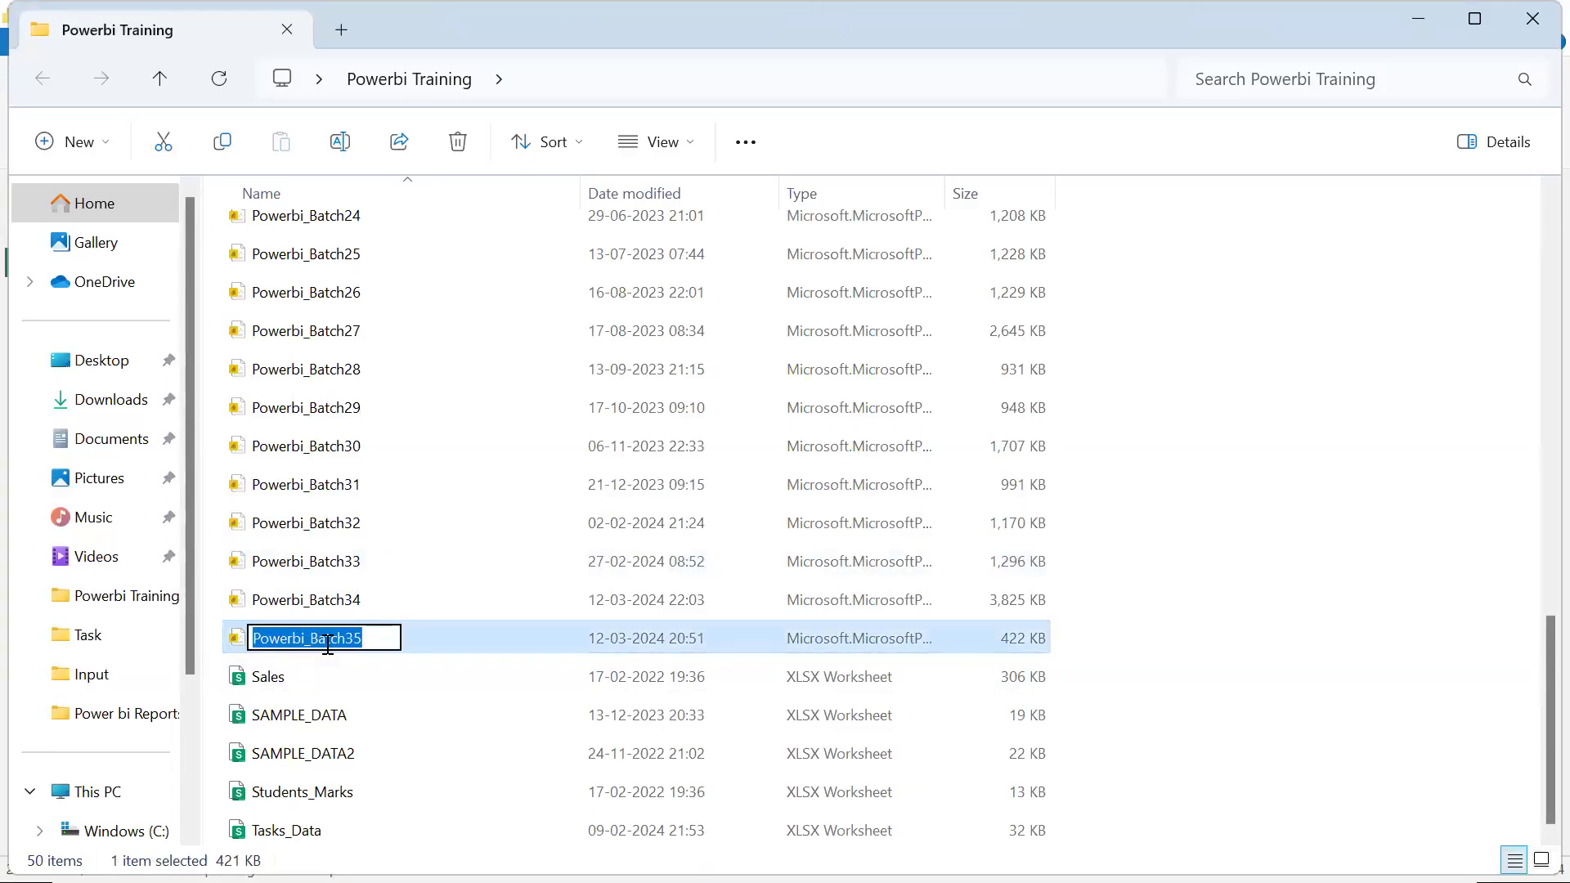
left_click(1178, 716)
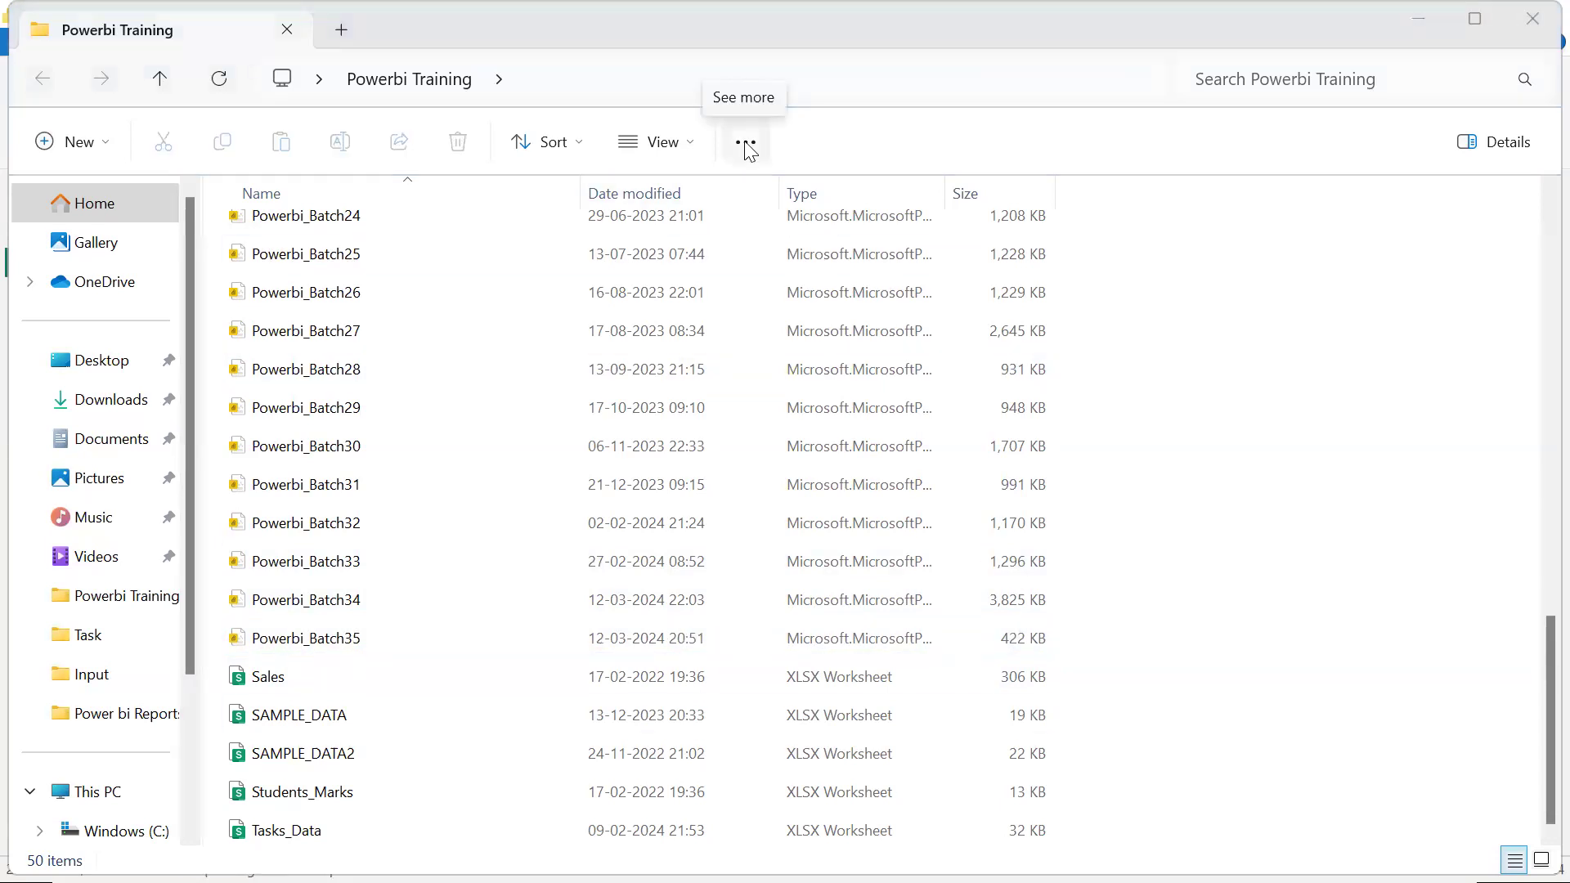
Step: Back in Power Query Editor, save the report as Powerbi_Batch36 in the Powerbi Training folder, choosing to apply the pending query changes later
key("alt+Tab")
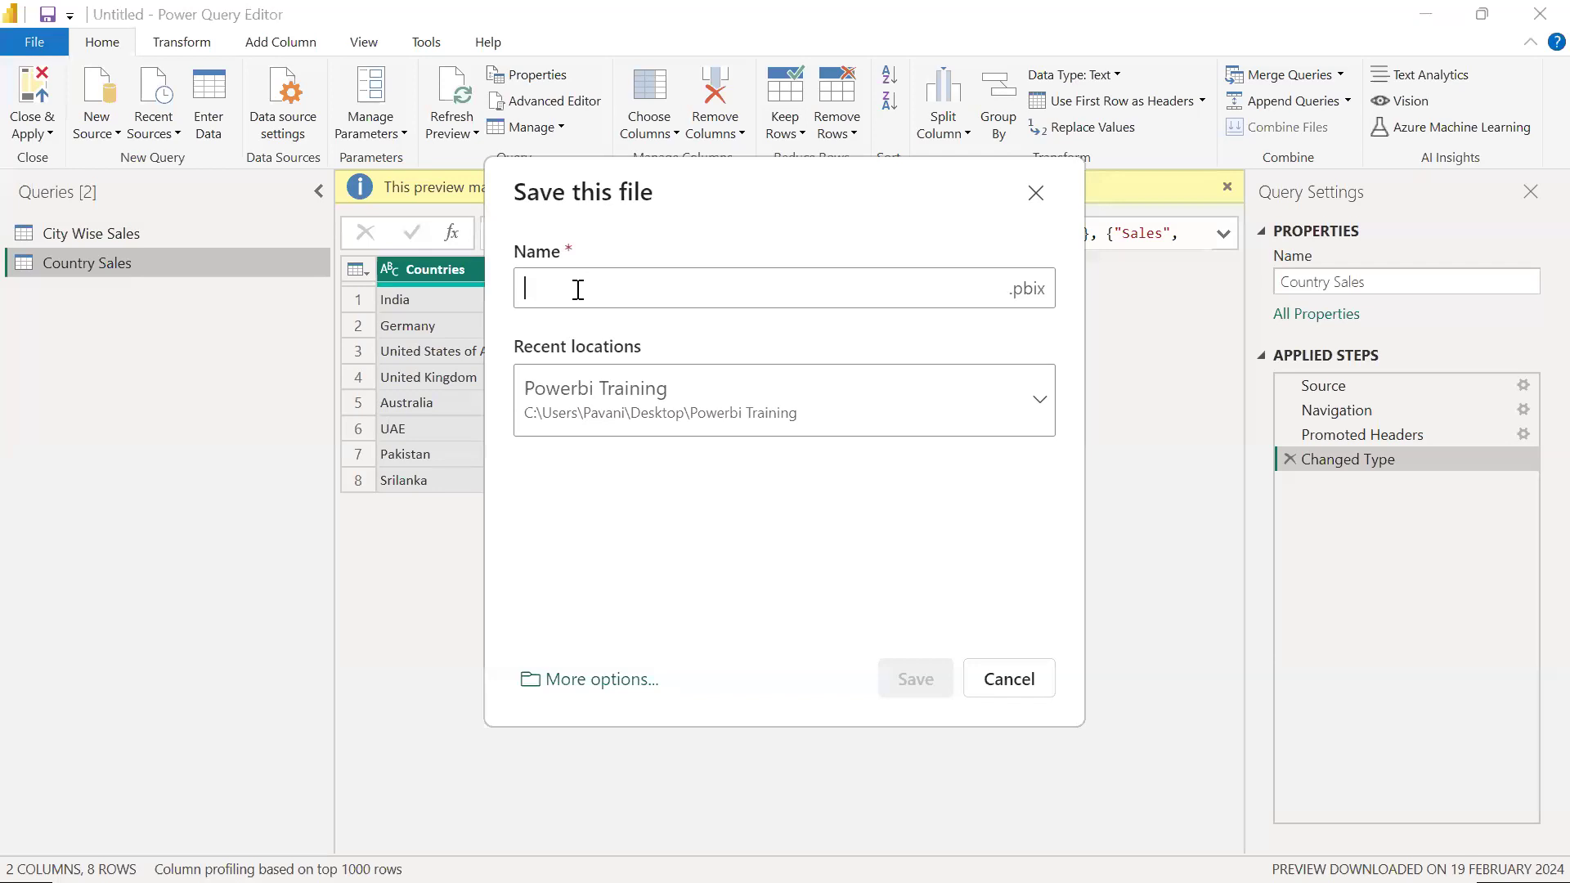
key("ctrl+v")
key("BackSpace")
type("6")
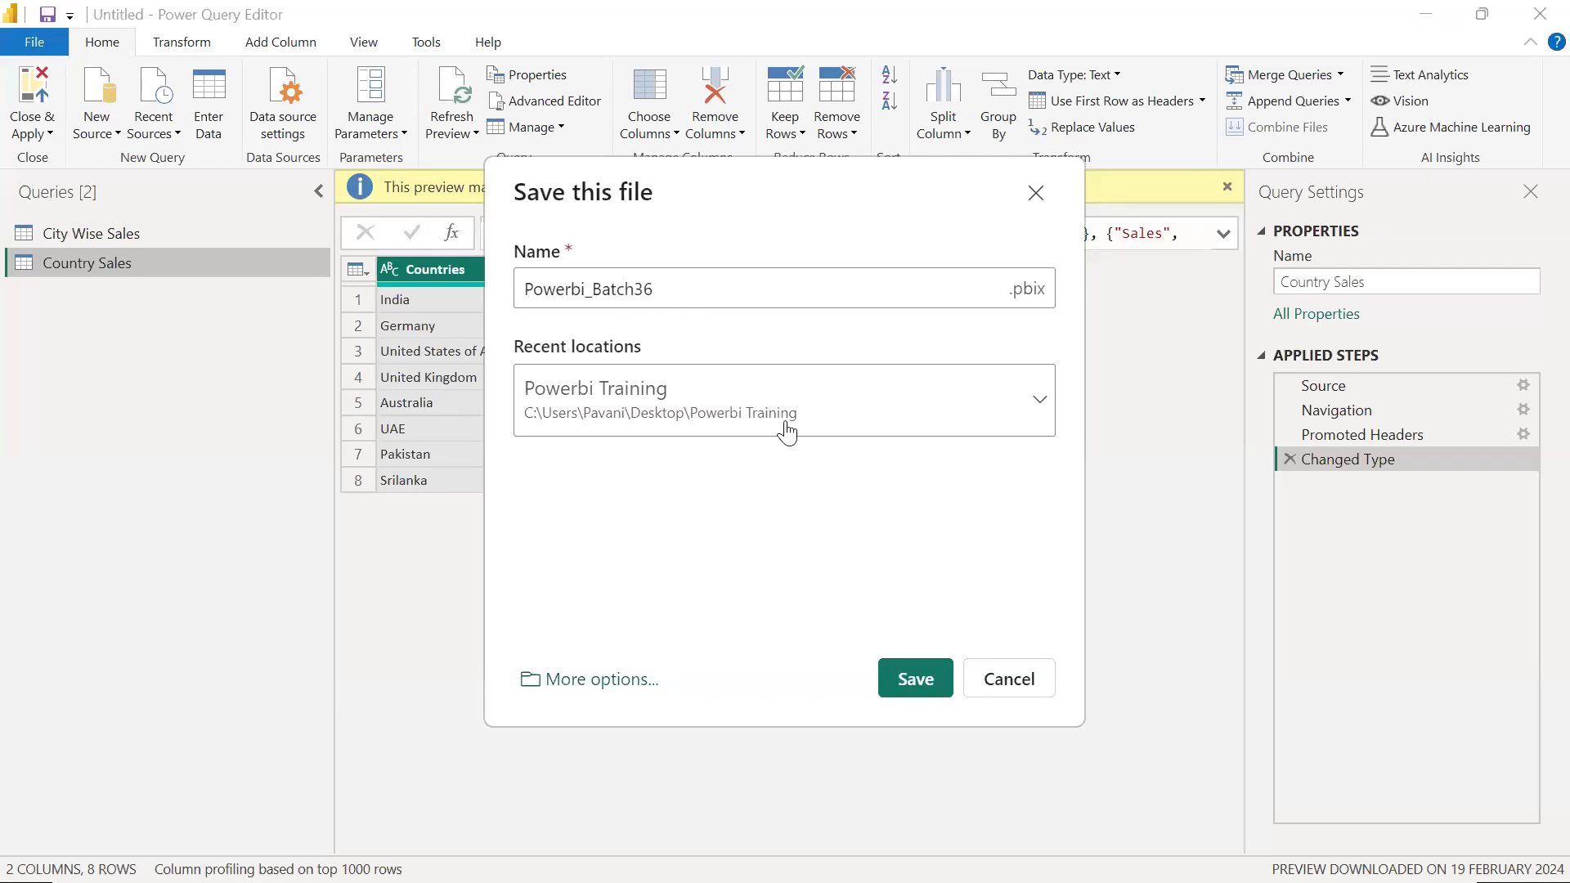
left_click(921, 680)
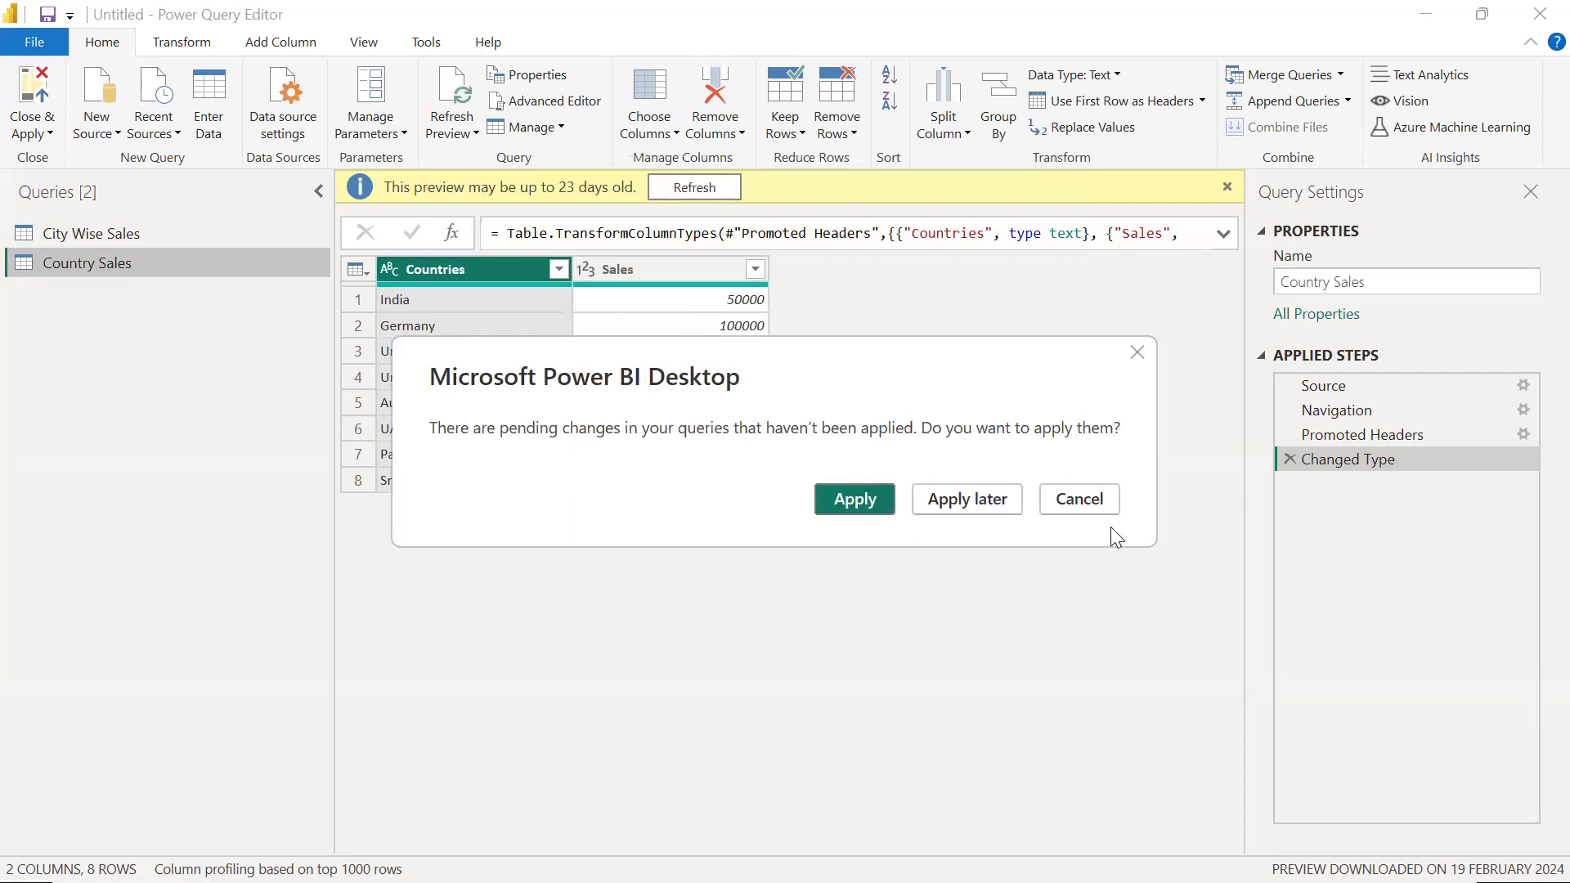
left_click(998, 504)
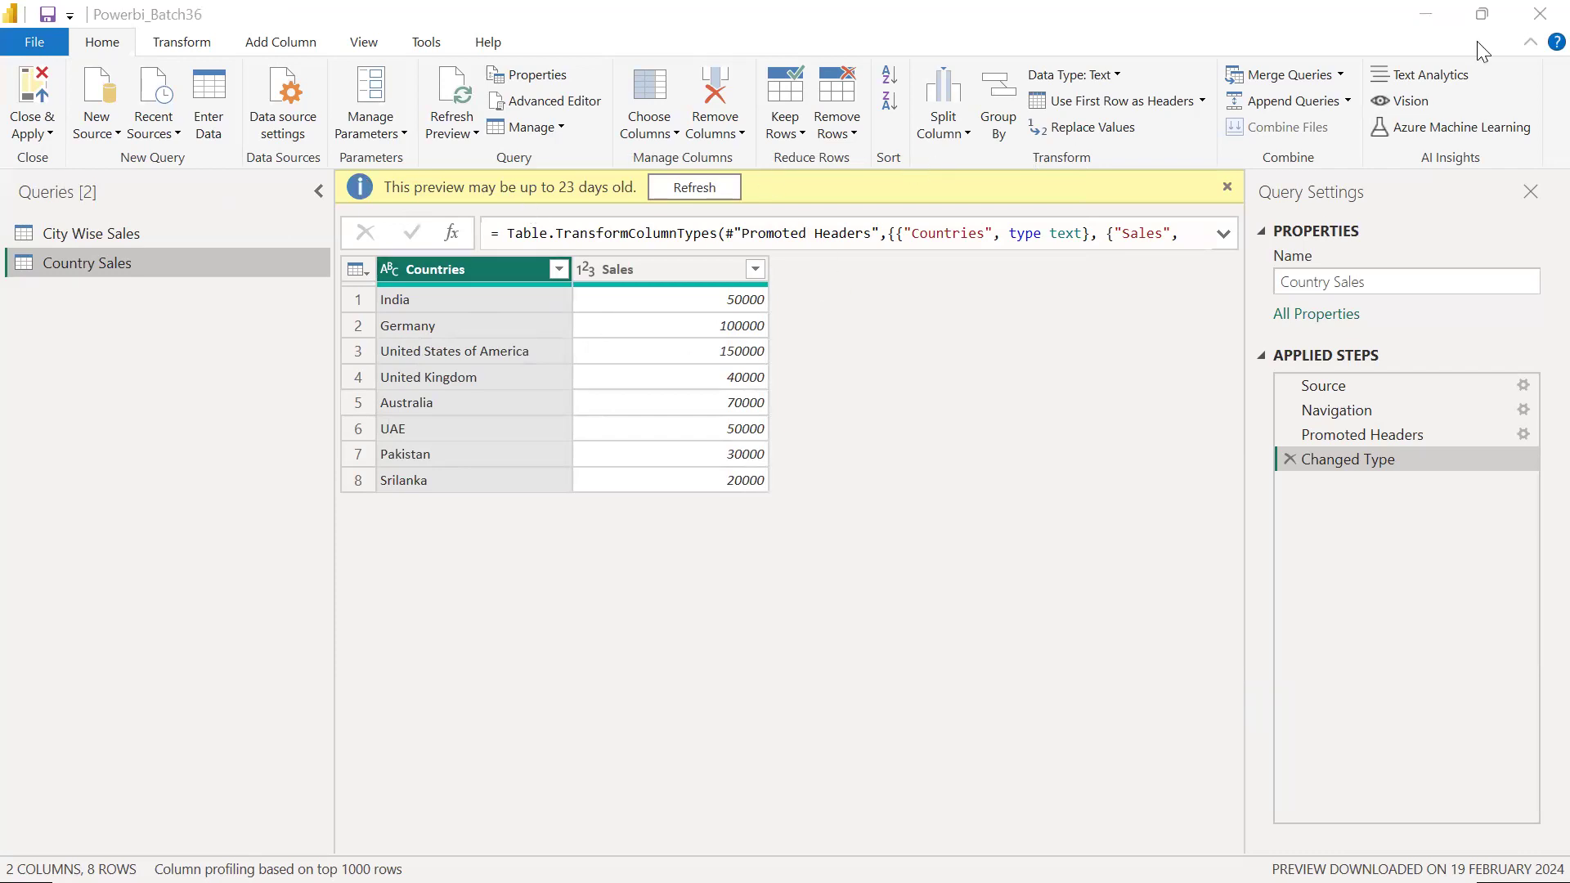
Step: Close the Power Query Editor without applying the query changes and return to the Powerbi_Batch36 report page
left_click(1525, 20)
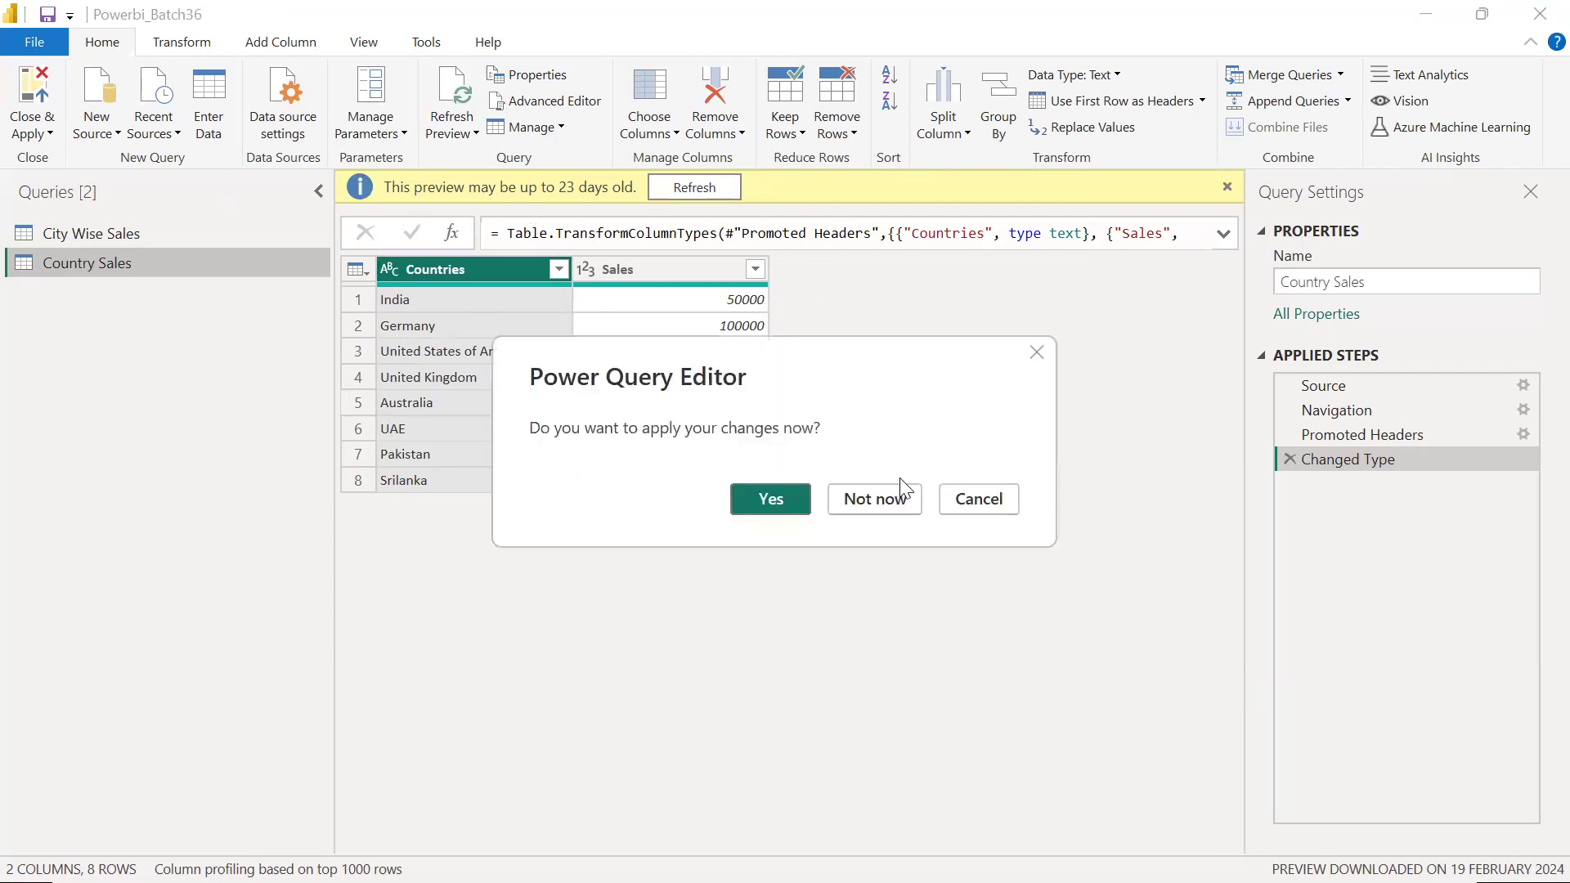
left_click(896, 507)
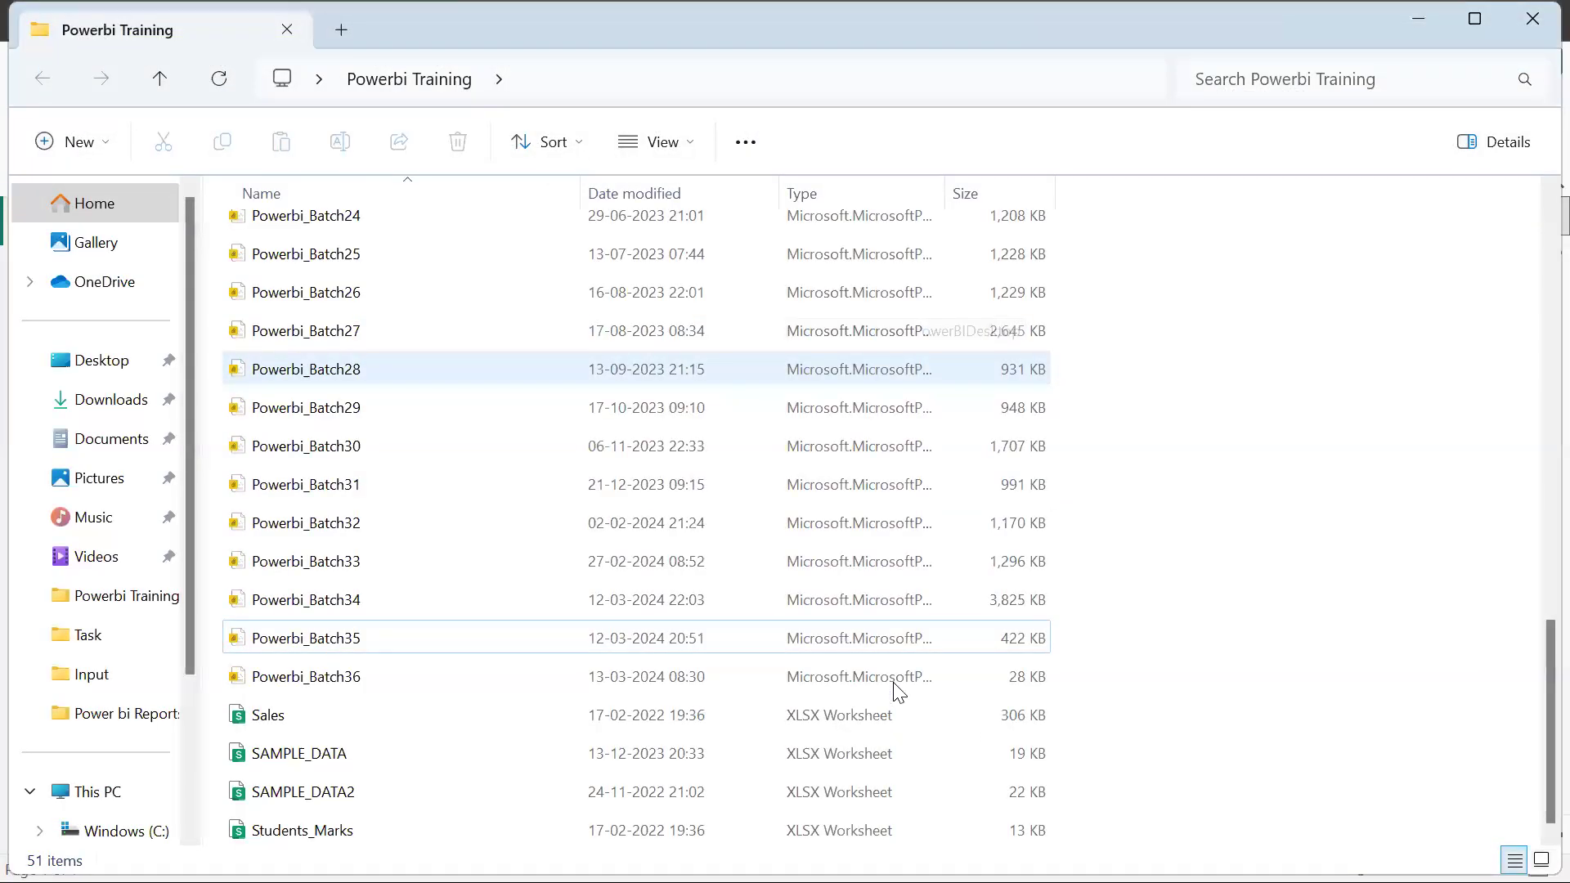
key("alt+Tab")
key("alt+Tab")
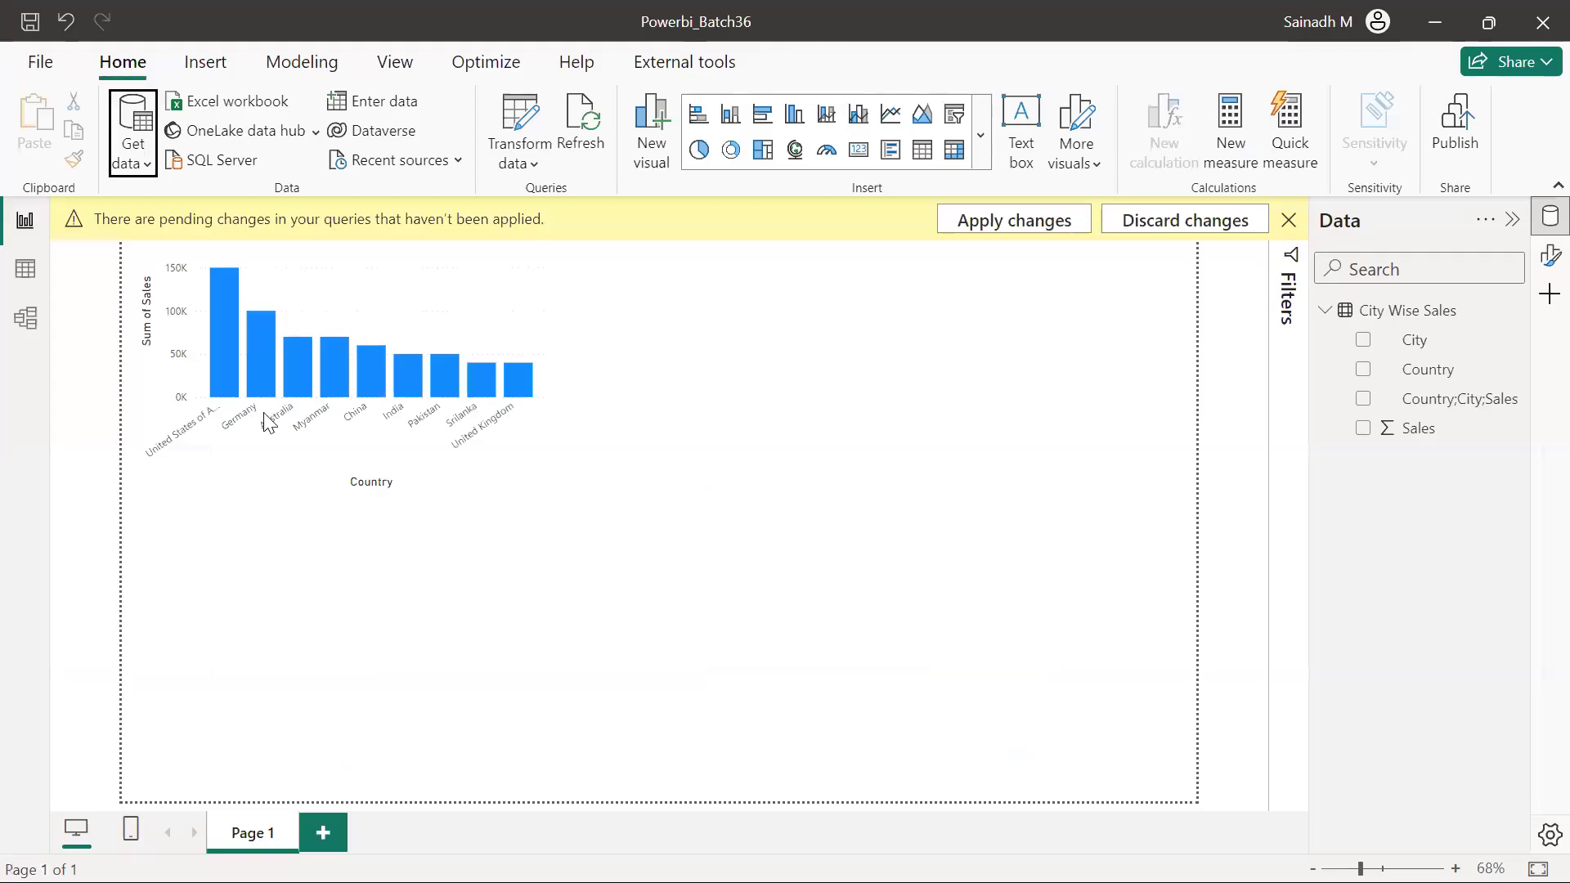
left_click(914, 626)
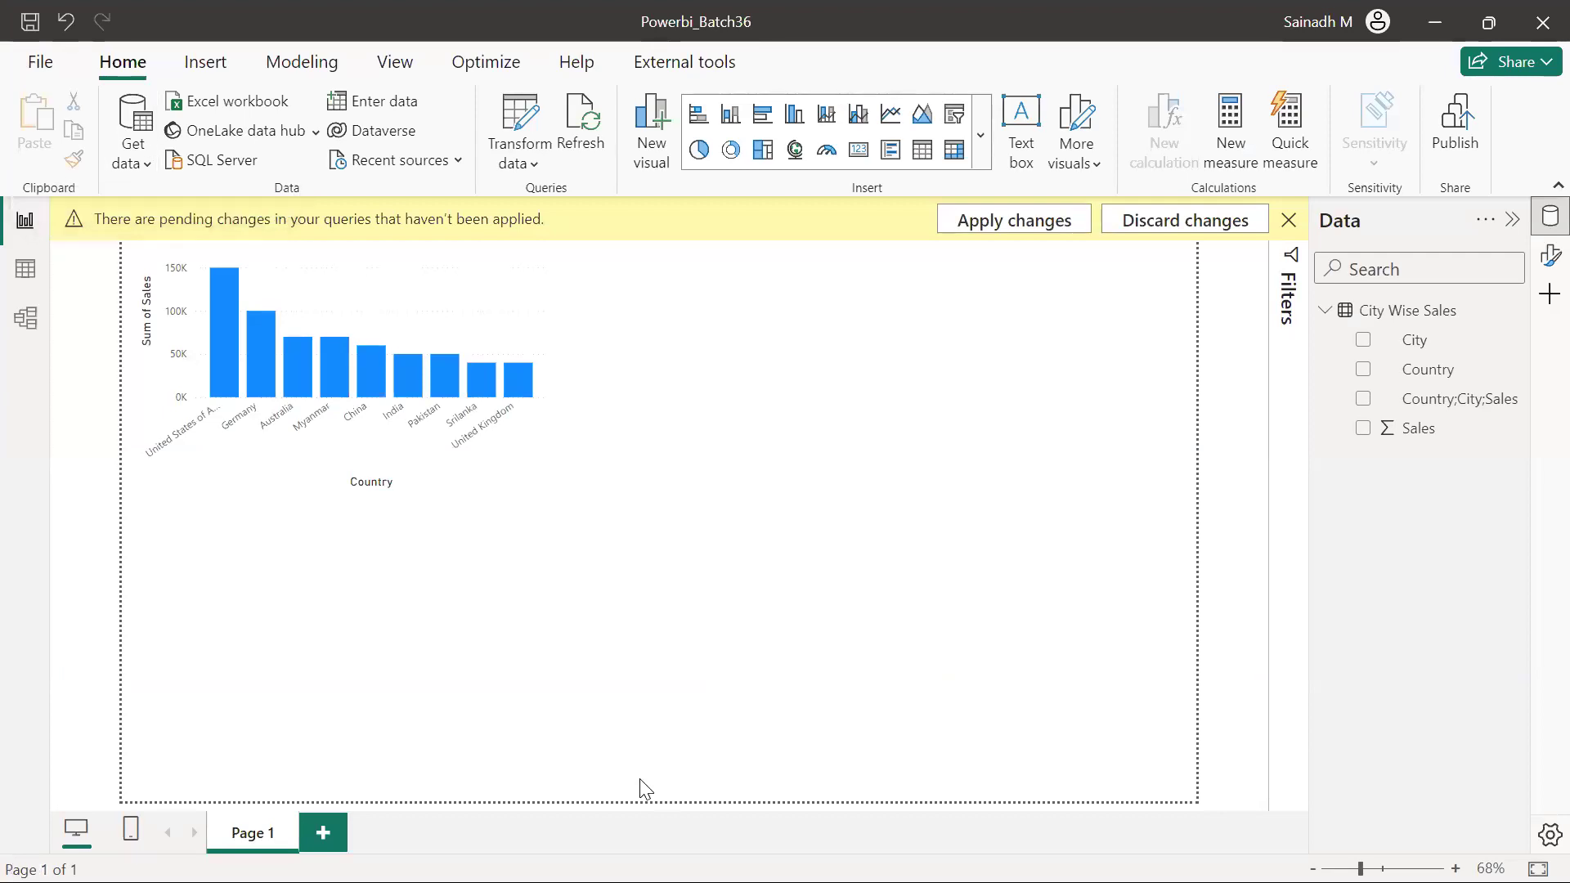
Step: Review the Source–PQE–Model diagram in Paint, return to the report and reopen the Power Query Editor
key("alt+Tab")
key("alt+Tab")
key("alt+Tab")
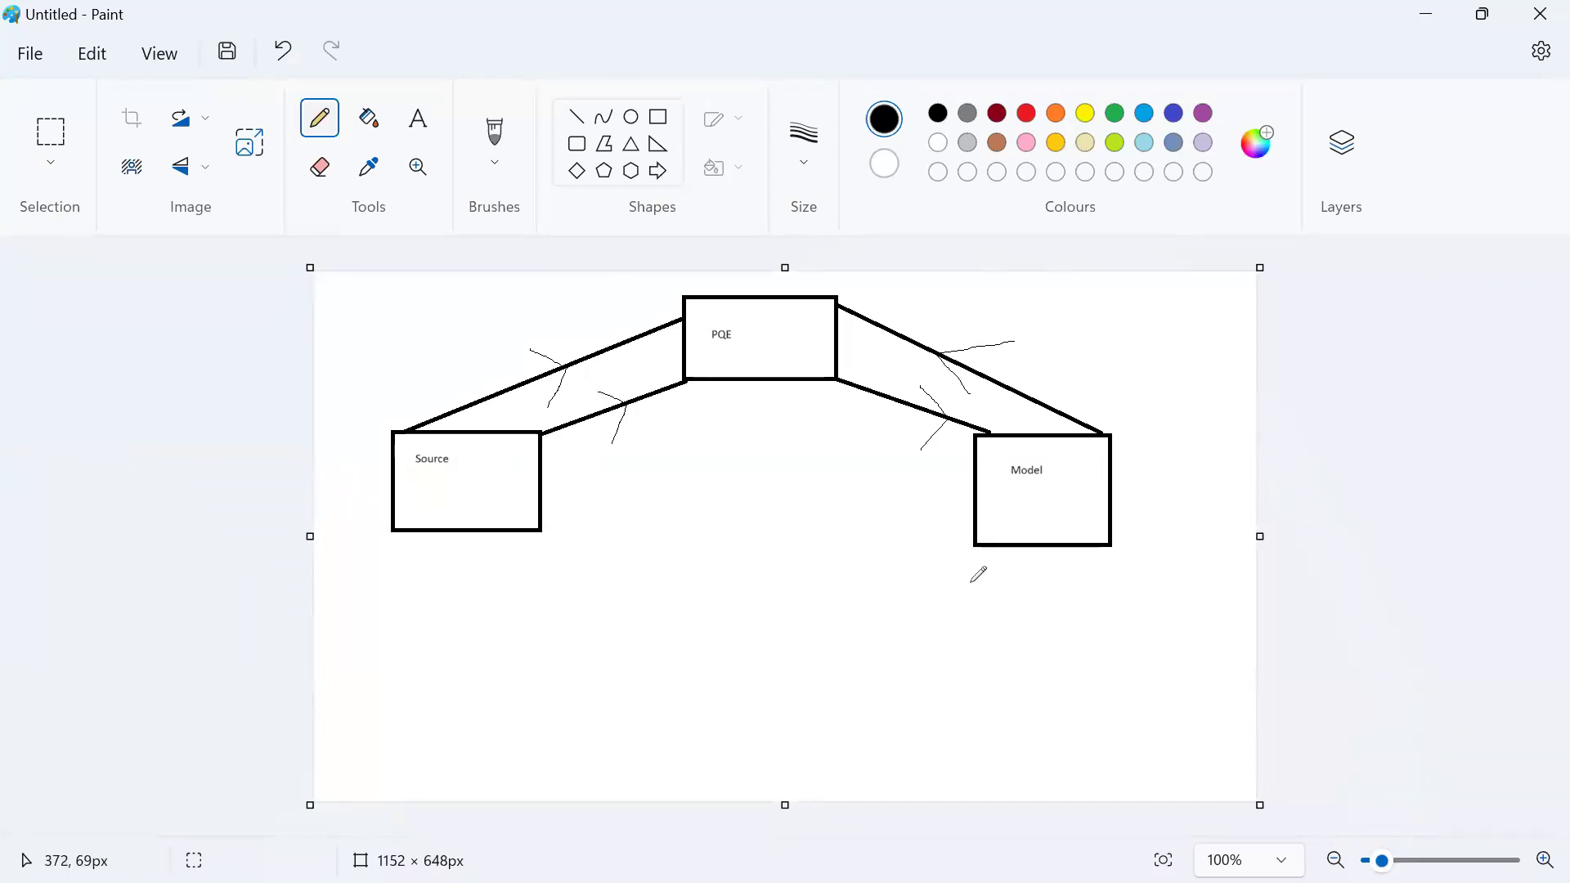
key("alt+Tab")
key("alt+Tab")
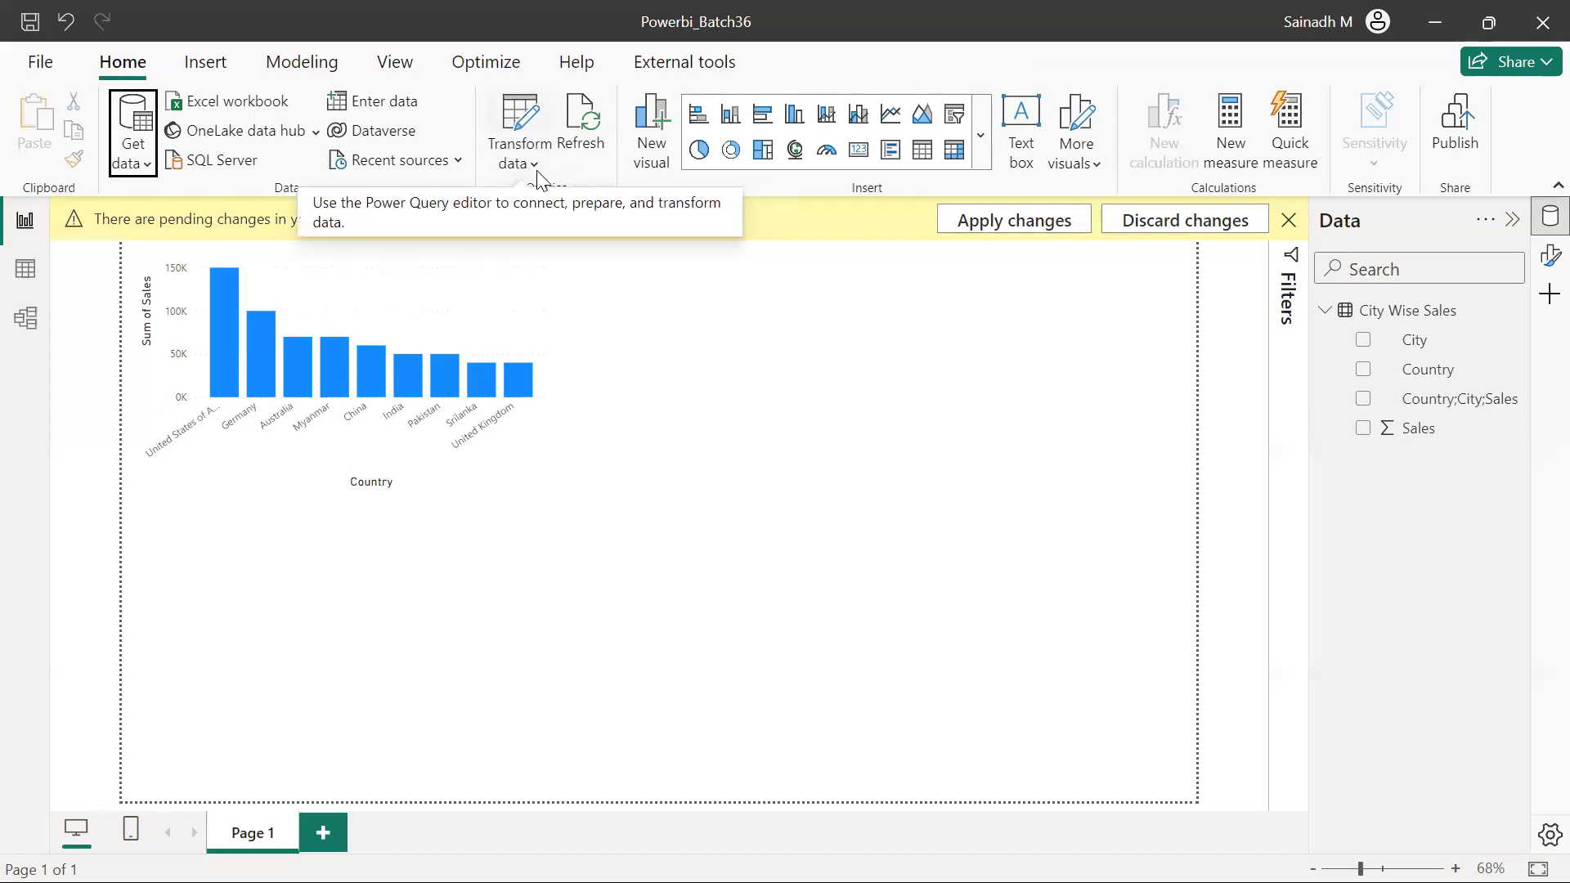
left_click(524, 111)
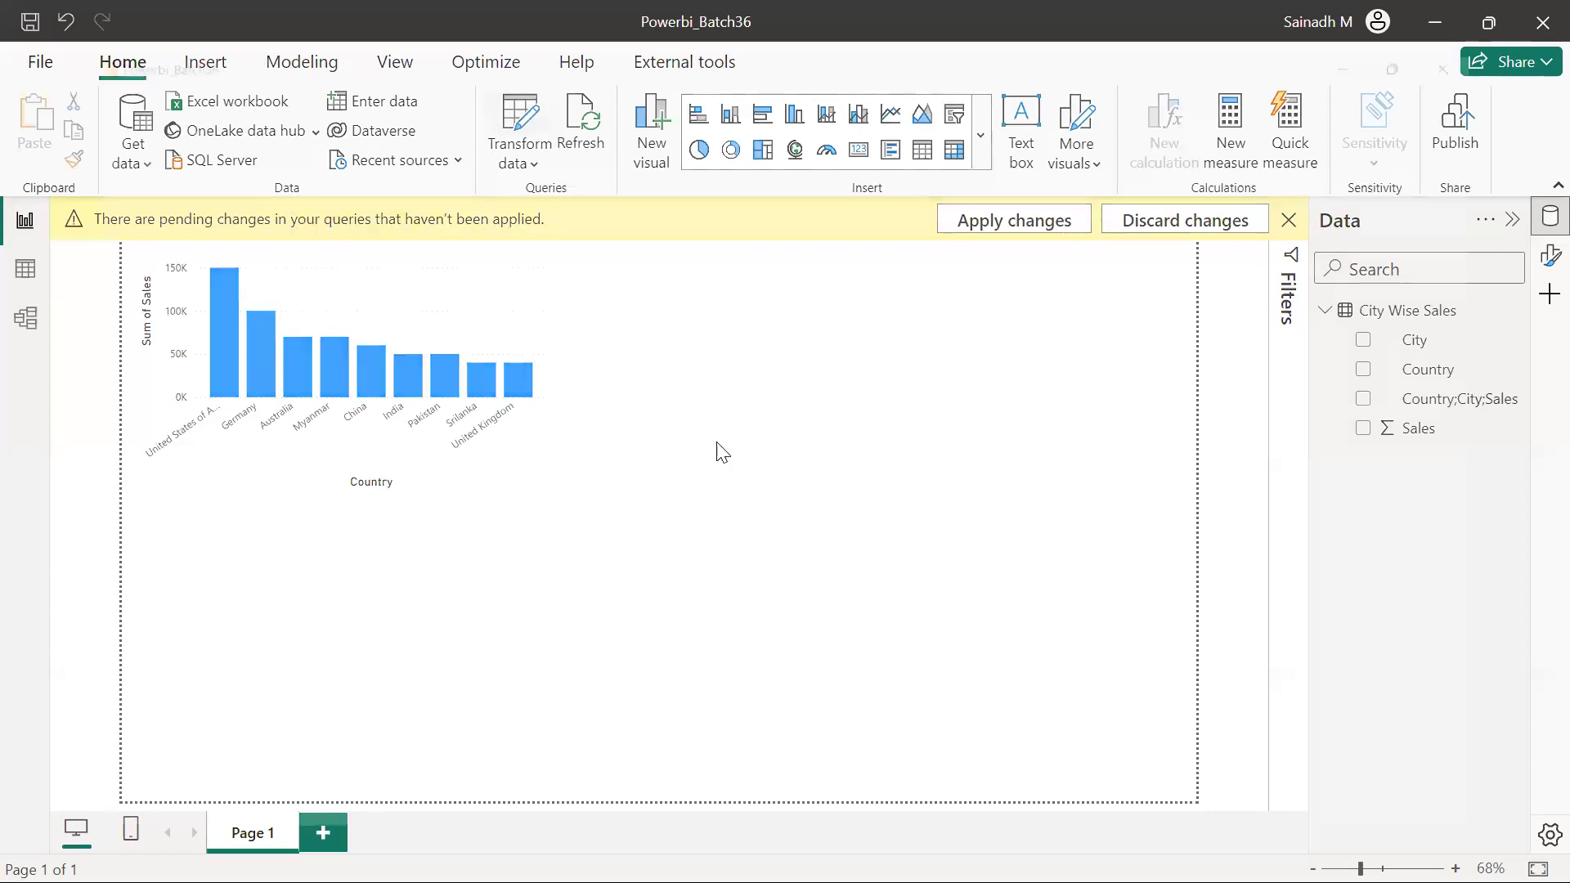
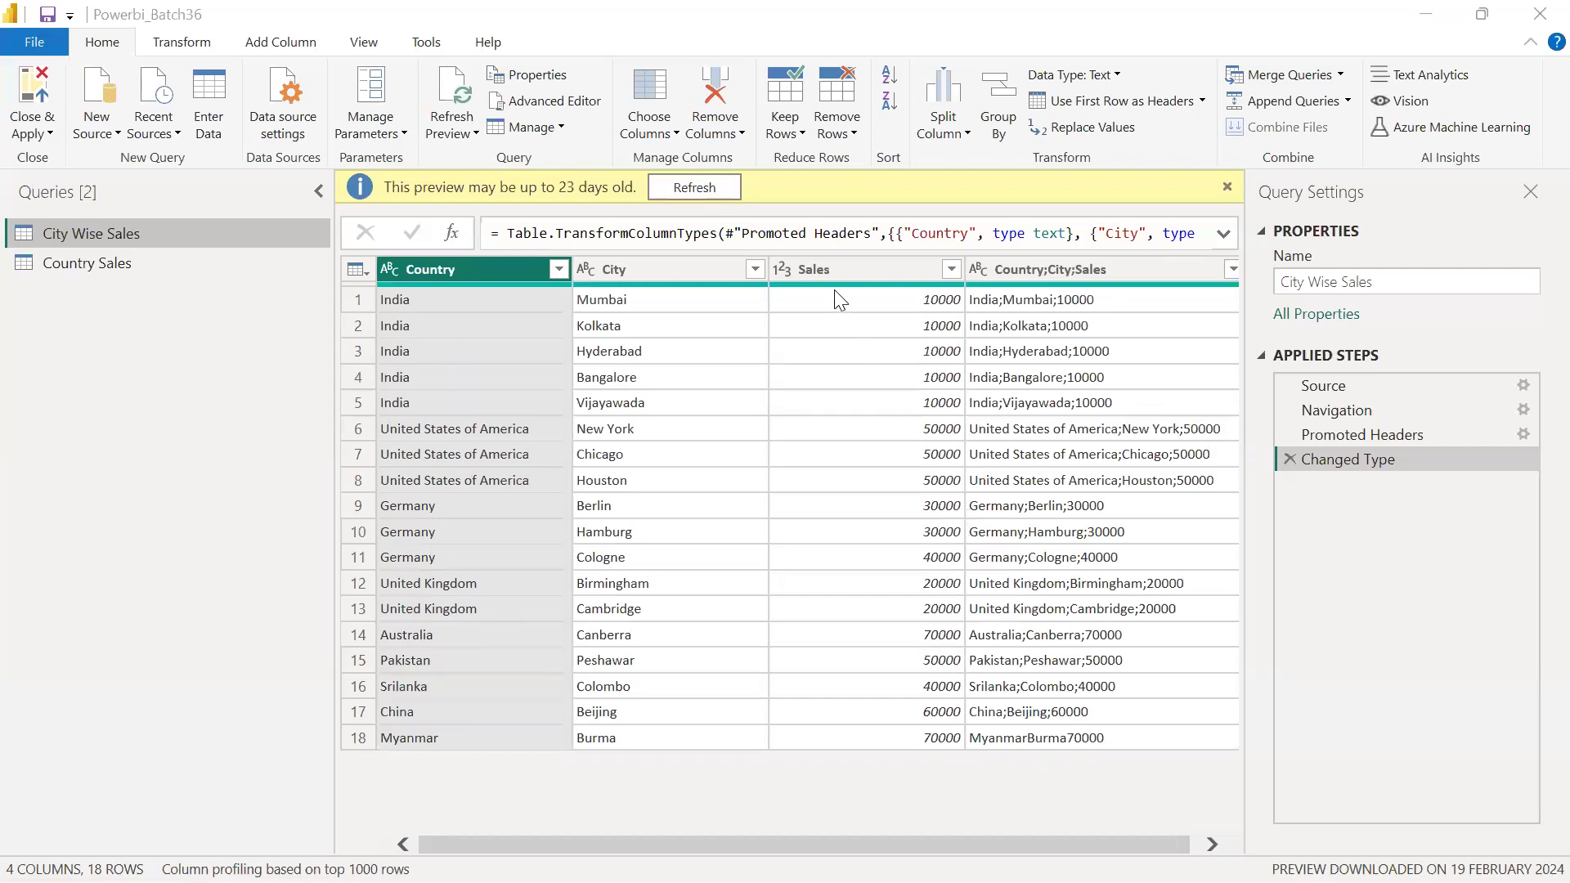
Step: Examine the data types of the Country and Sales columns in City Wise Sales, and the types available for Country
left_click(882, 268)
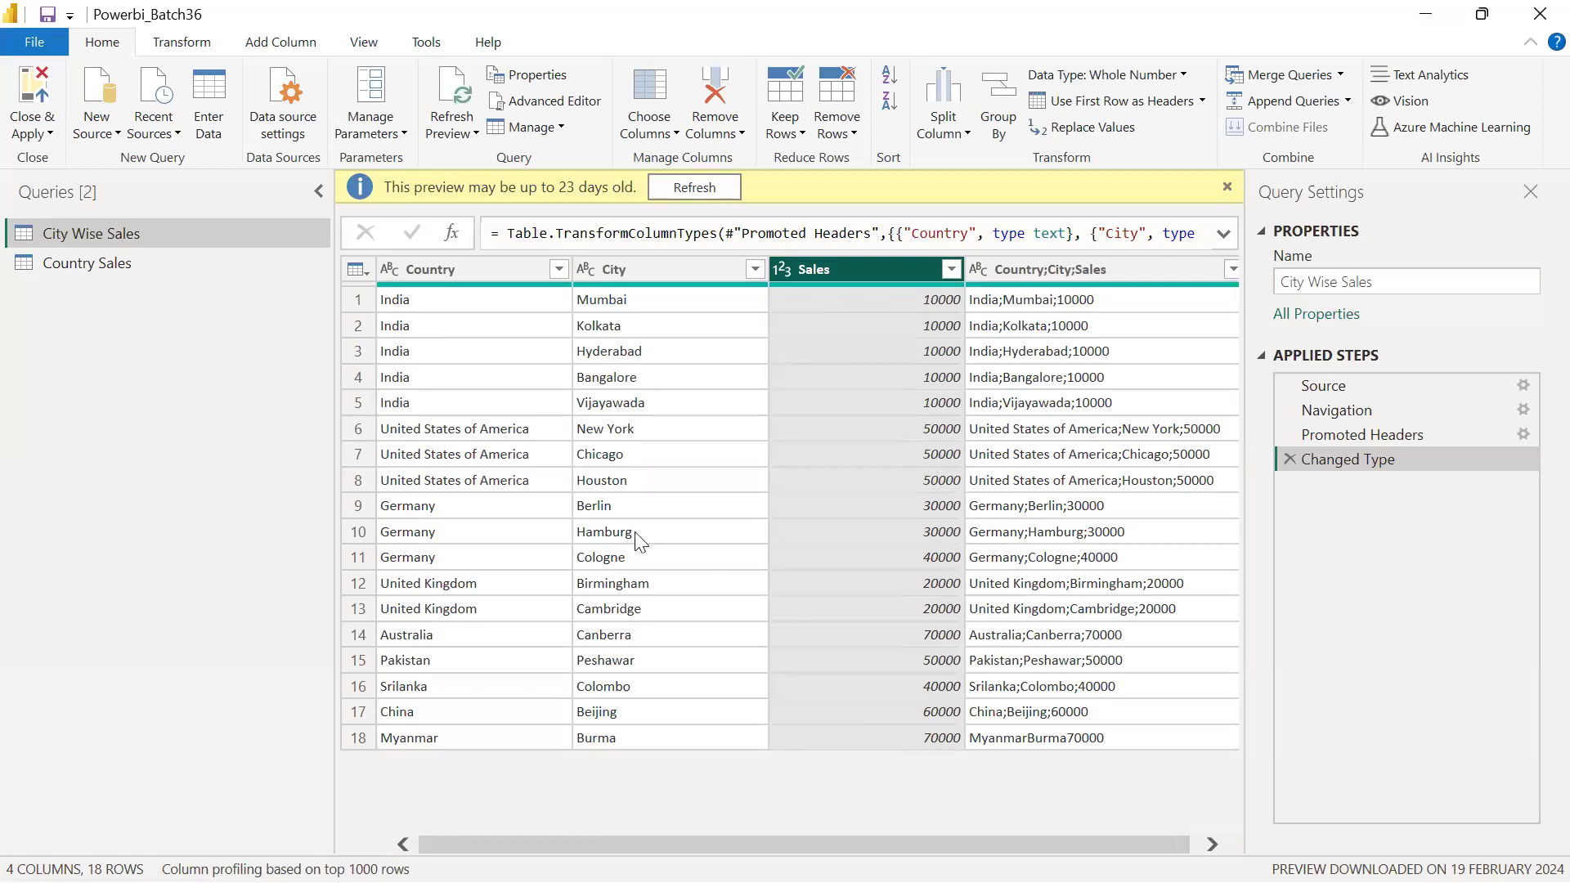
left_click(455, 274)
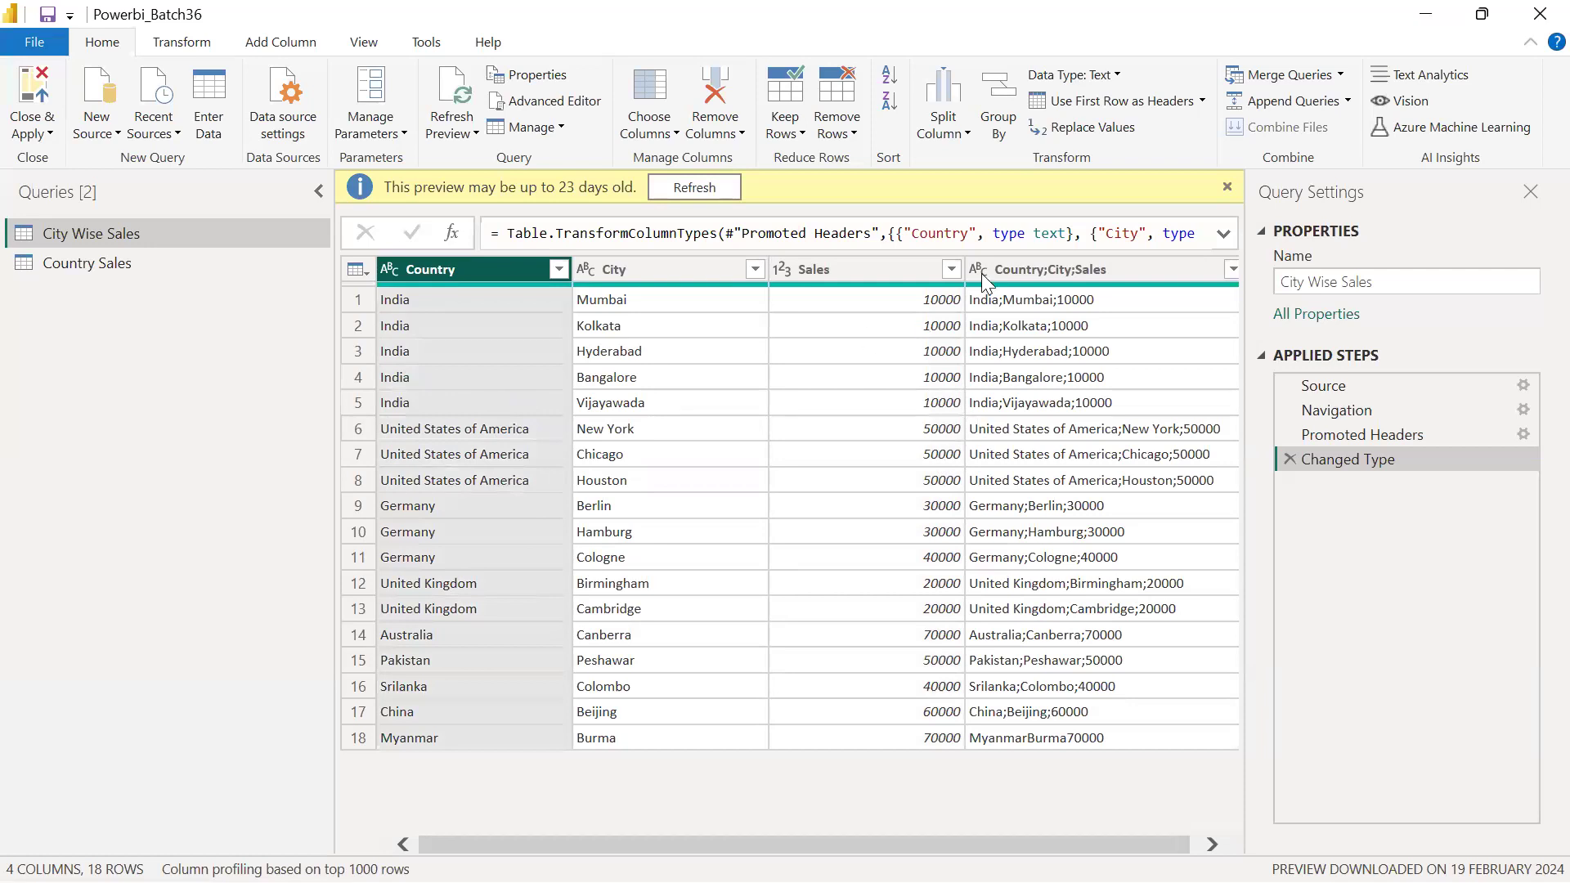
left_click(875, 275)
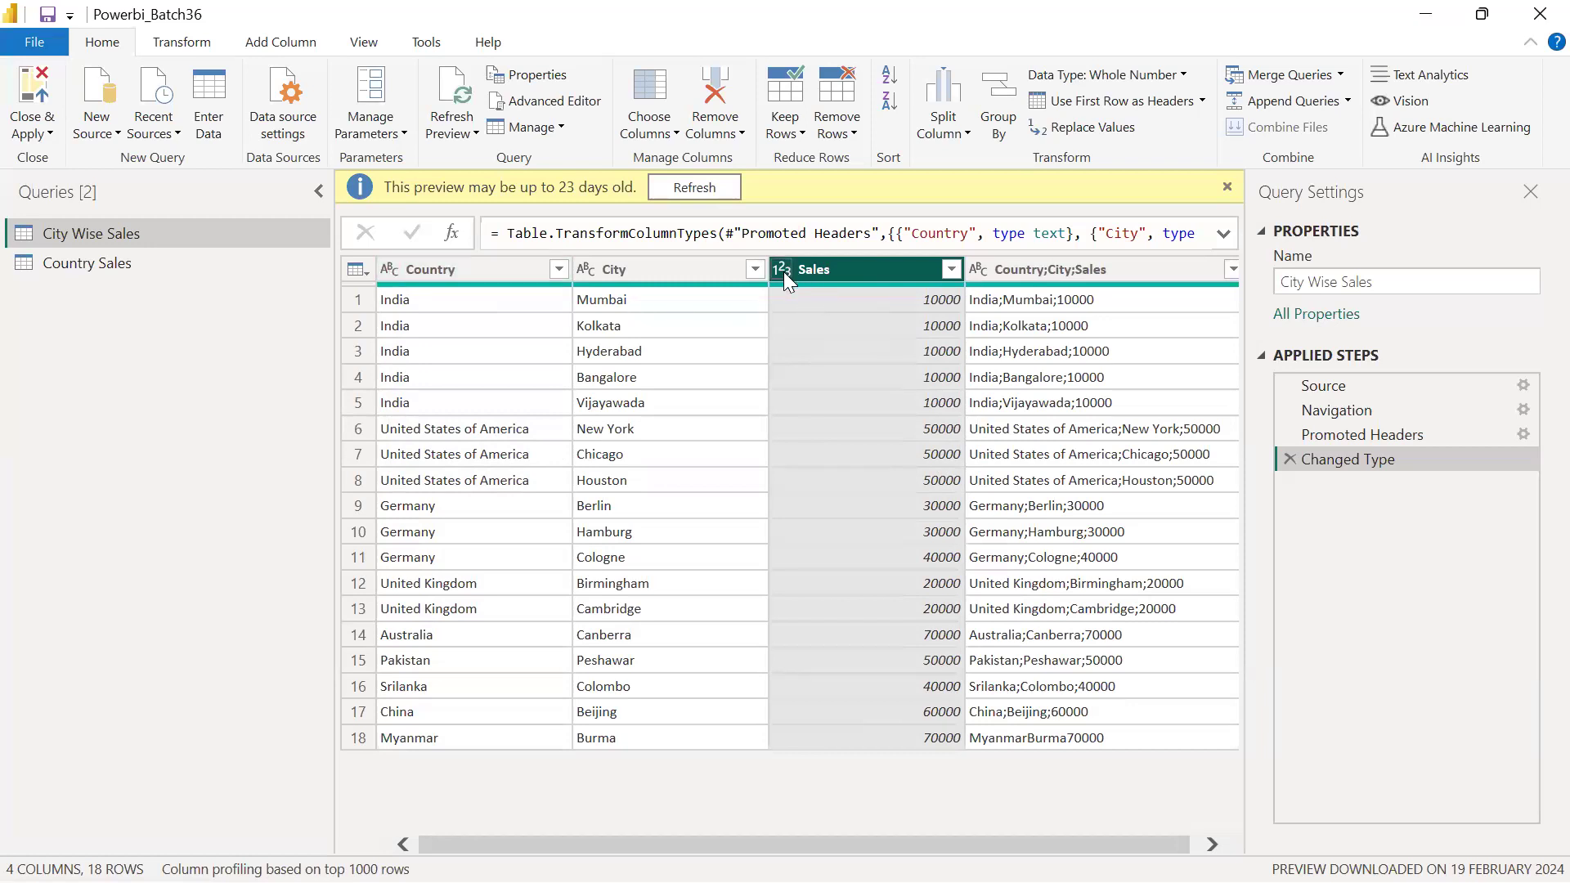
left_click(387, 268)
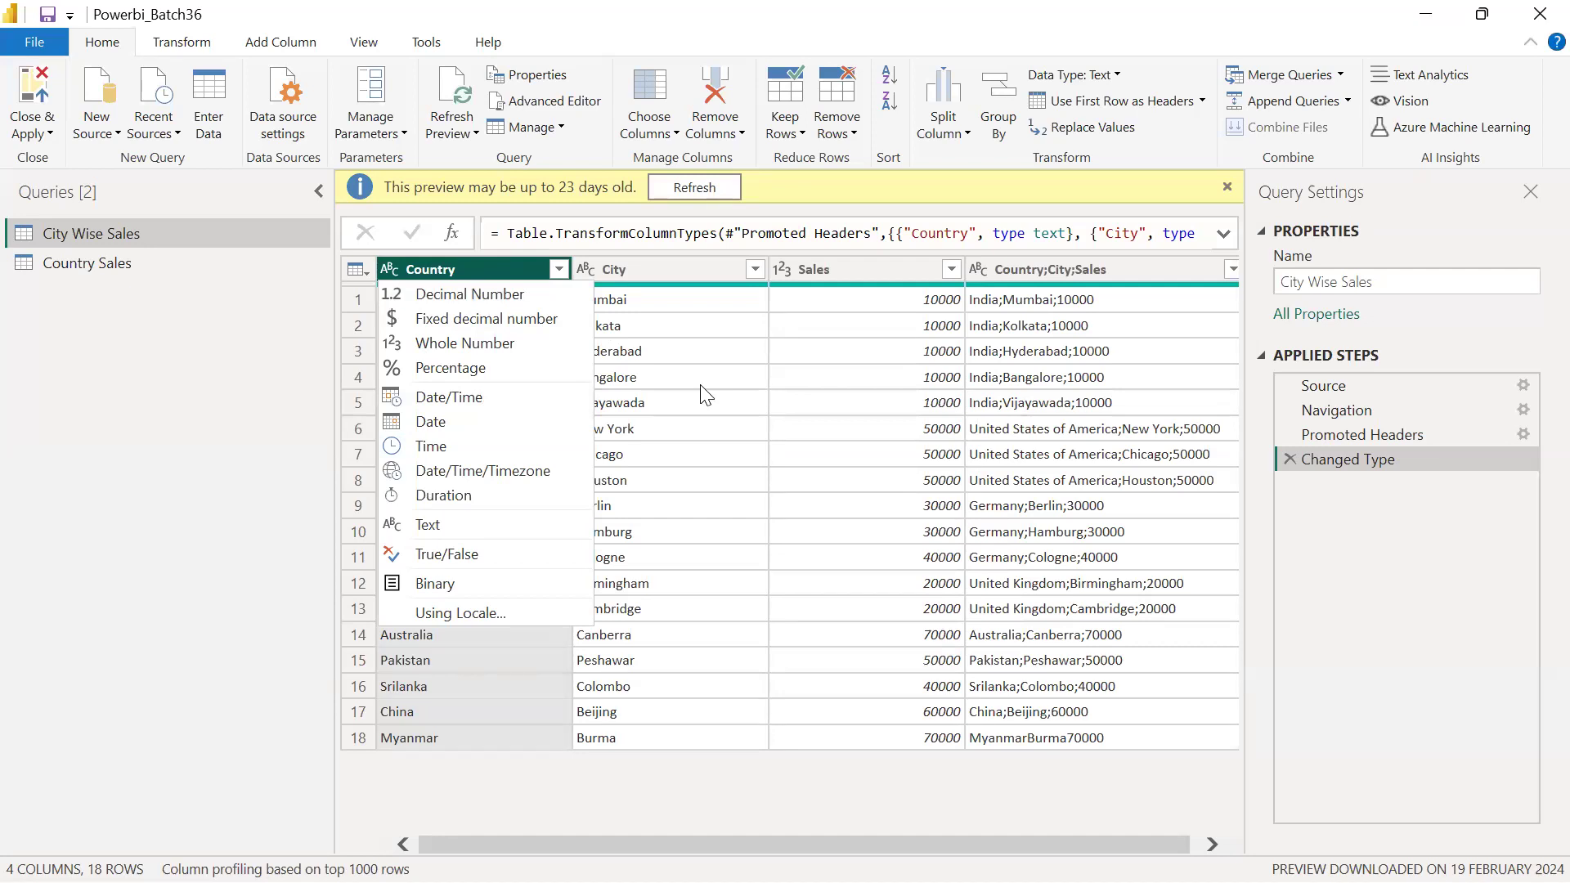
left_click(875, 332)
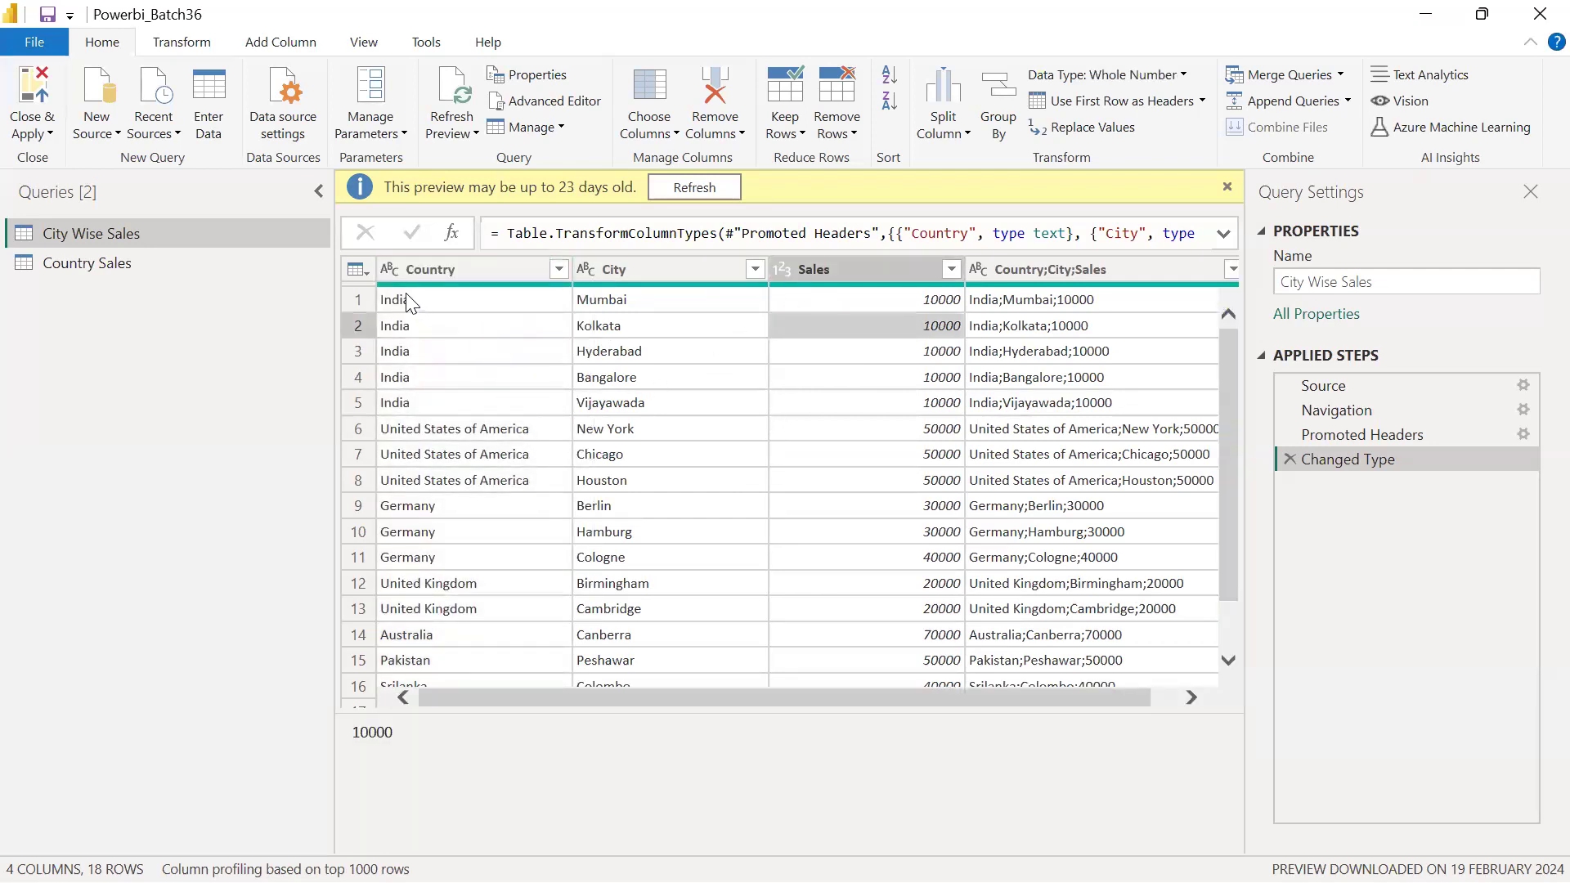
left_click(388, 268)
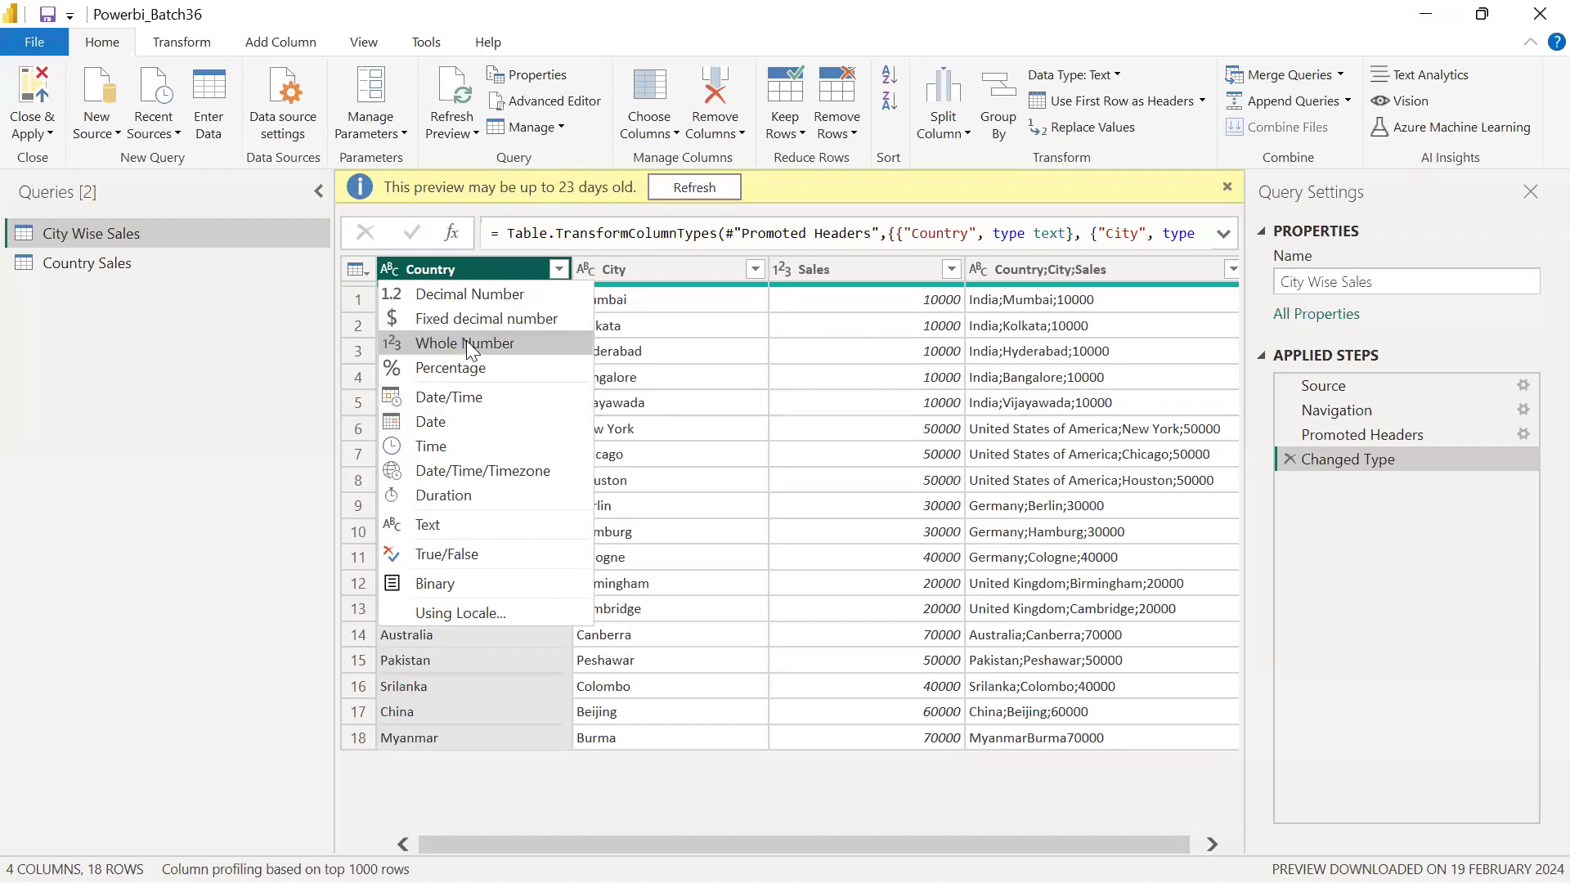
left_click(723, 403)
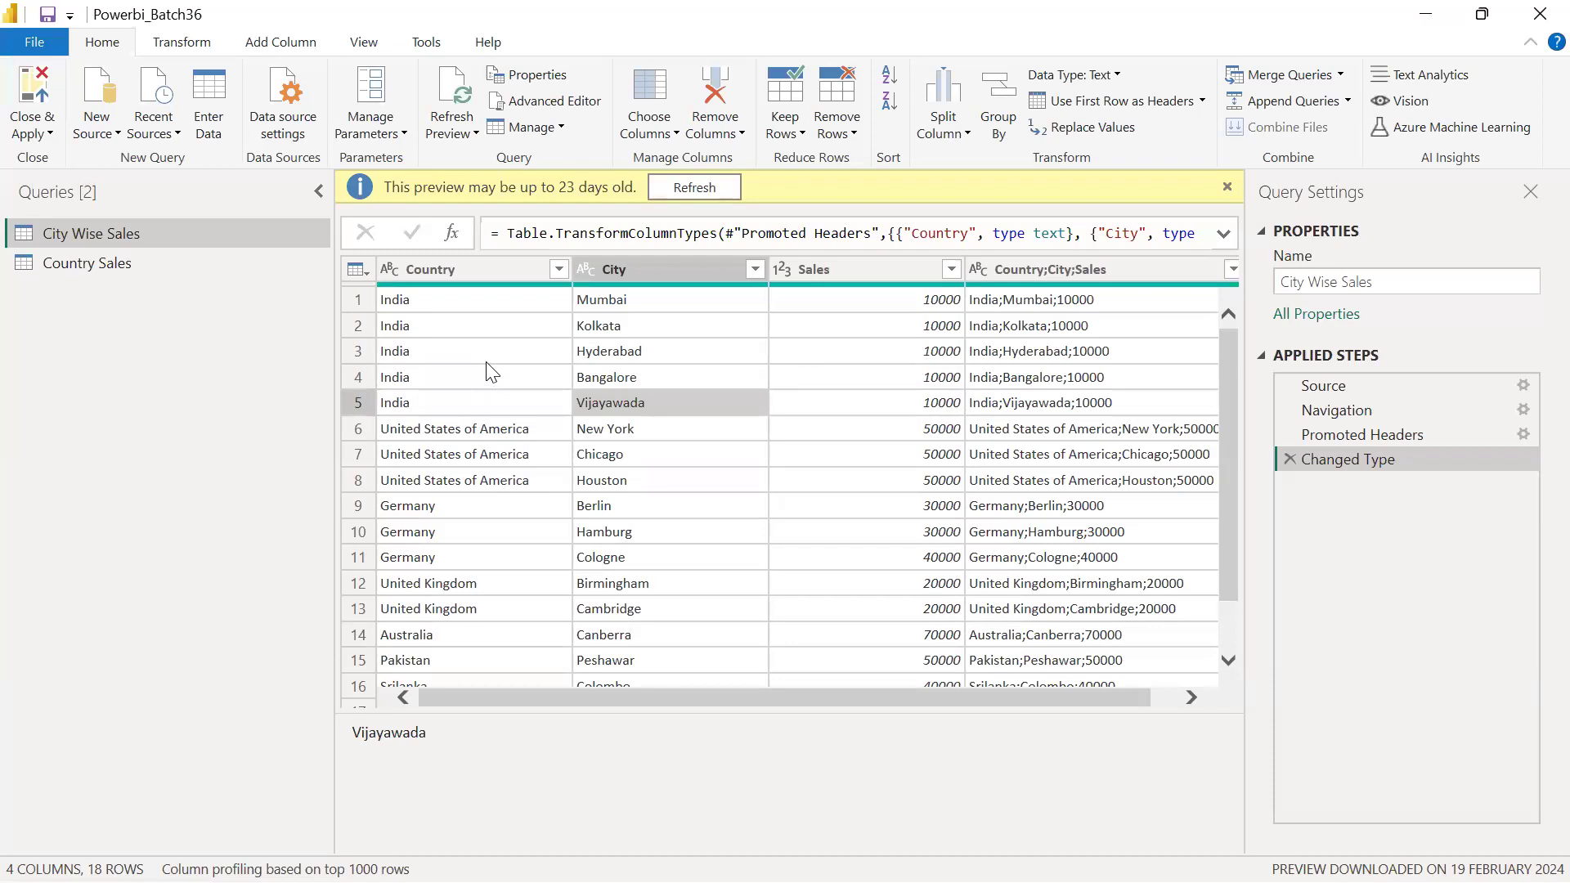
Step: Change the Country column's type to Whole Number and the Sales column's type to Text, replacing the current conversions
left_click(387, 268)
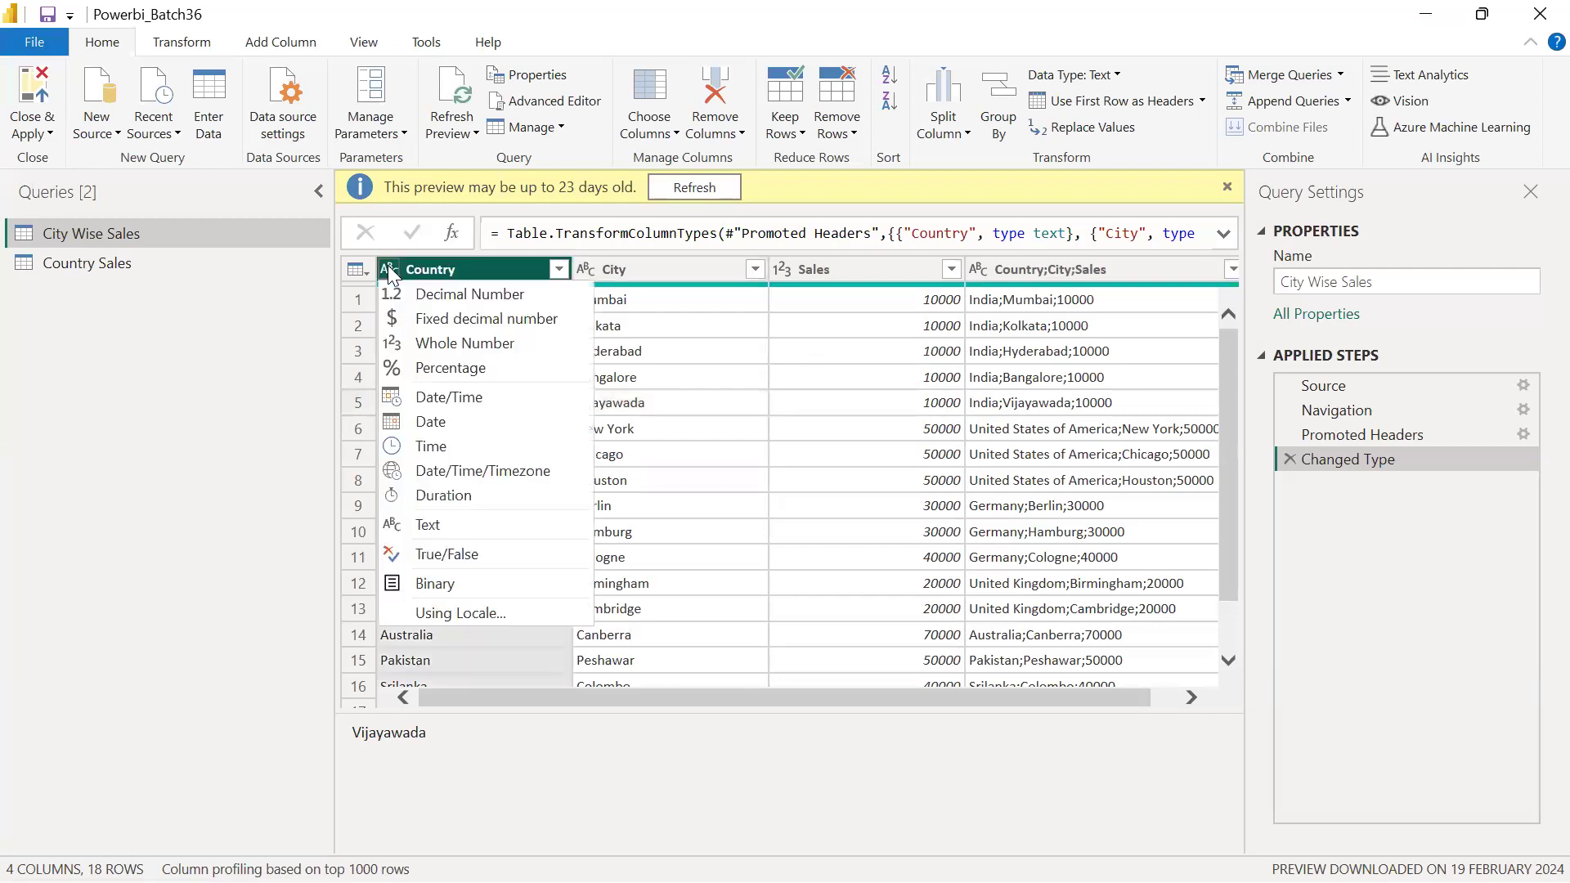
left_click(440, 340)
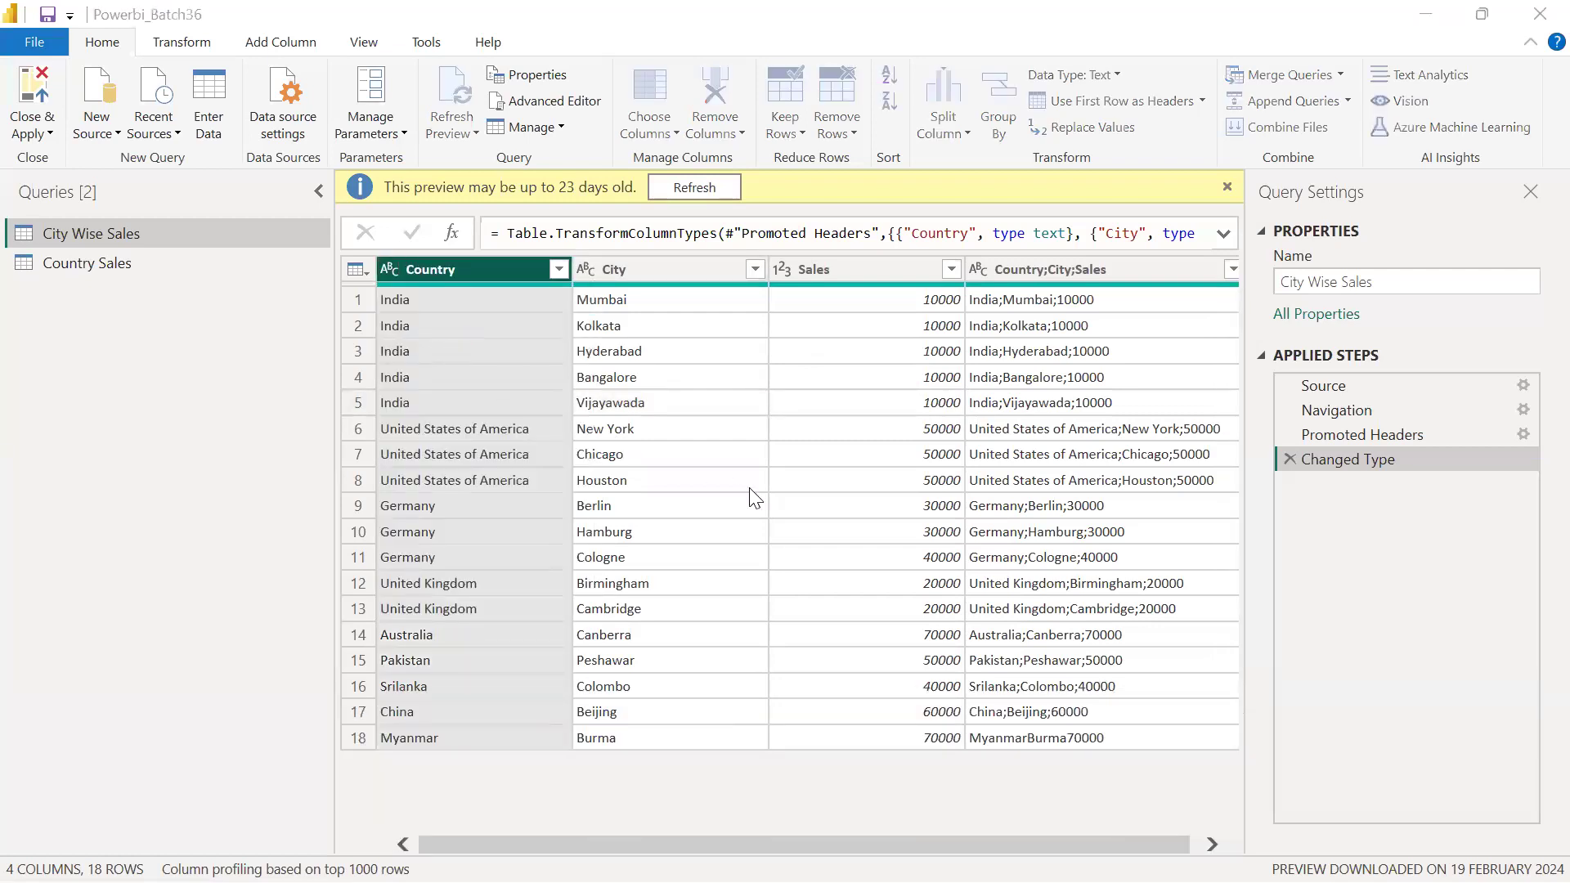
left_click(814, 512)
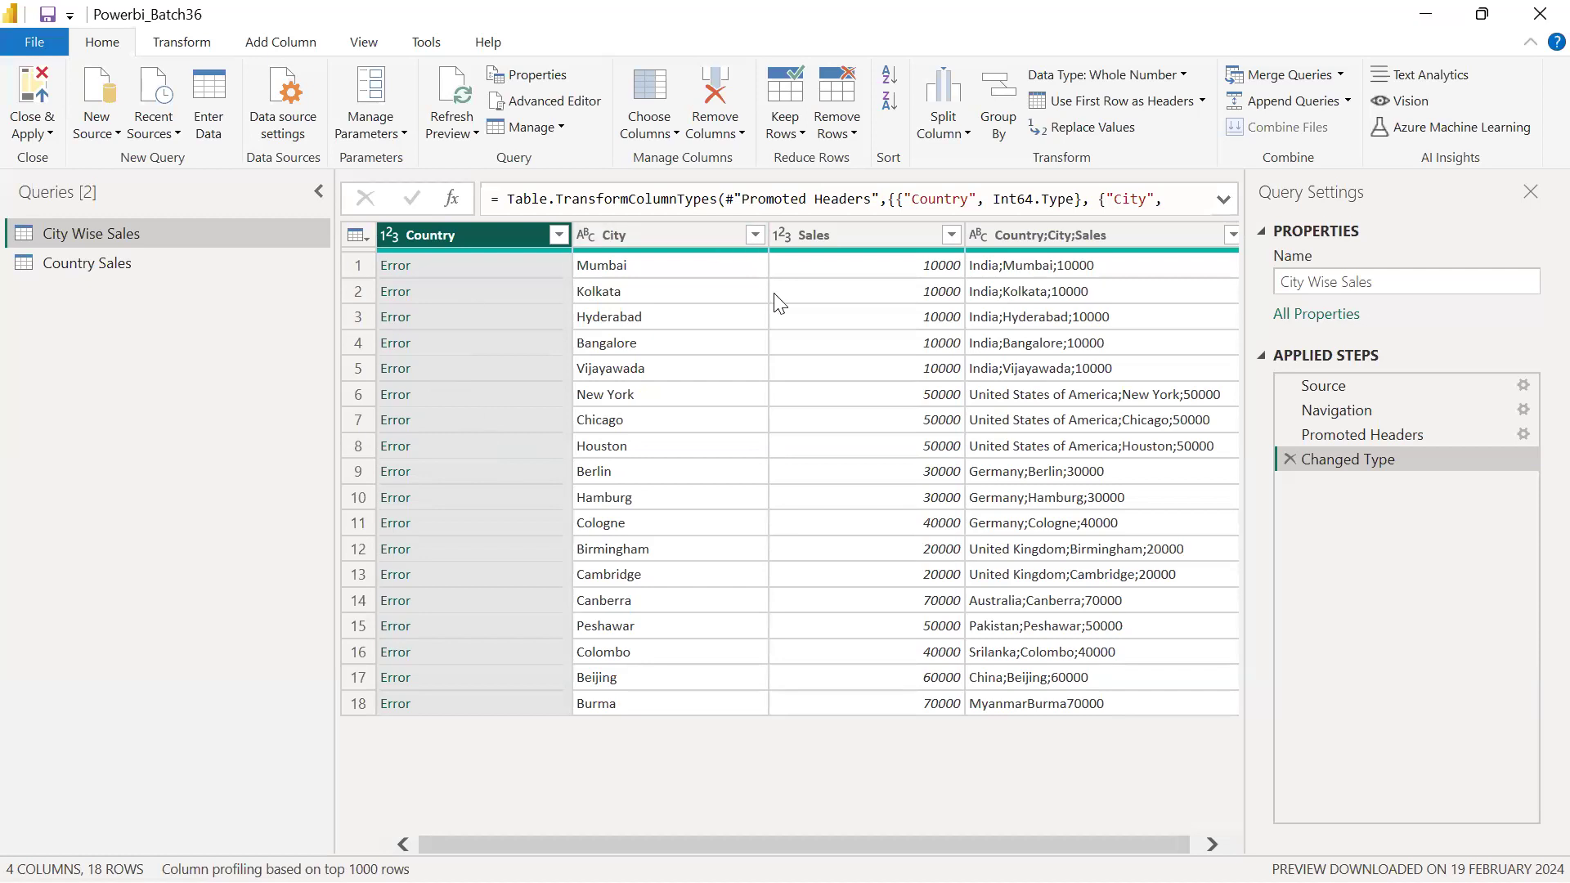
left_click(781, 236)
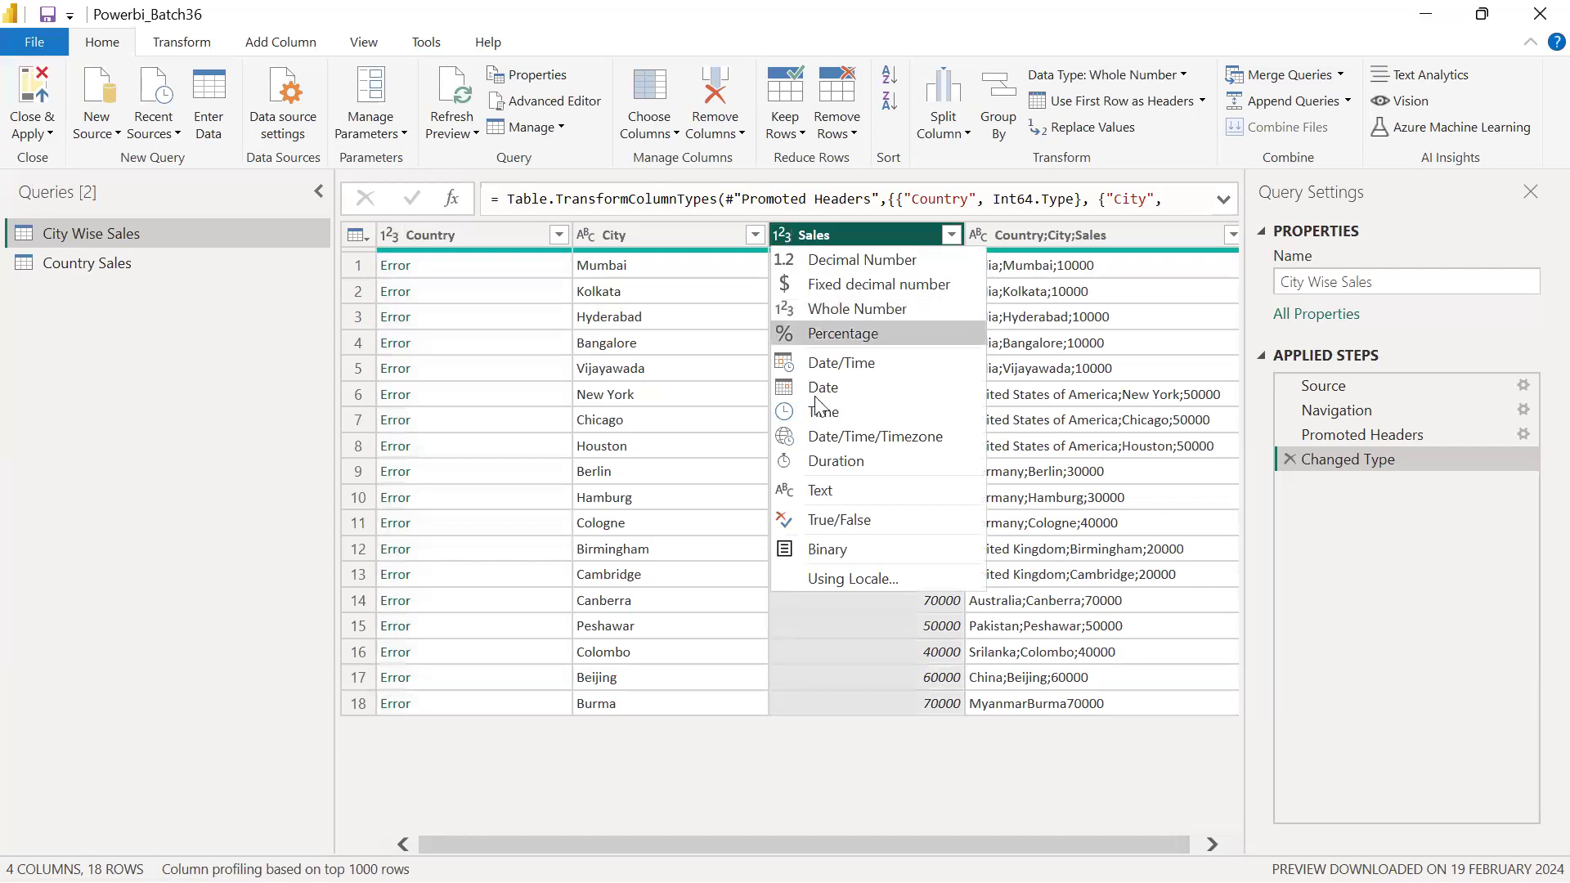
left_click(819, 488)
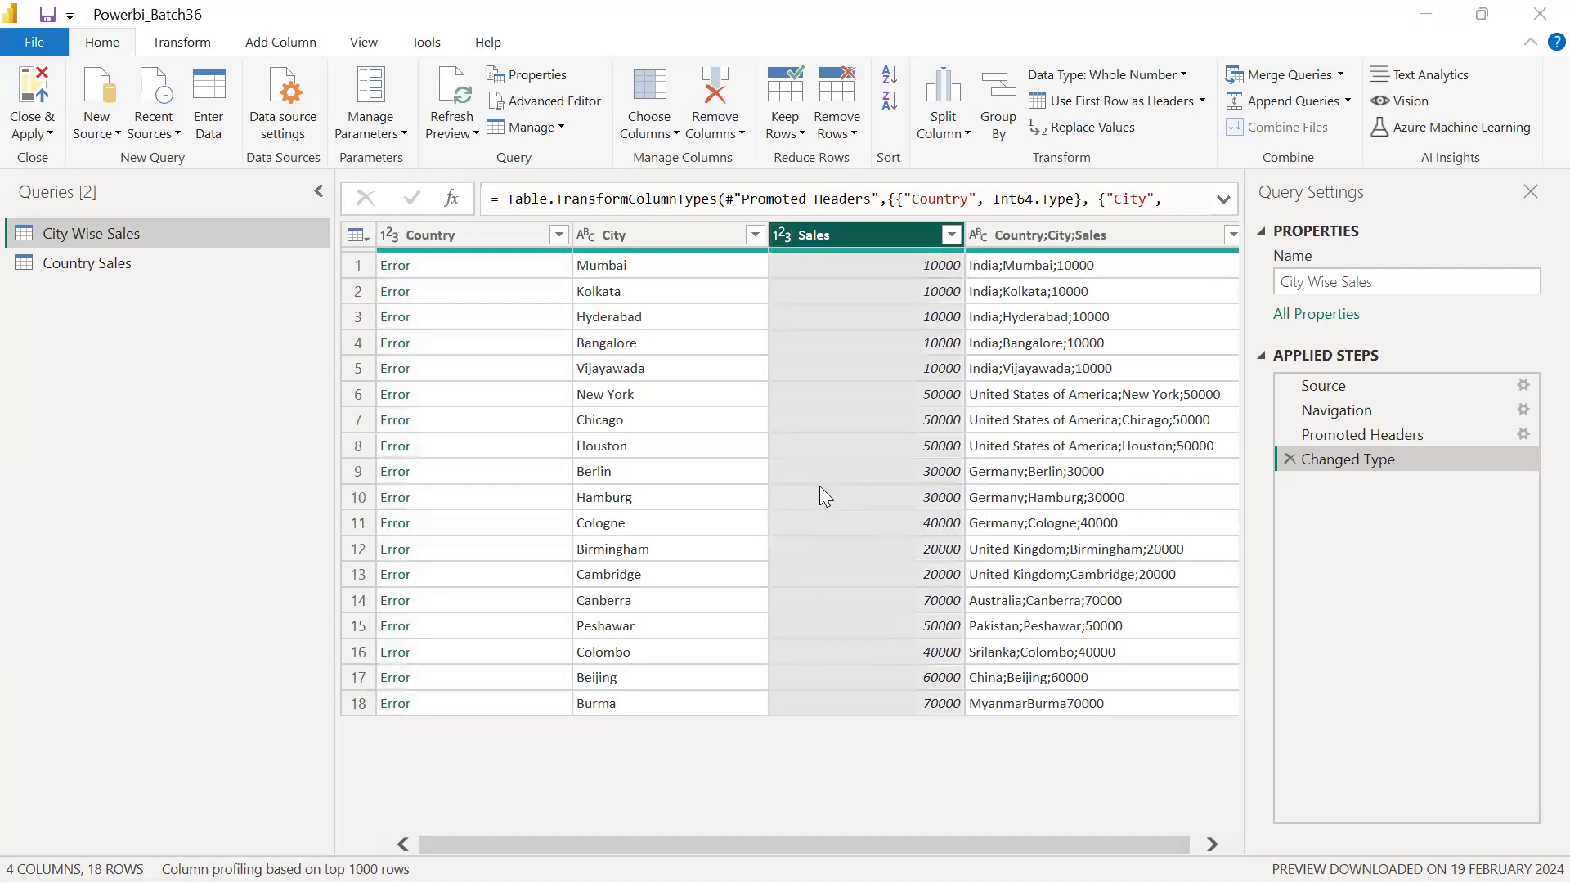
left_click(849, 515)
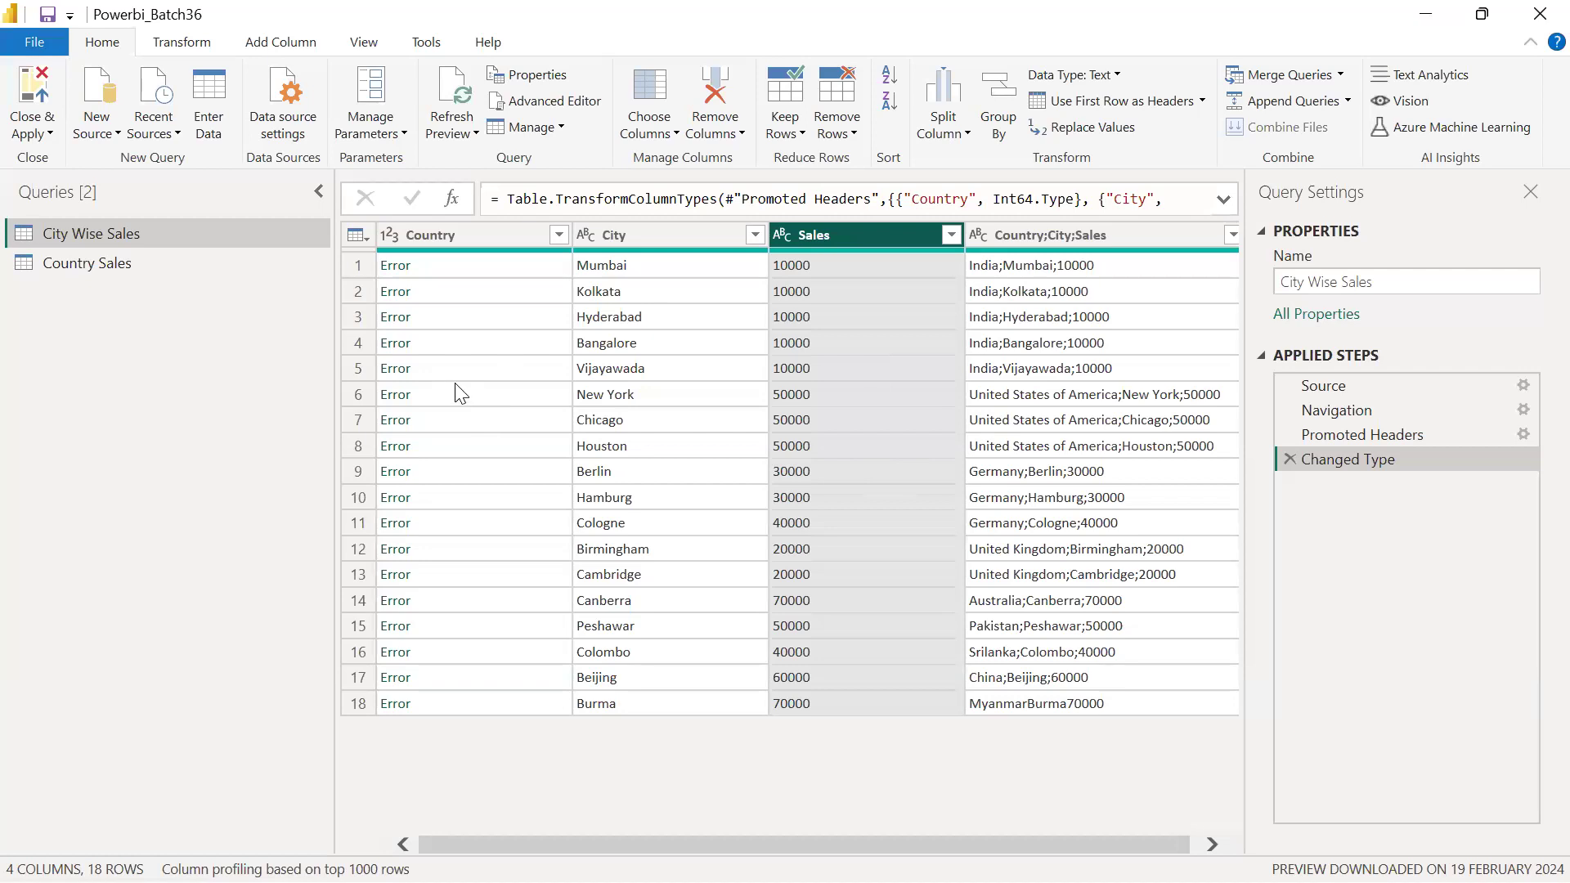
Step: Set the Sales column back to Whole Number and the Country column back to Text, replacing the current conversions
left_click(781, 233)
left_click(822, 308)
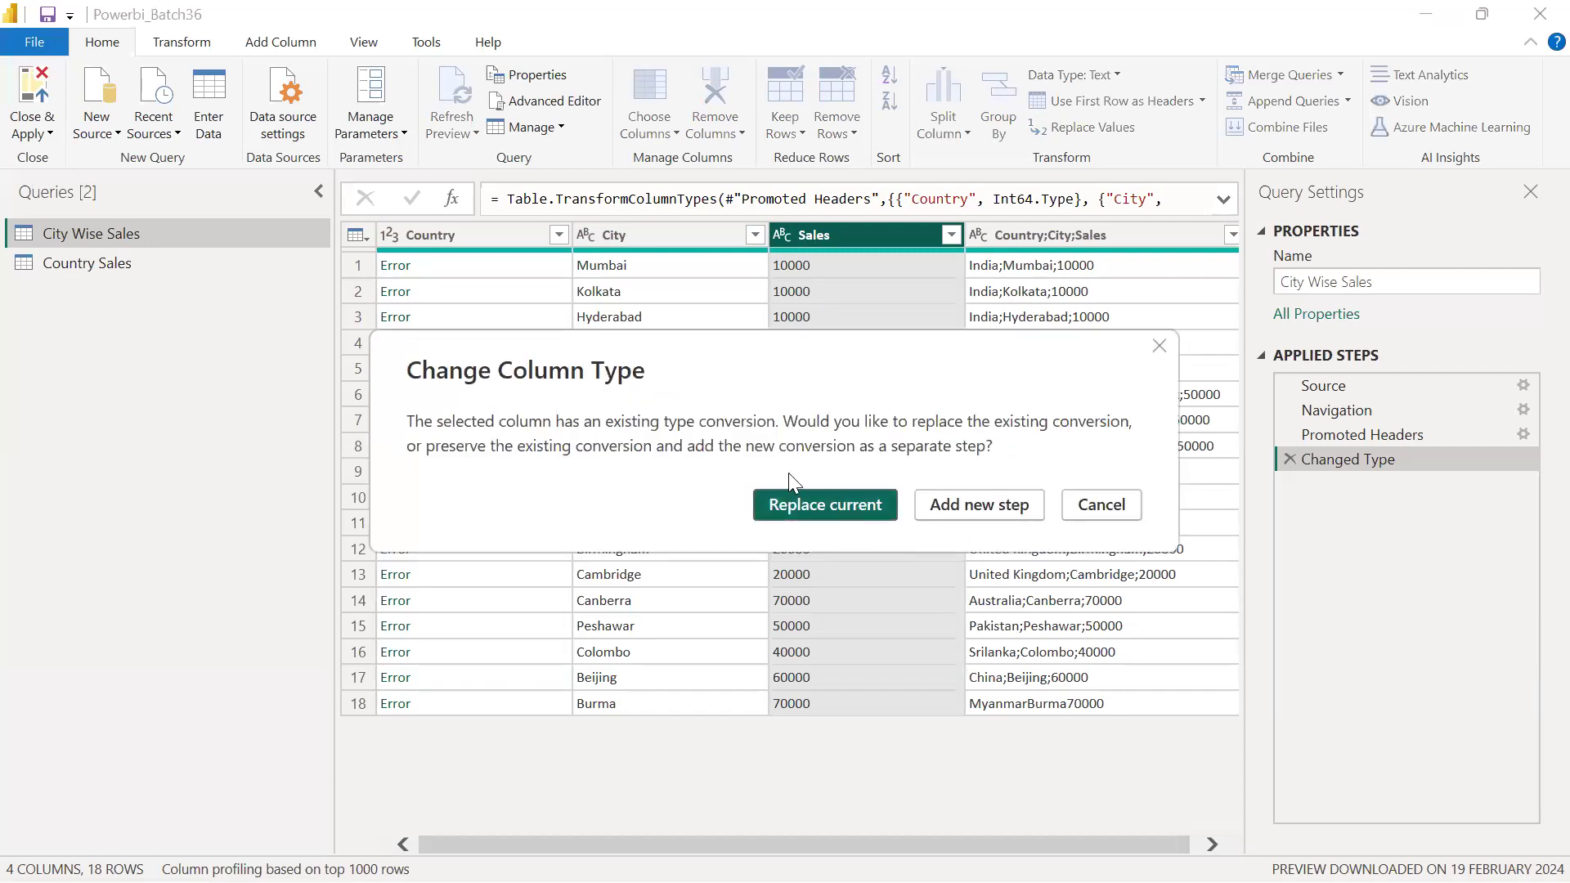
key("Escape")
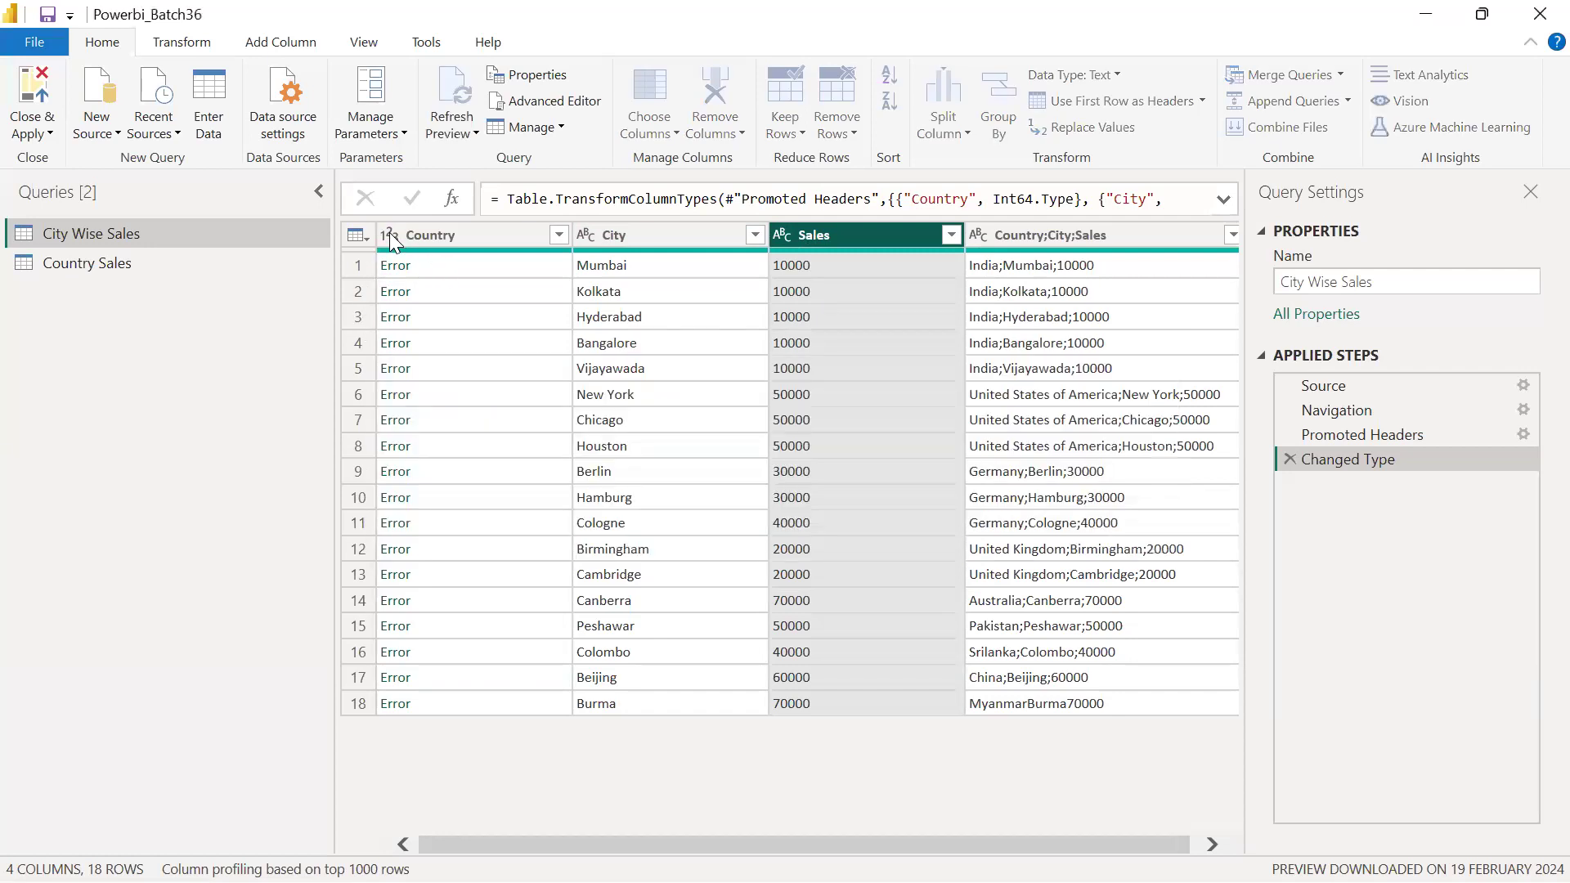
left_click(390, 232)
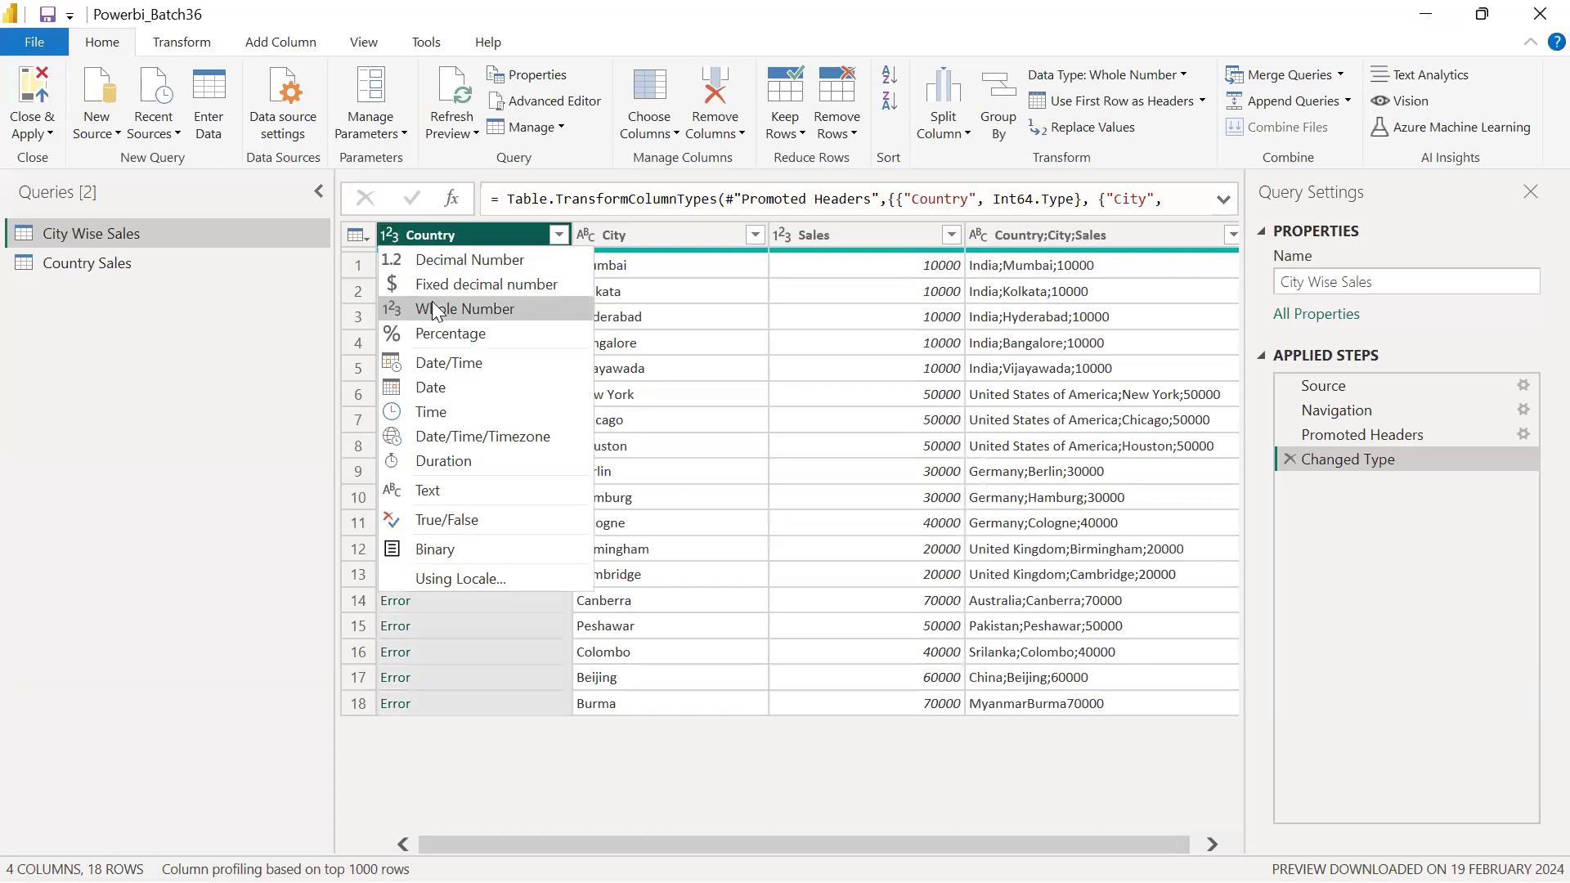
left_click(453, 489)
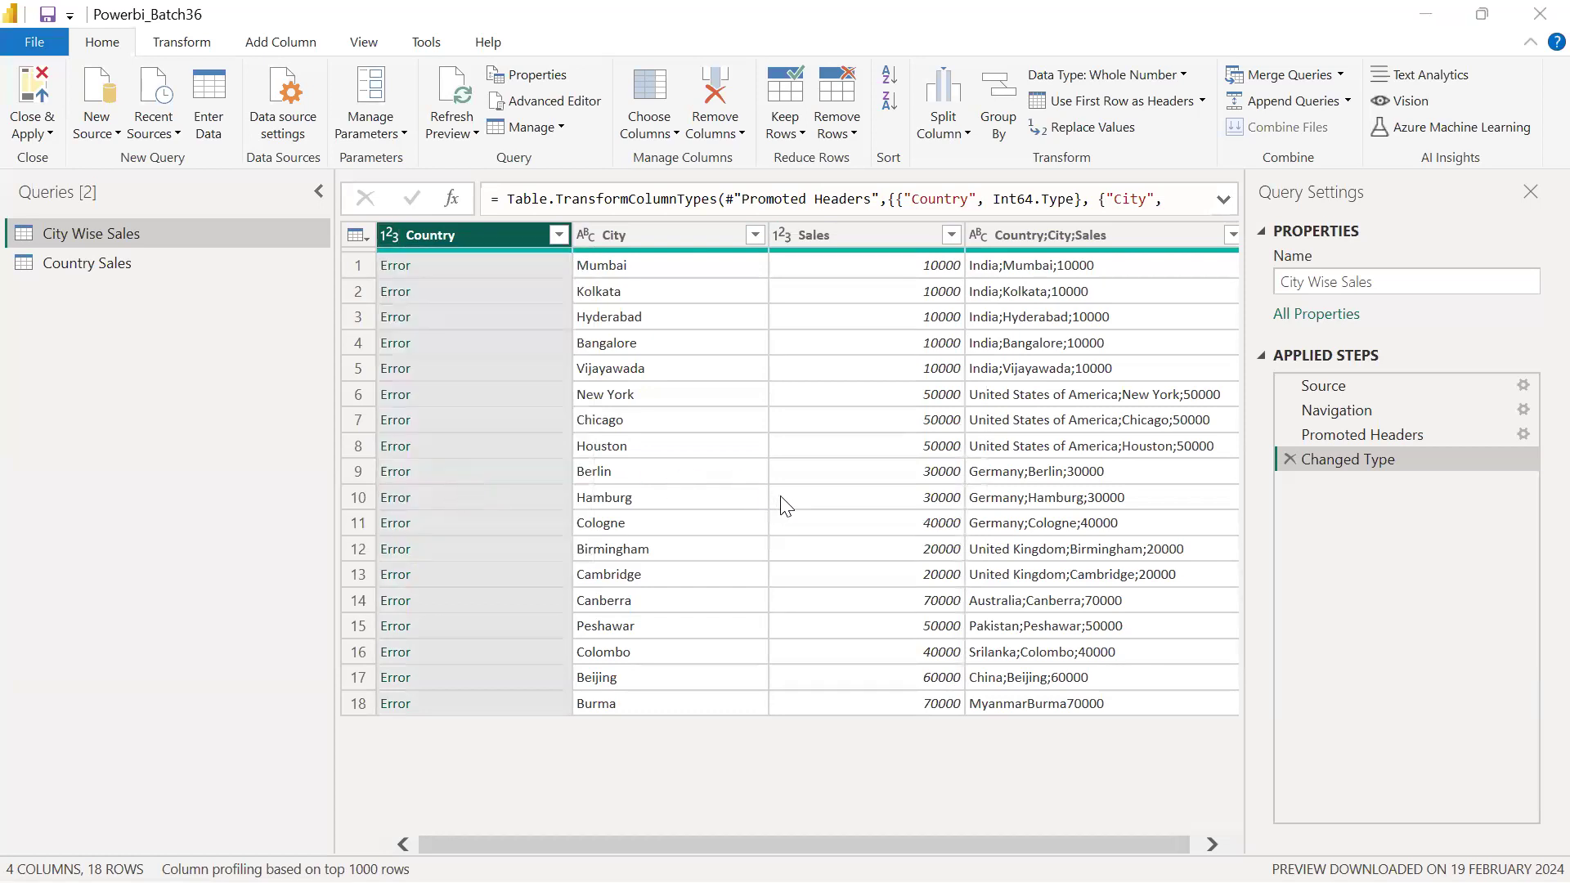
left_click(815, 507)
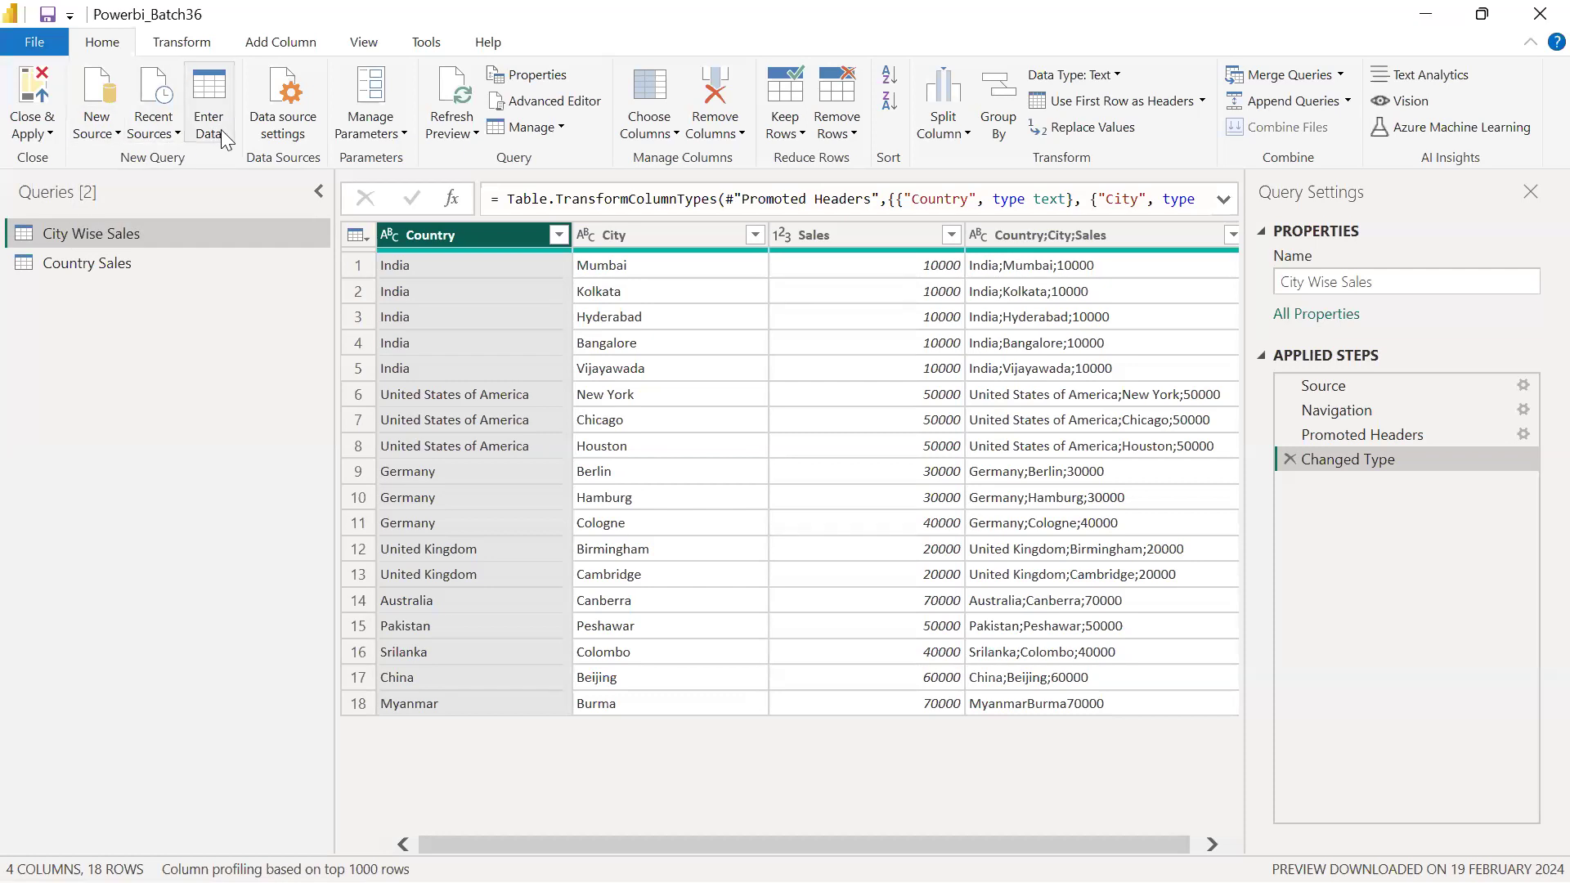
Step: Add a new Excel Workbook source from the full connector list and open the Merge_Sample file
left_click(119, 135)
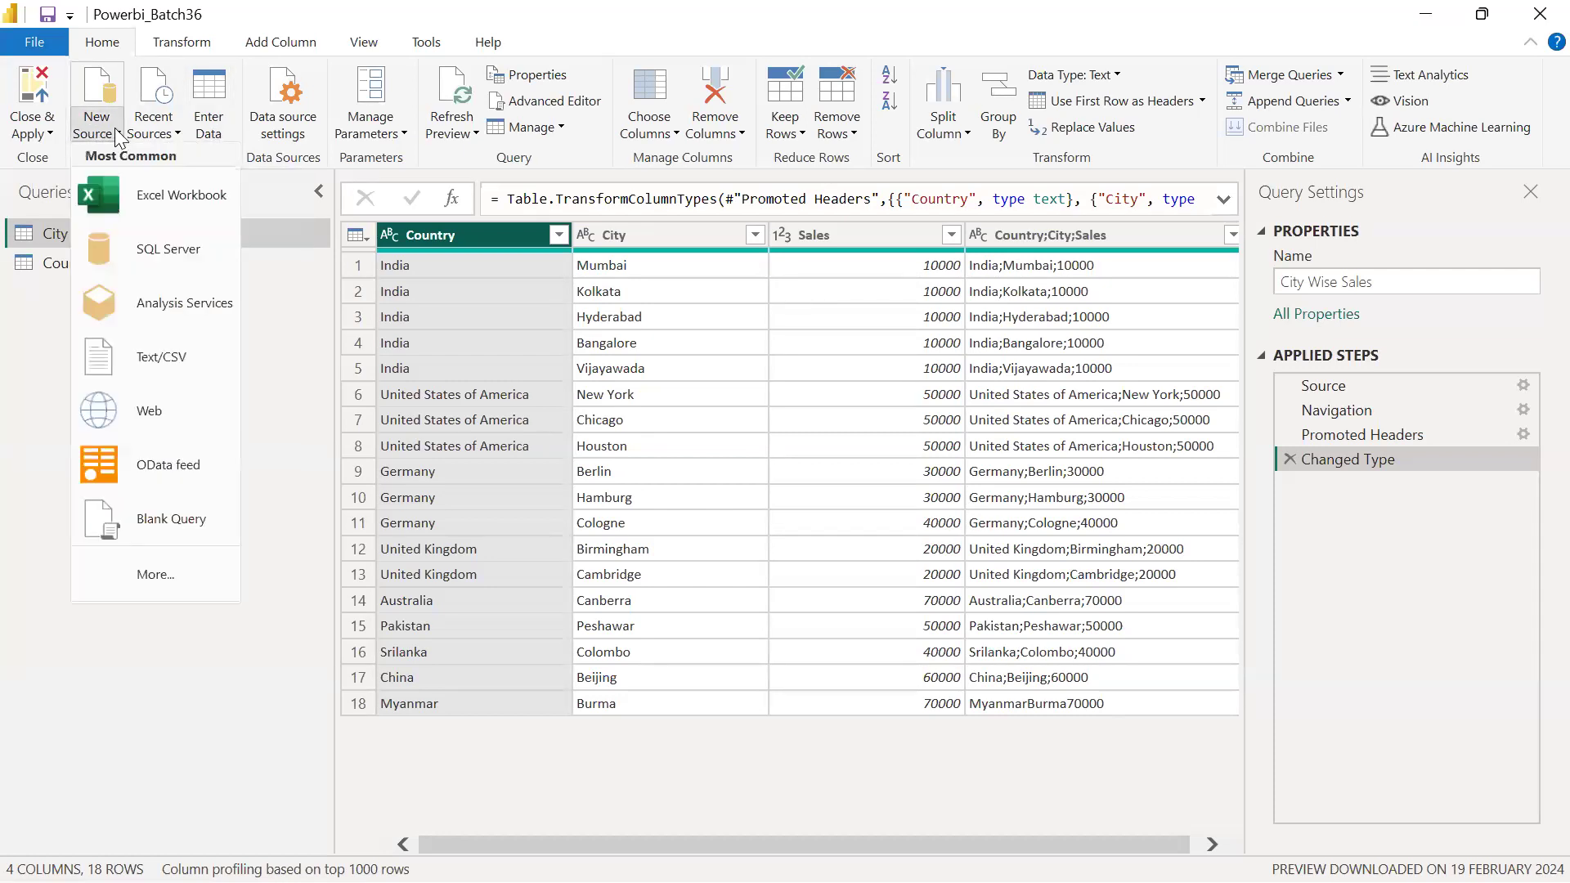
left_click(173, 579)
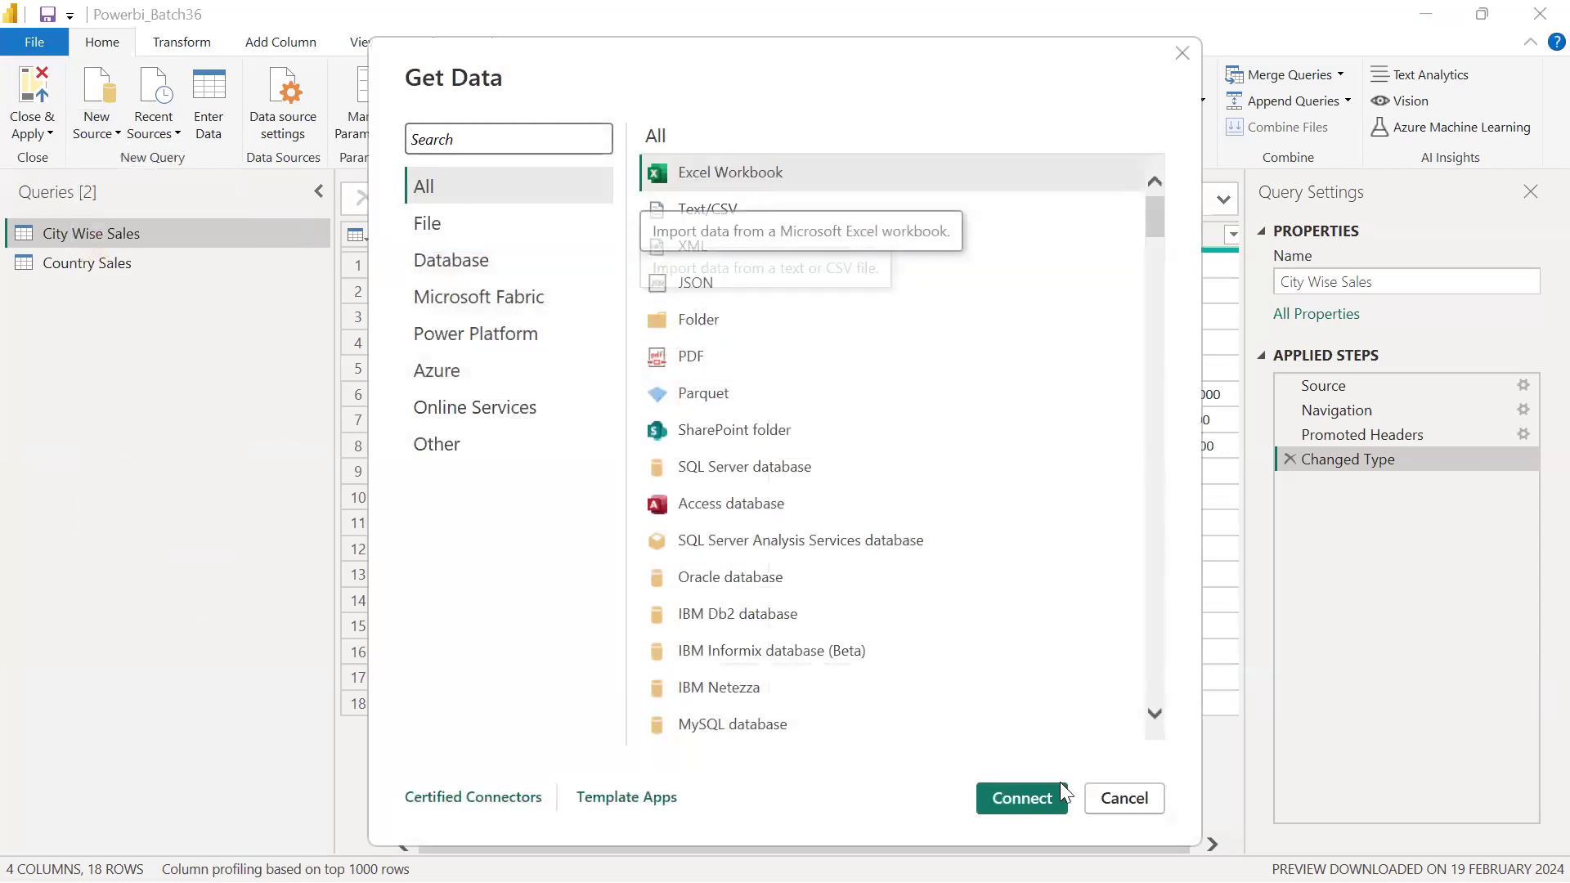
left_click(1006, 799)
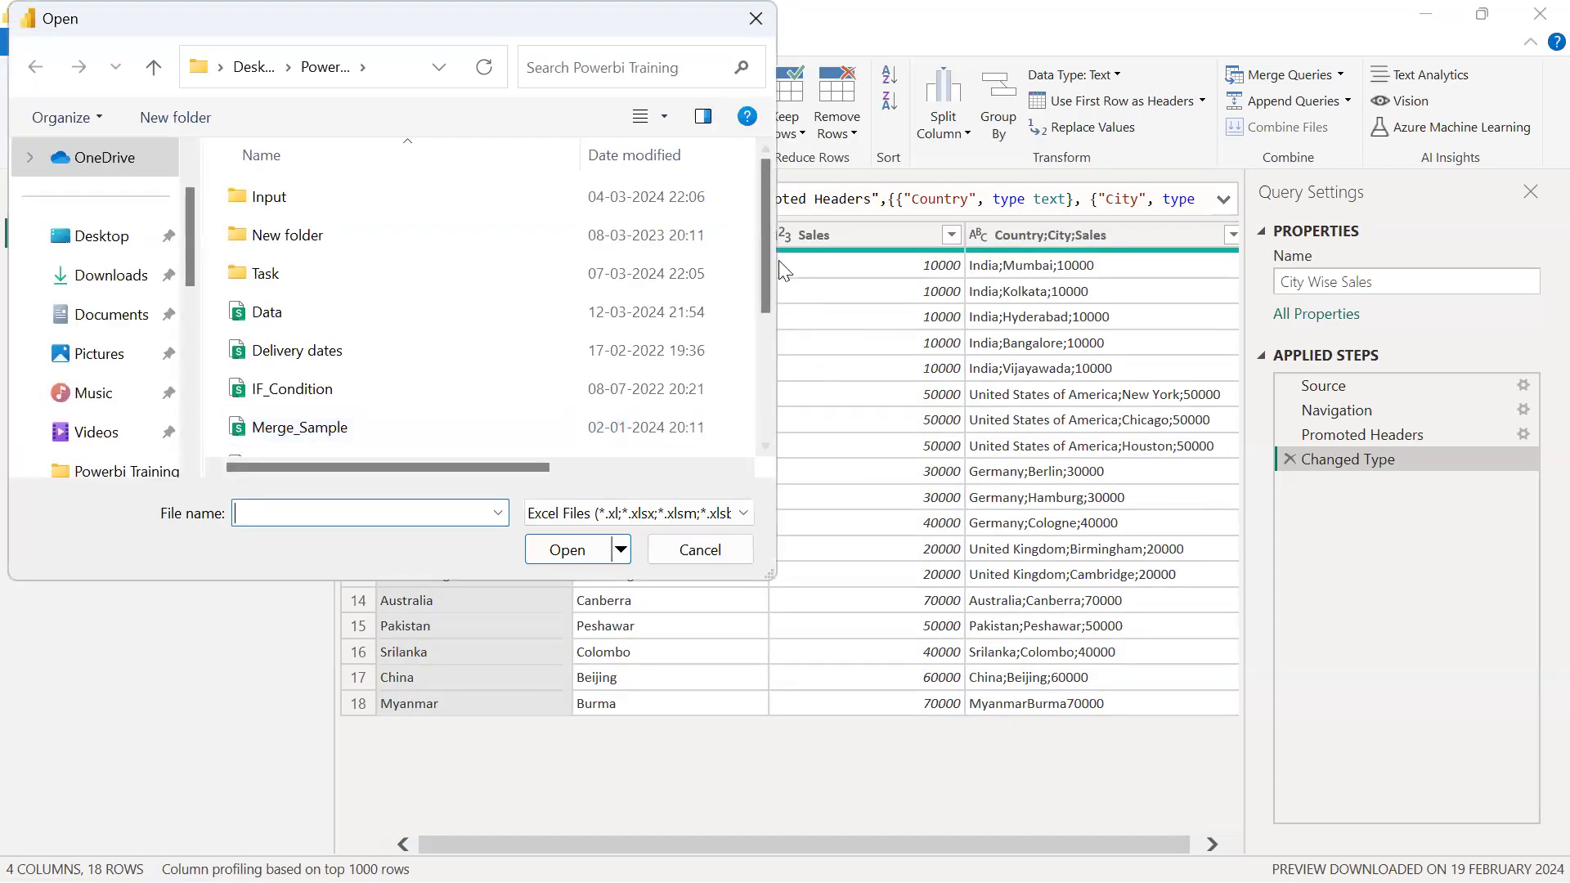
left_click(312, 440)
left_click(563, 550)
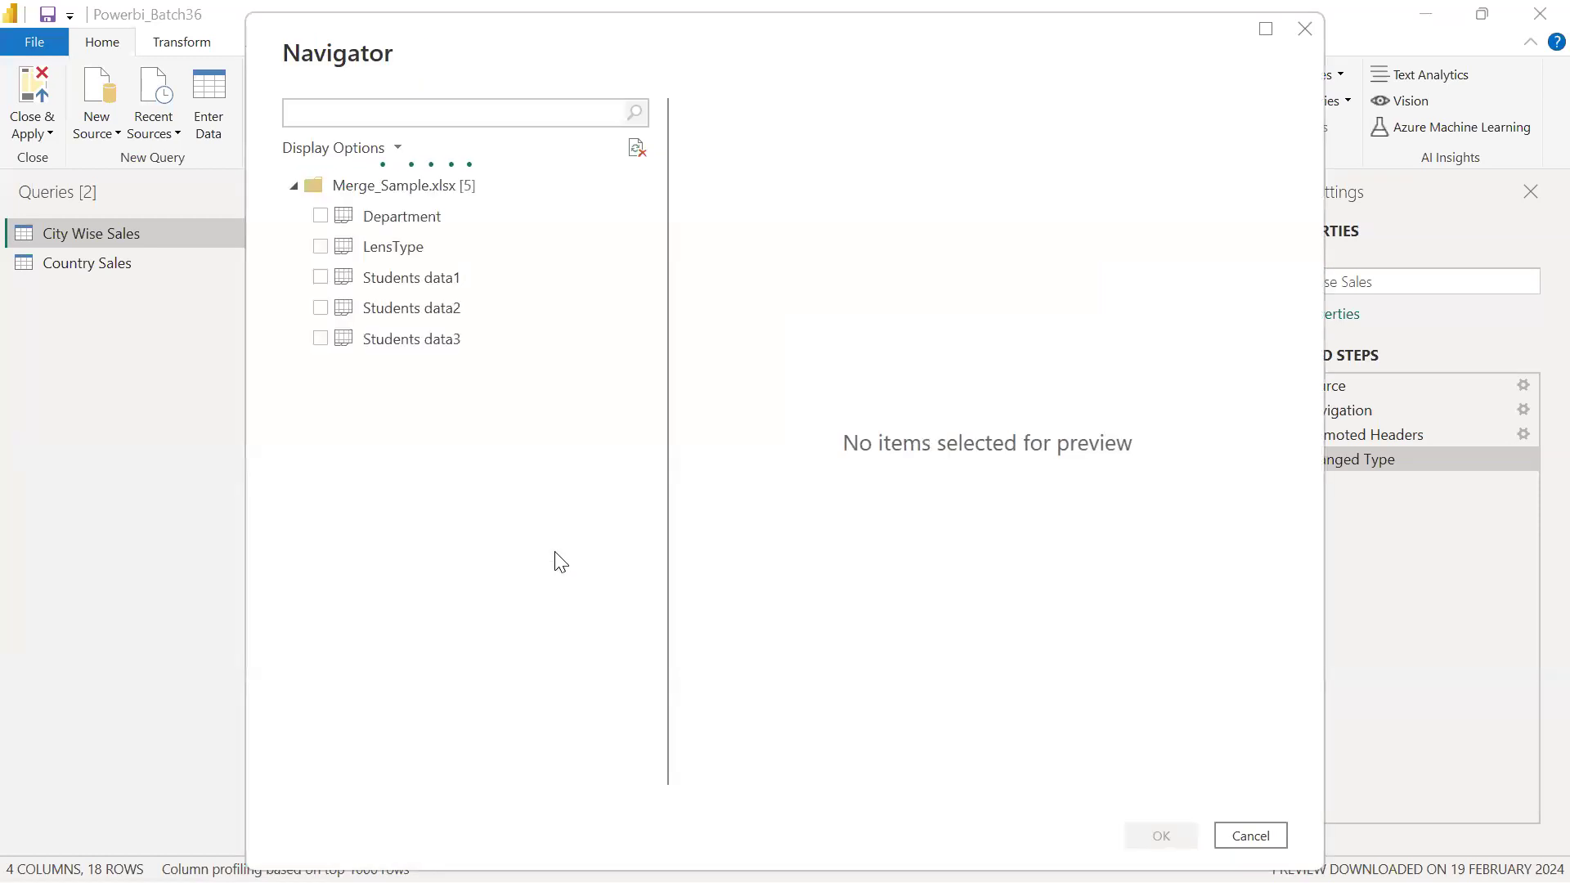
Step: Load the Department, LensType, Students data1, Students data2 and Students data3 sheets as queries
left_click(319, 214)
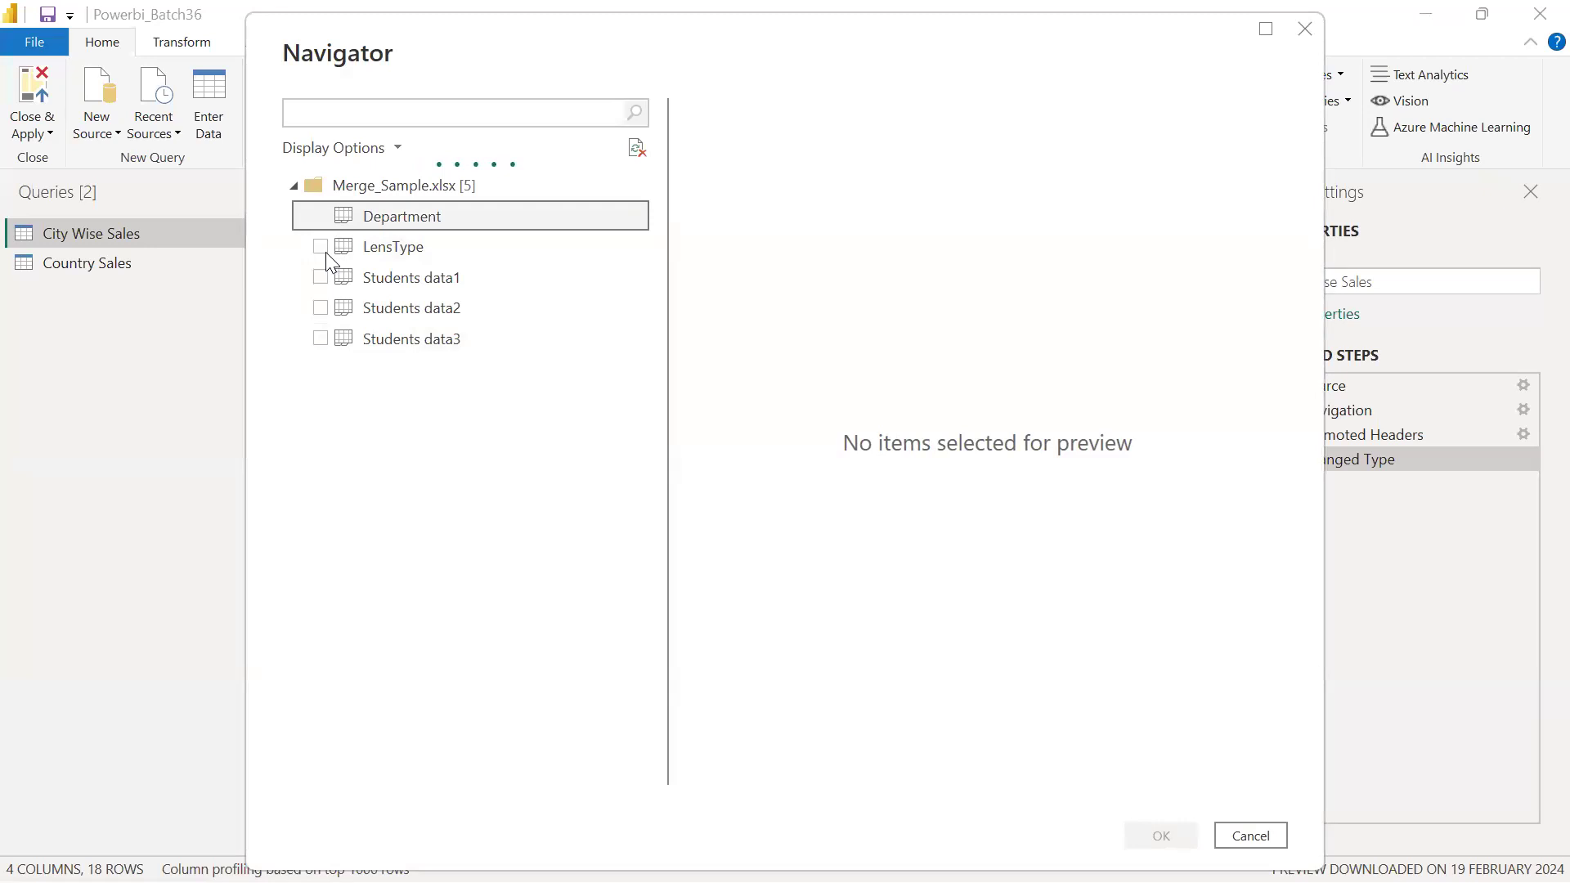
left_click(321, 247)
left_click(322, 278)
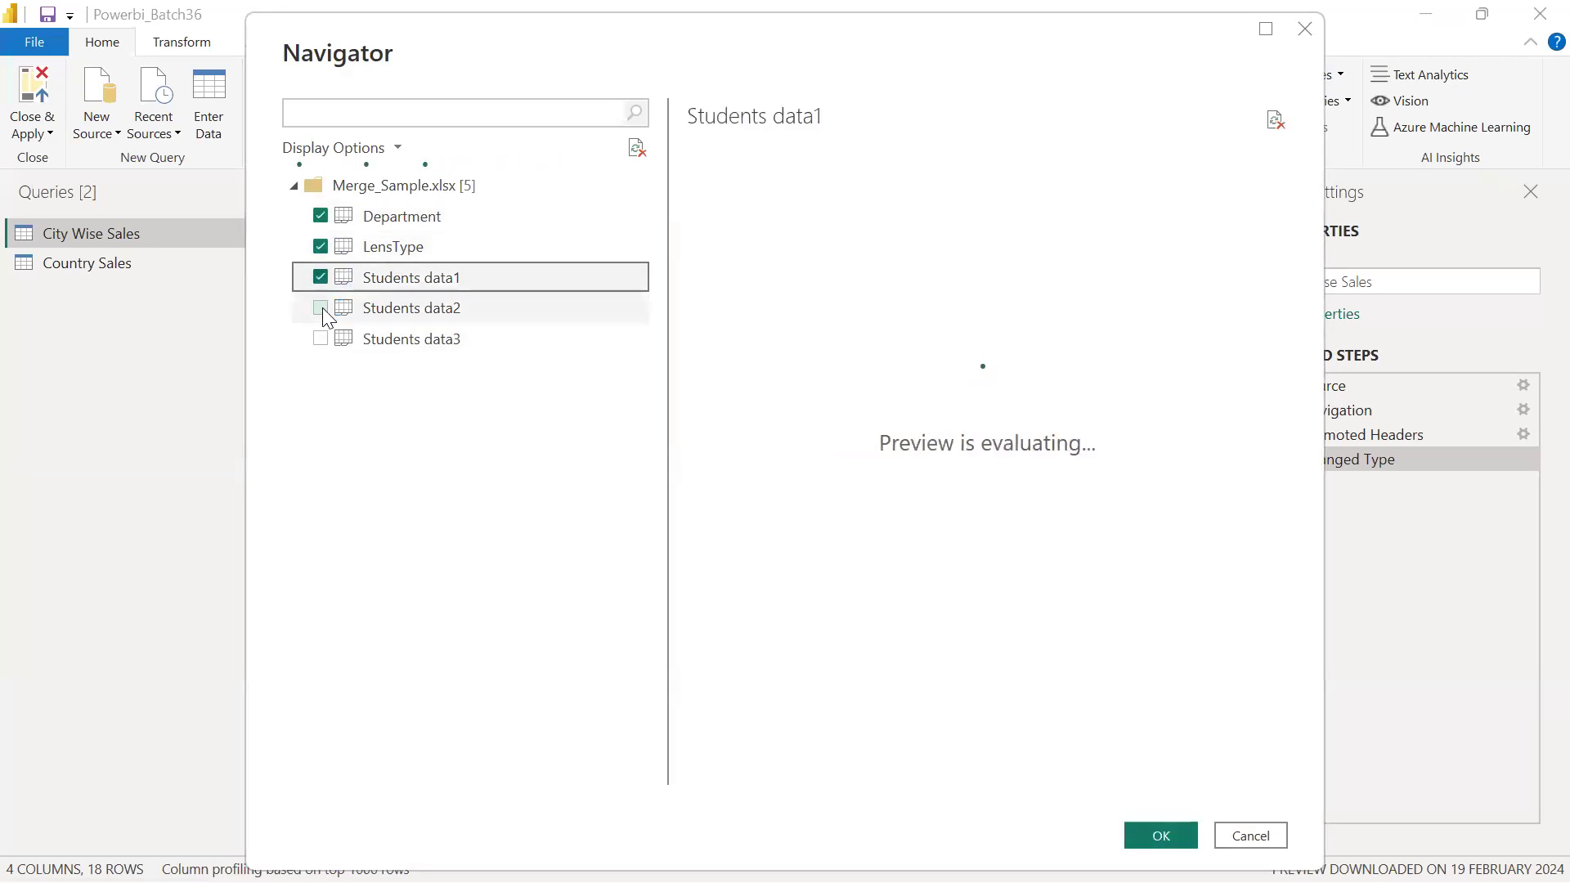
left_click(322, 307)
left_click(322, 338)
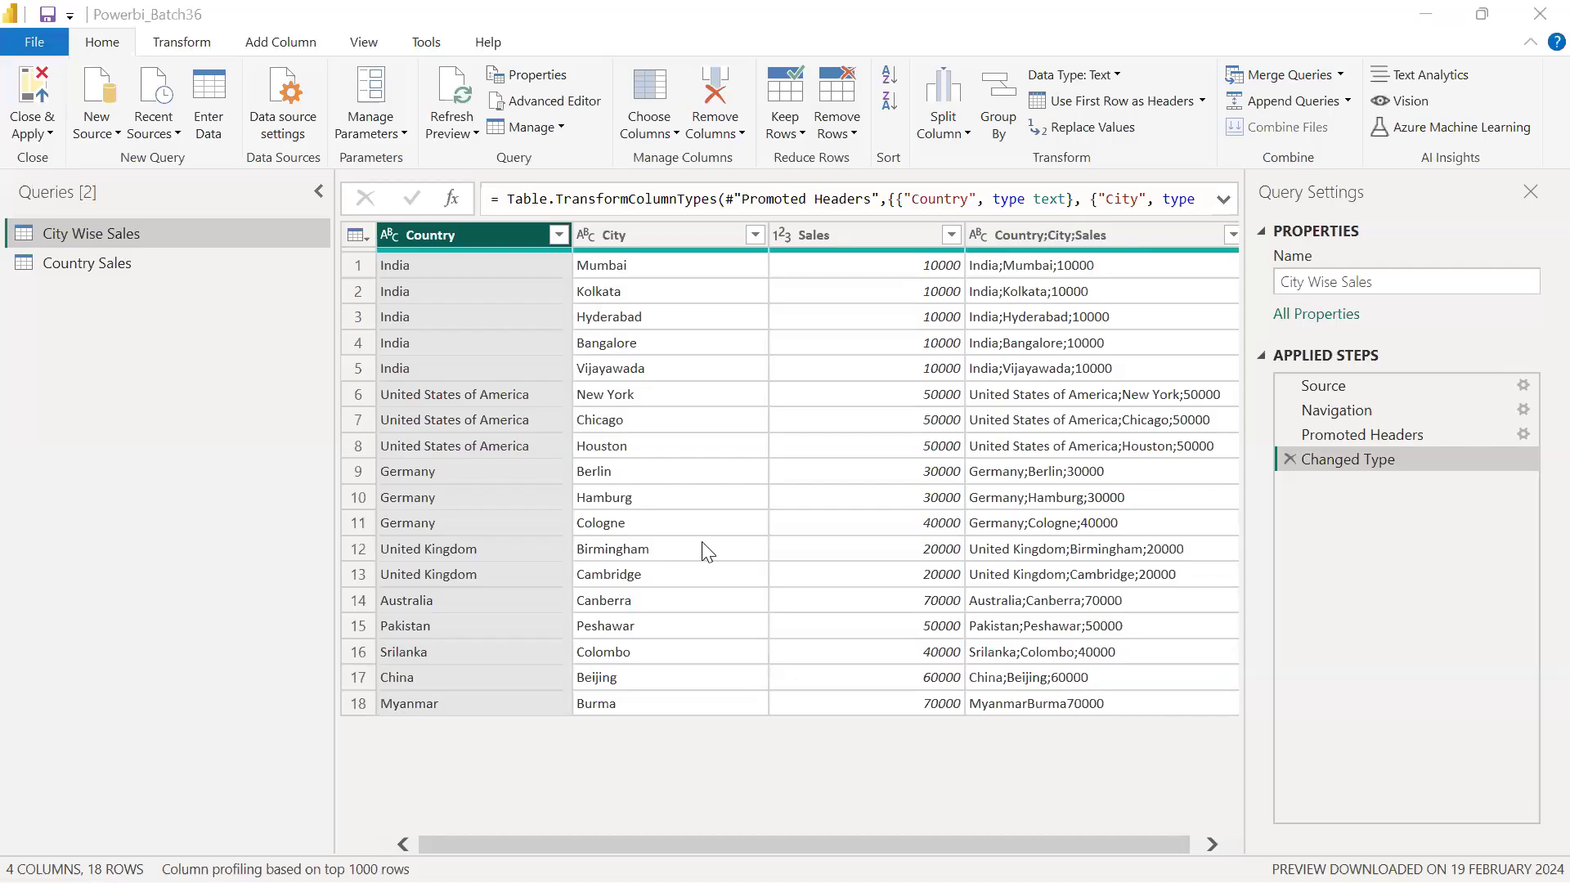
Step: Switch to the report window and compare its list of data tables with the queries in the Power Query Editor
key("alt+Tab")
key("alt+shift+Tab")
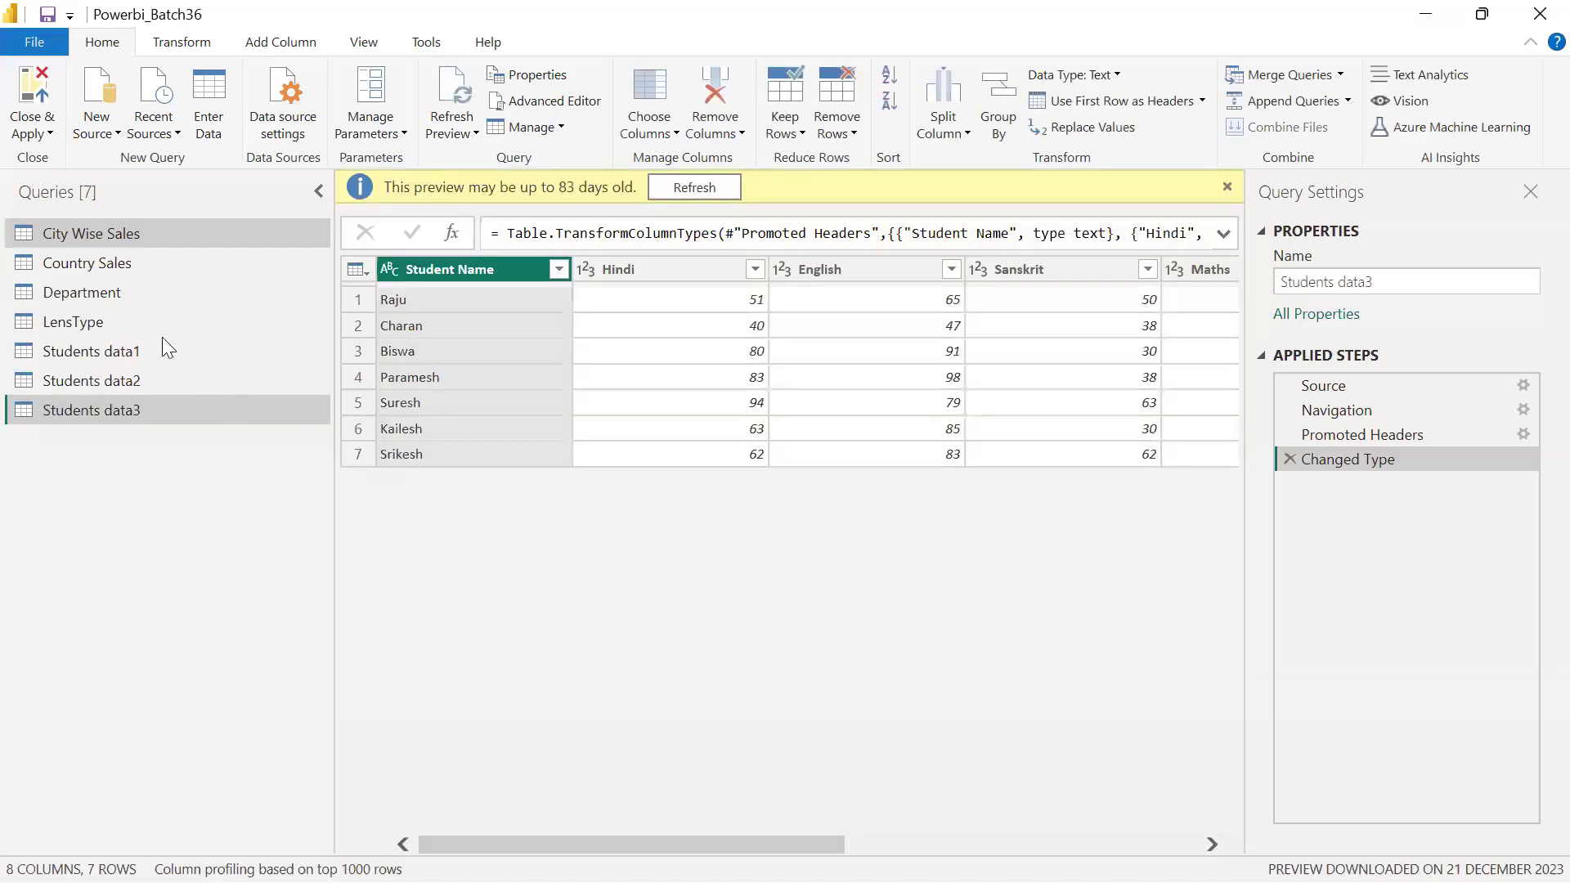
key("alt+Tab")
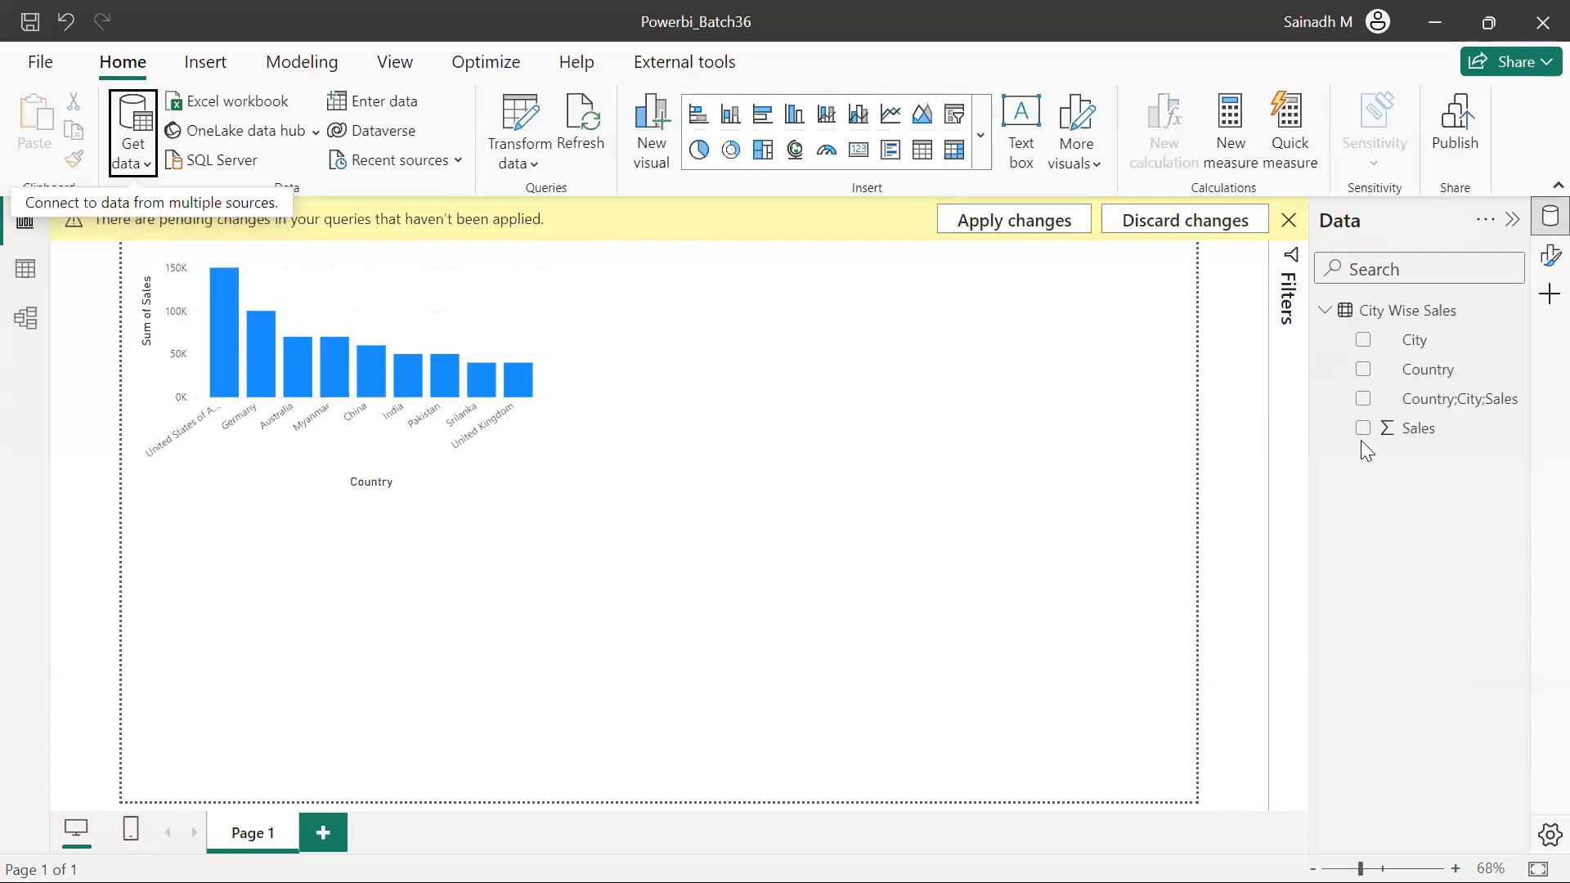
Step: Collapse the City Wise Sales table, switch back to the Power Query Editor and delete the Students data2 query
left_click(1325, 310)
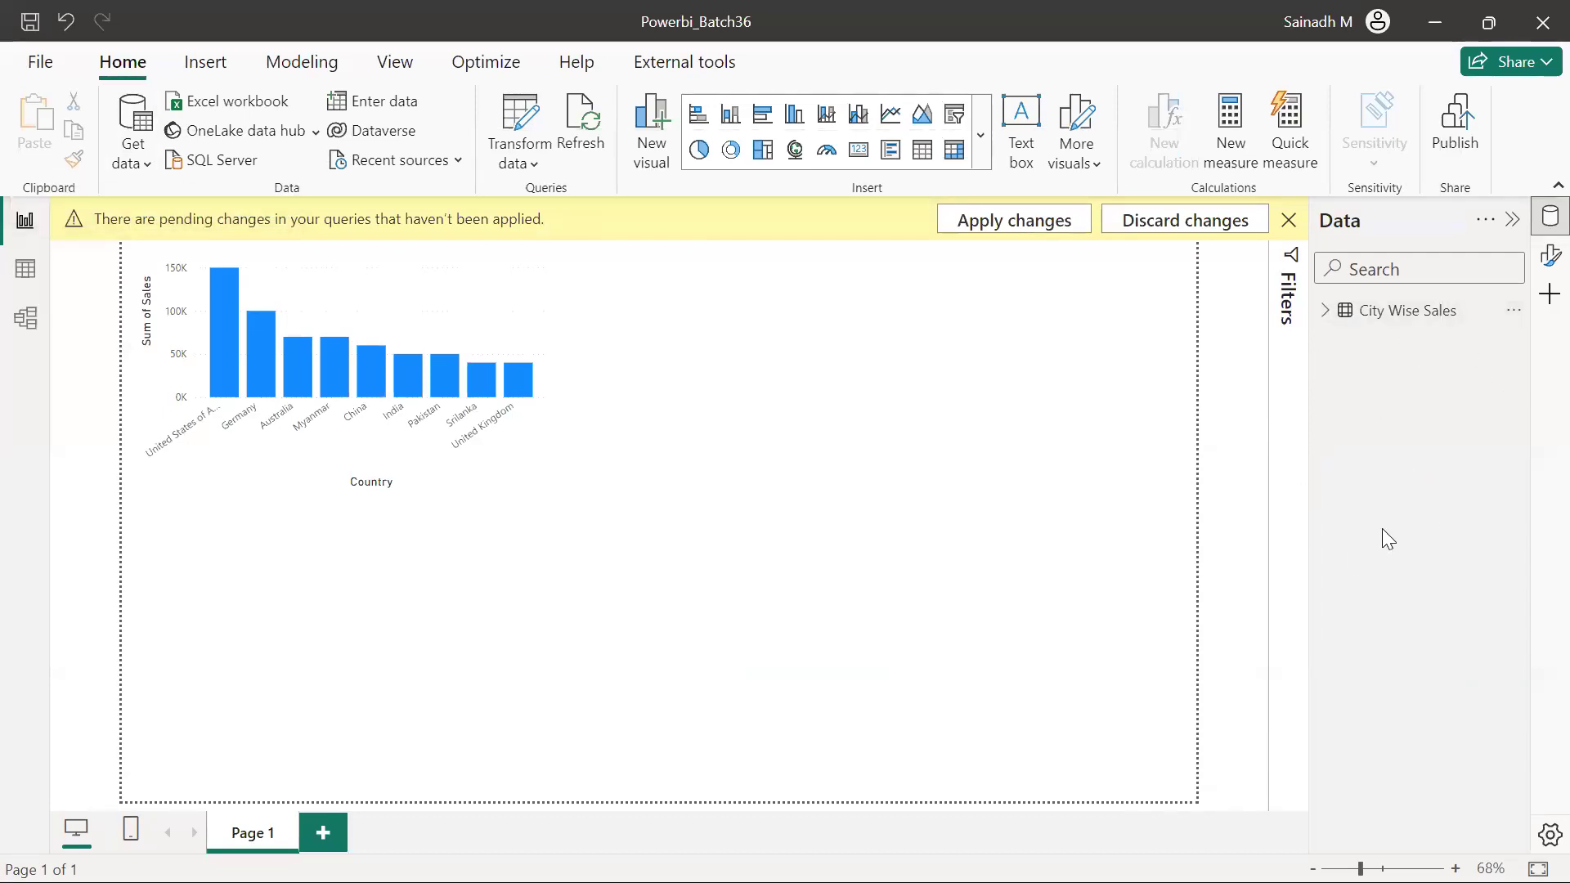
key("alt+Tab")
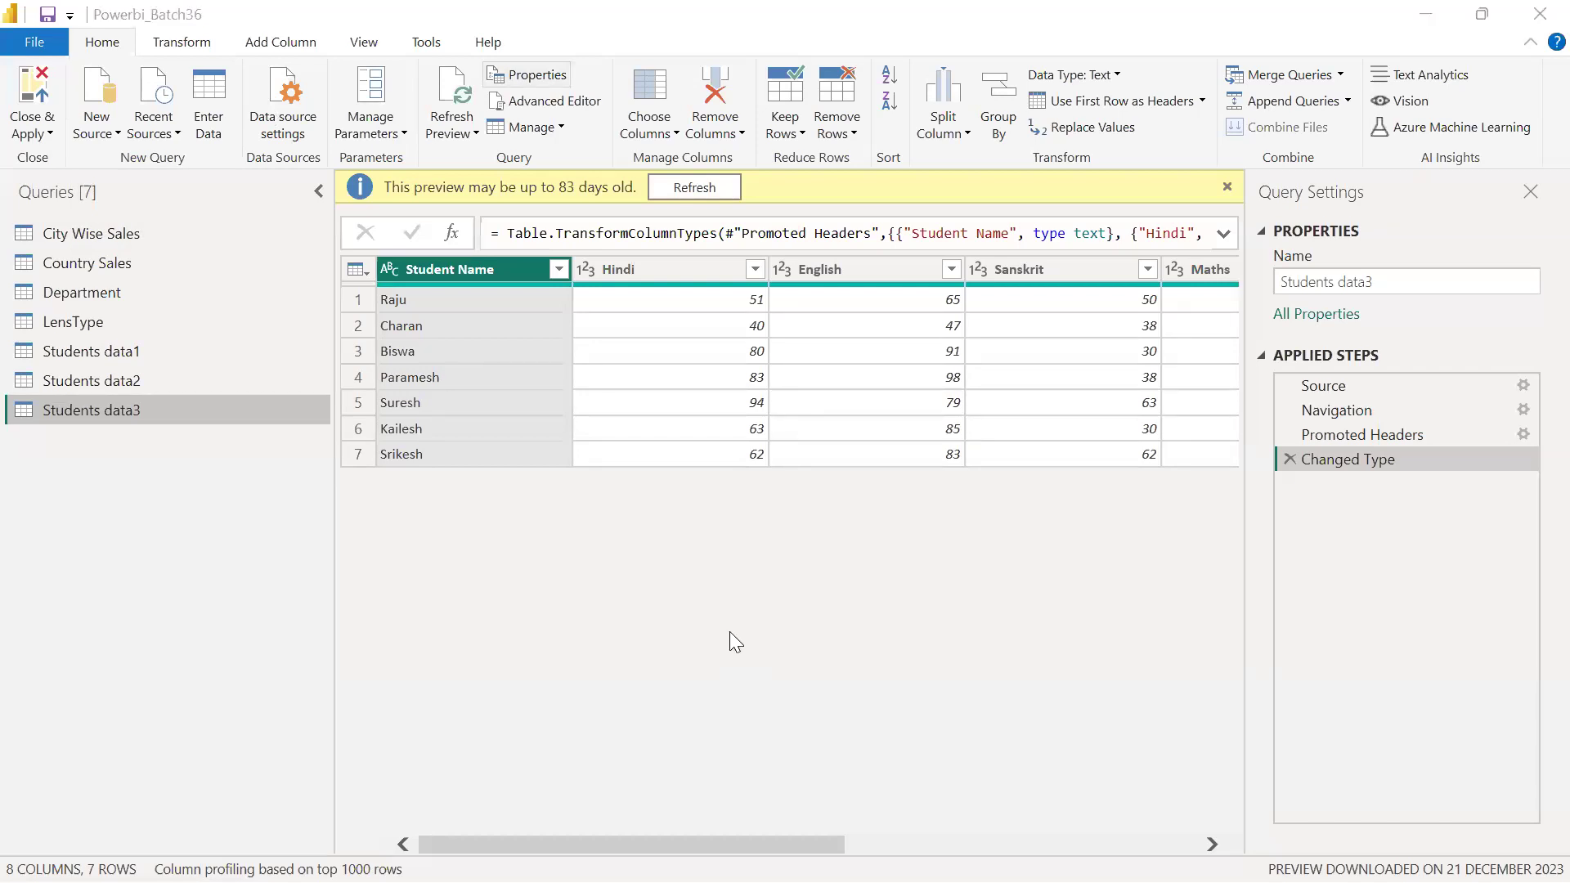
left_click(138, 377)
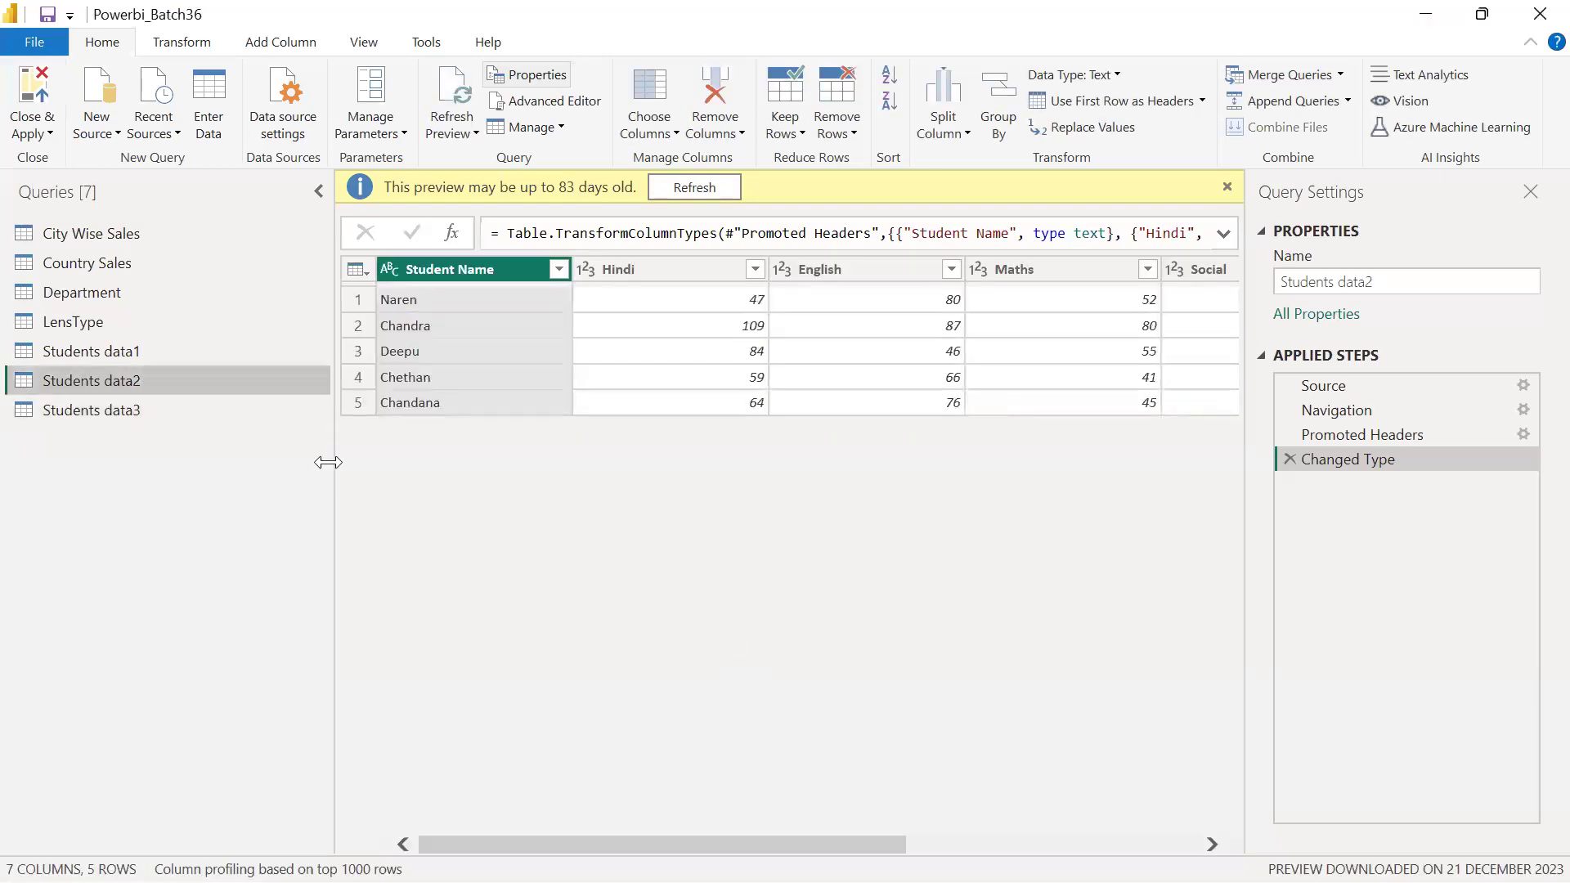
right_click(135, 387)
left_click(191, 446)
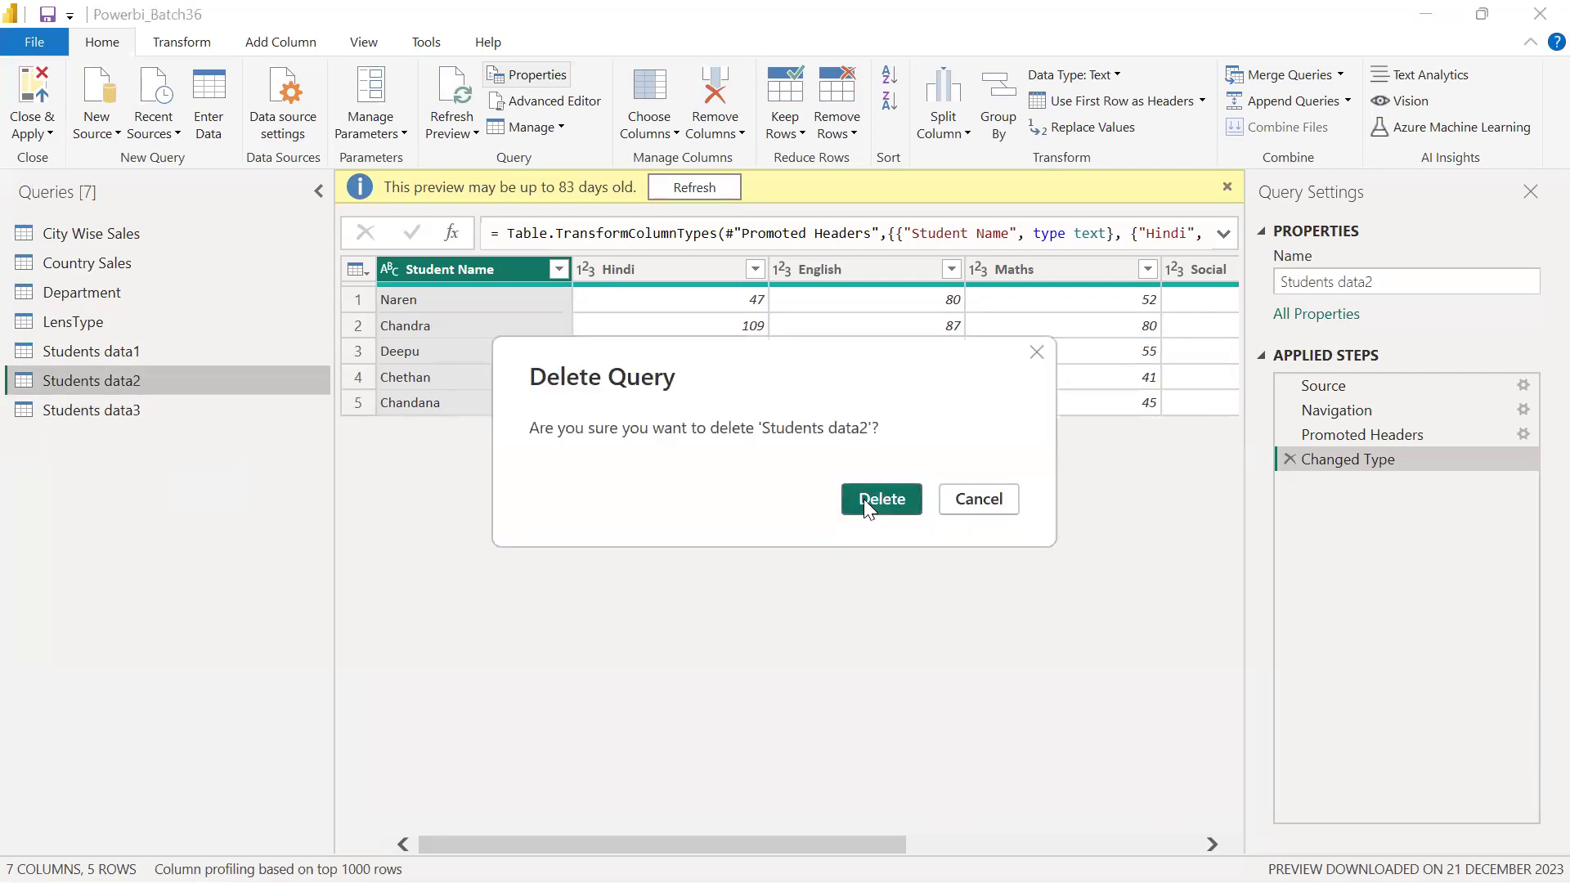
left_click(864, 499)
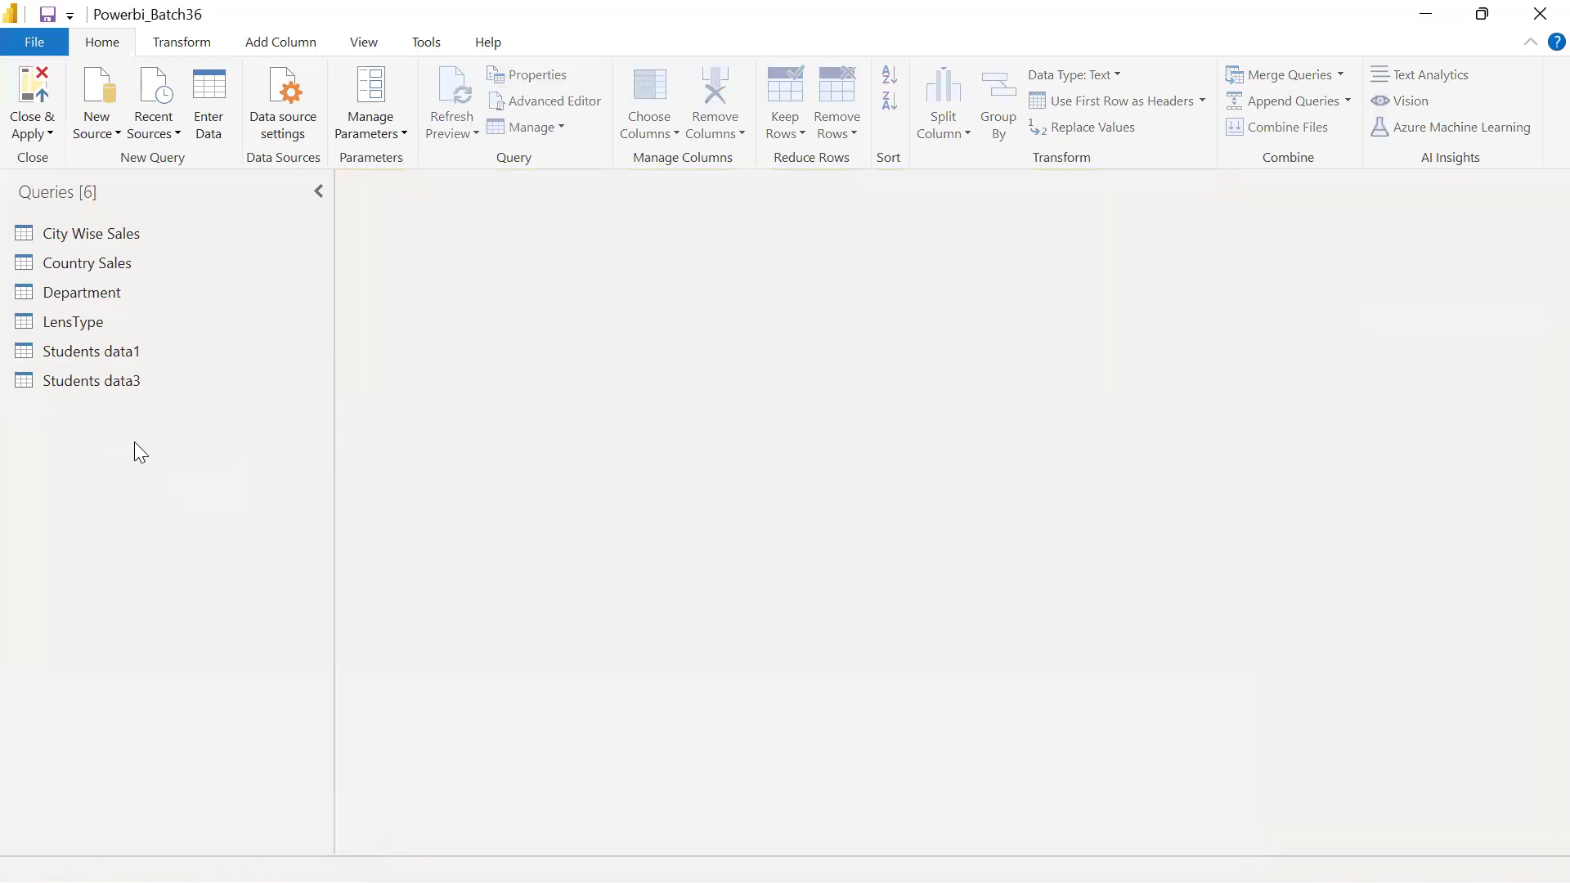
right_click(120, 395)
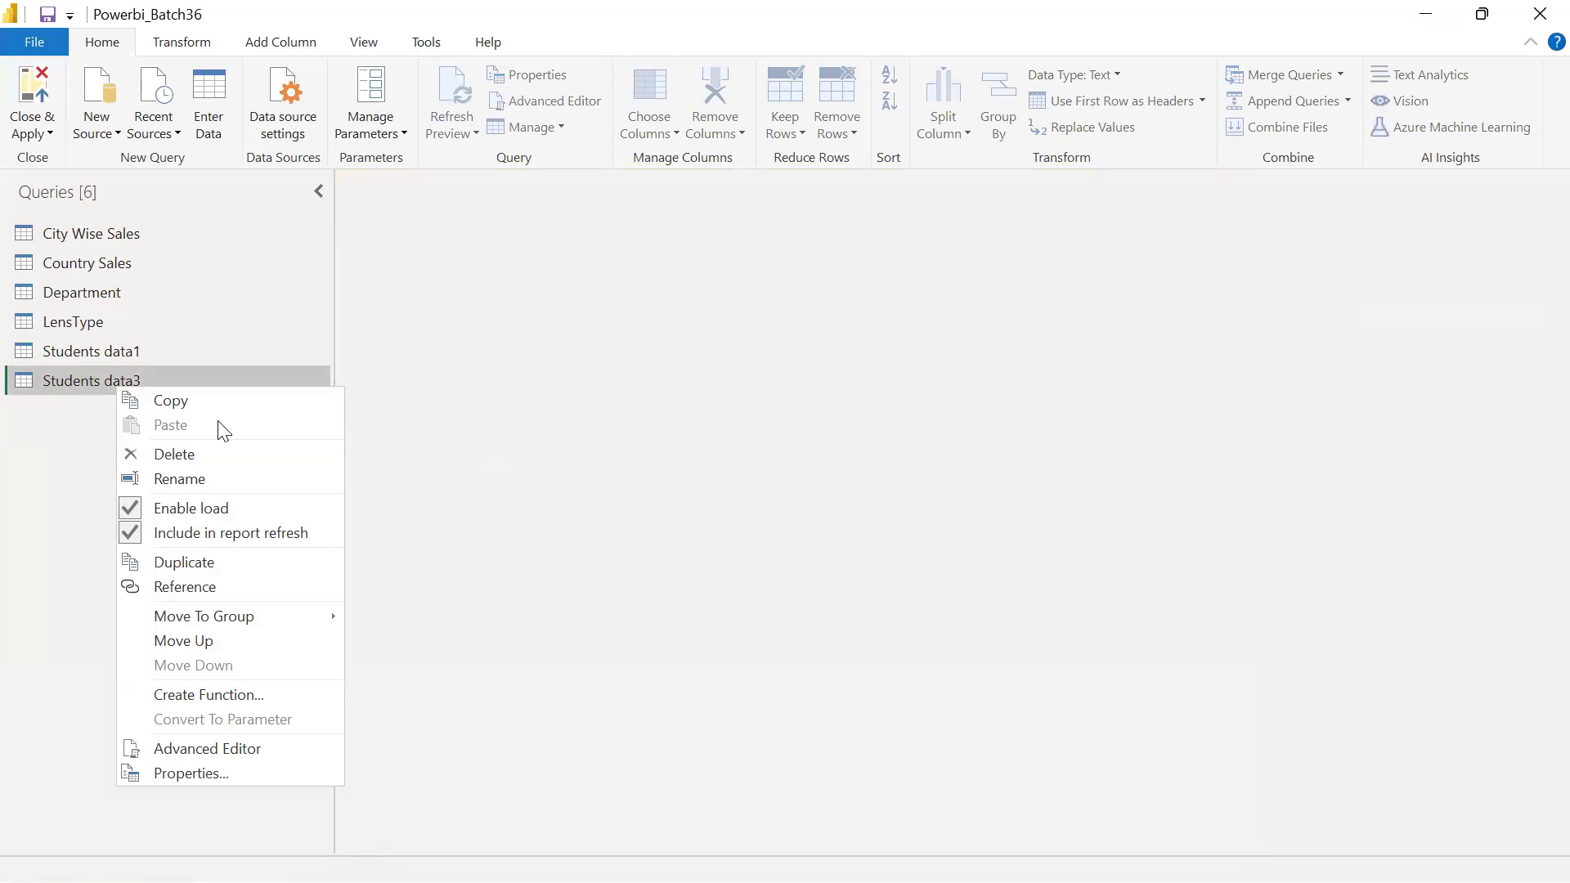
left_click(613, 424)
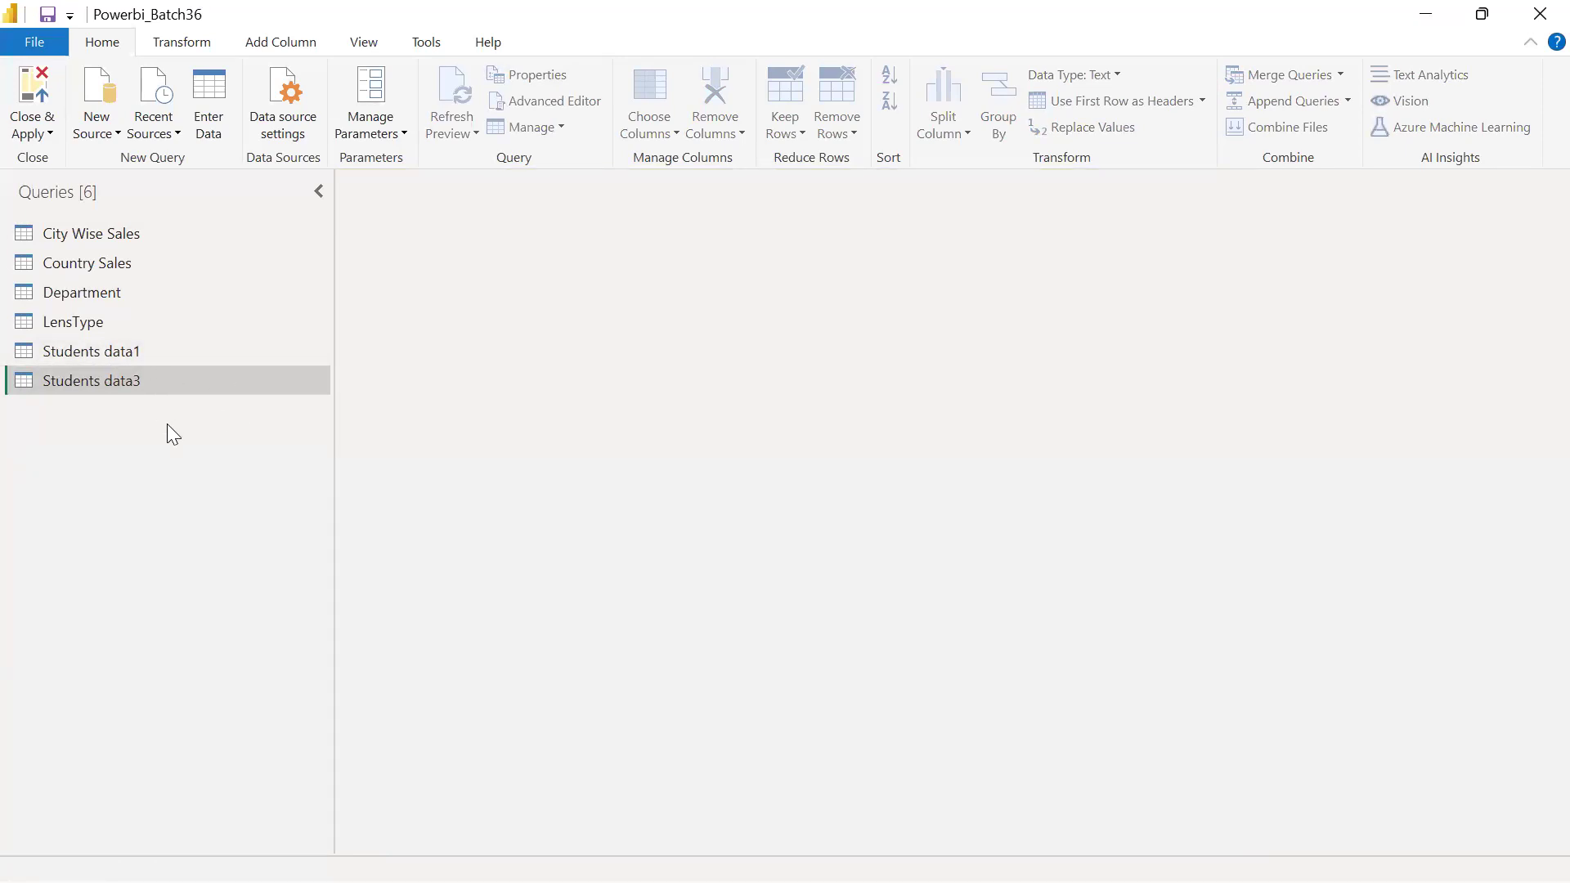
Step: Load the Students data2 sheet again as a query from the recently used Merge_Sample.xlsx source
left_click(174, 134)
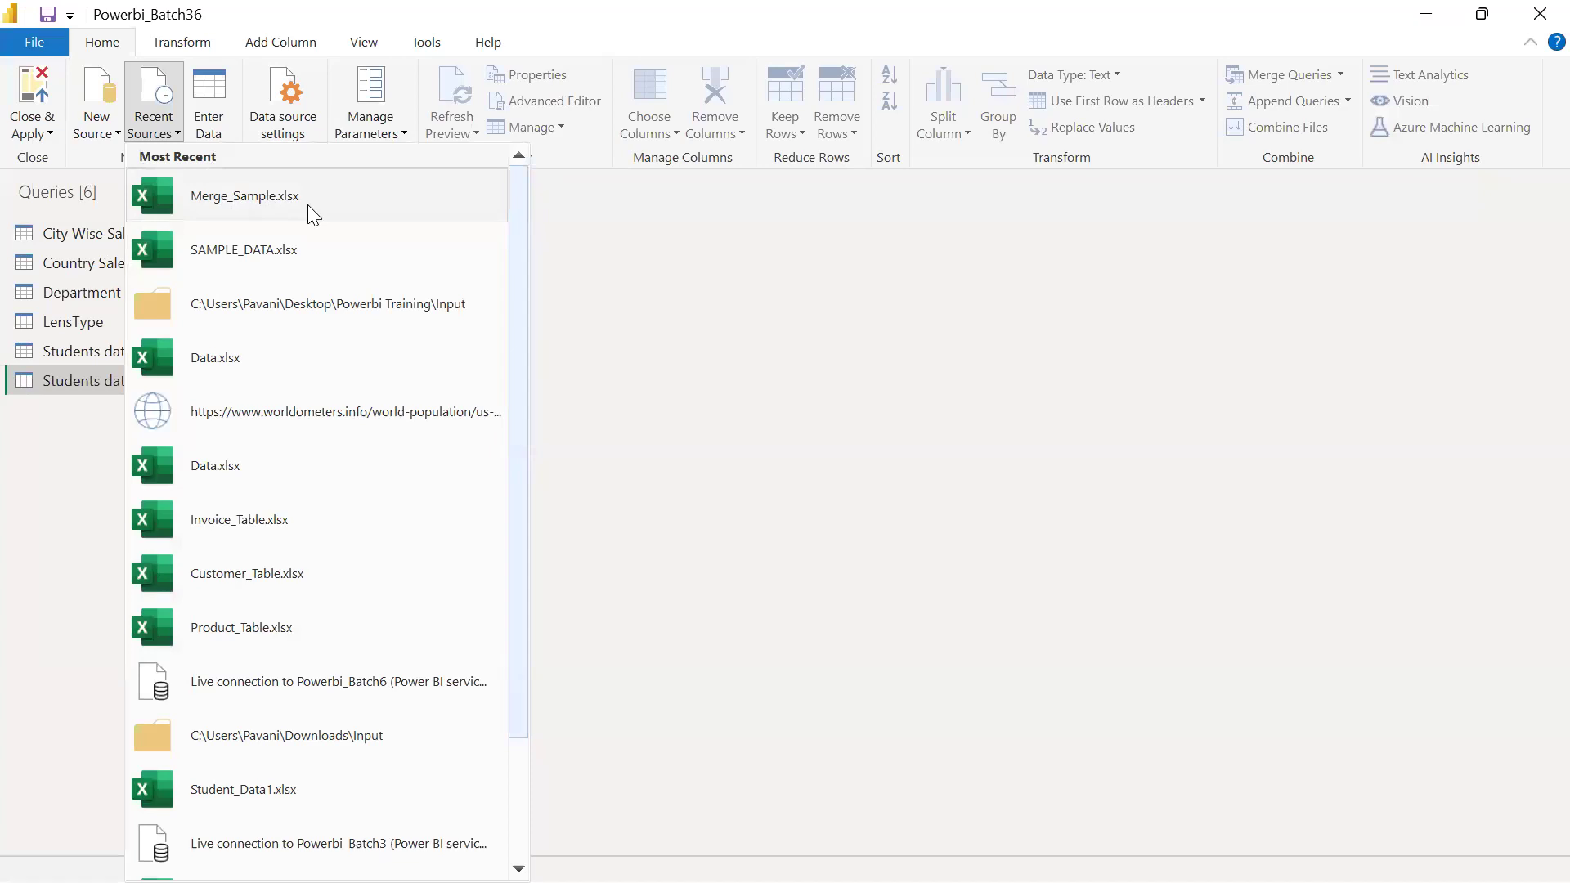
left_click(307, 205)
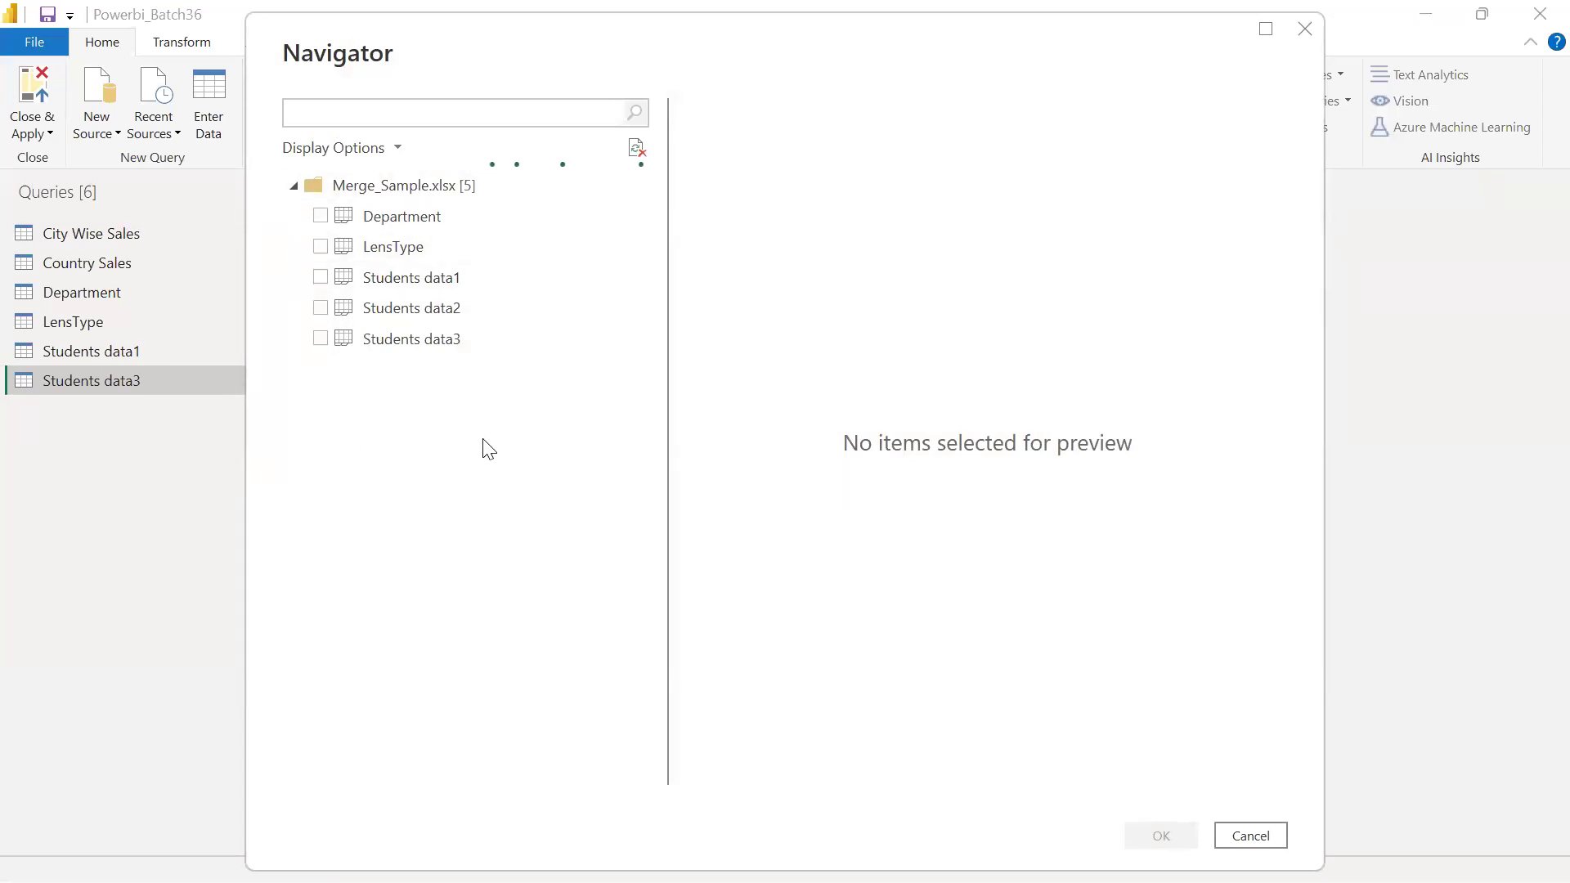
left_click(320, 308)
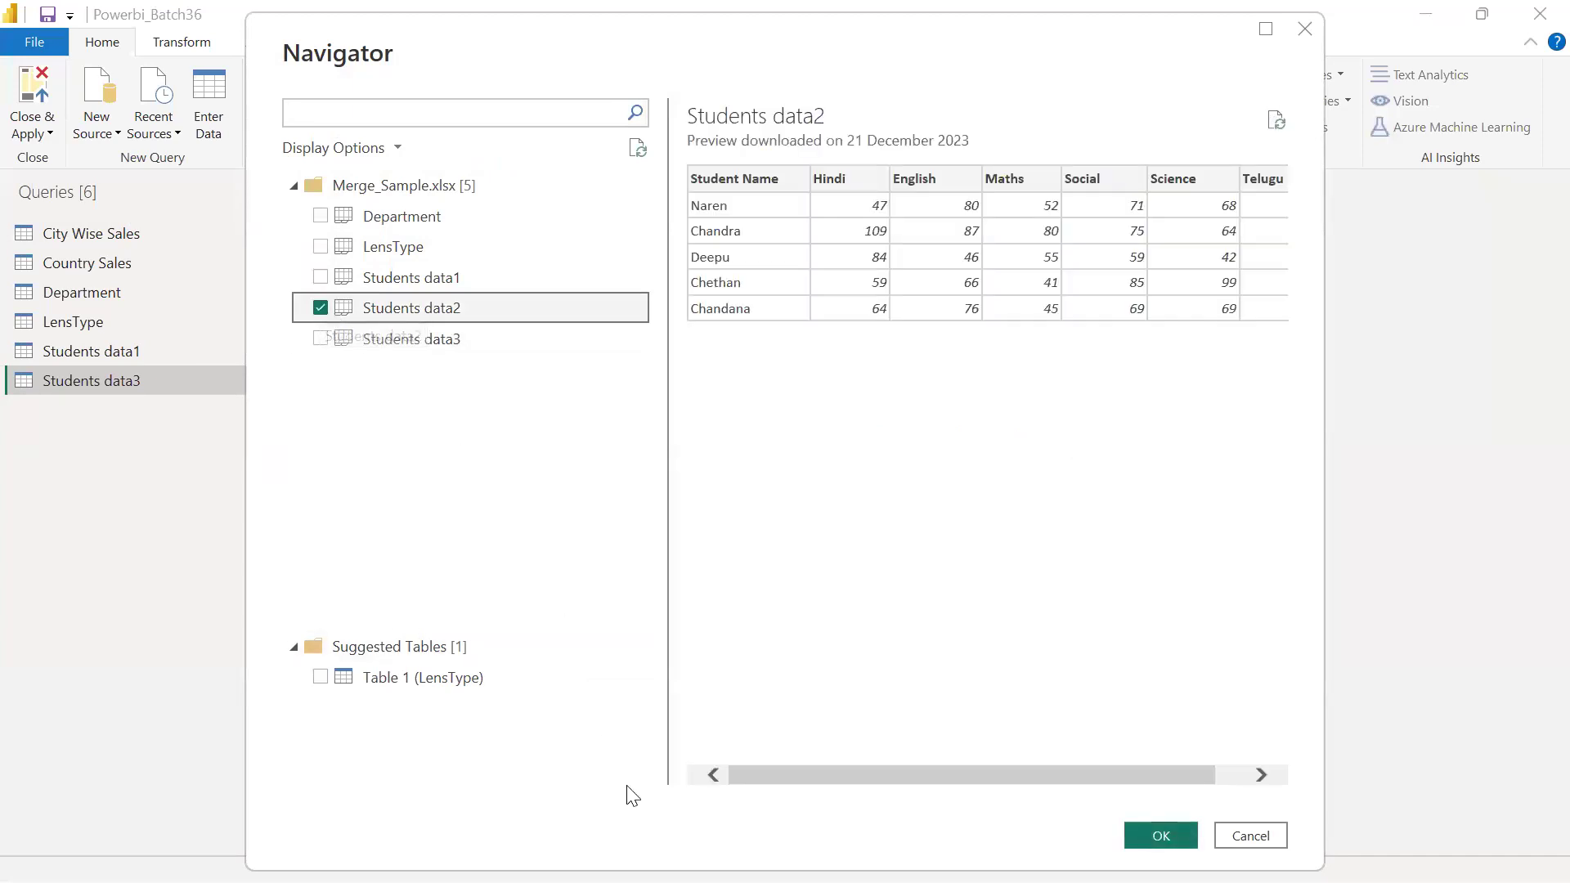
left_click(1148, 834)
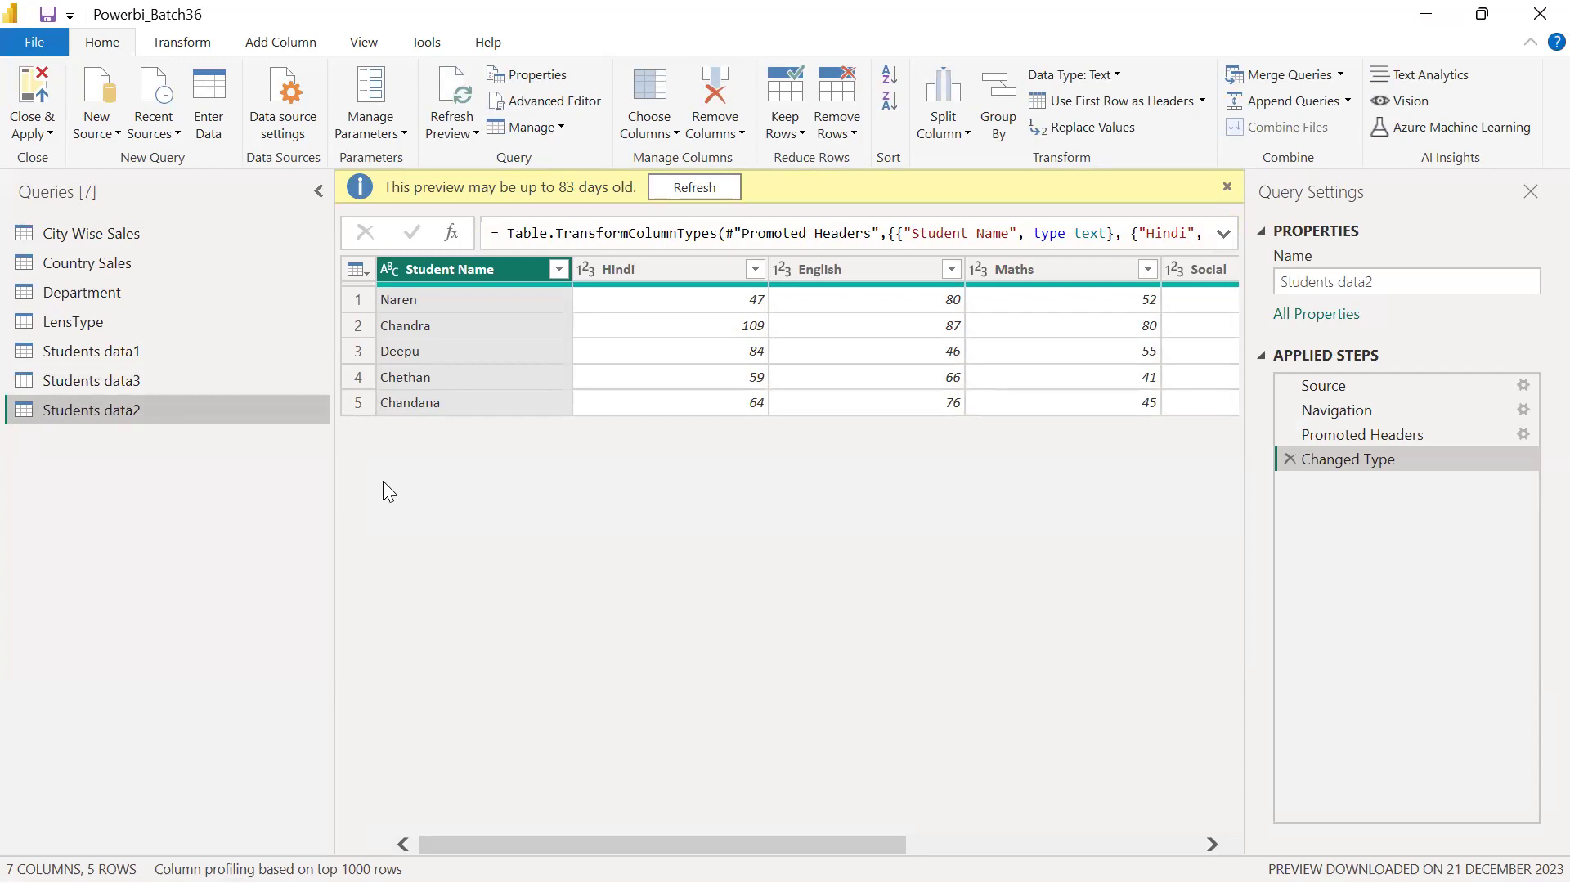
Step: Start a manually entered table and insert six extra columns, Column2 through Column7
left_click(214, 98)
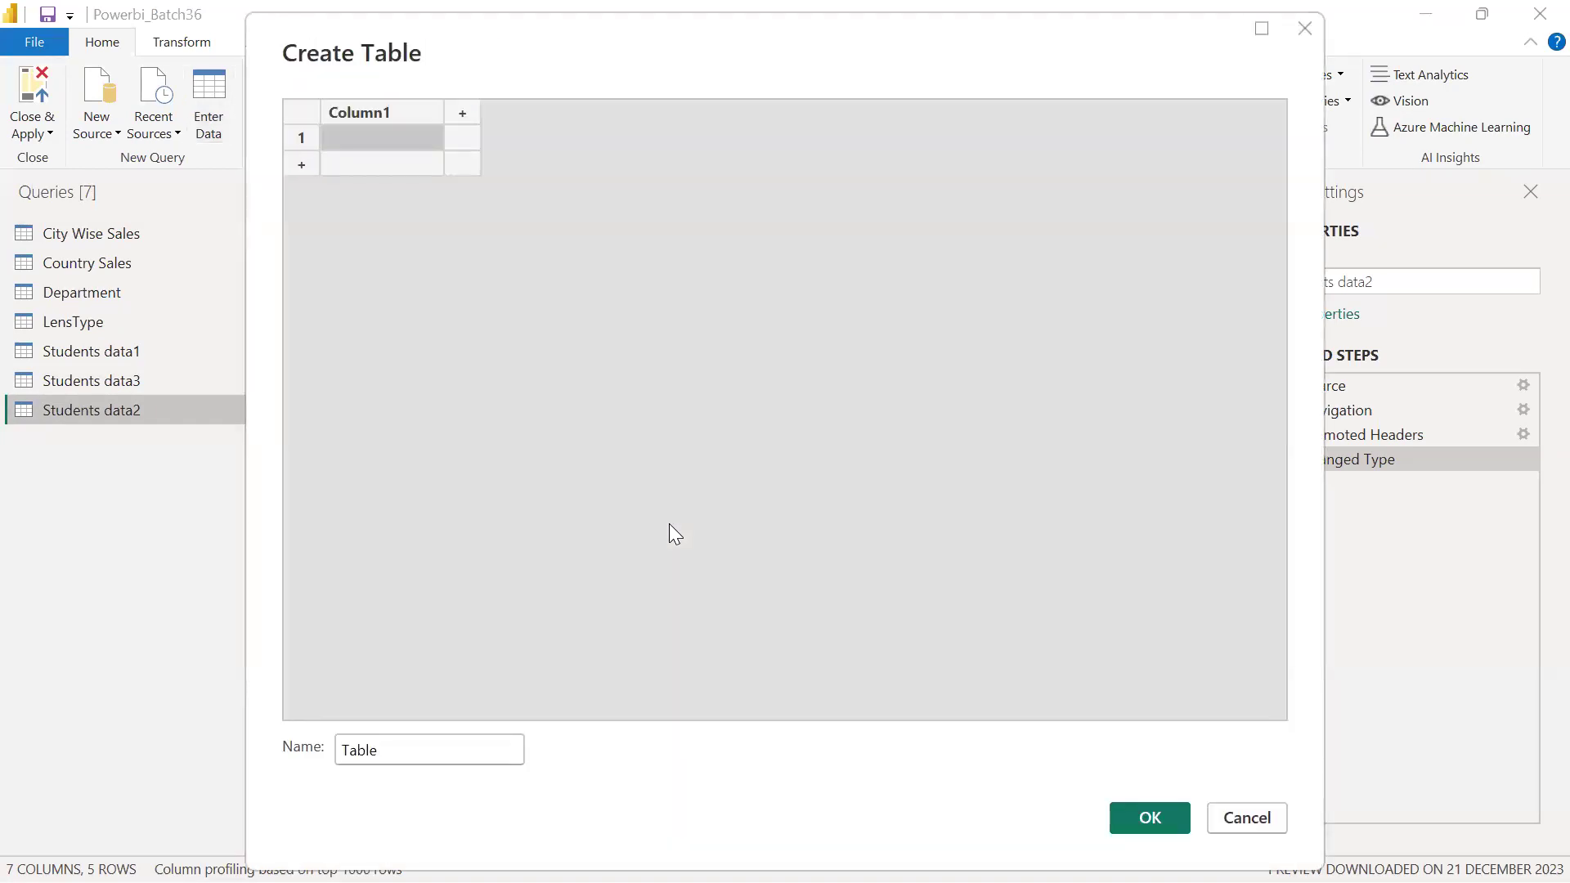
left_click(463, 114)
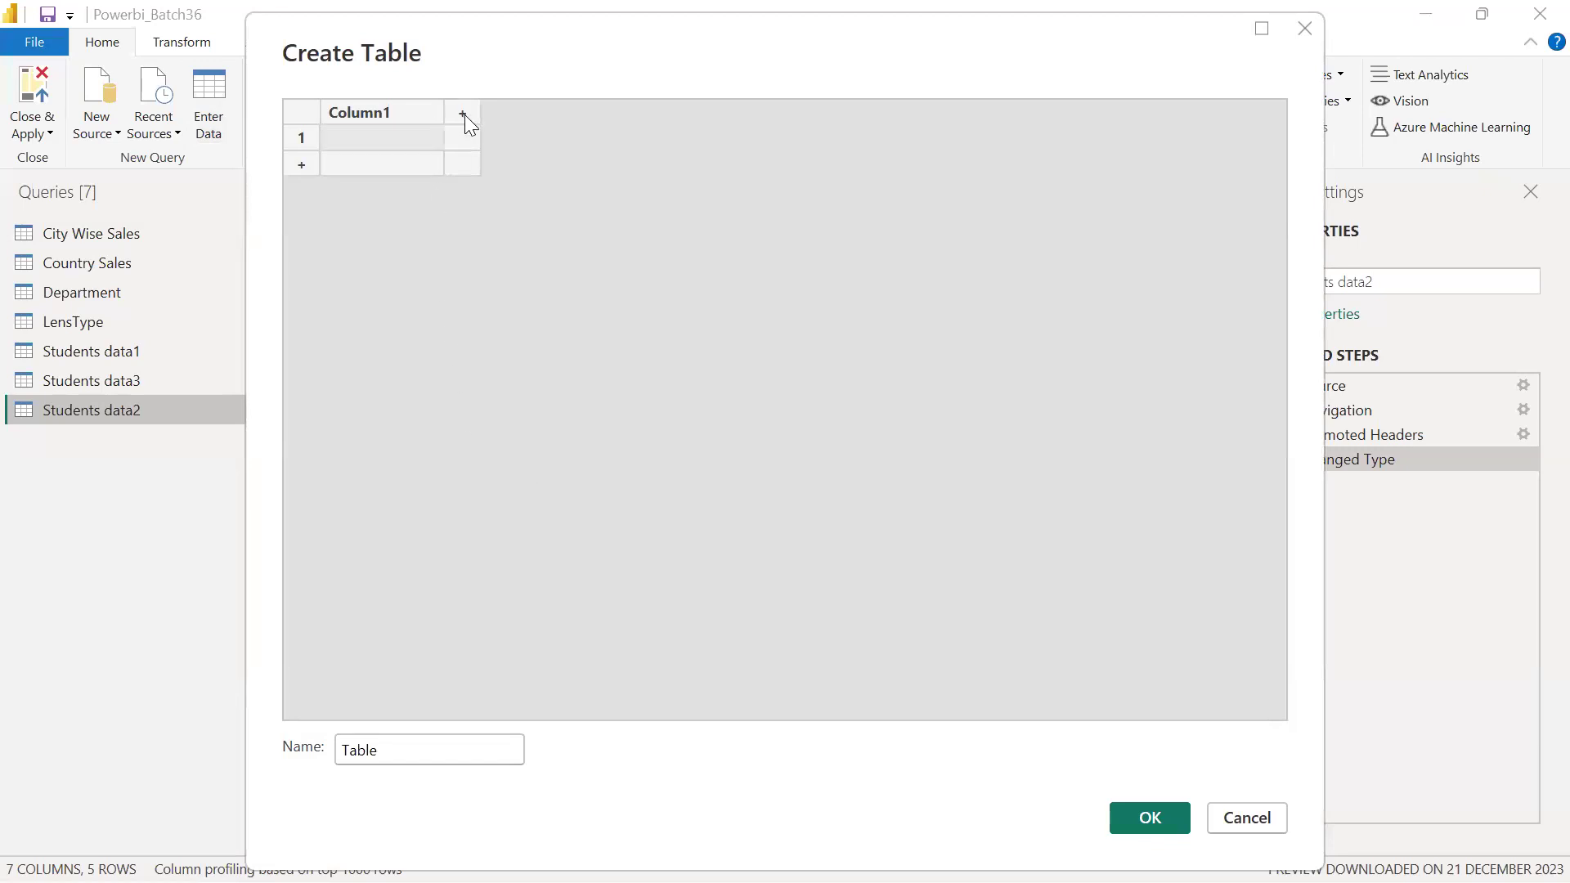
left_click(585, 122)
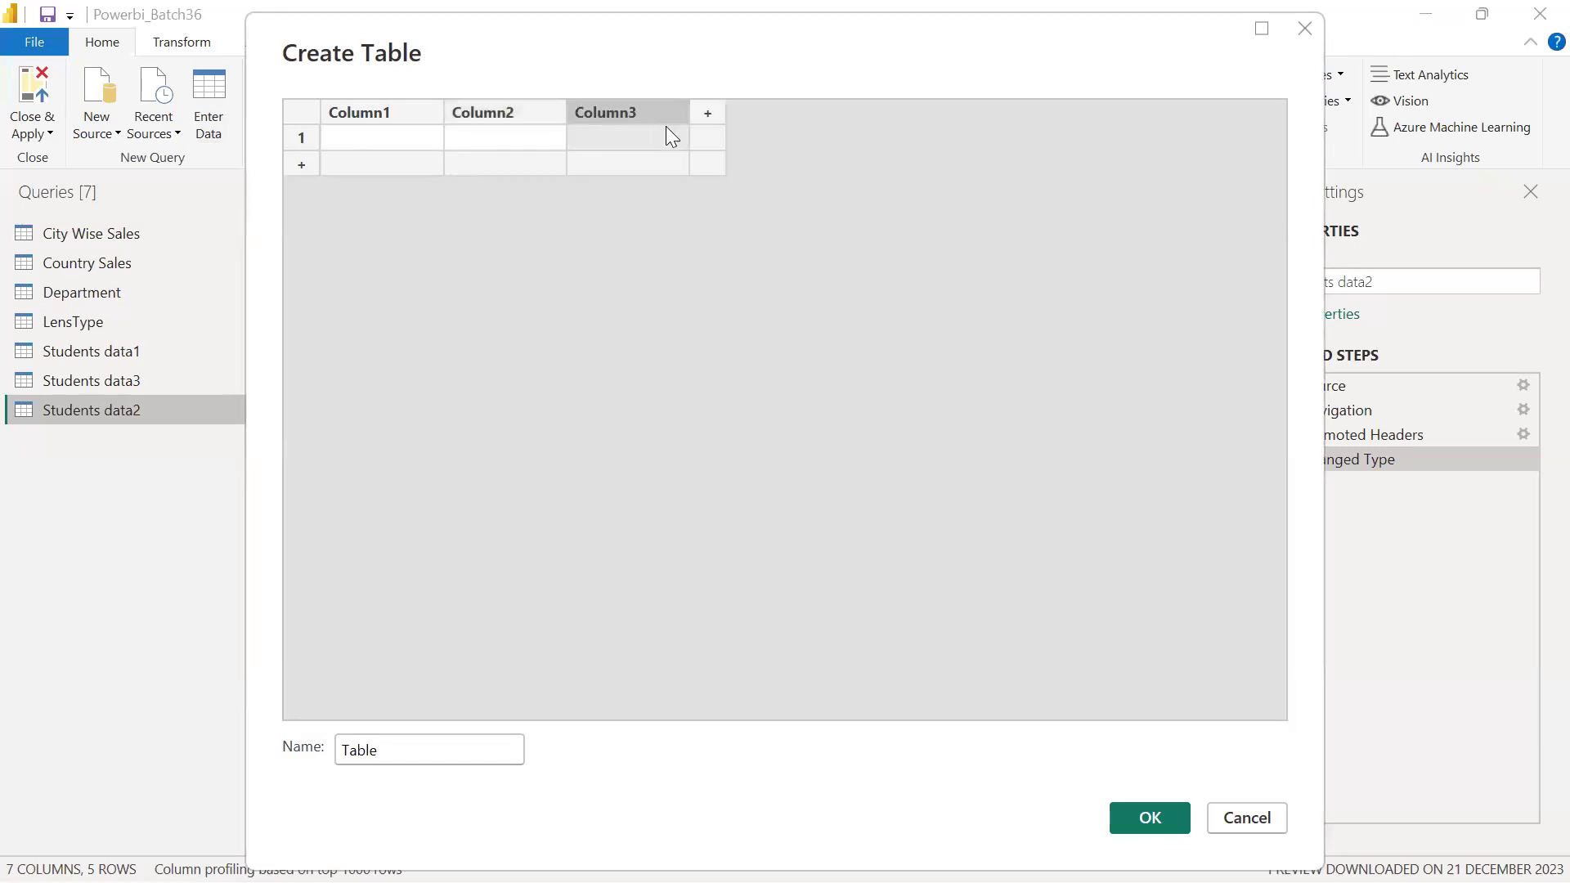
left_click(707, 115)
left_click(832, 115)
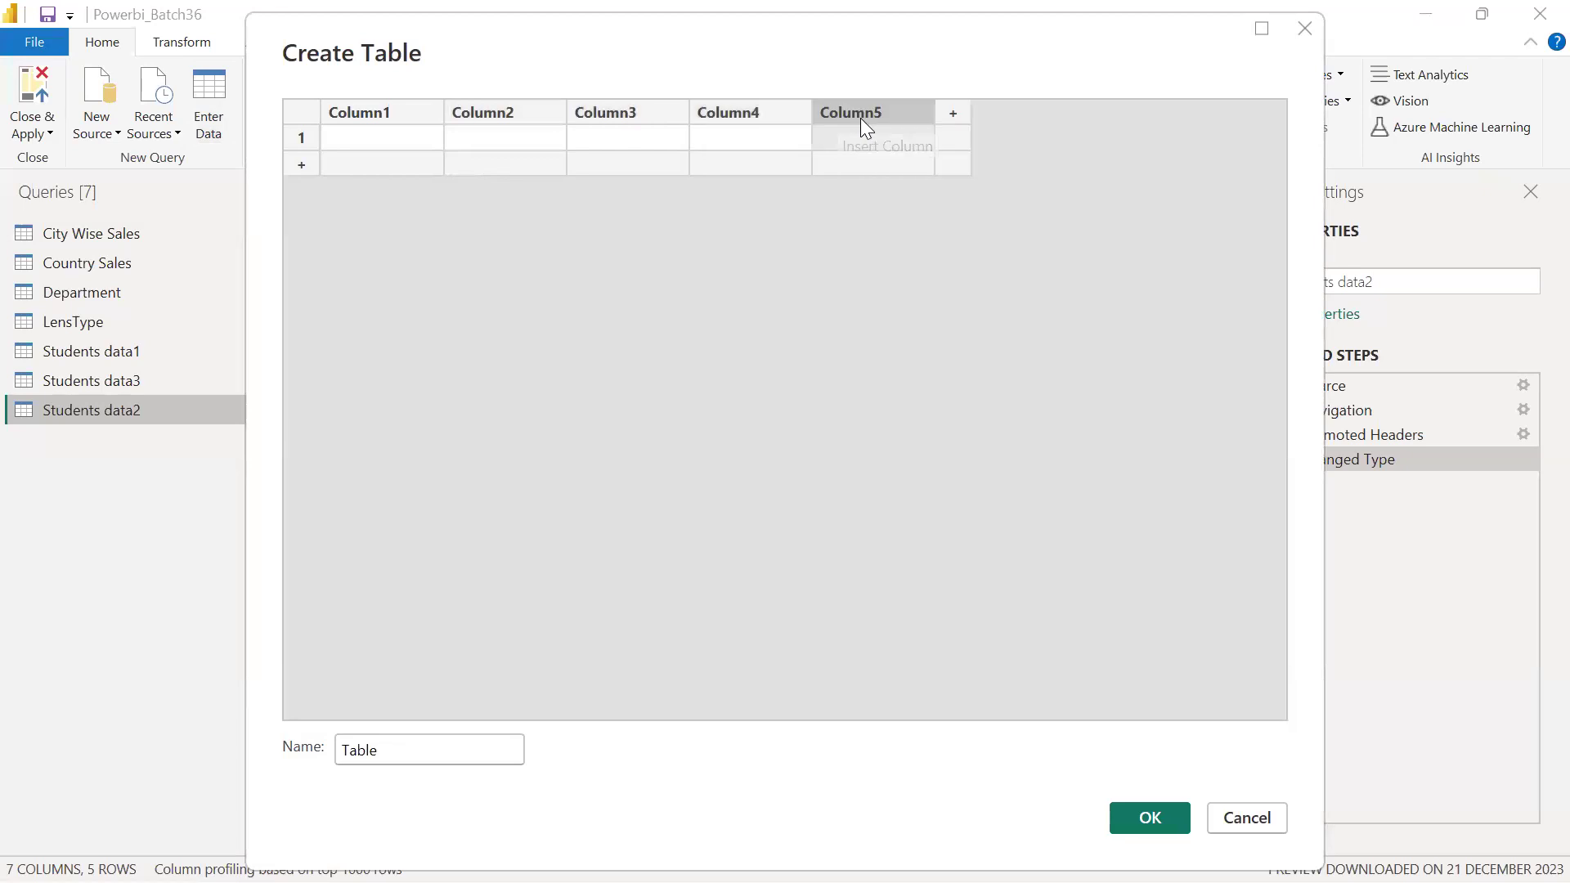
left_click(954, 119)
left_click(1078, 117)
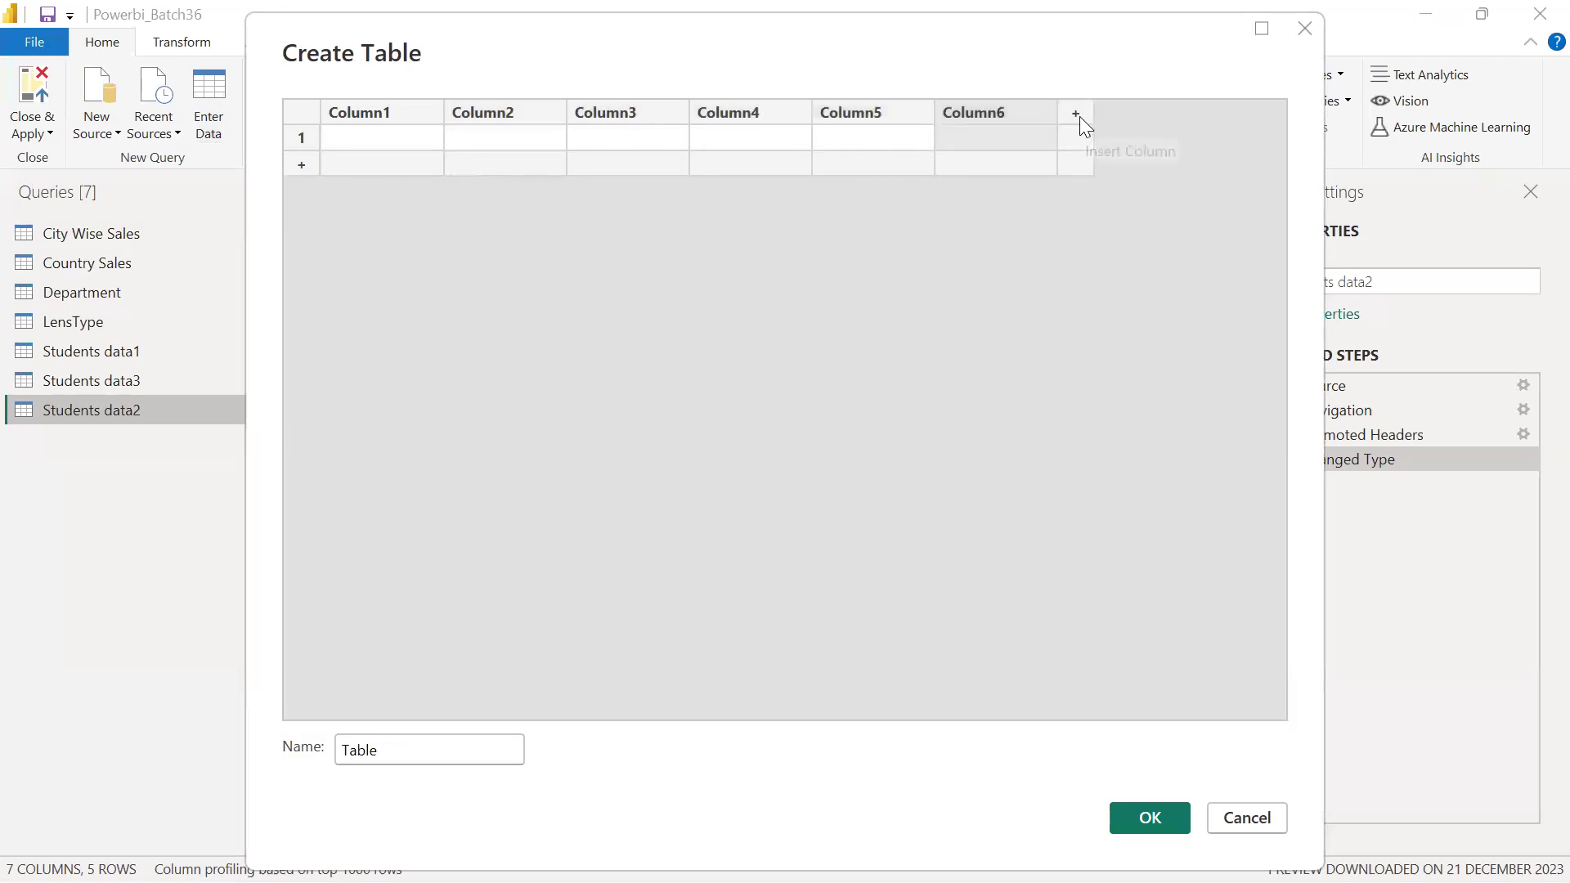
Step: Insert nine more rows in the manual table to give it ten rows
left_click(299, 166)
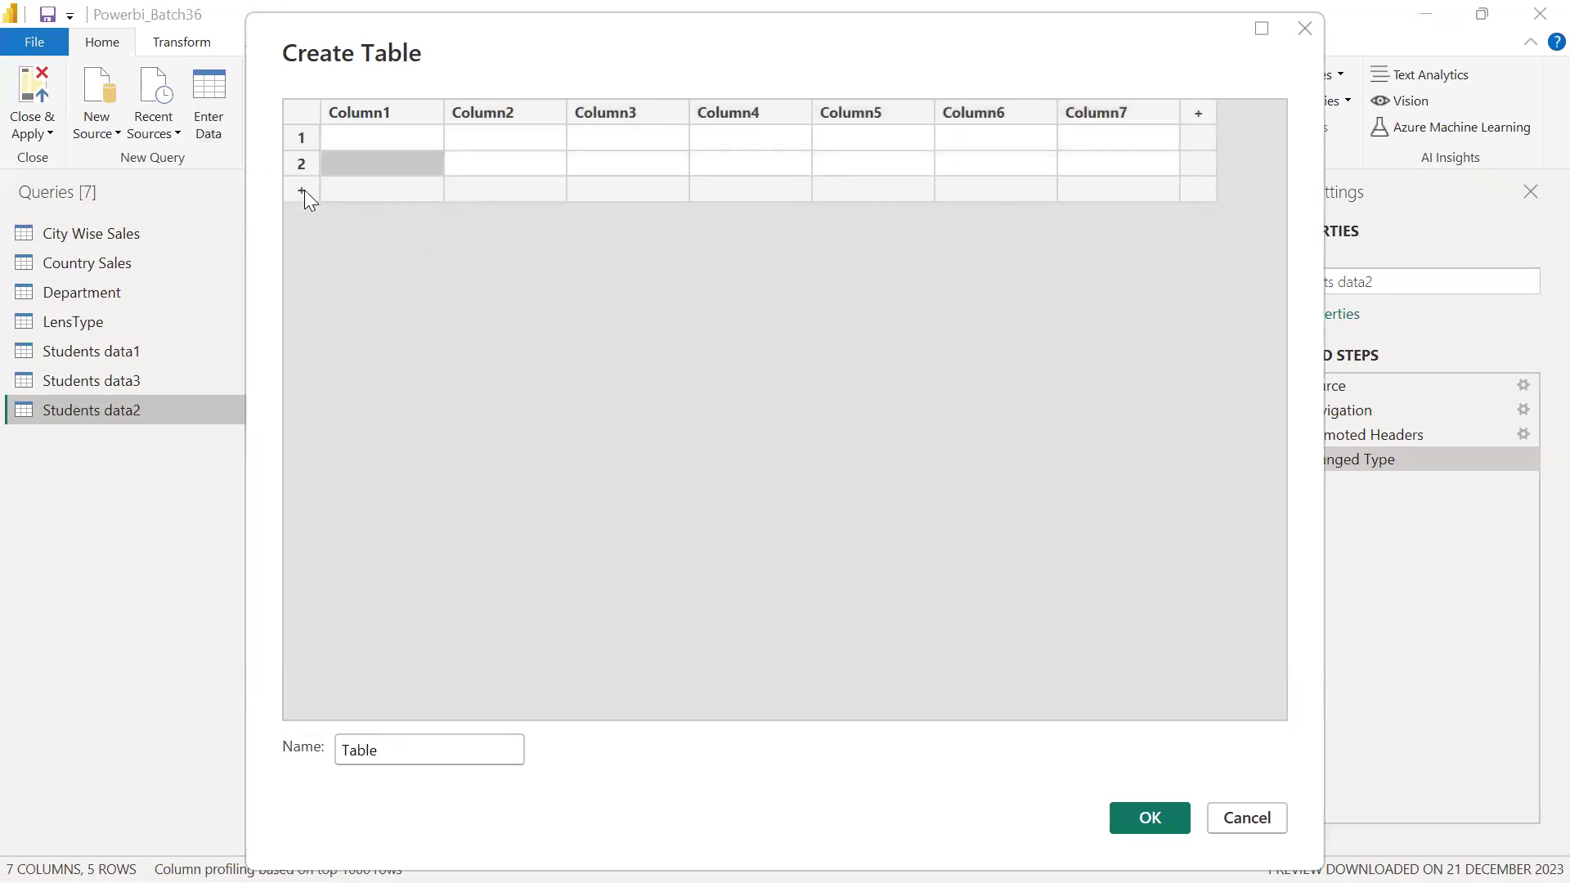
left_click(302, 191)
left_click(299, 216)
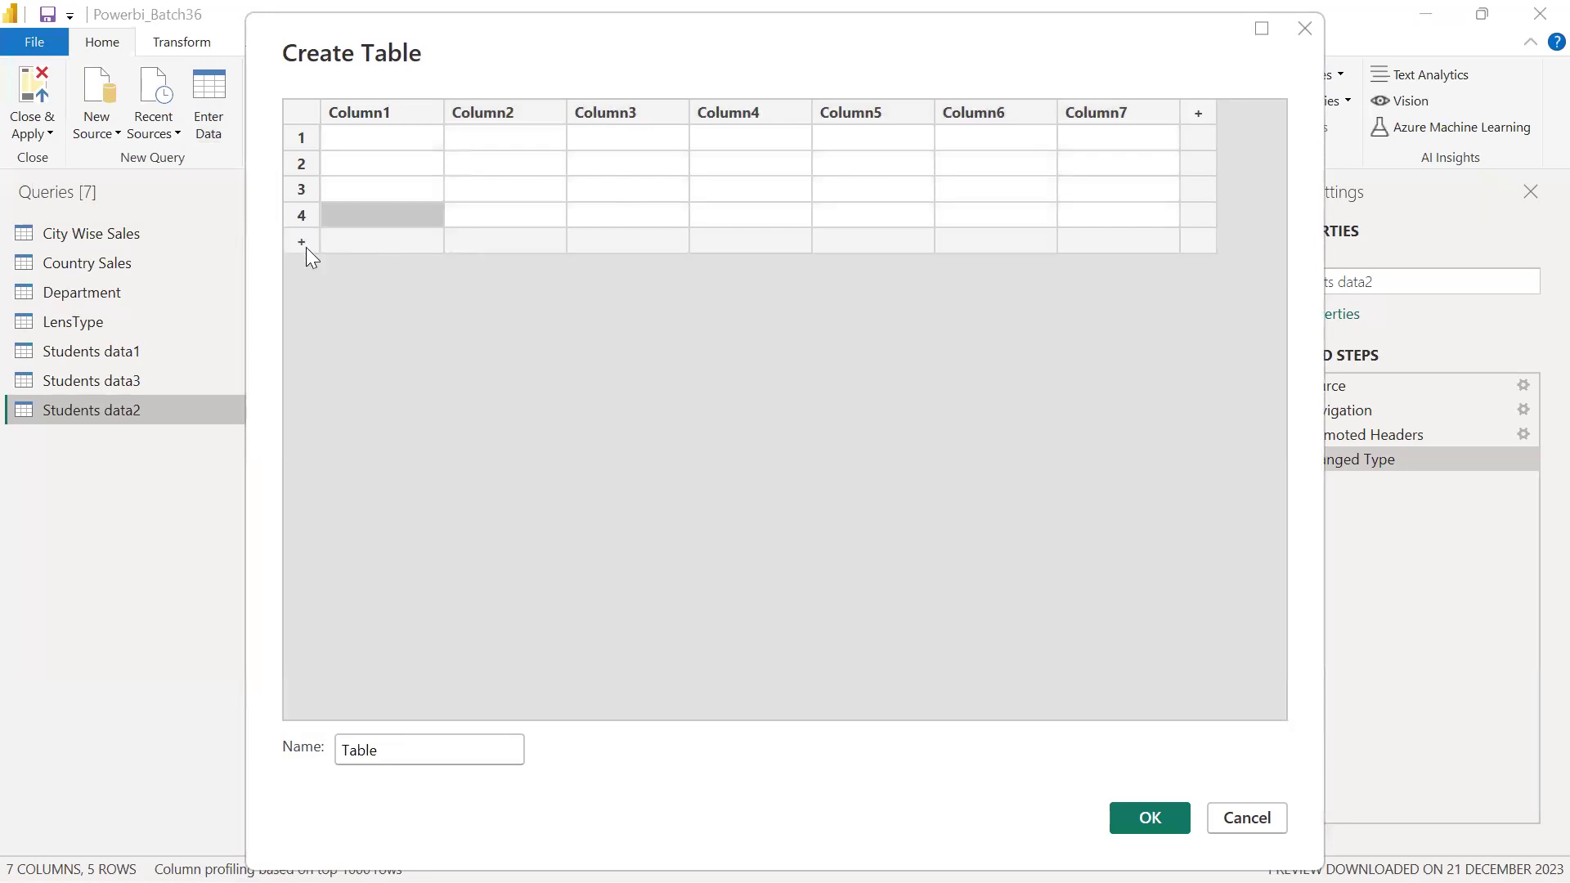
left_click(303, 245)
left_click(303, 270)
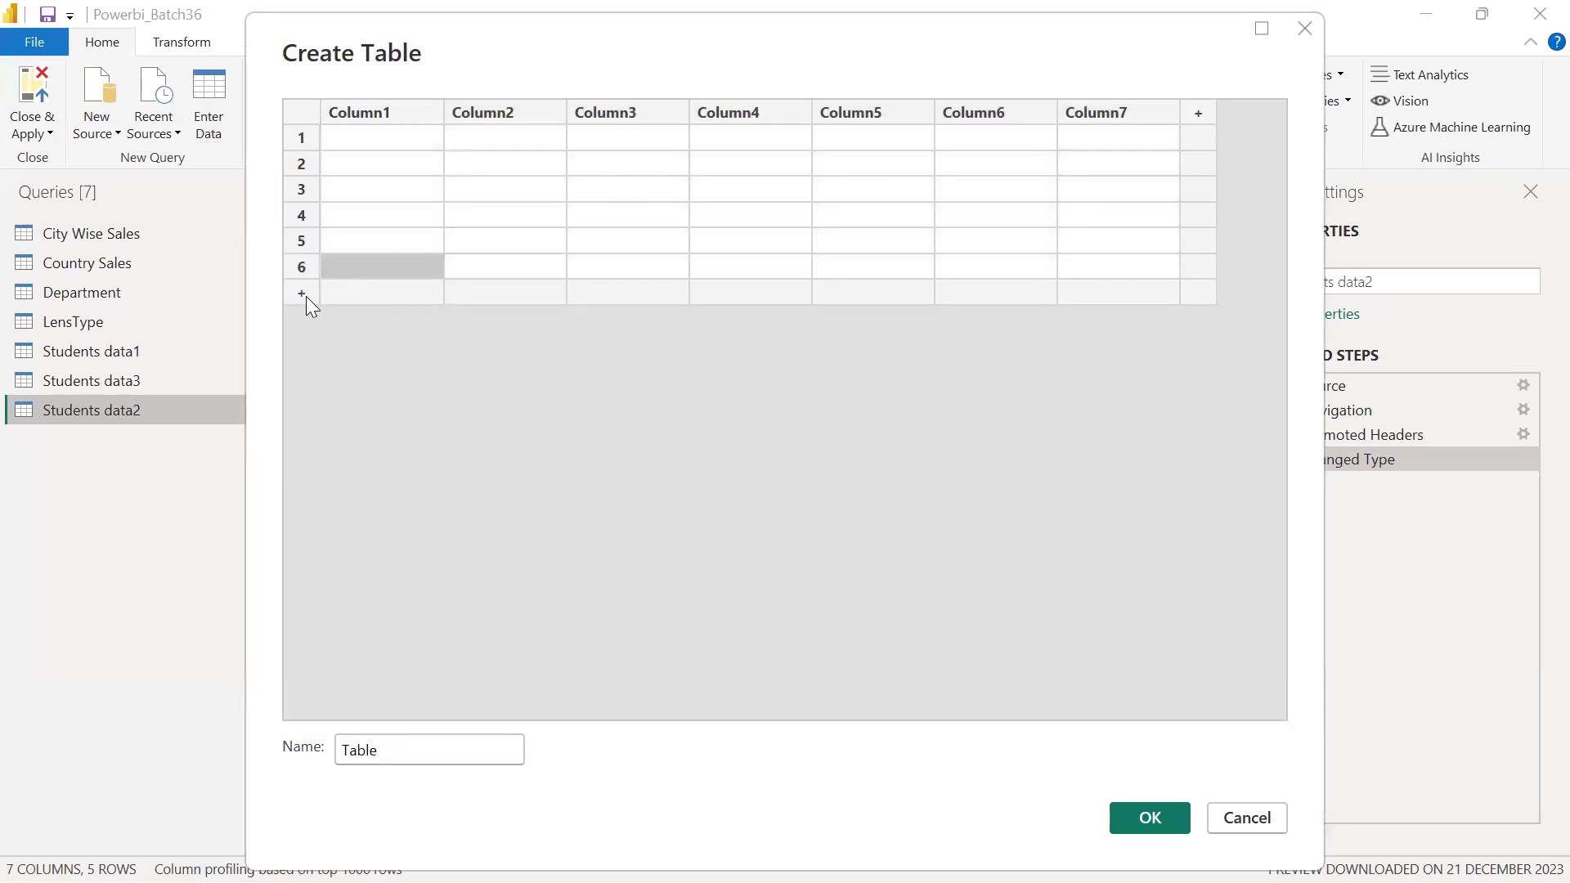
left_click(306, 296)
left_click(301, 321)
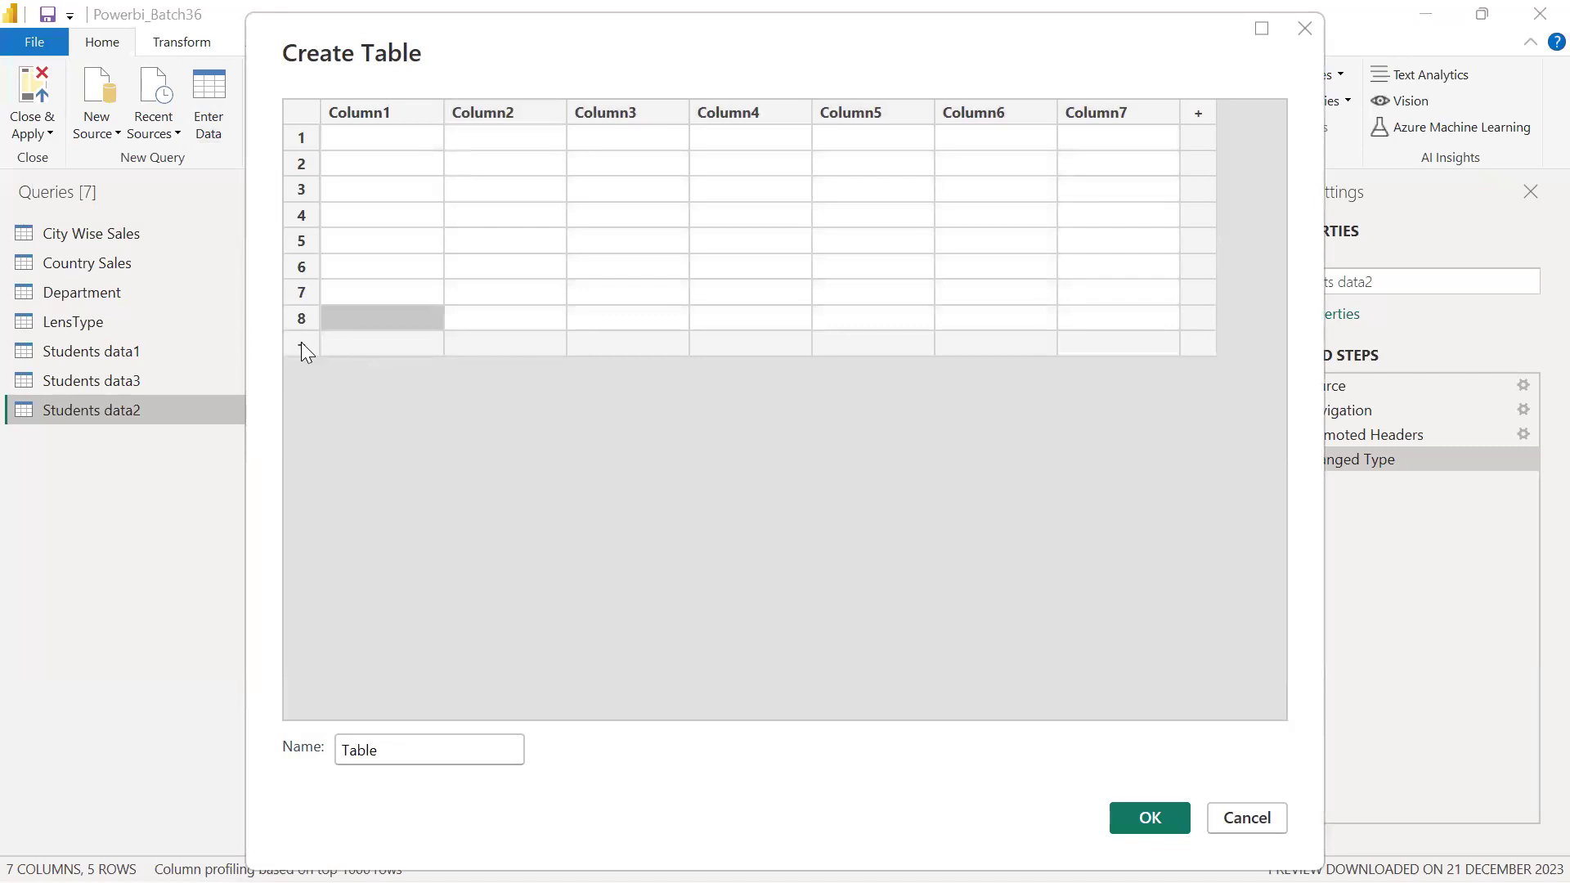
left_click(301, 344)
left_click(301, 368)
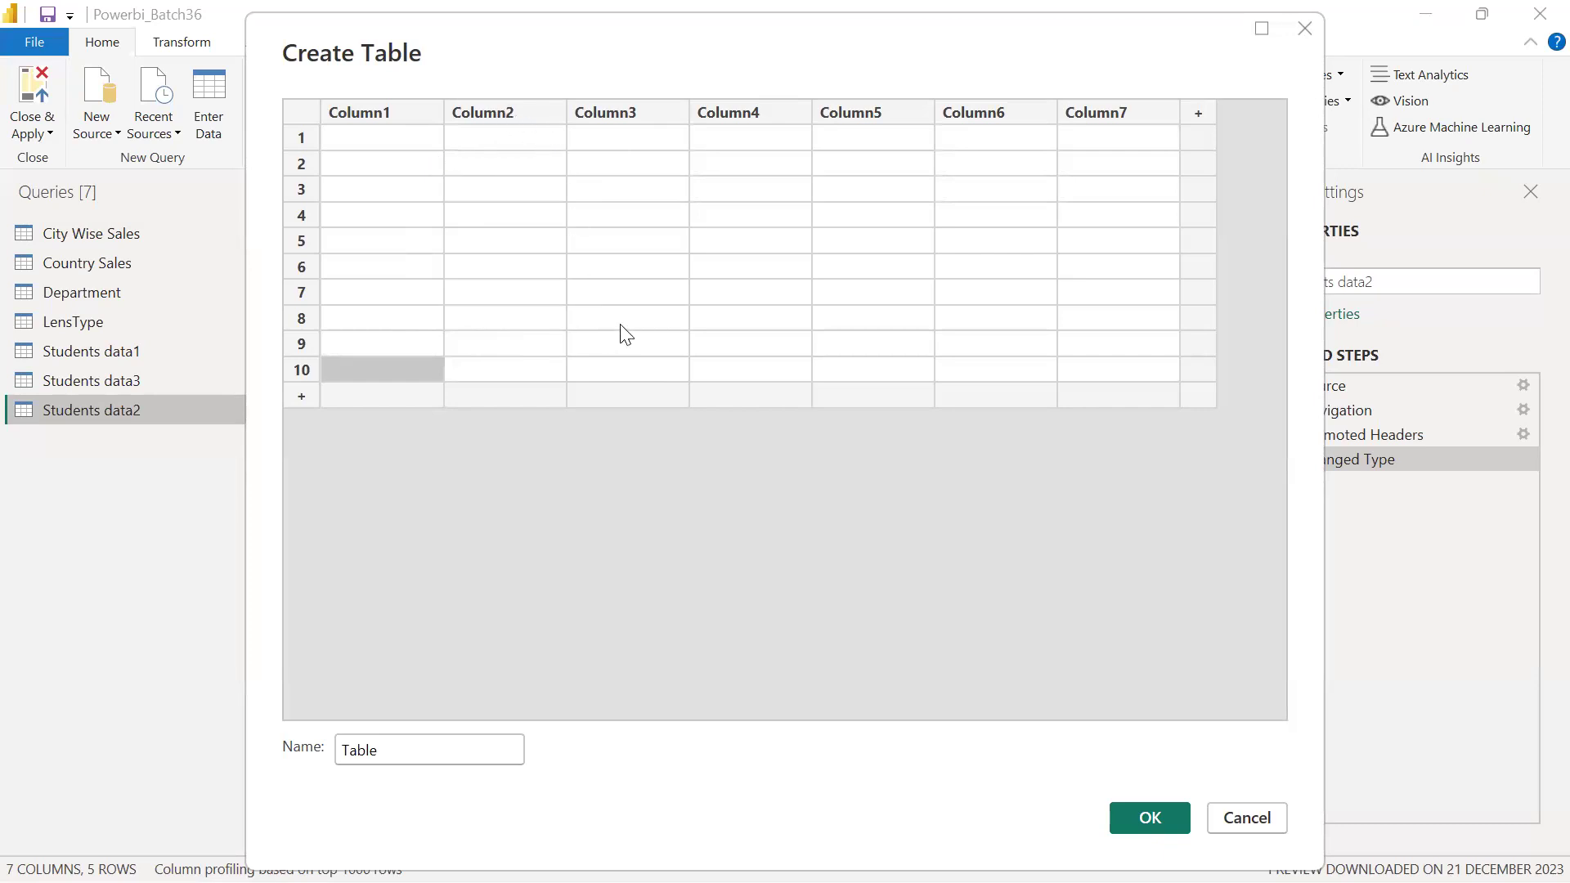
Step: Delete the non-adjacent columns Column2, Column4 and Column6 from the manual table together
left_click(524, 121)
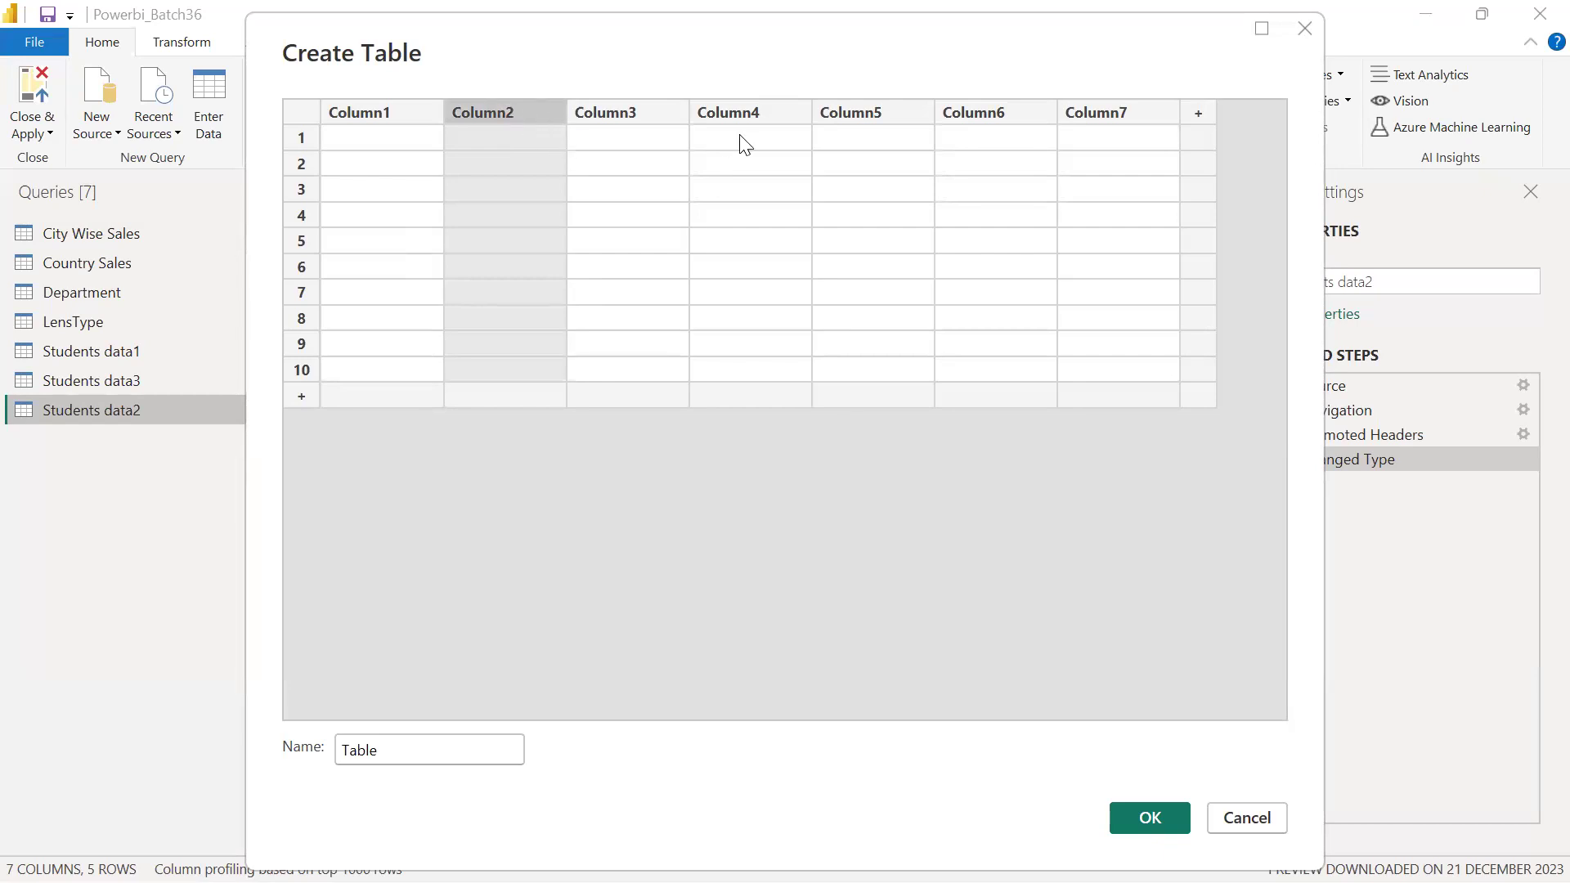
left_click(785, 119)
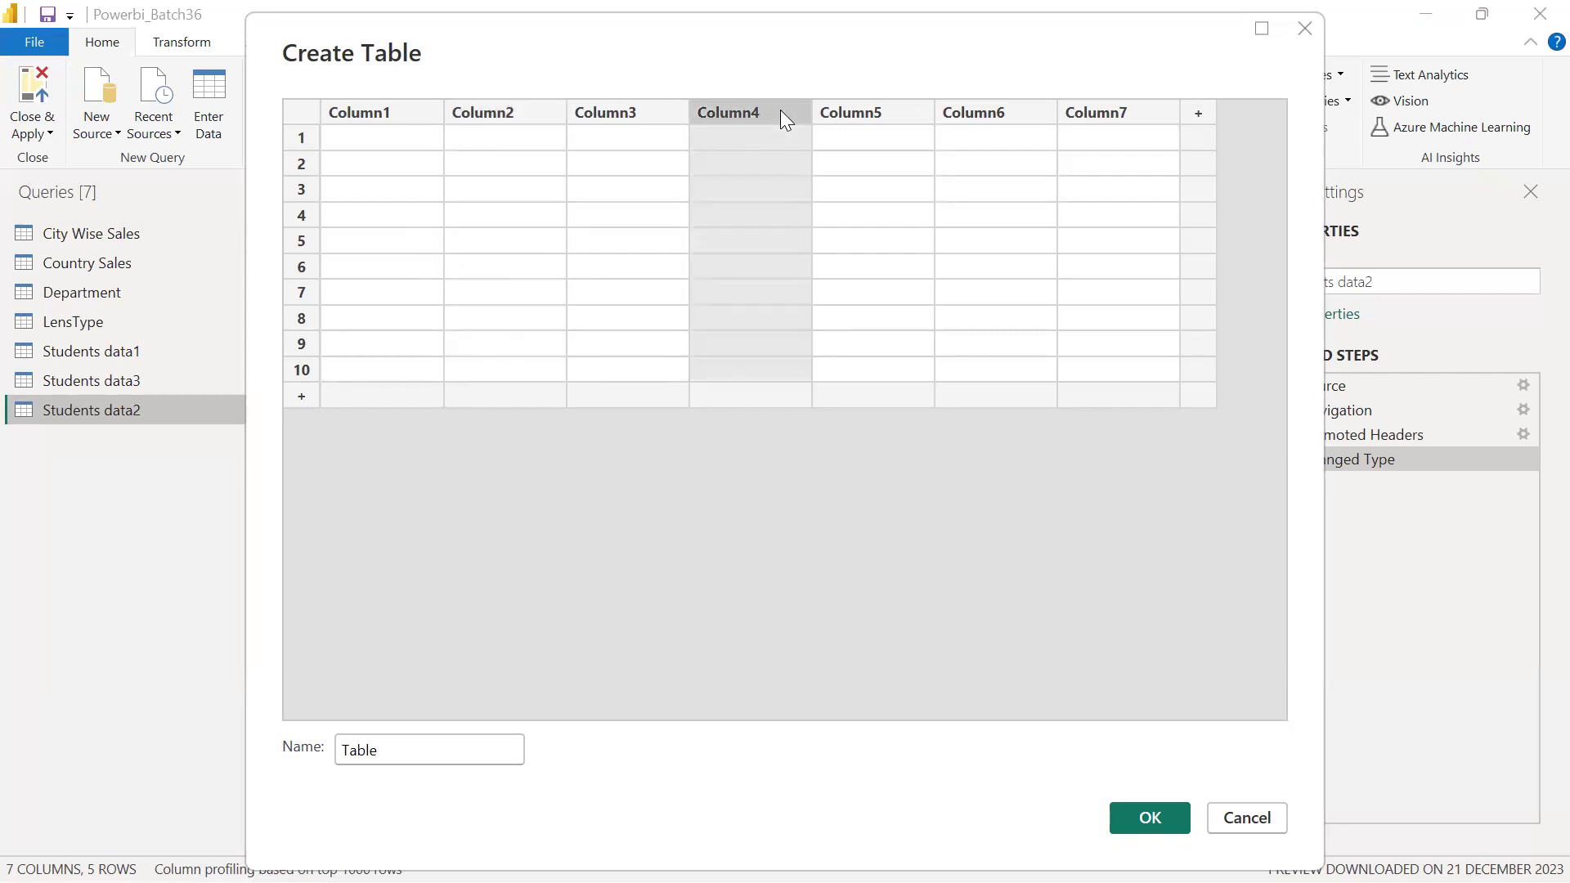
left_click(513, 123)
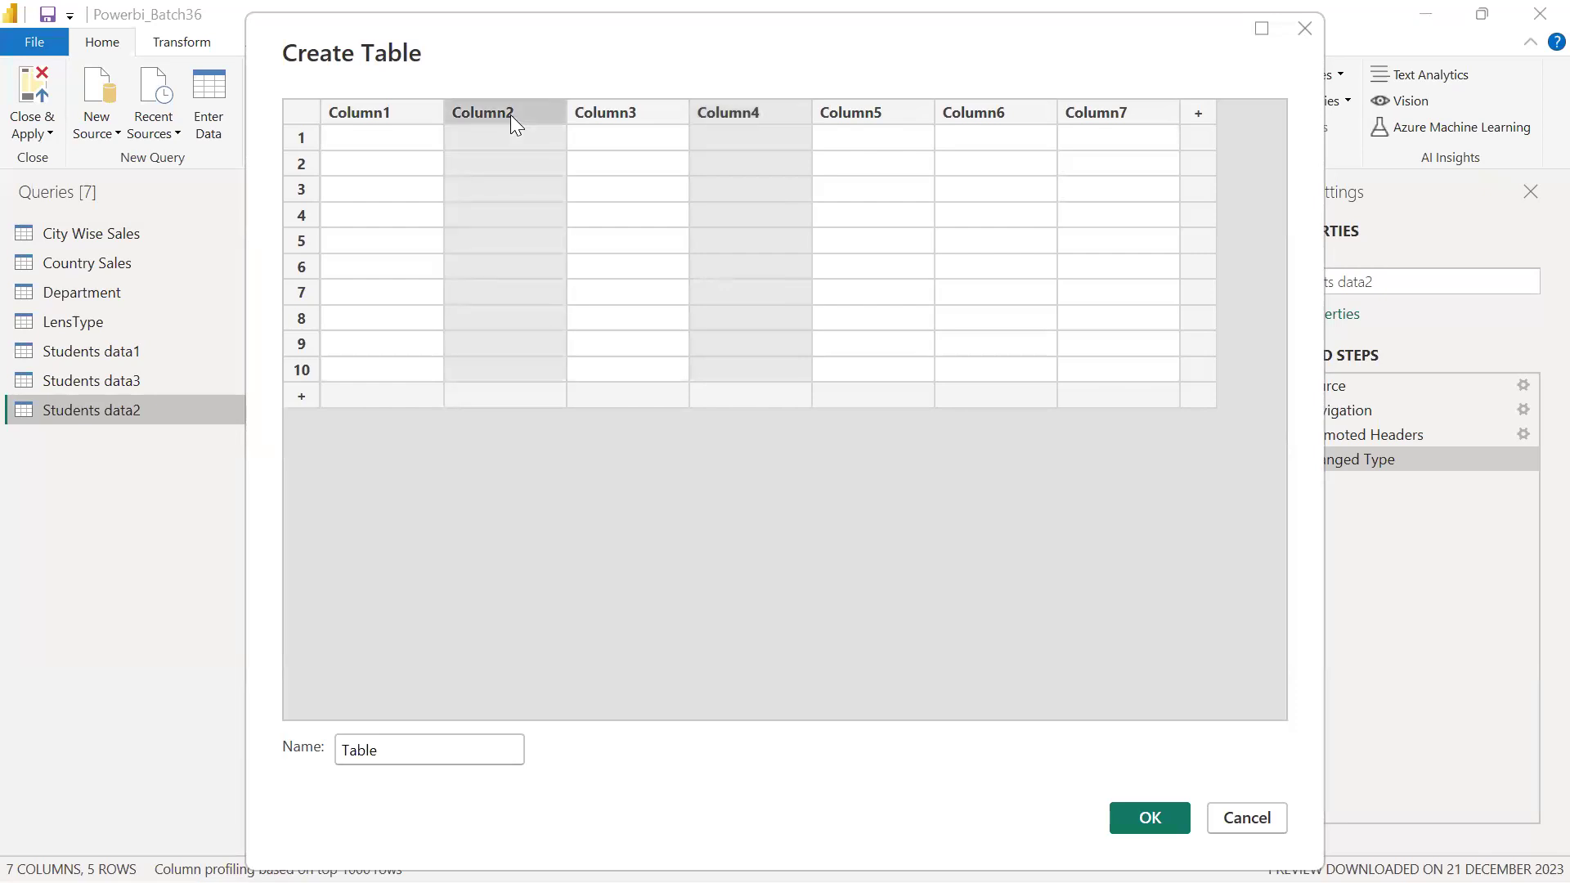
left_click(1013, 116, "ctrl")
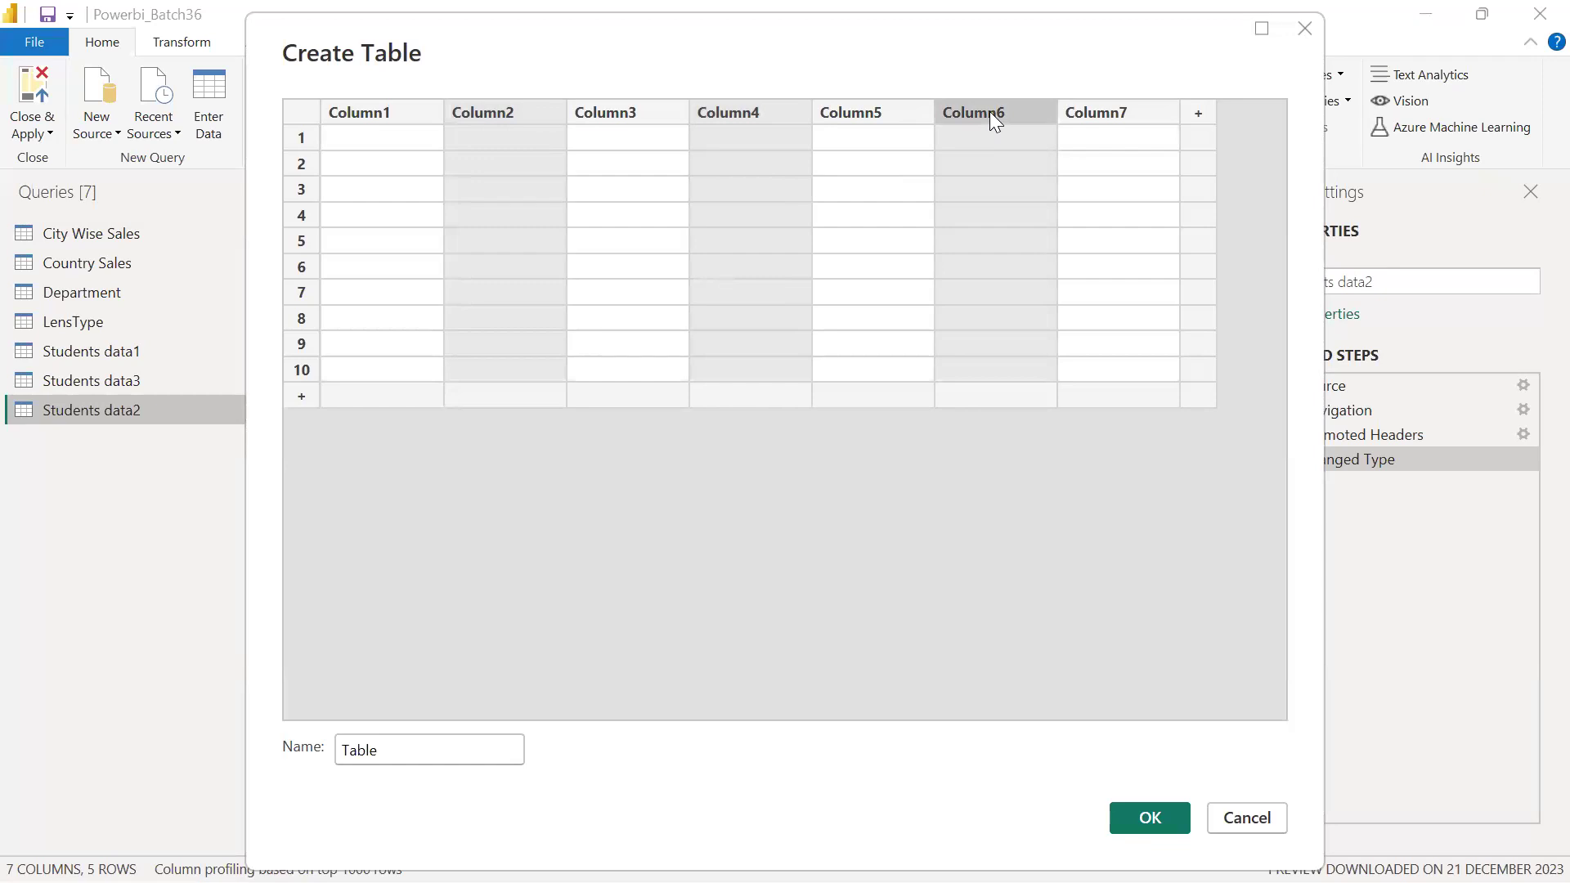
right_click(990, 112)
left_click(1062, 201)
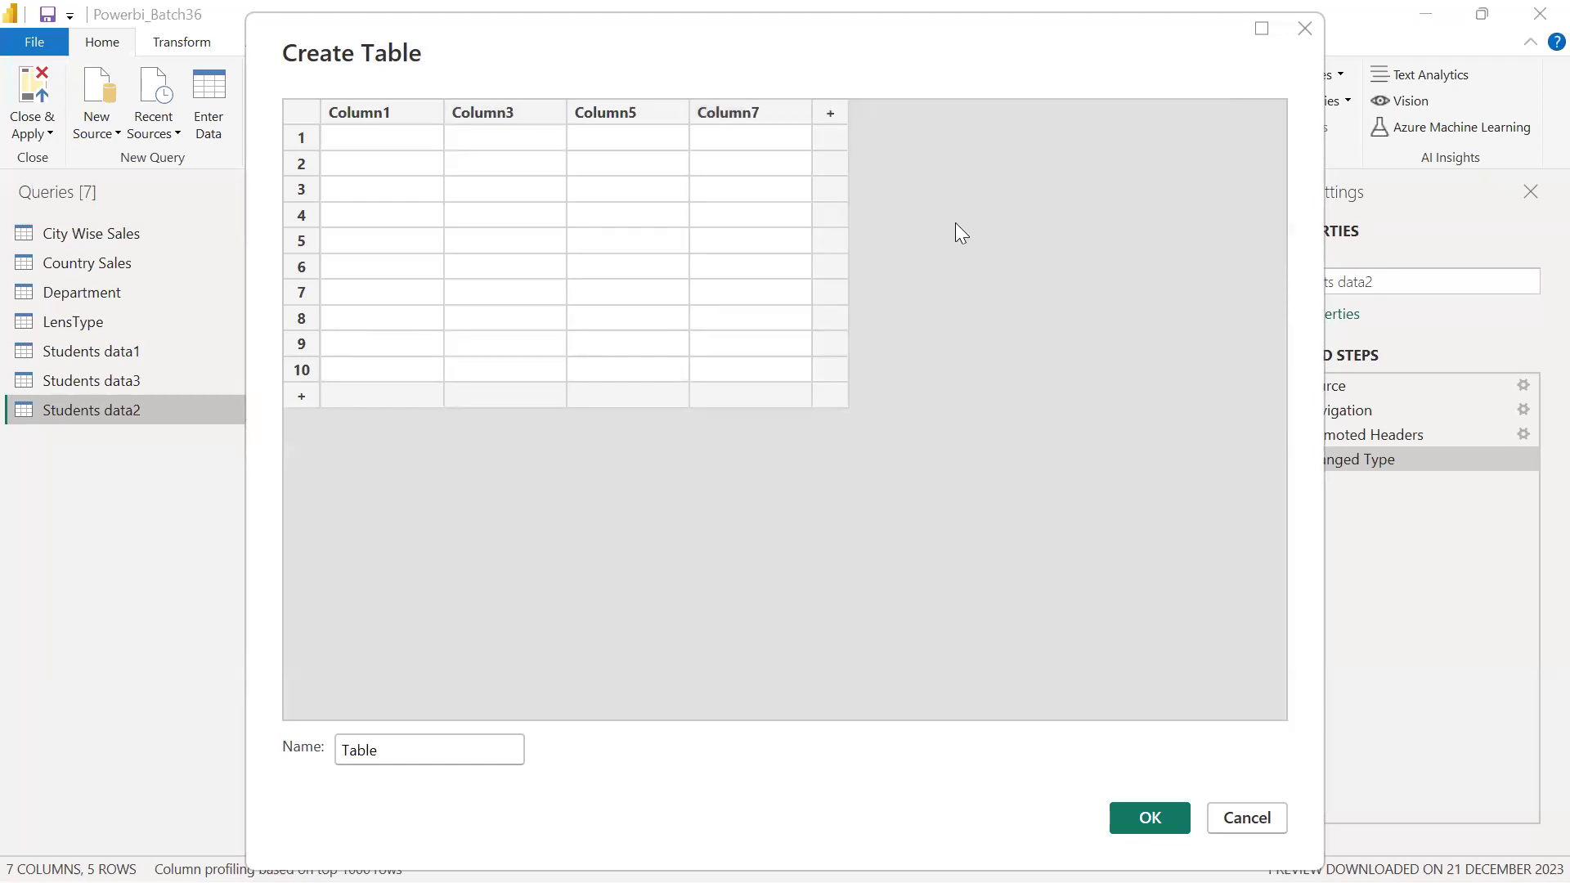
Step: Insert three new columns after Column7 in the manual table
left_click(830, 114)
left_click(965, 115)
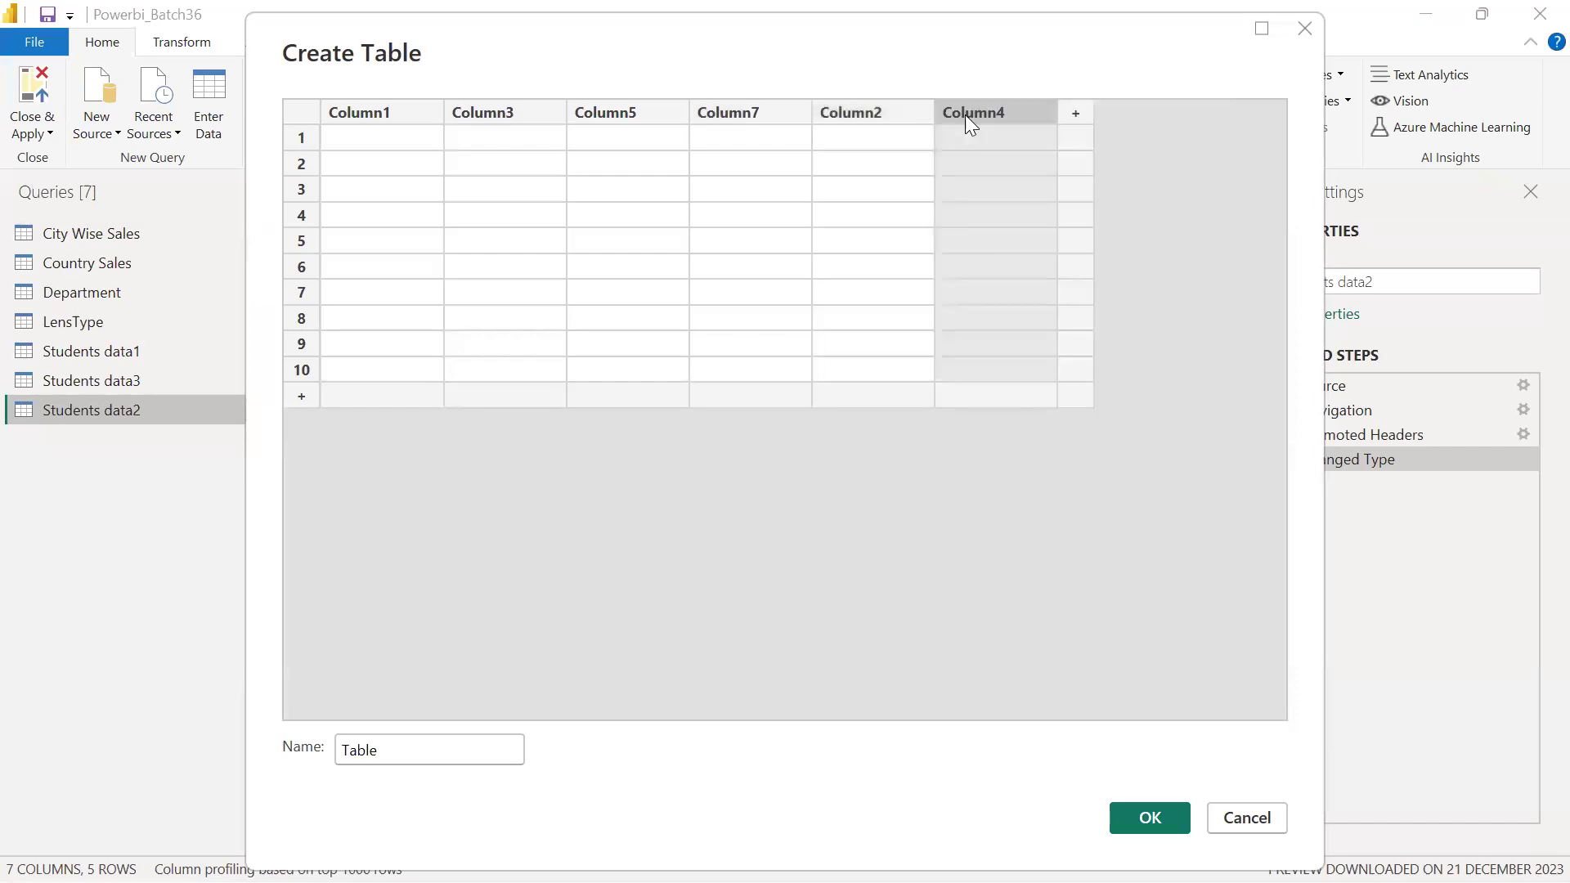
left_click(1076, 113)
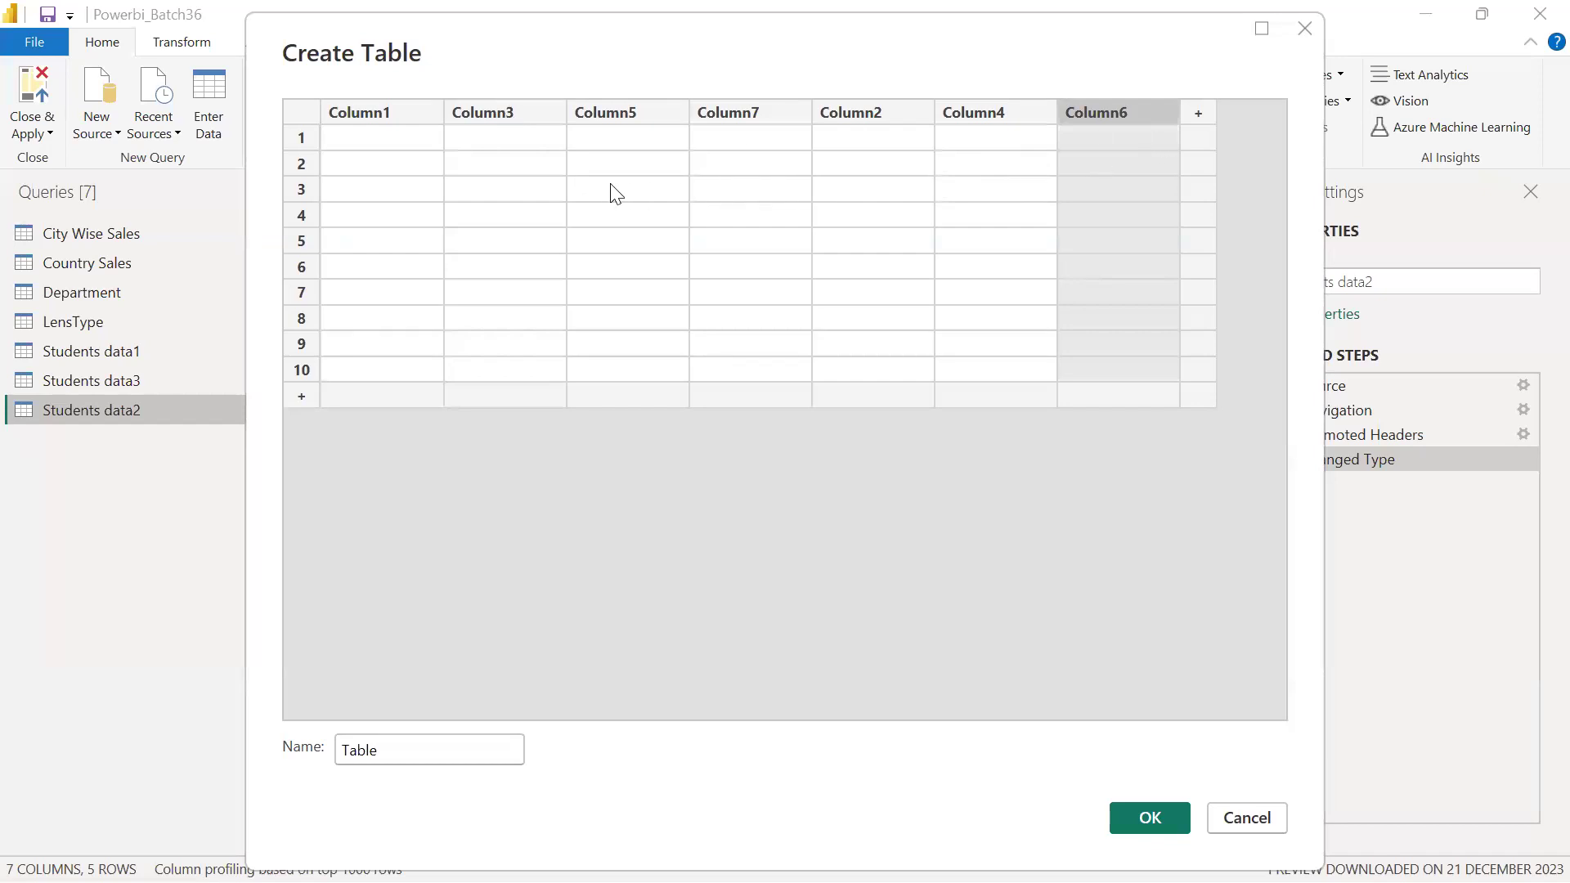
Step: Select the adjacent columns from Column3 through Column6 and delete them, keeping only Column1
left_click(502, 112)
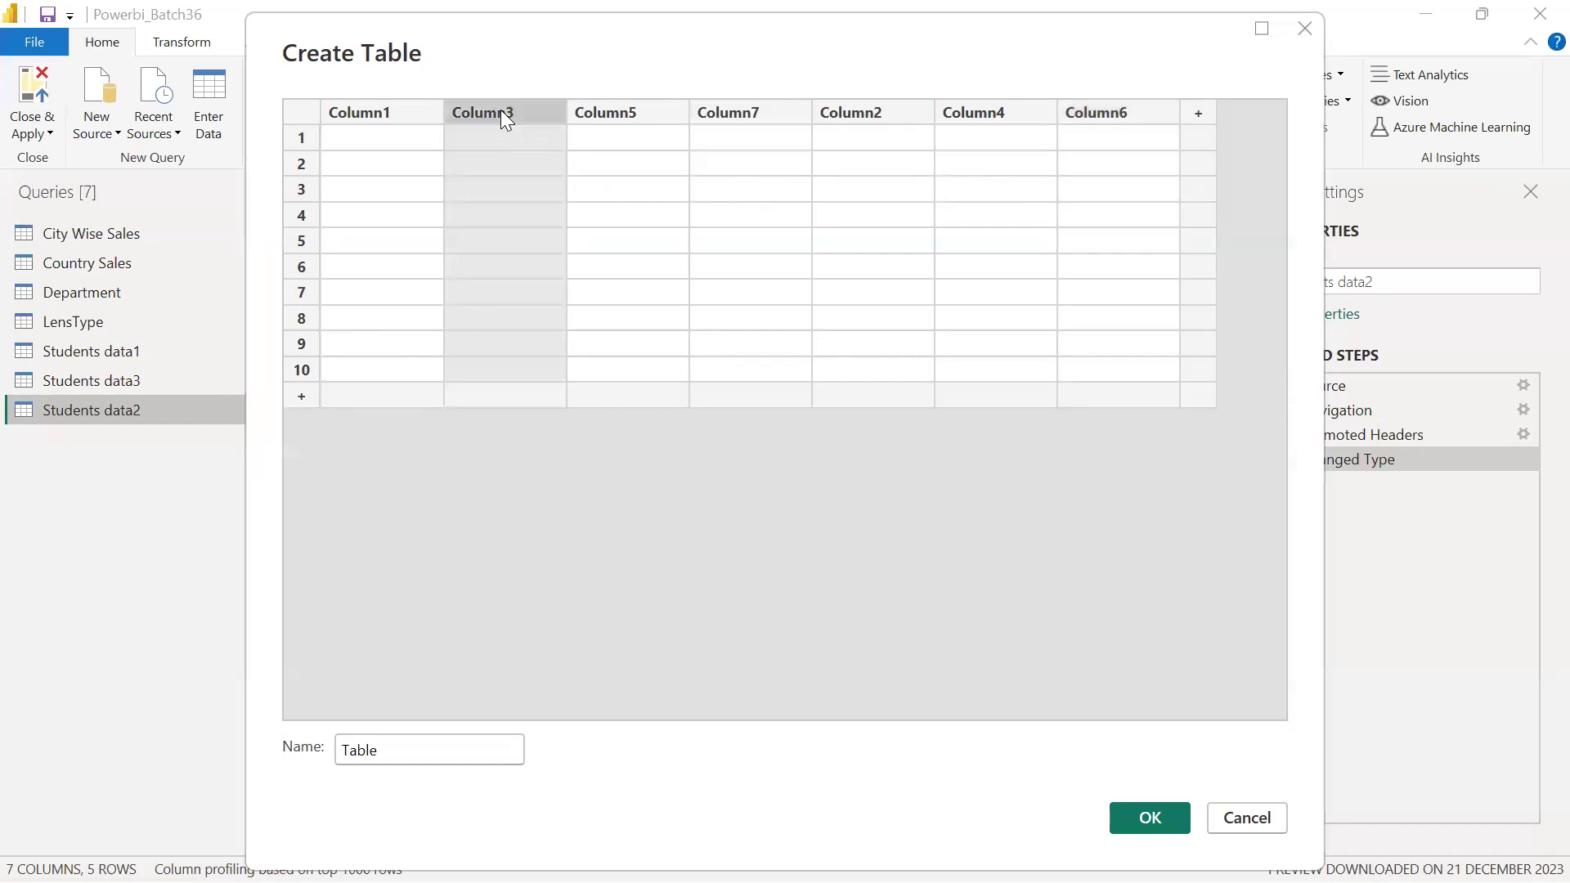
left_click(1122, 116, "shift")
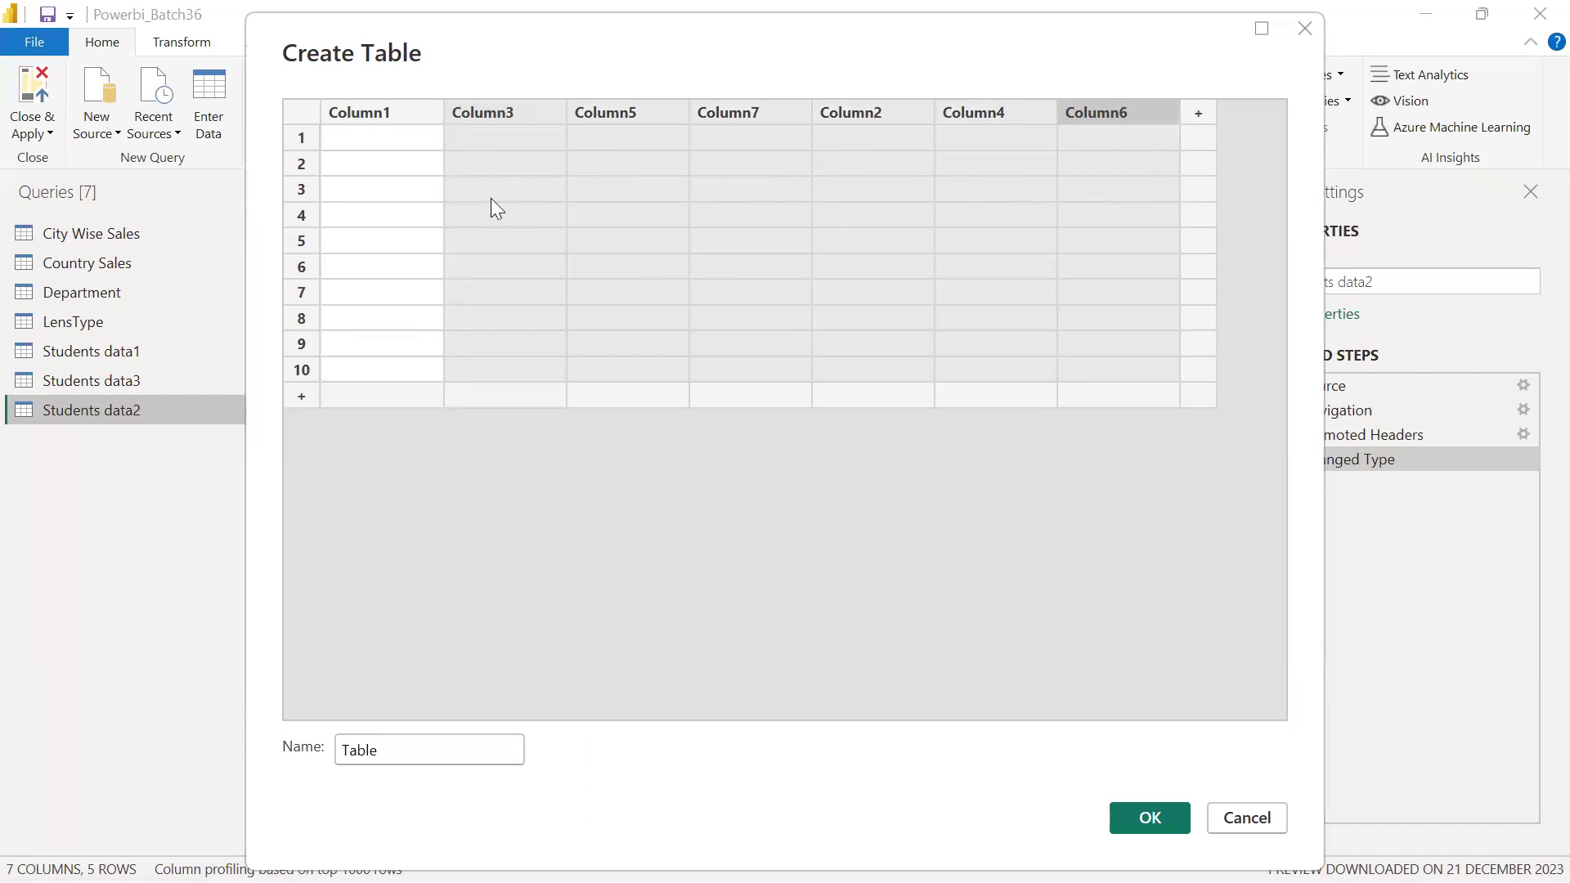
right_click(502, 109)
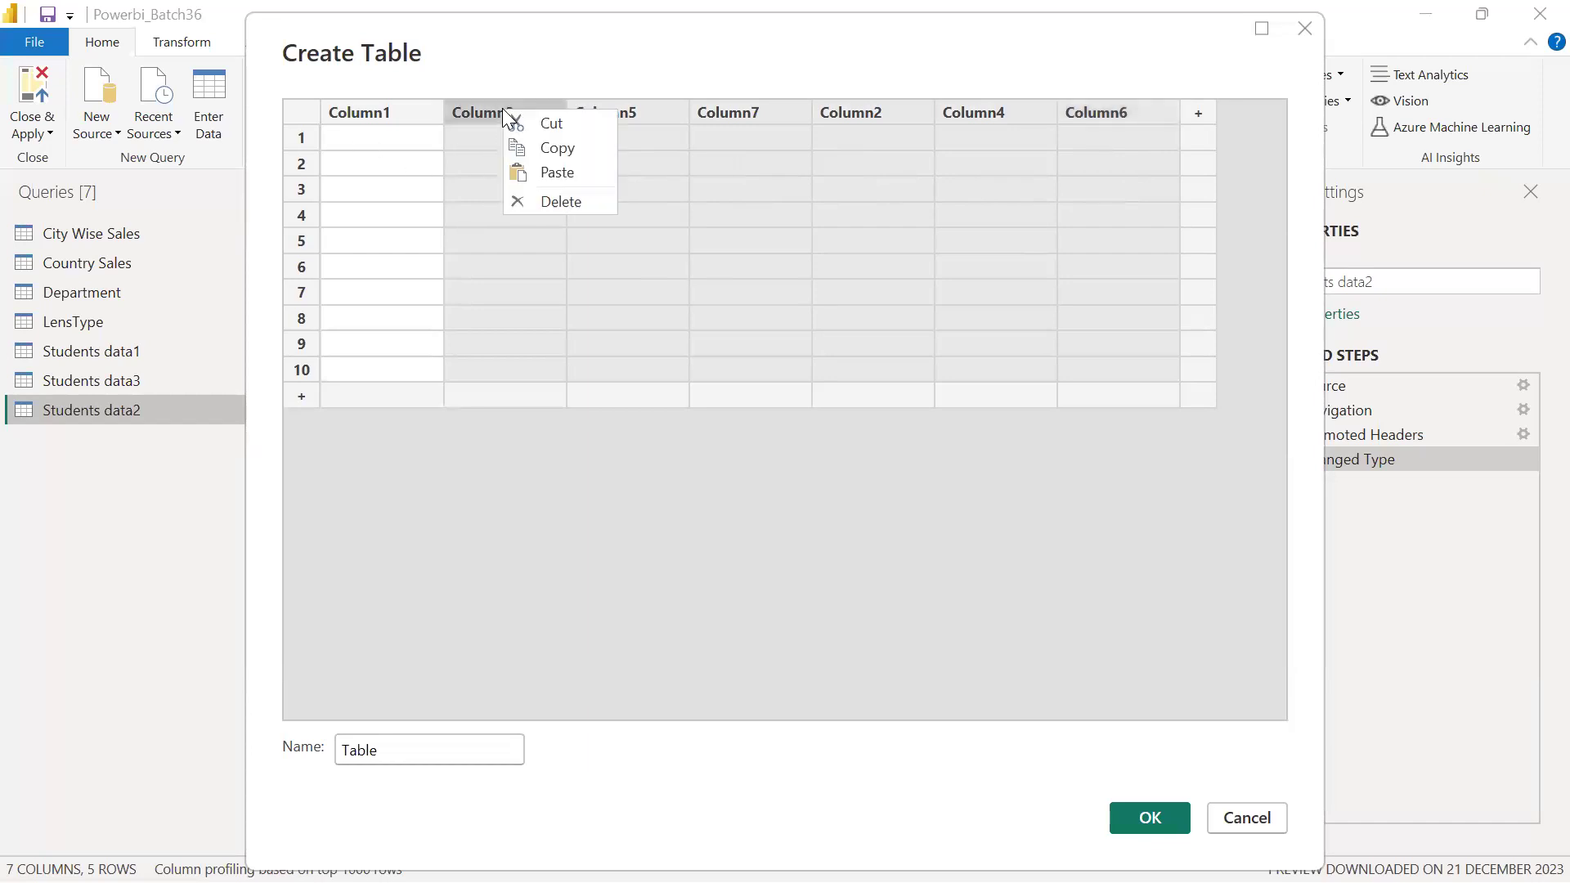
left_click(568, 210)
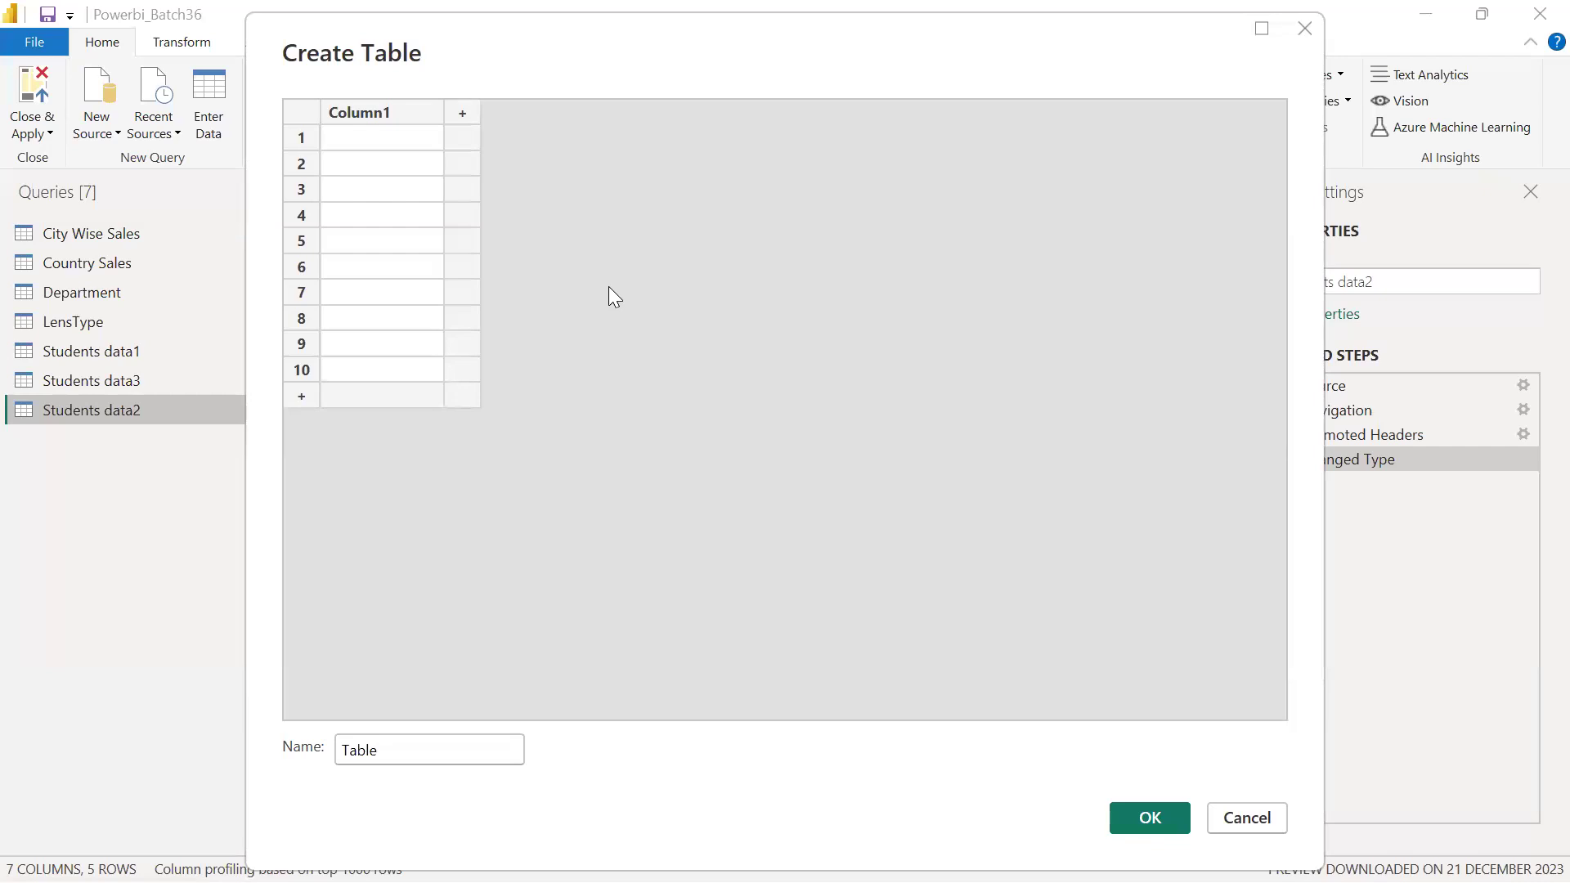
Step: Rename Column1 of the manual table as Names
double_click(394, 113)
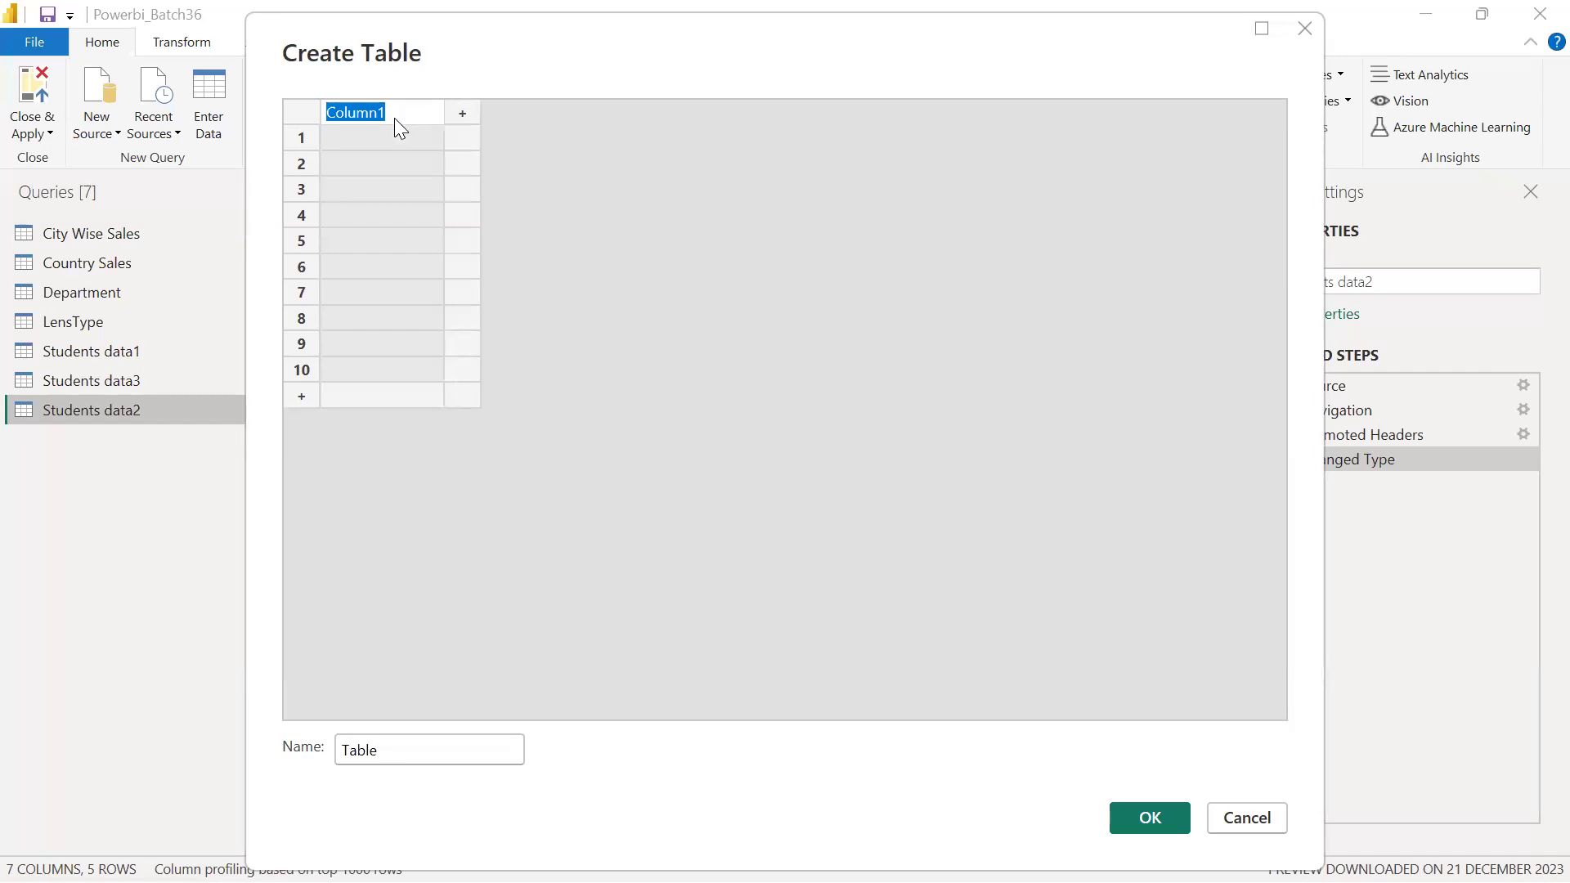
type("Nam")
left_click(364, 137)
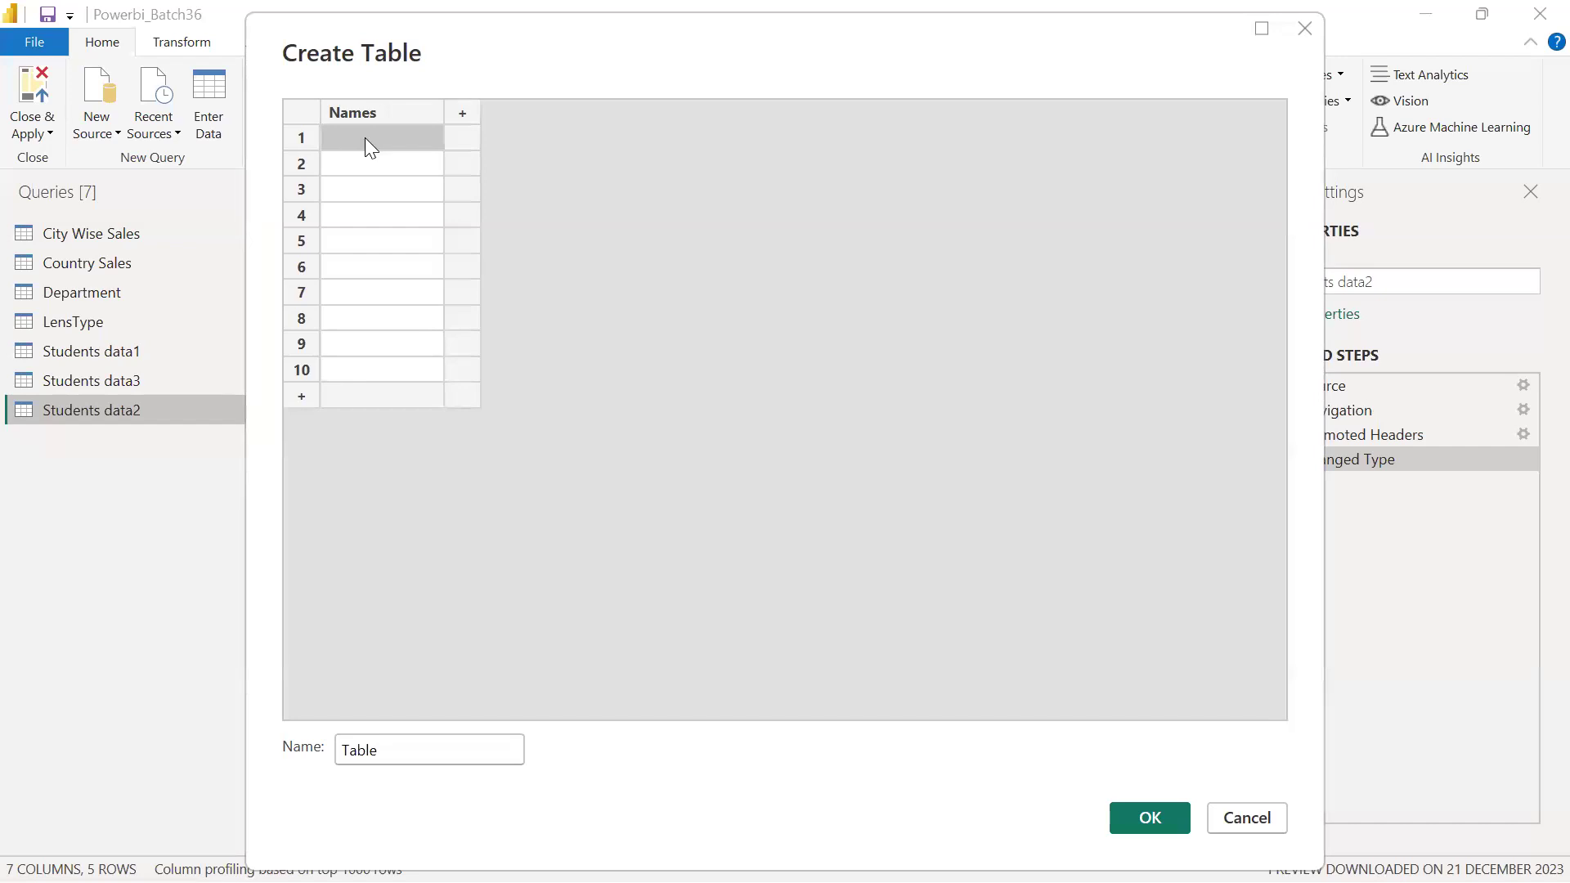
Step: Enter three people's first names in rows 1 to 3 of the Names column
left_click(366, 140)
type("Kran")
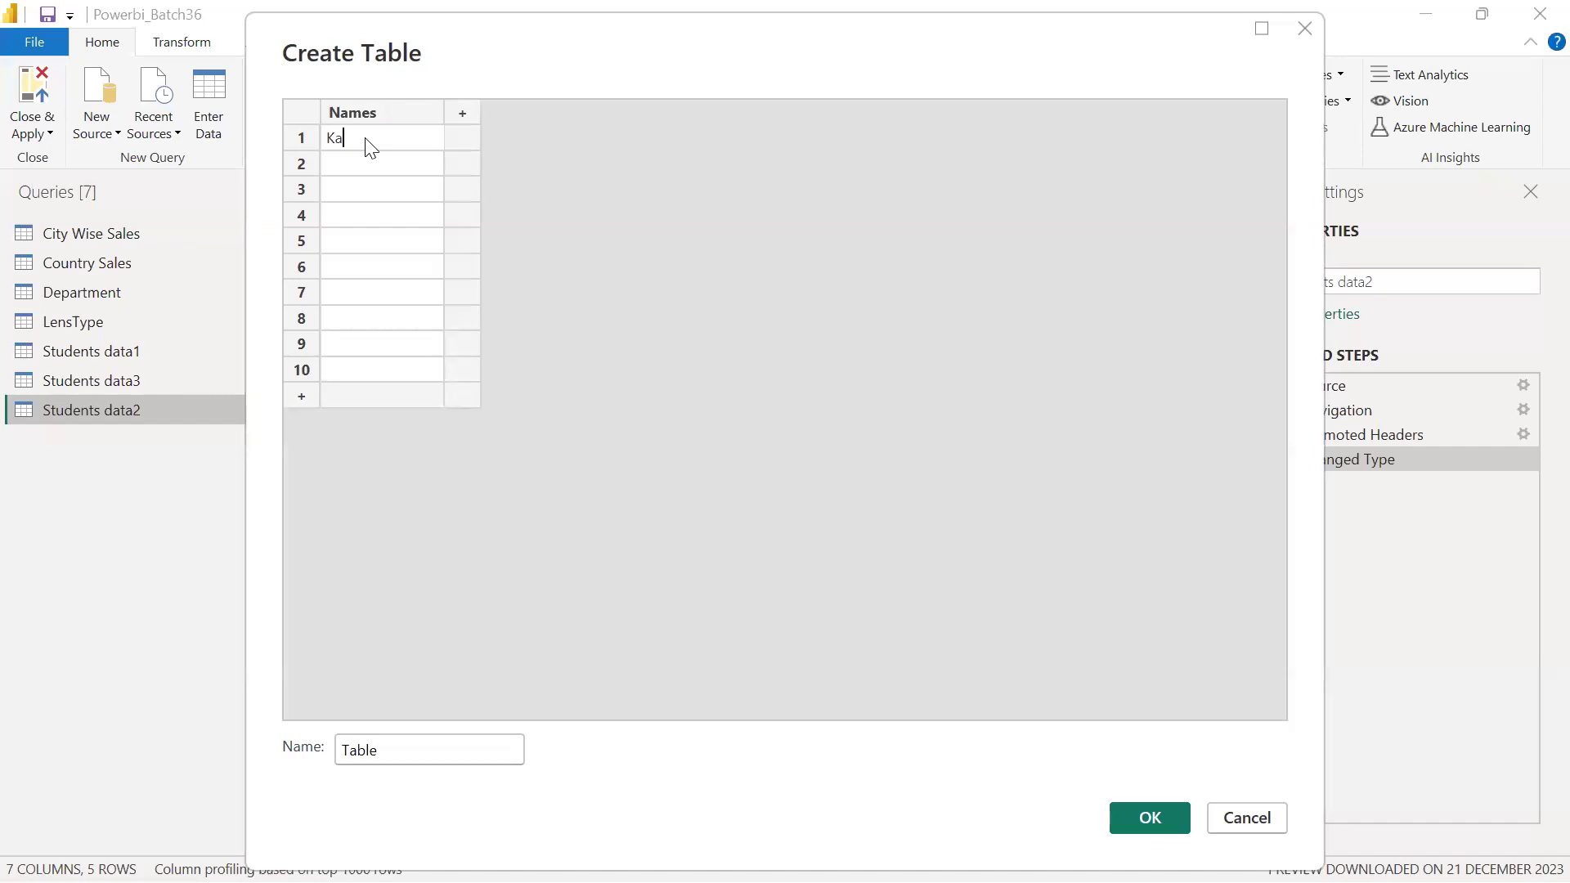
type("thi")
key("Return")
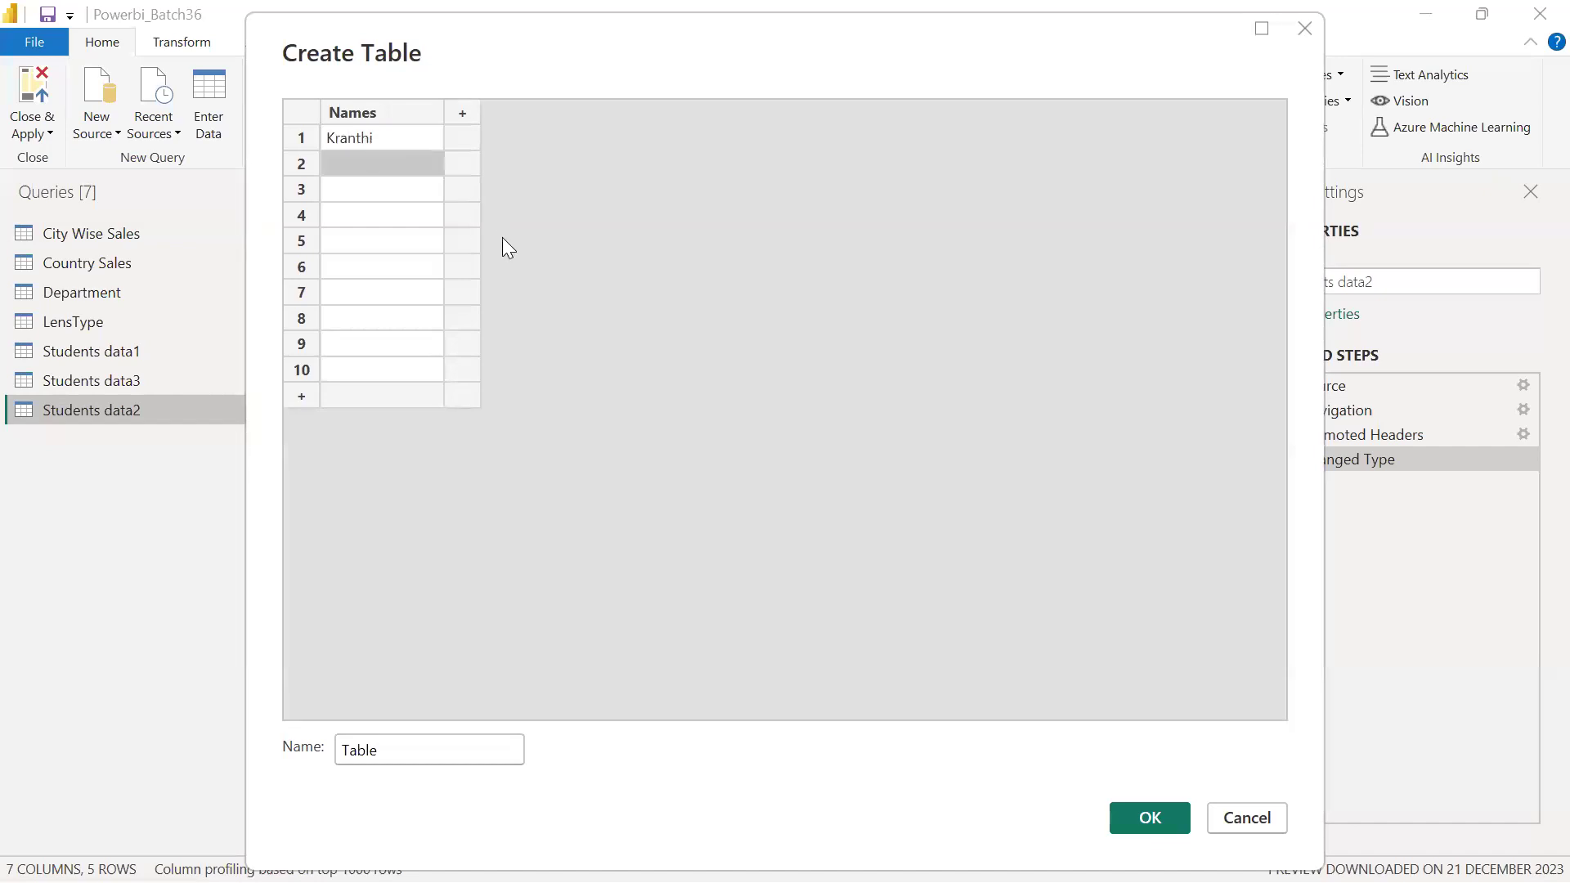
type("Meena")
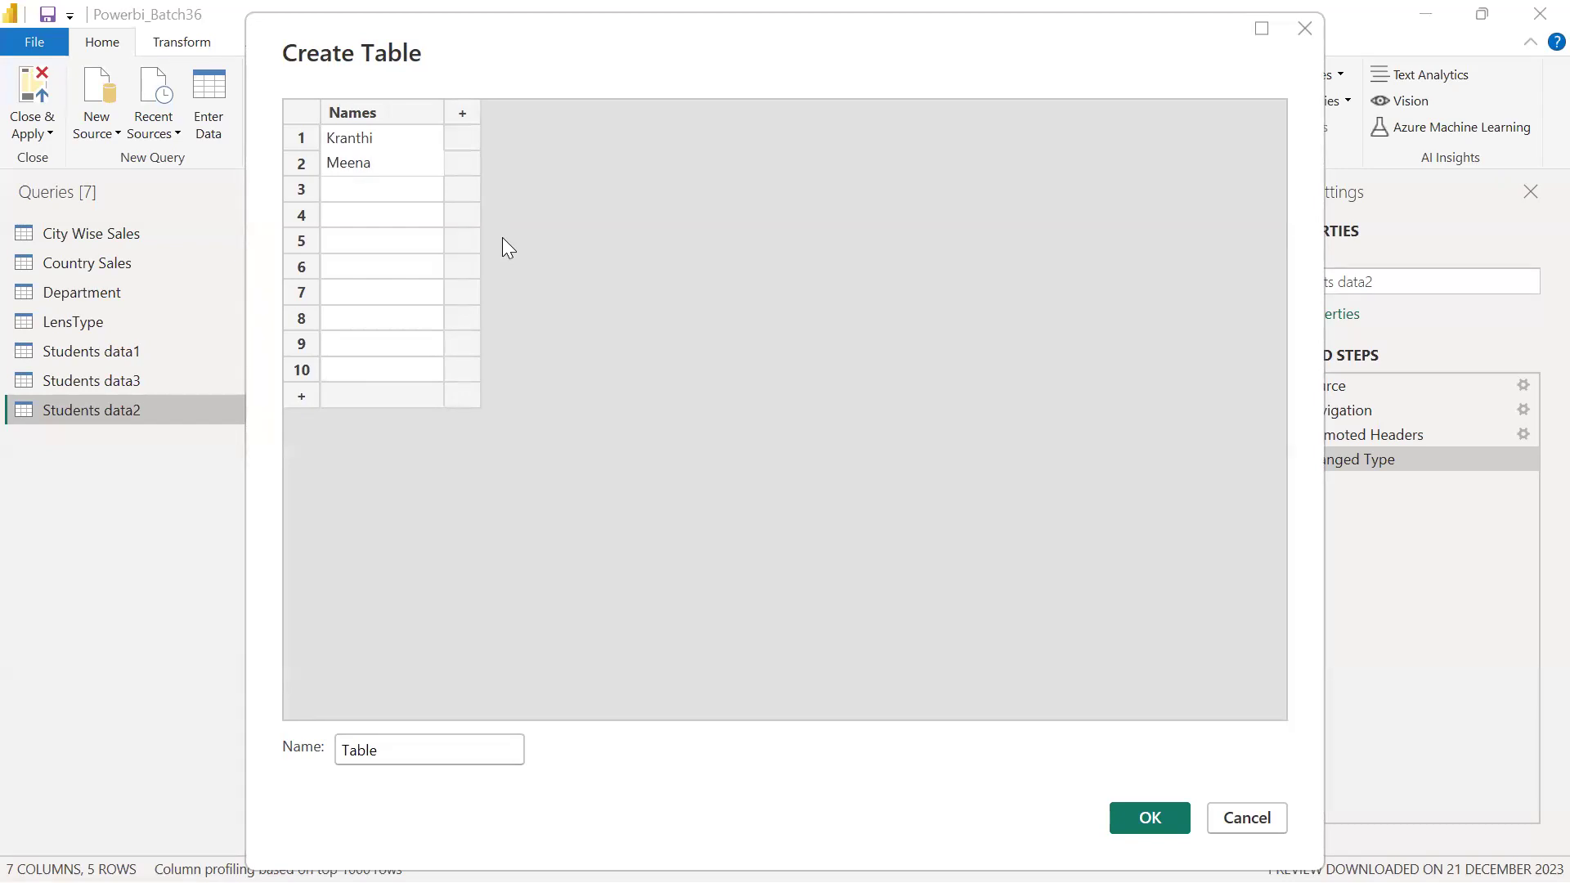
key("Return")
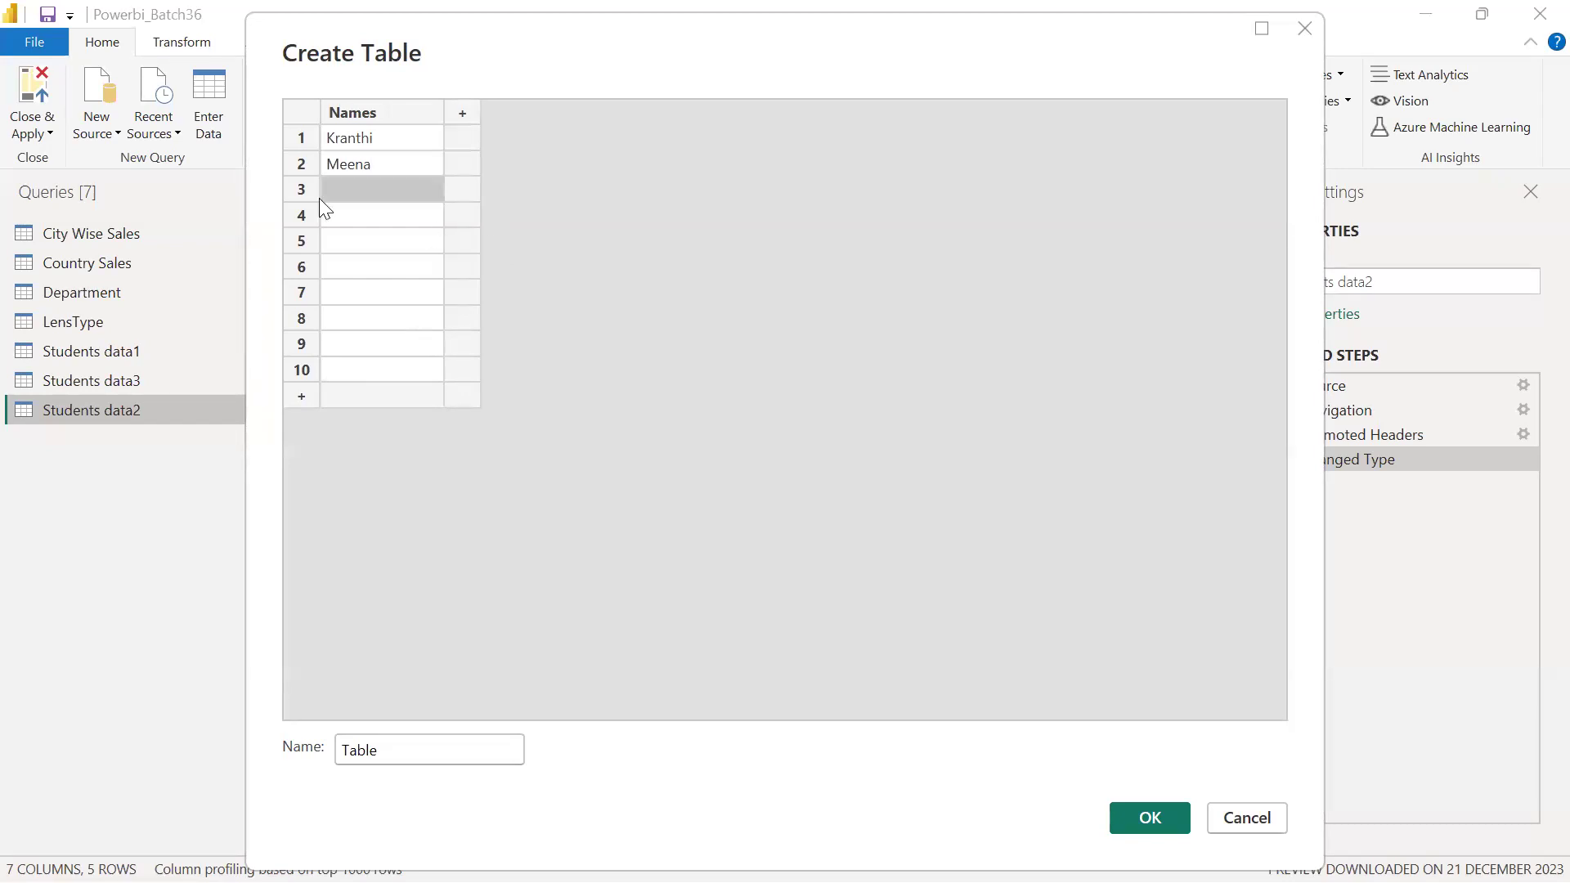
left_click(361, 197)
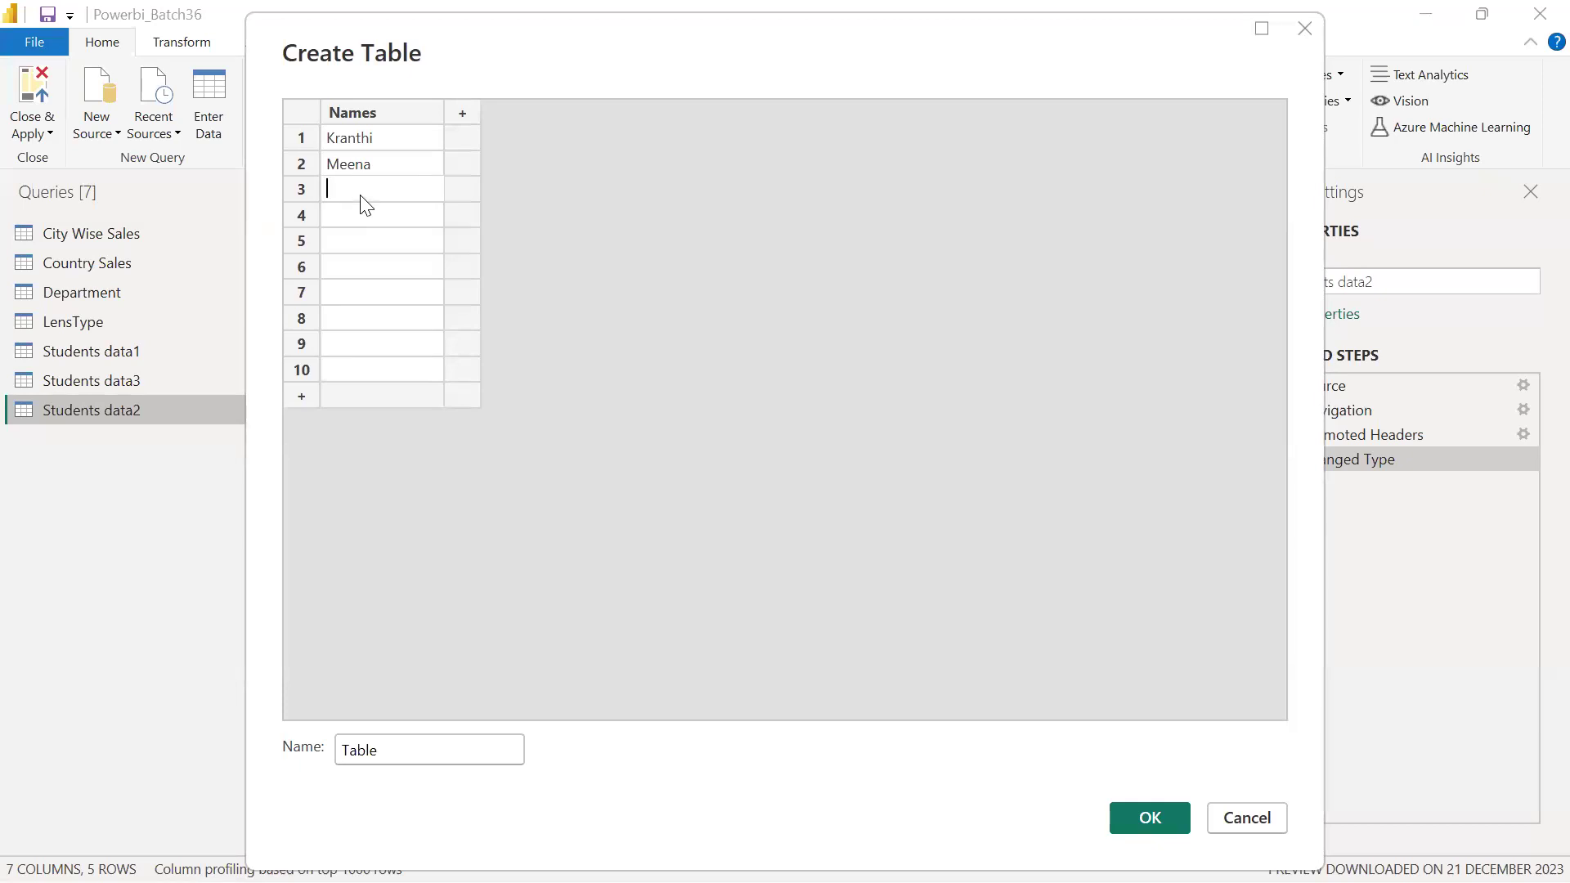
type("Jyoteesh")
key("Return")
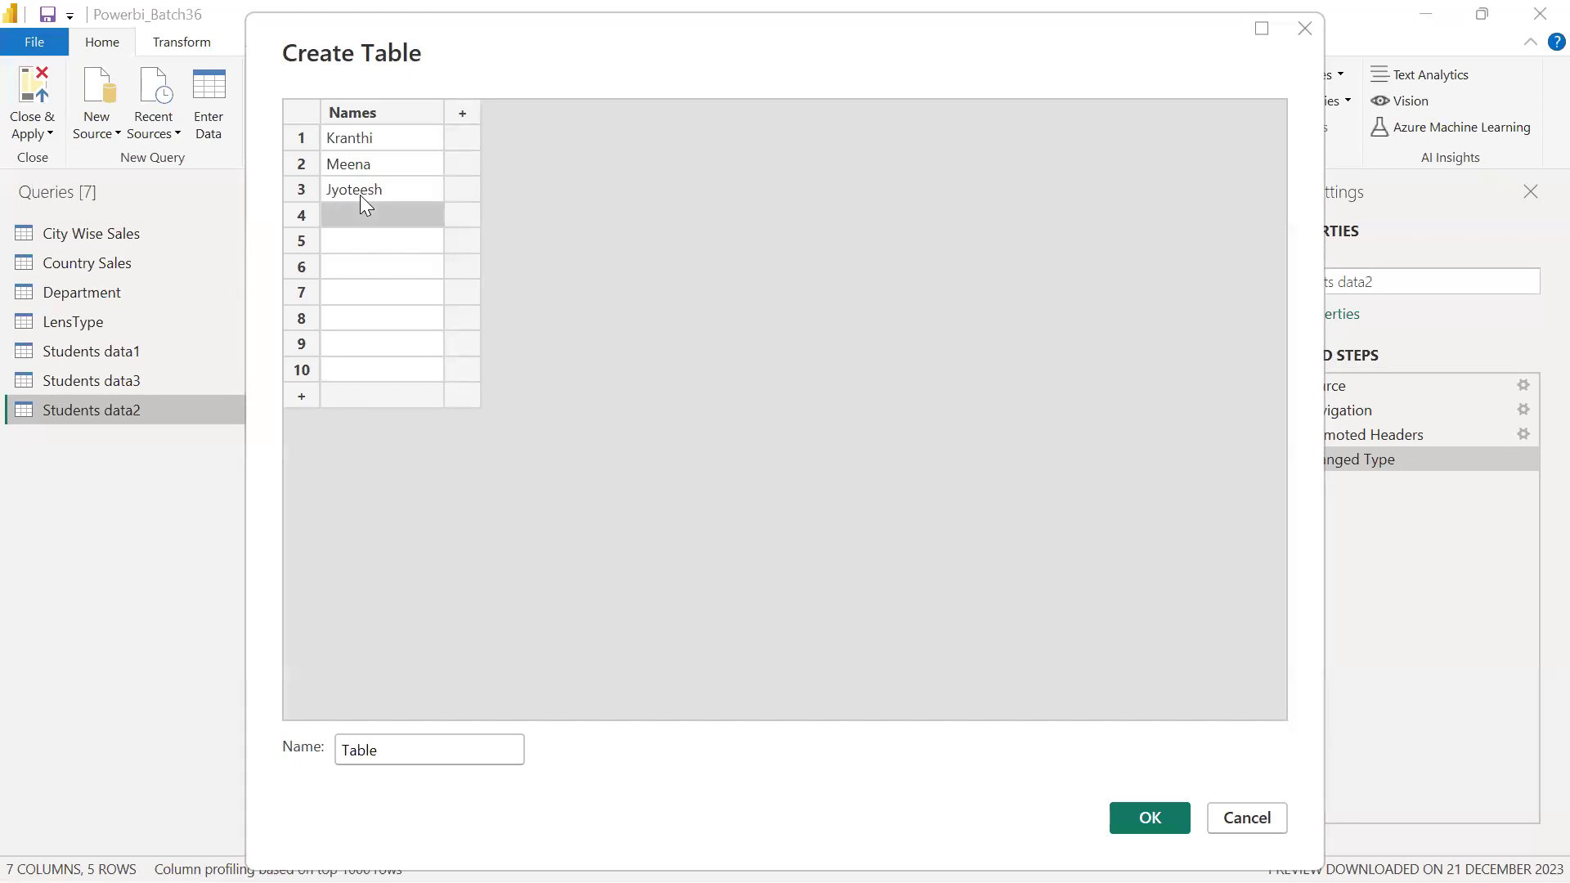
Step: Enter two more people's first names in rows 4 and 5 of the Names column
left_click(349, 217)
type("P")
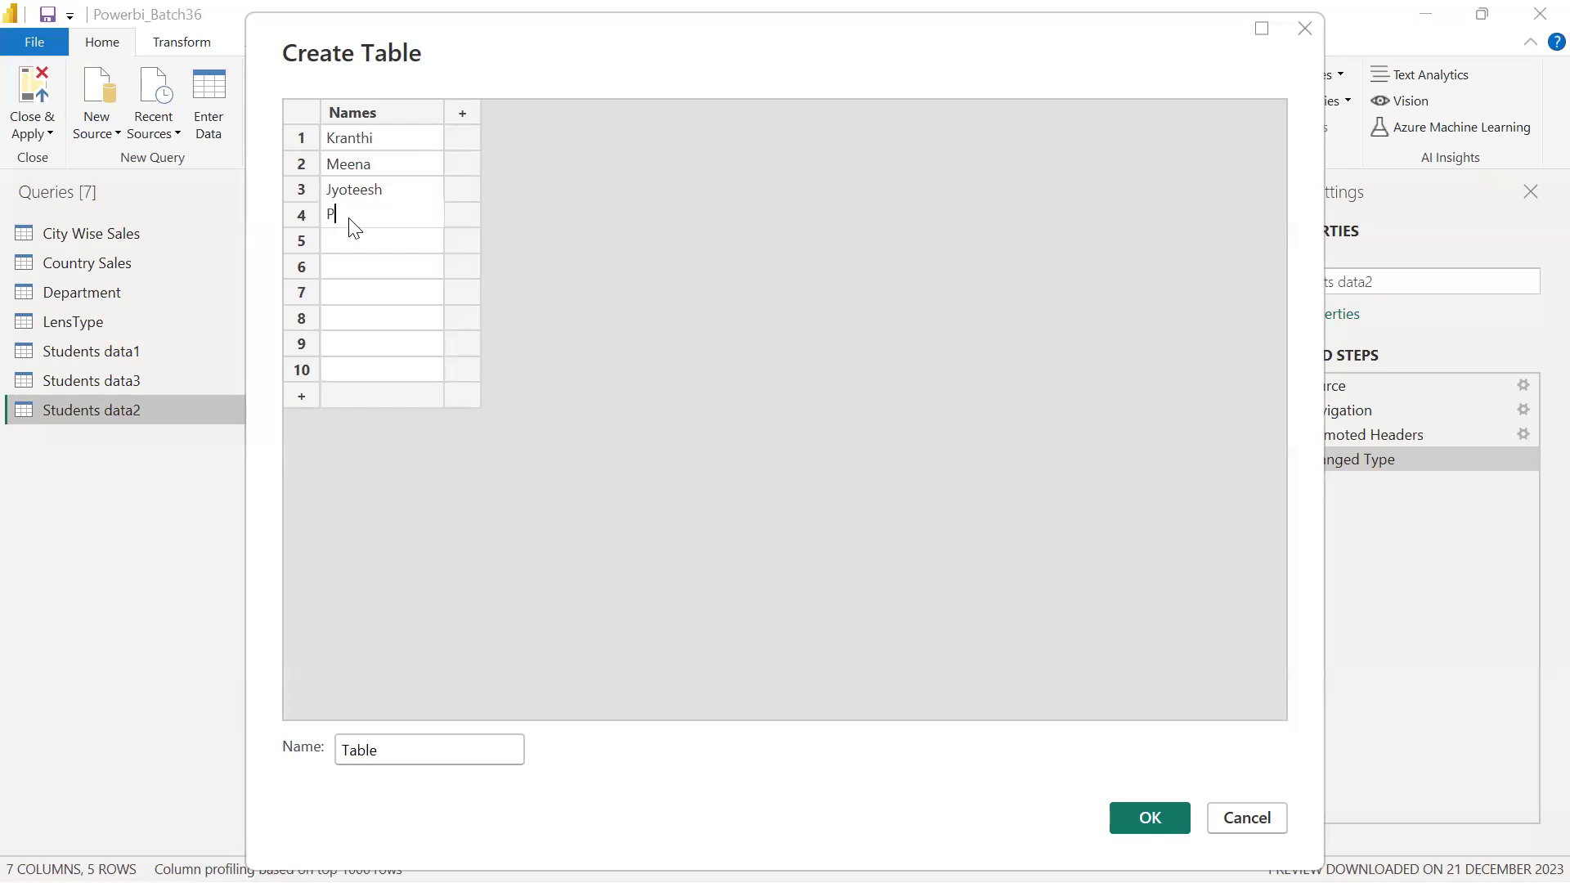
type("avan")
key("Return")
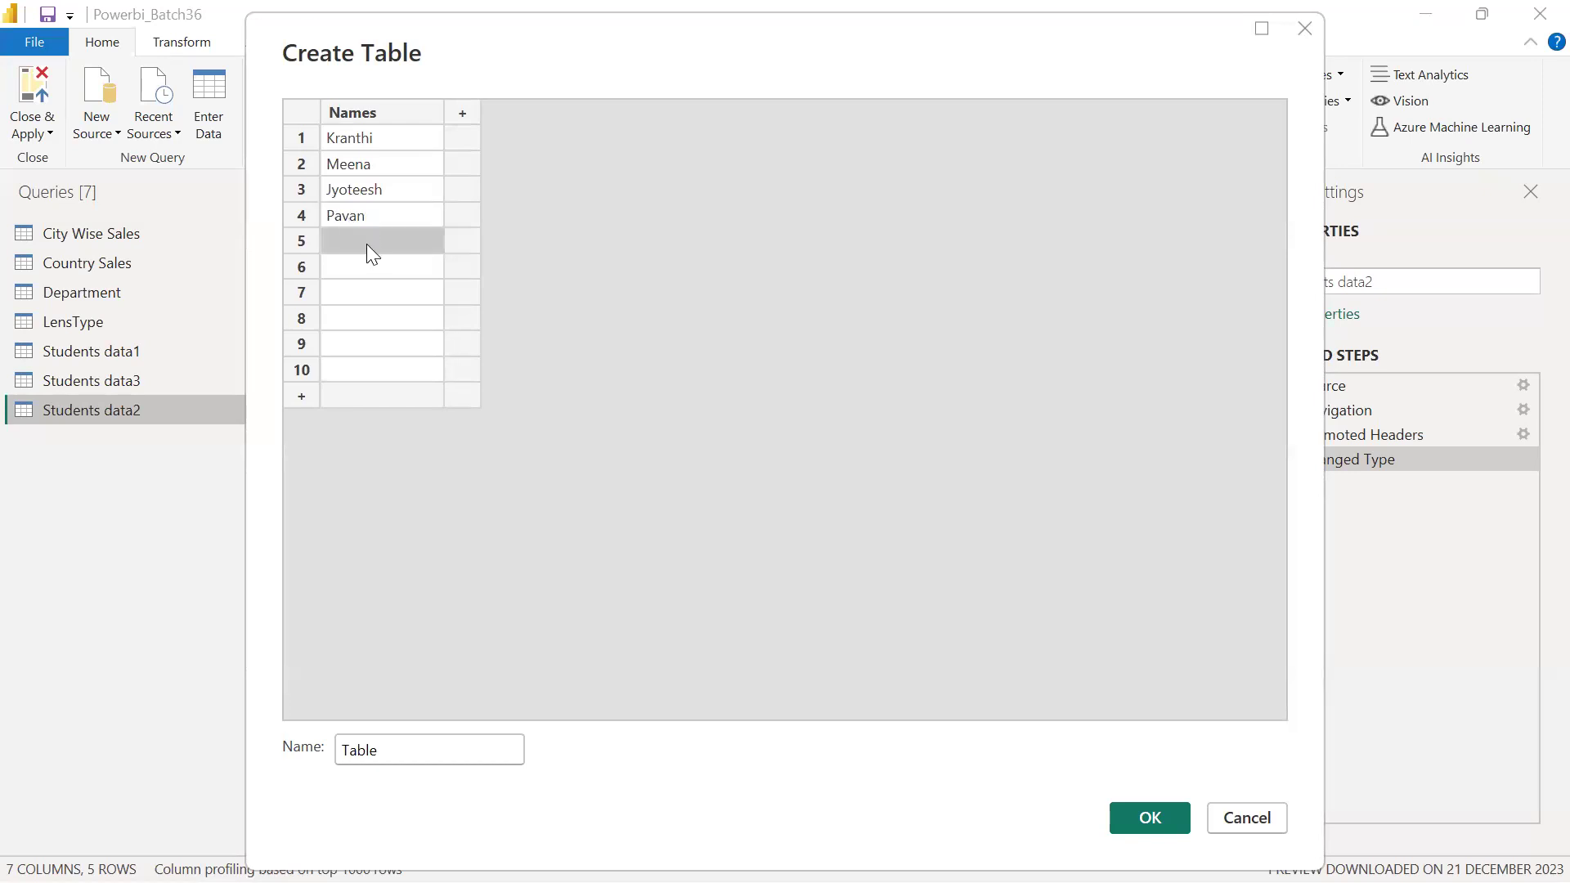
left_click(370, 247)
type("Chan")
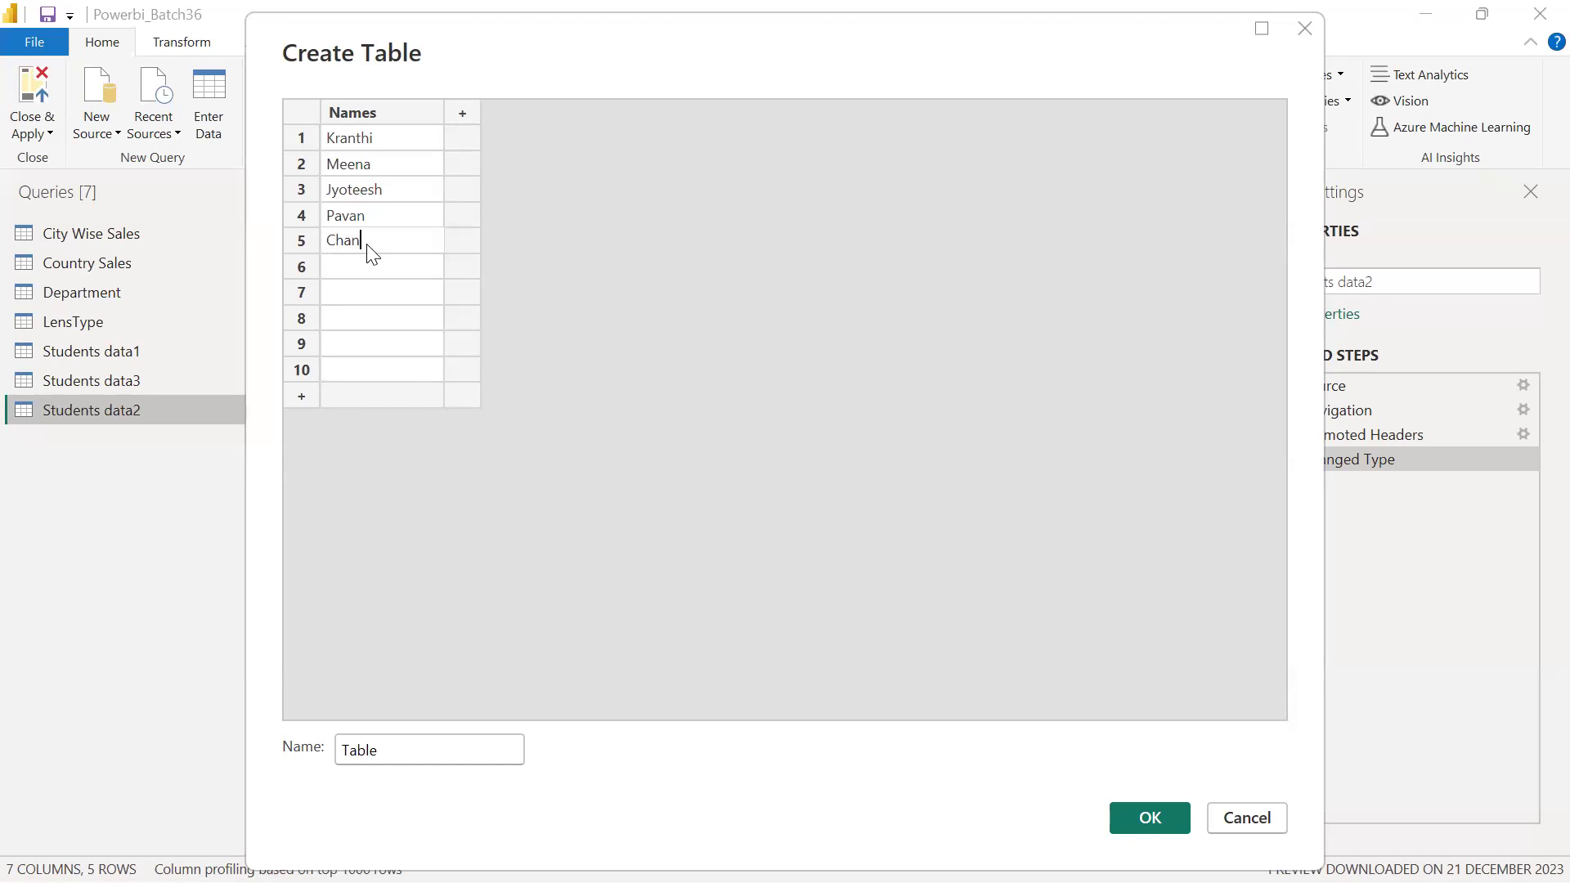
type("drashekar")
key("Return")
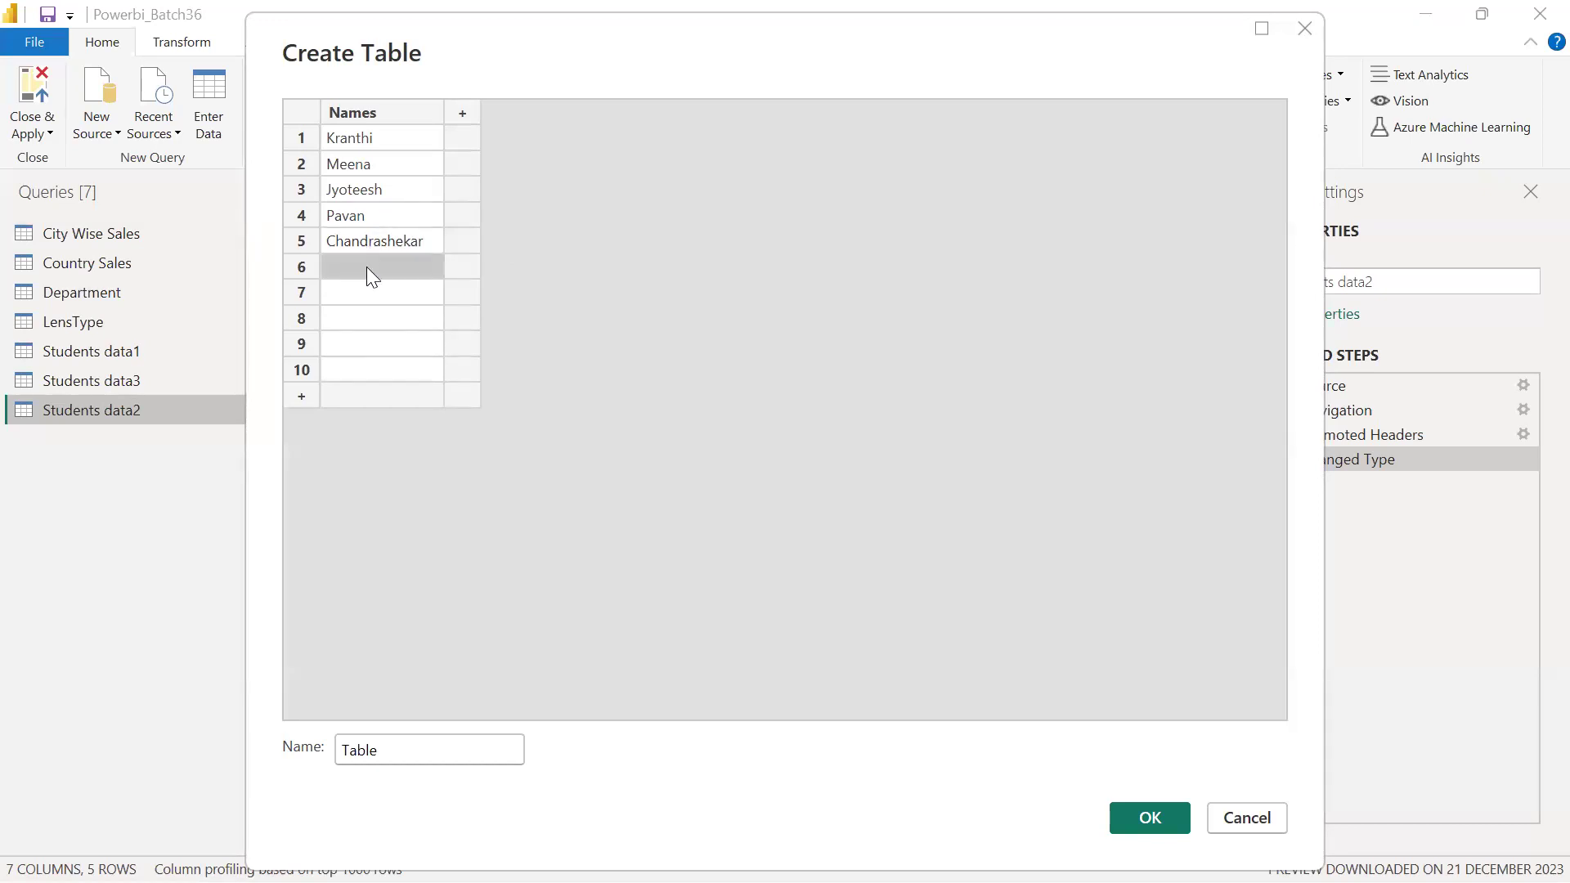
Step: Select the empty rows 6 through 10 of the manual table and delete them together
left_click(370, 268)
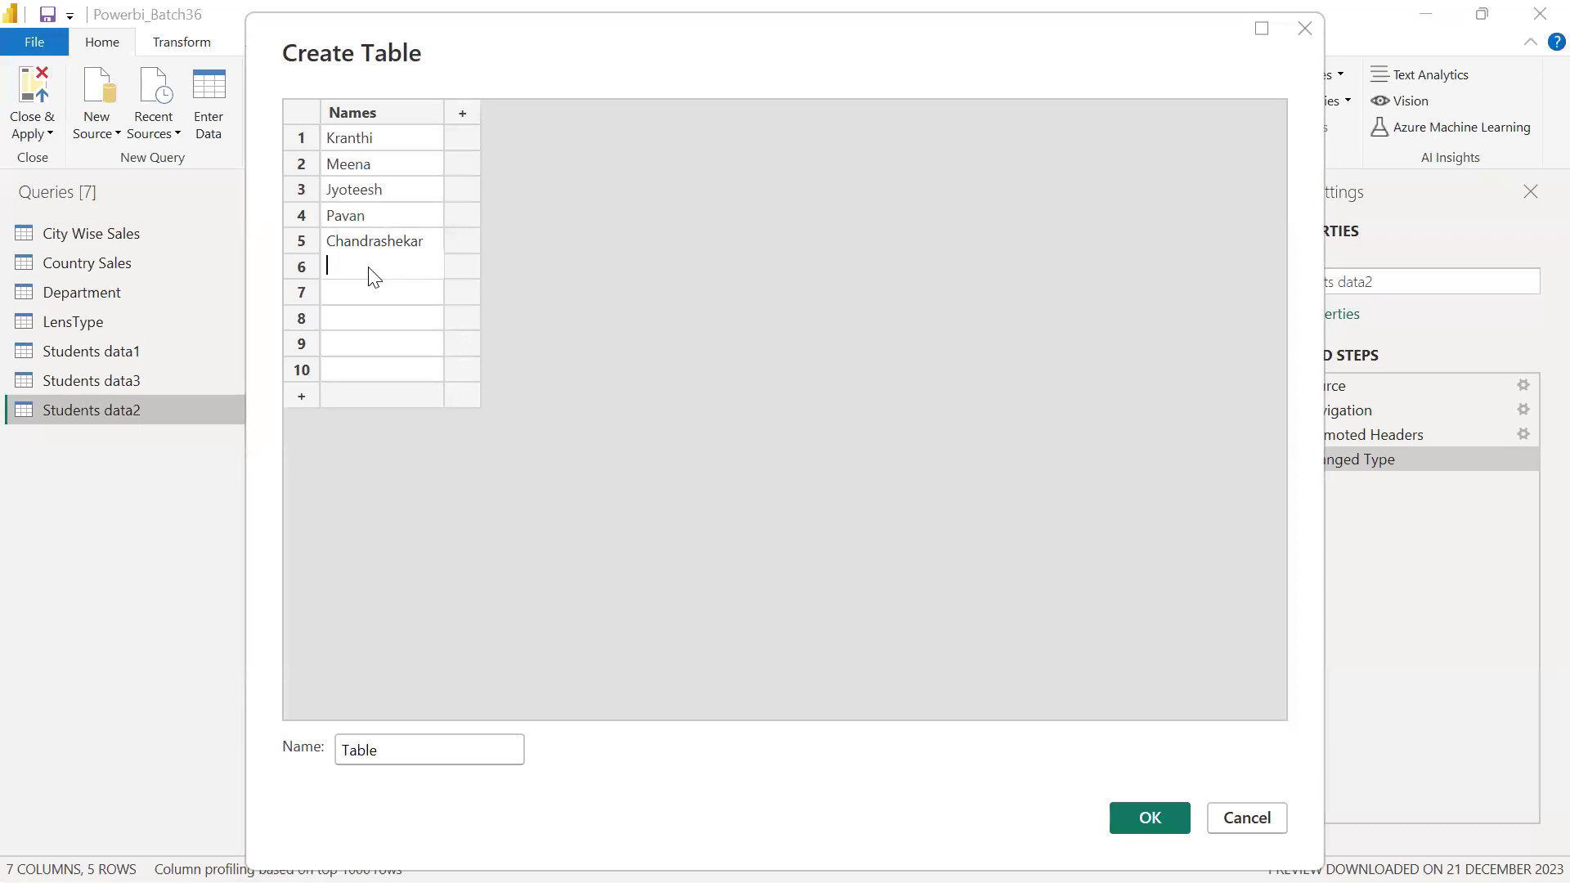
left_click(718, 327)
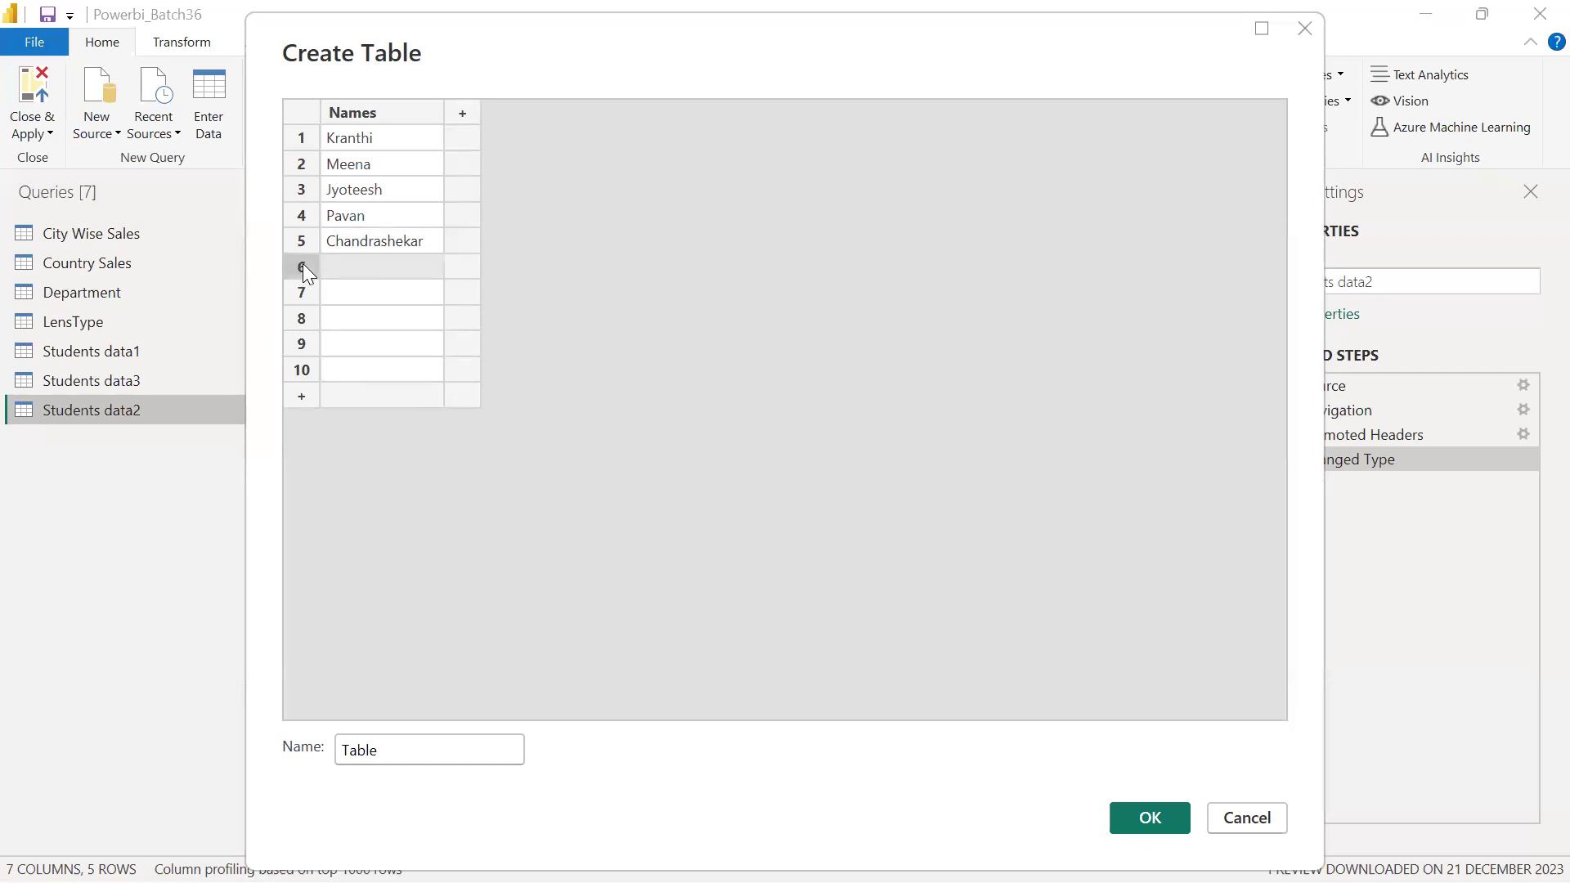
key("shift+Down")
key("shift+Down")
key("shift+Down")
key("shift+Down")
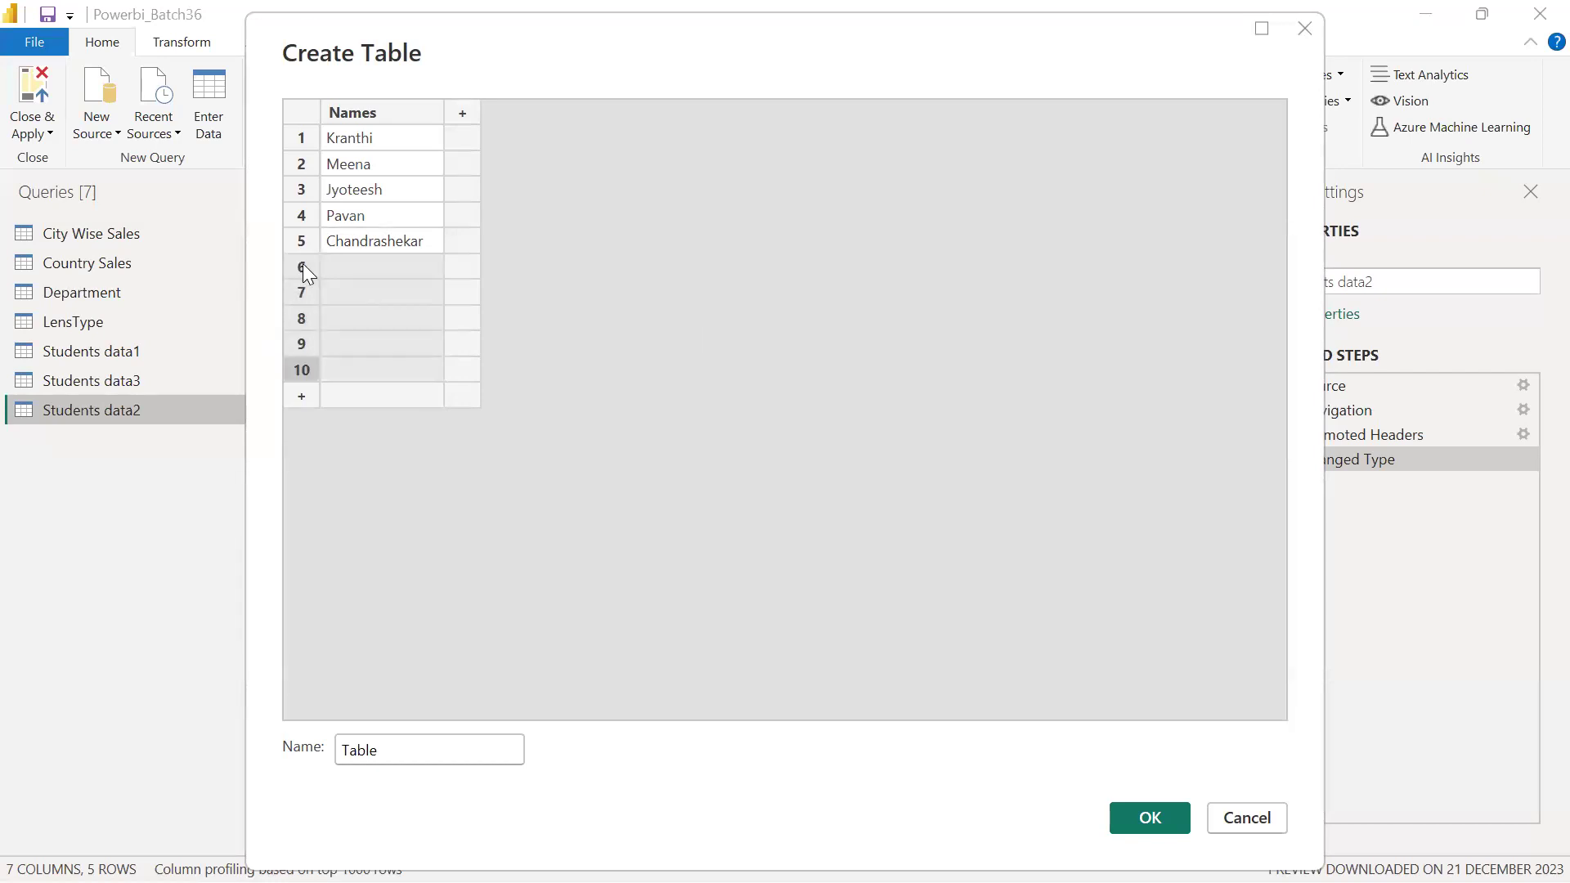
right_click(303, 263)
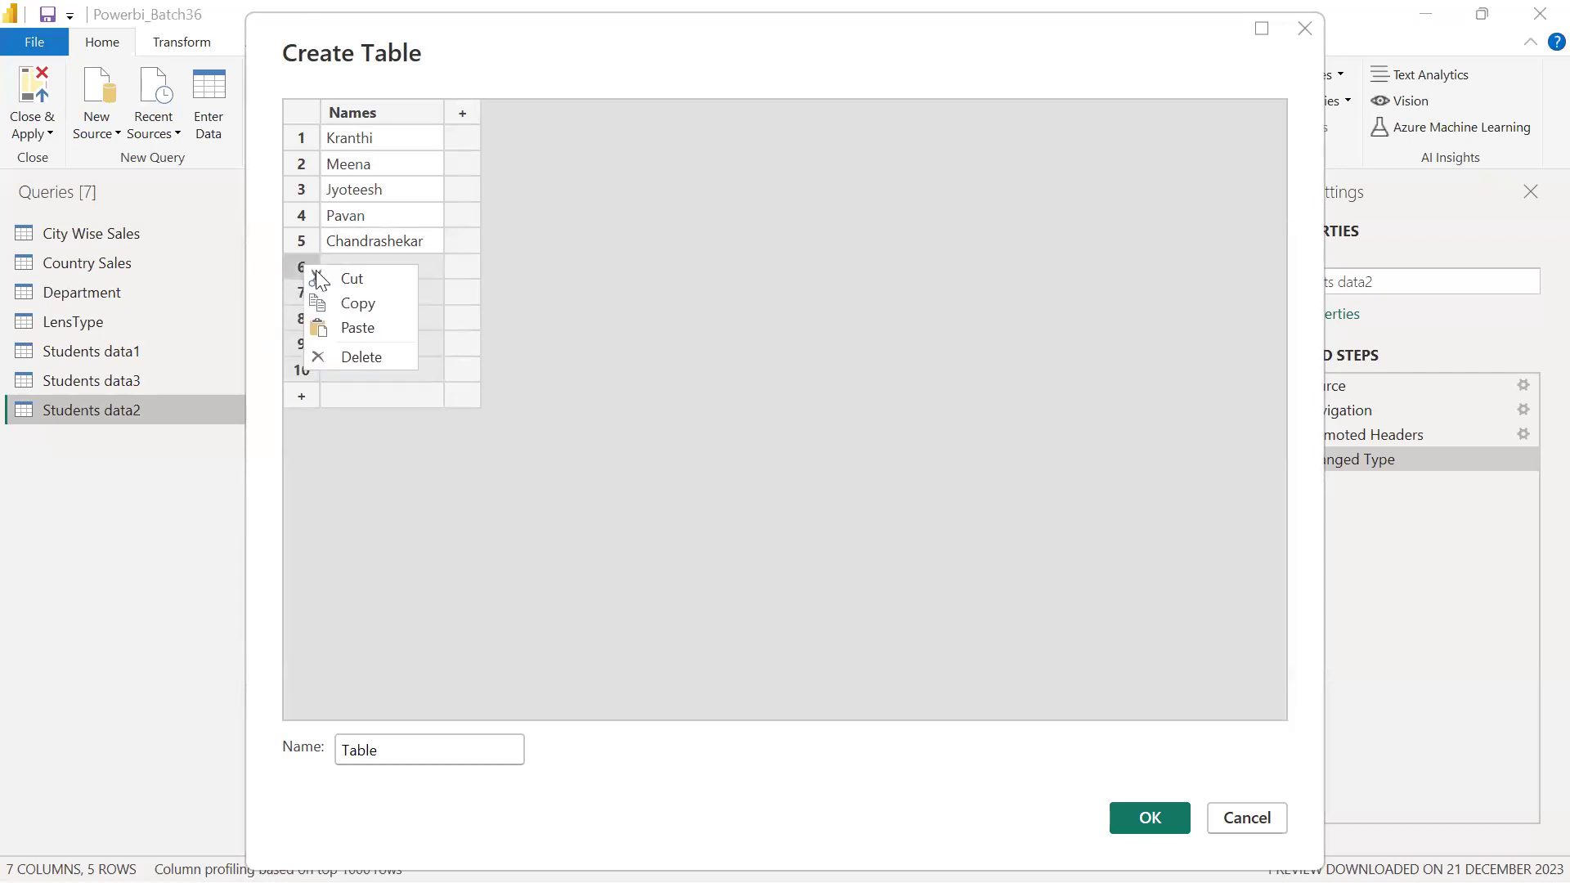
left_click(372, 359)
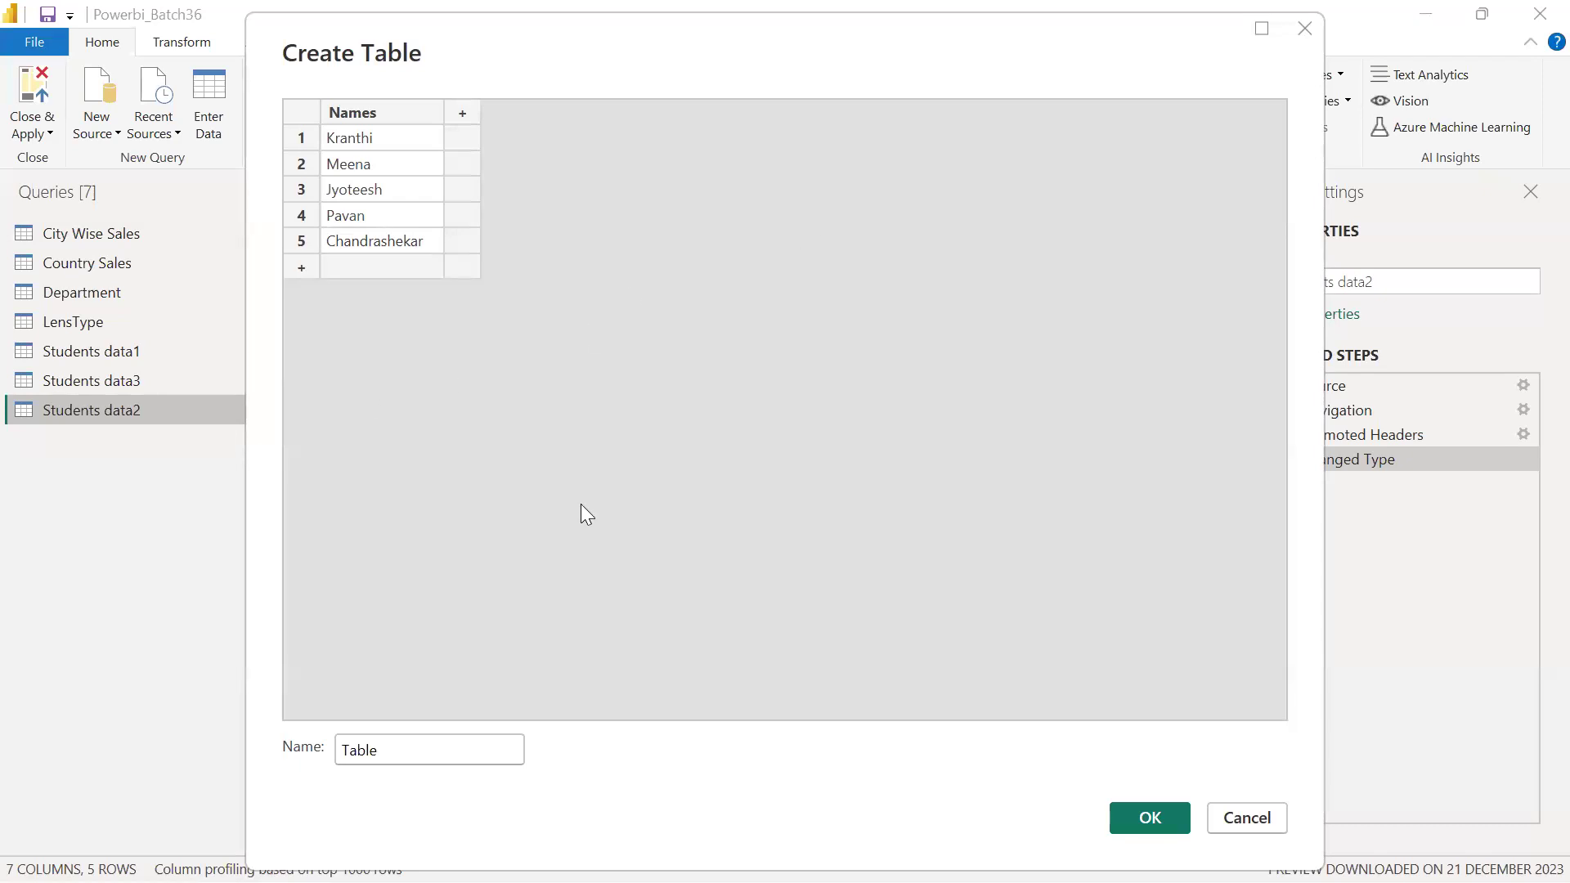
Step: Name the manual table Table Names and create it as a query
left_click(425, 748)
type("Names")
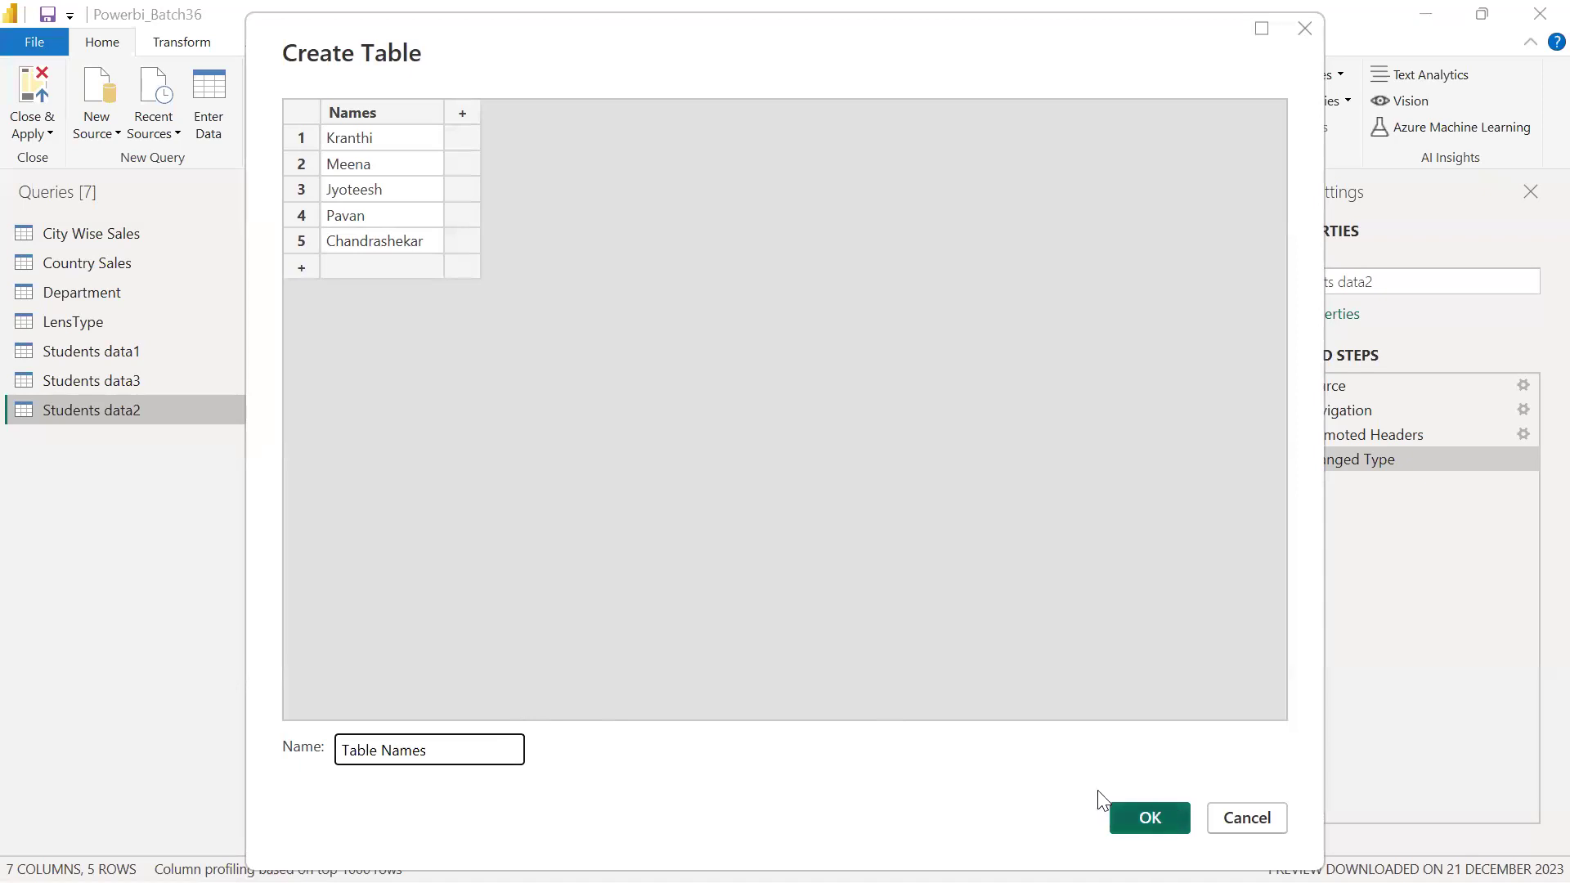
left_click(1165, 814)
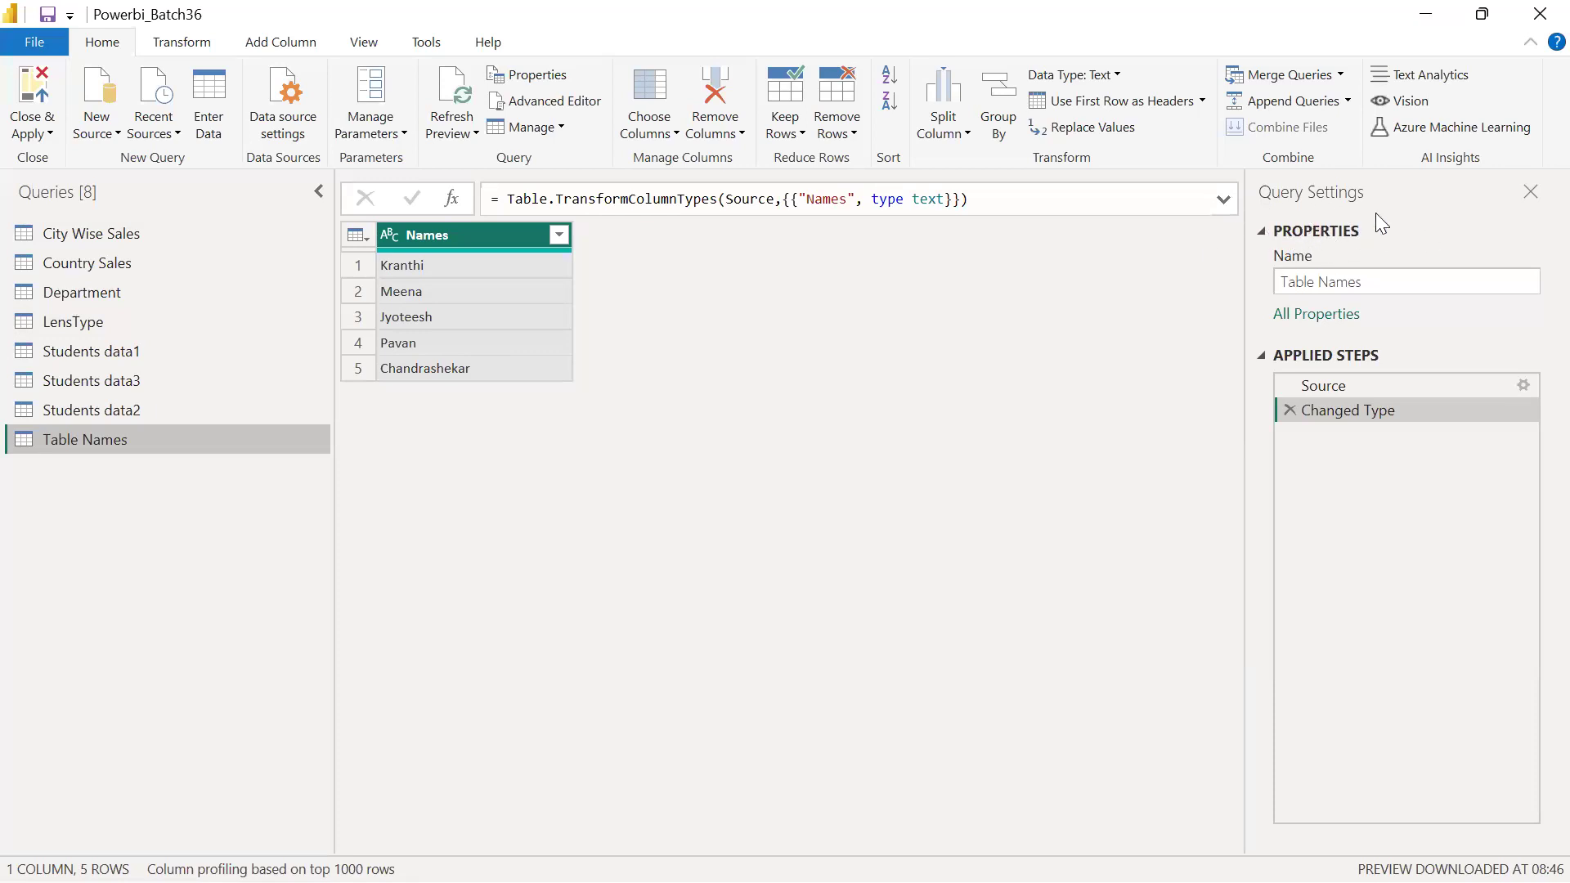
Step: Edit the Source step of Table Names to add a sixth row with another person's name, and return to its Changed Type step
left_click(1351, 386)
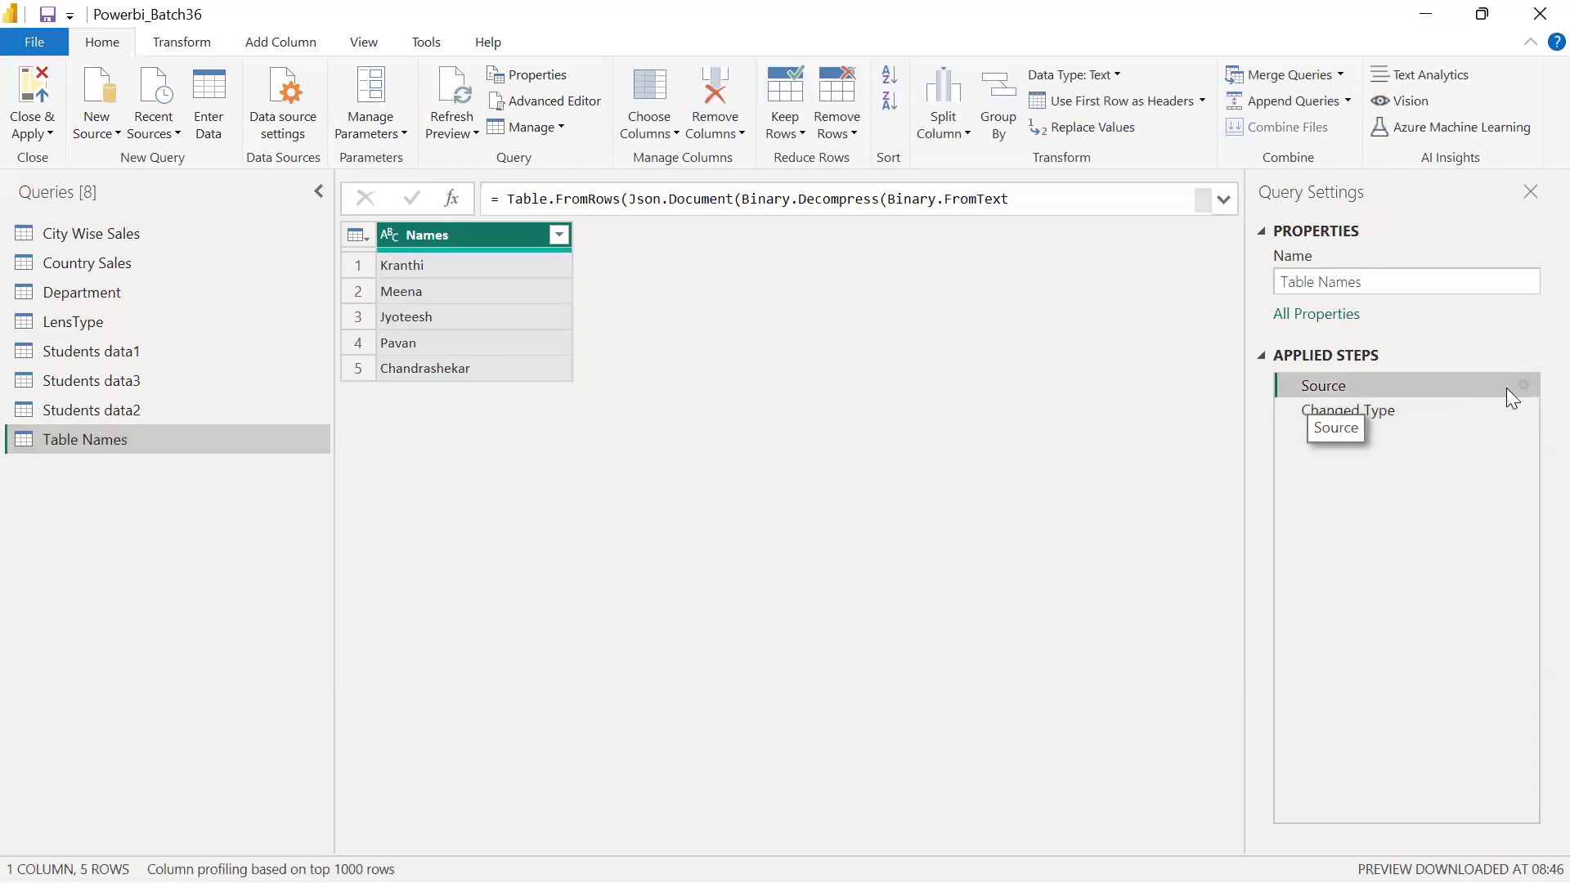
left_click(1523, 386)
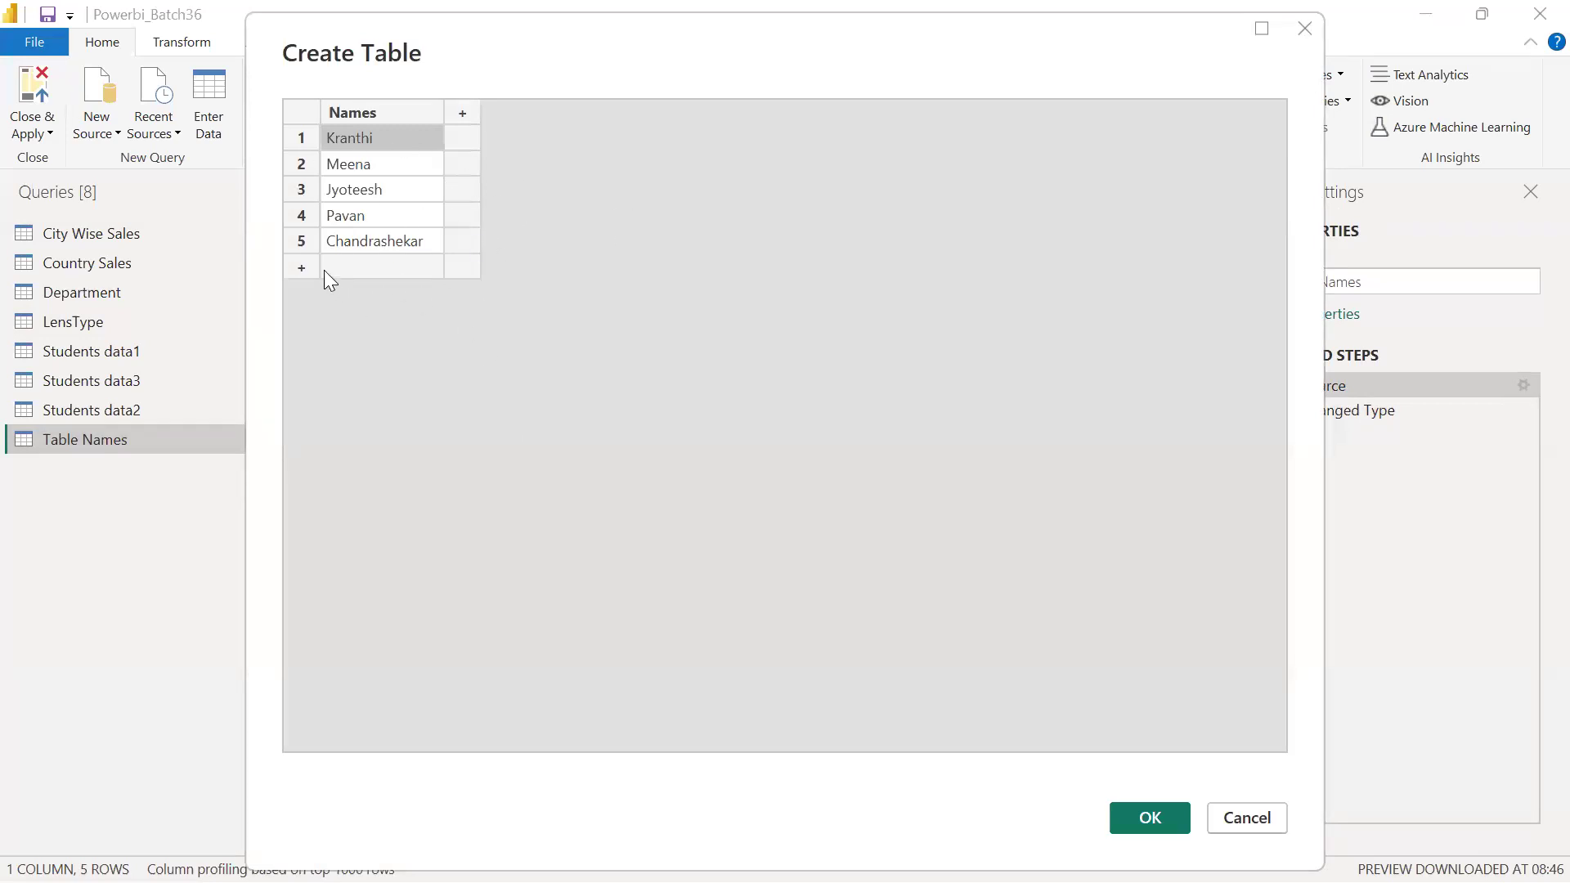
left_click(302, 269)
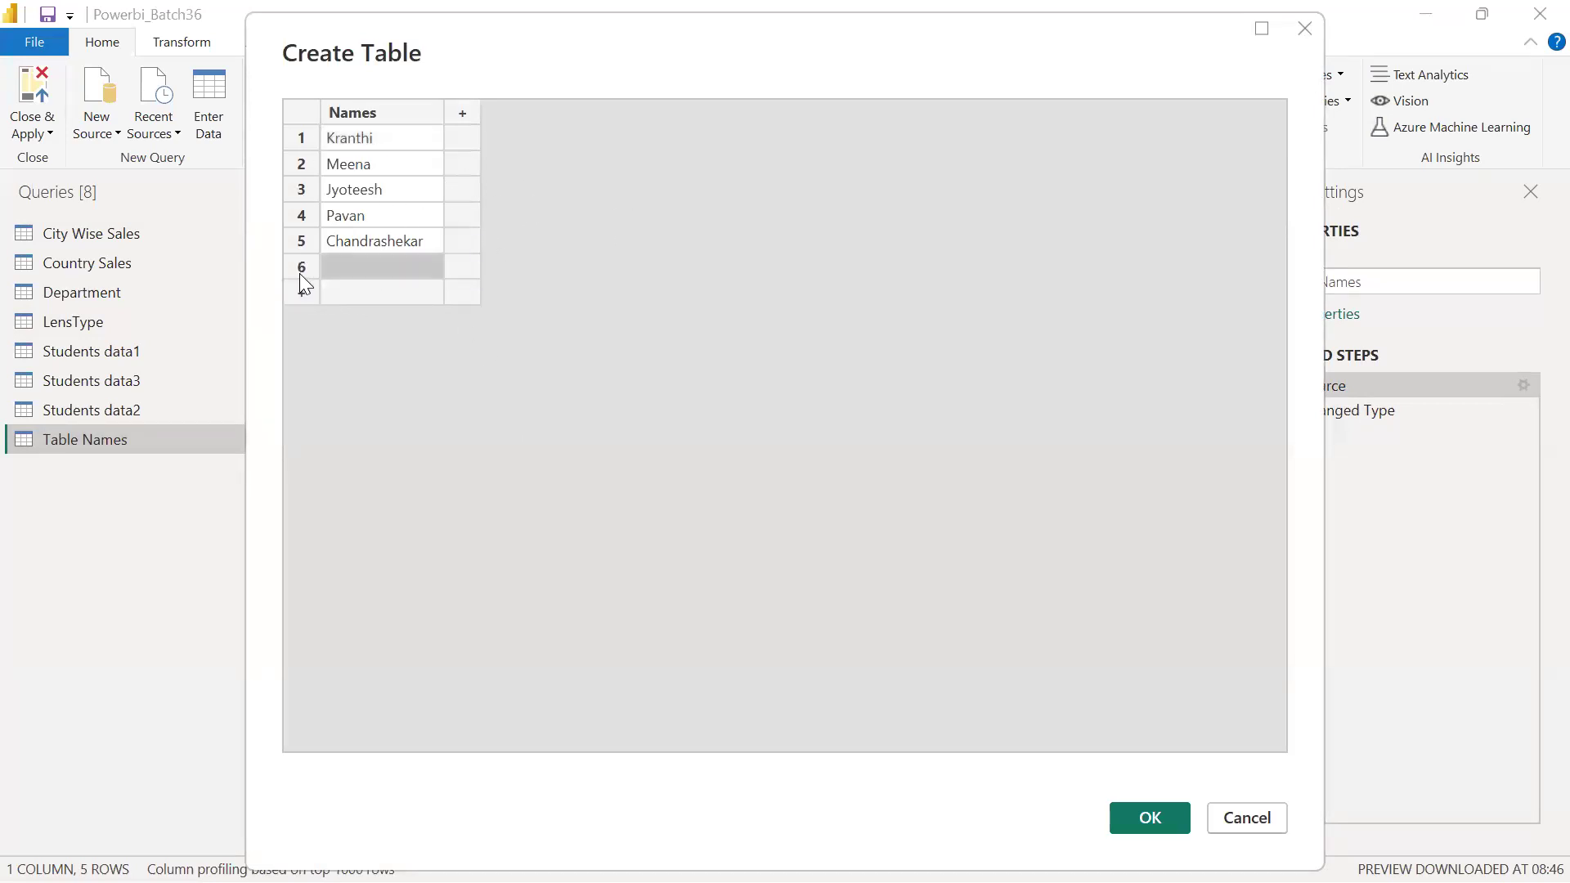
left_click(392, 269)
type("Na")
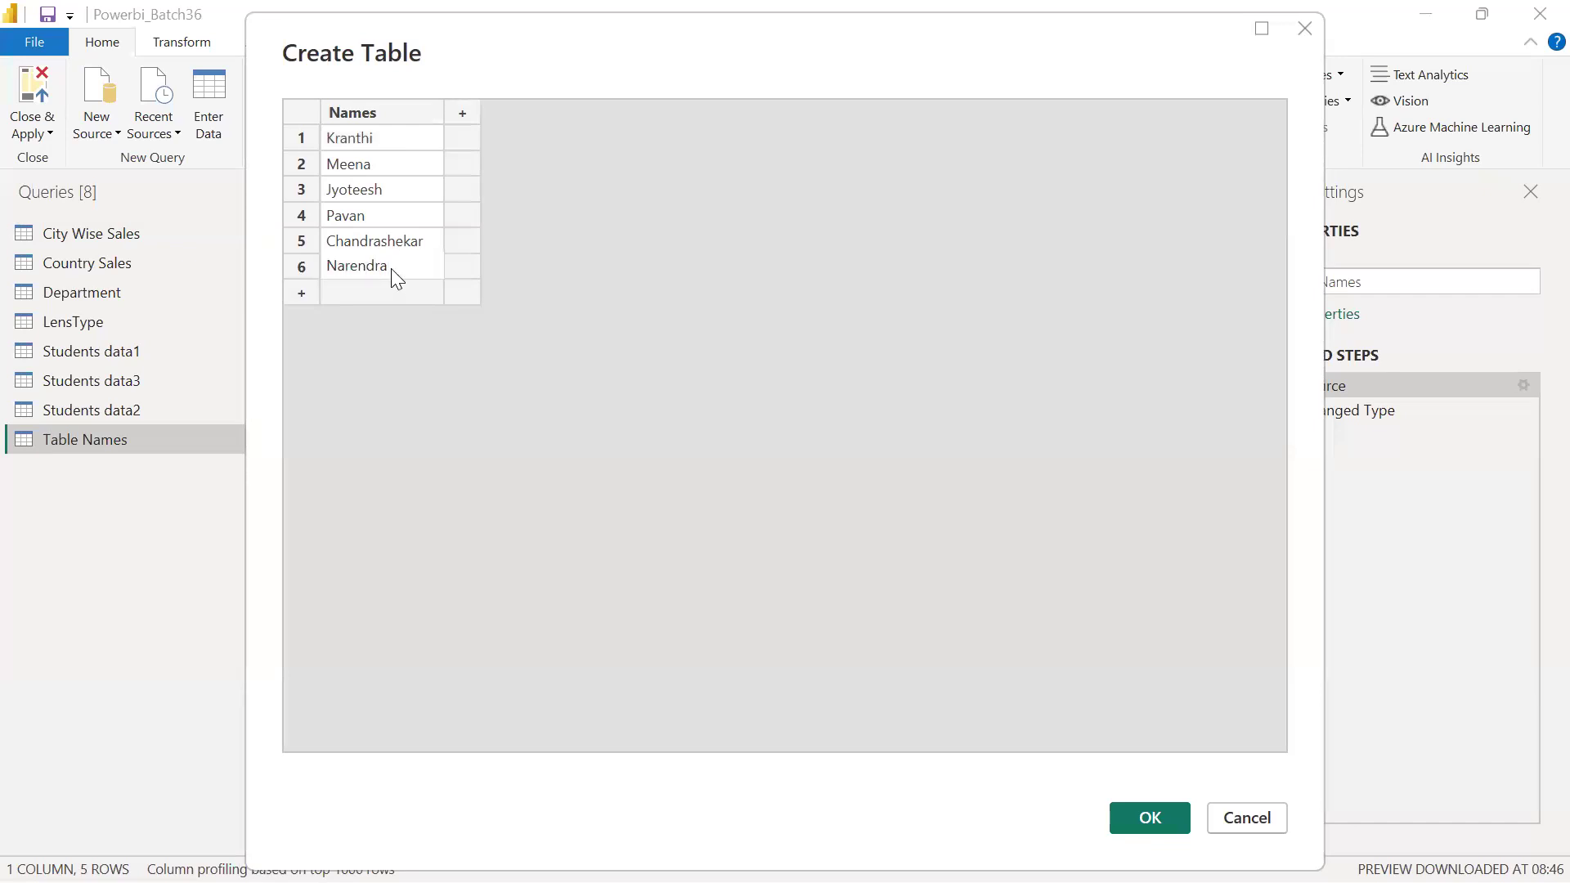
type("rendra")
left_click(488, 375)
left_click(1153, 823)
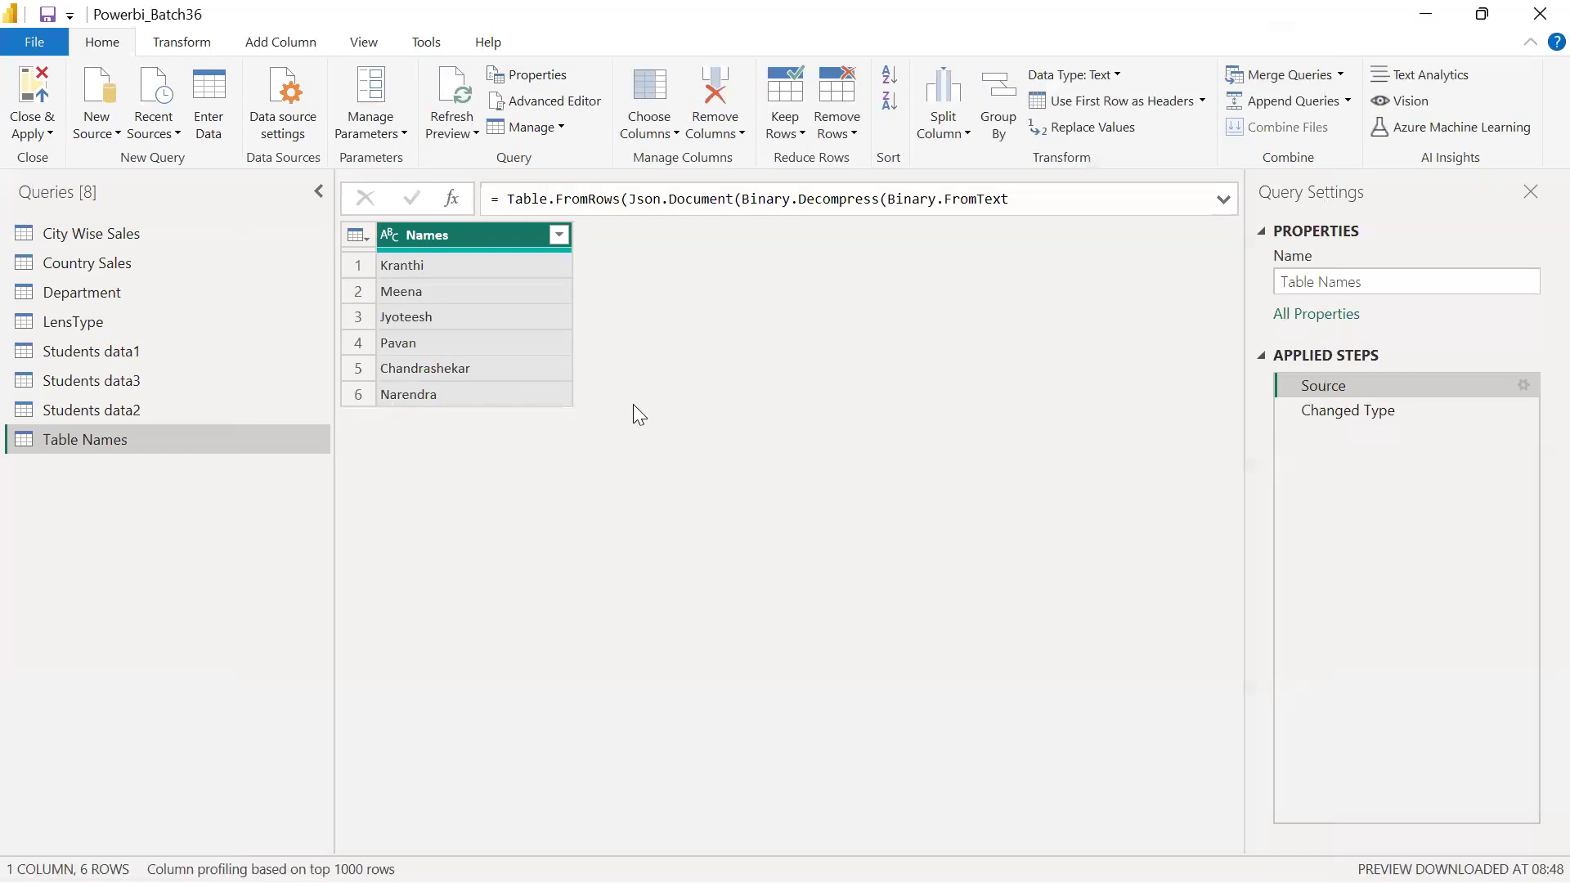
left_click(1359, 411)
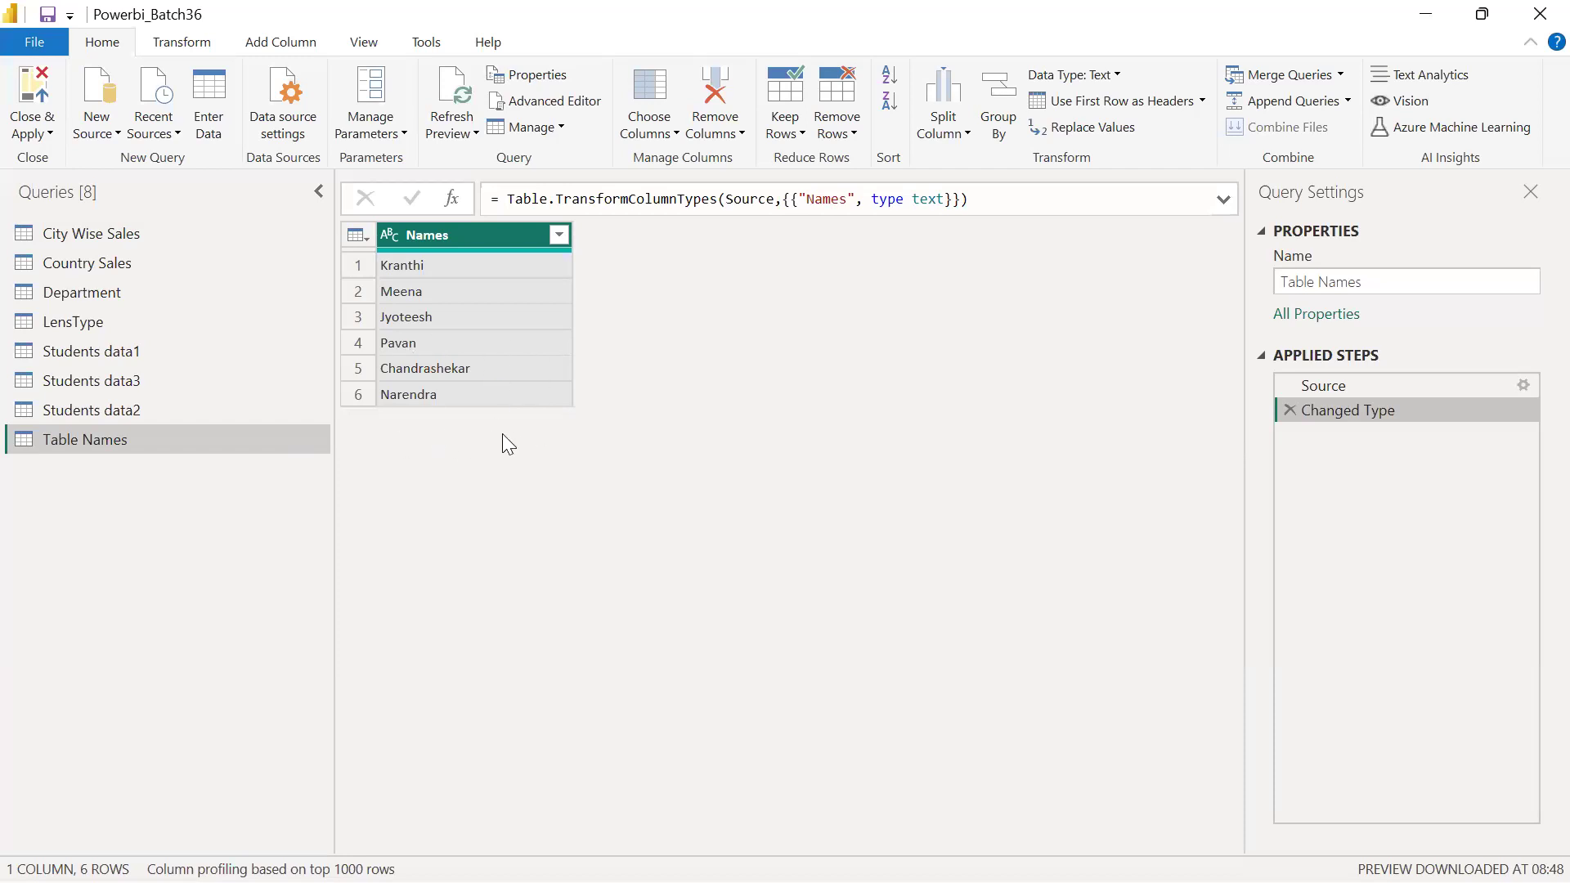
Step: Examine the Excel file path behind the City Wise Sales Source step without changing it, and compare the query with Table Names
left_click(149, 237)
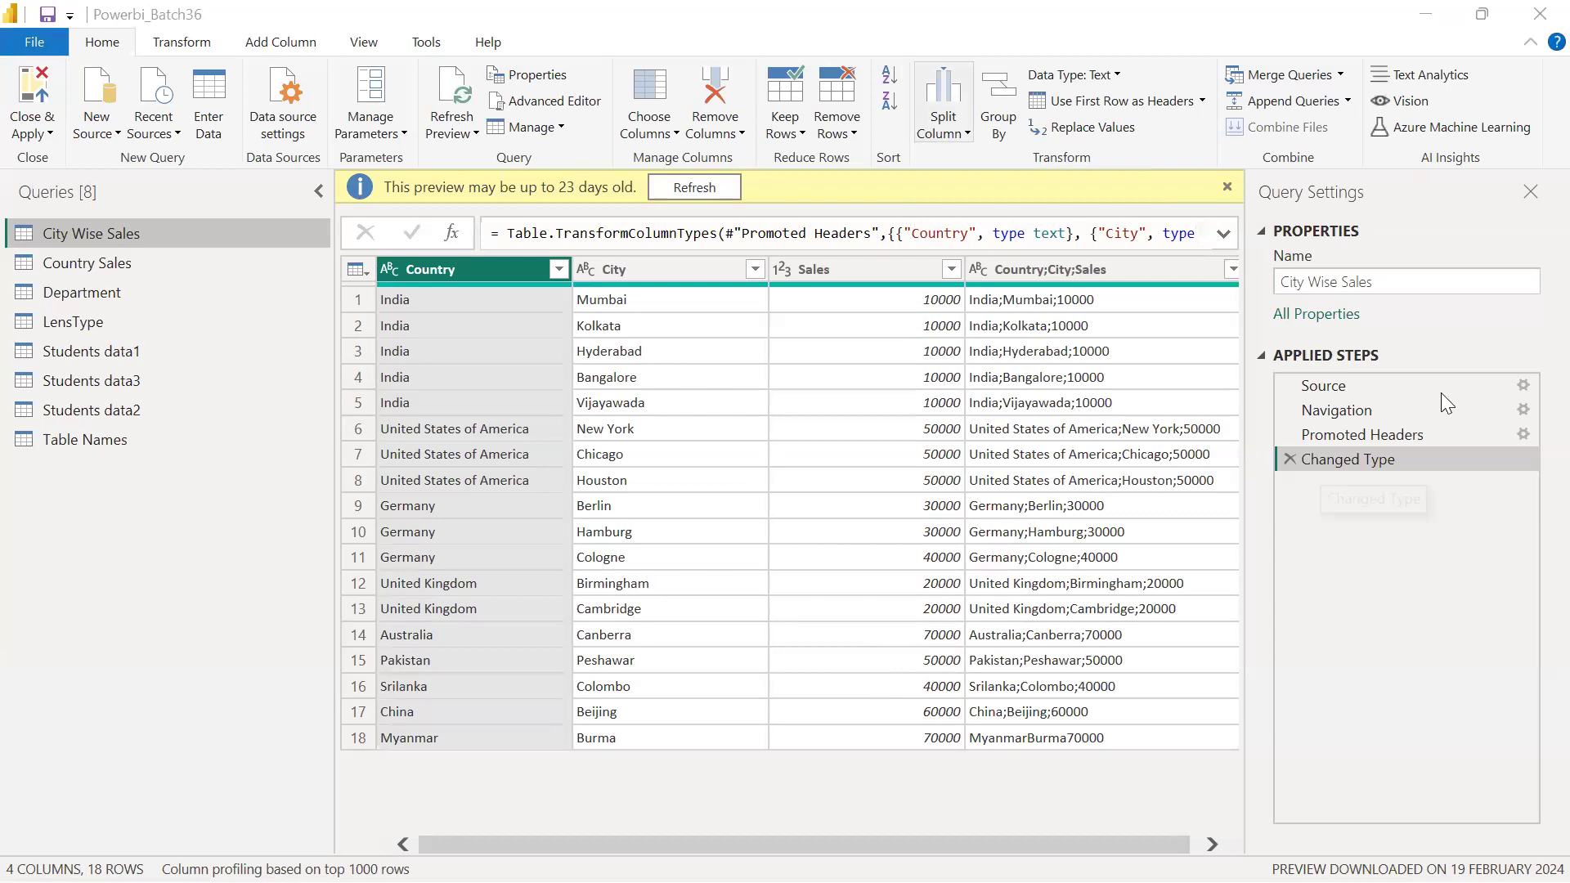
left_click(1522, 385)
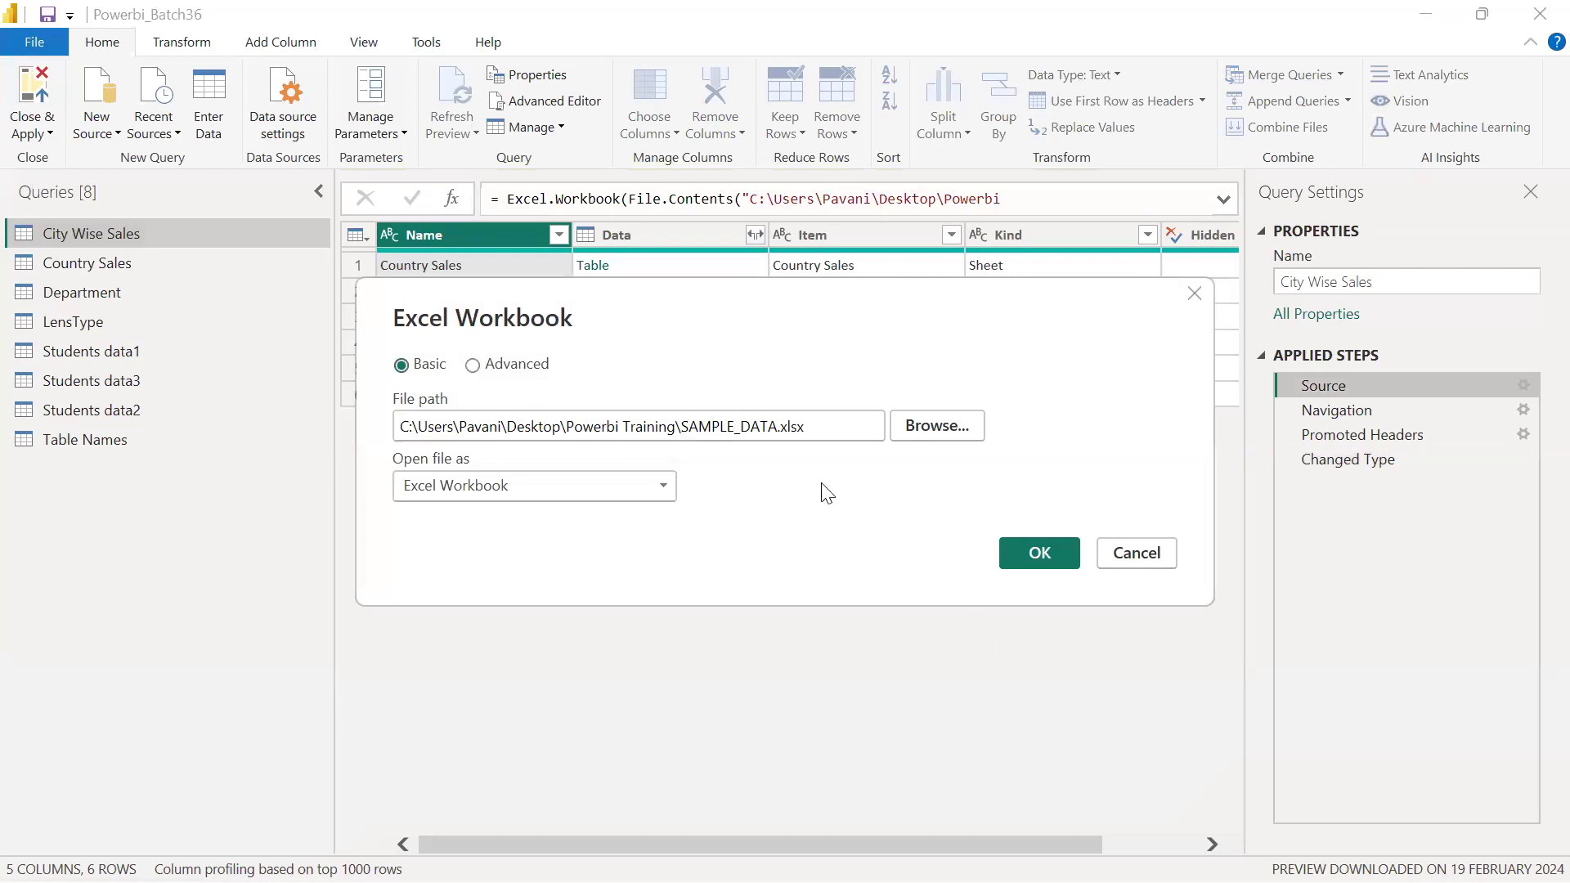
left_click_drag(839, 431, 396, 449)
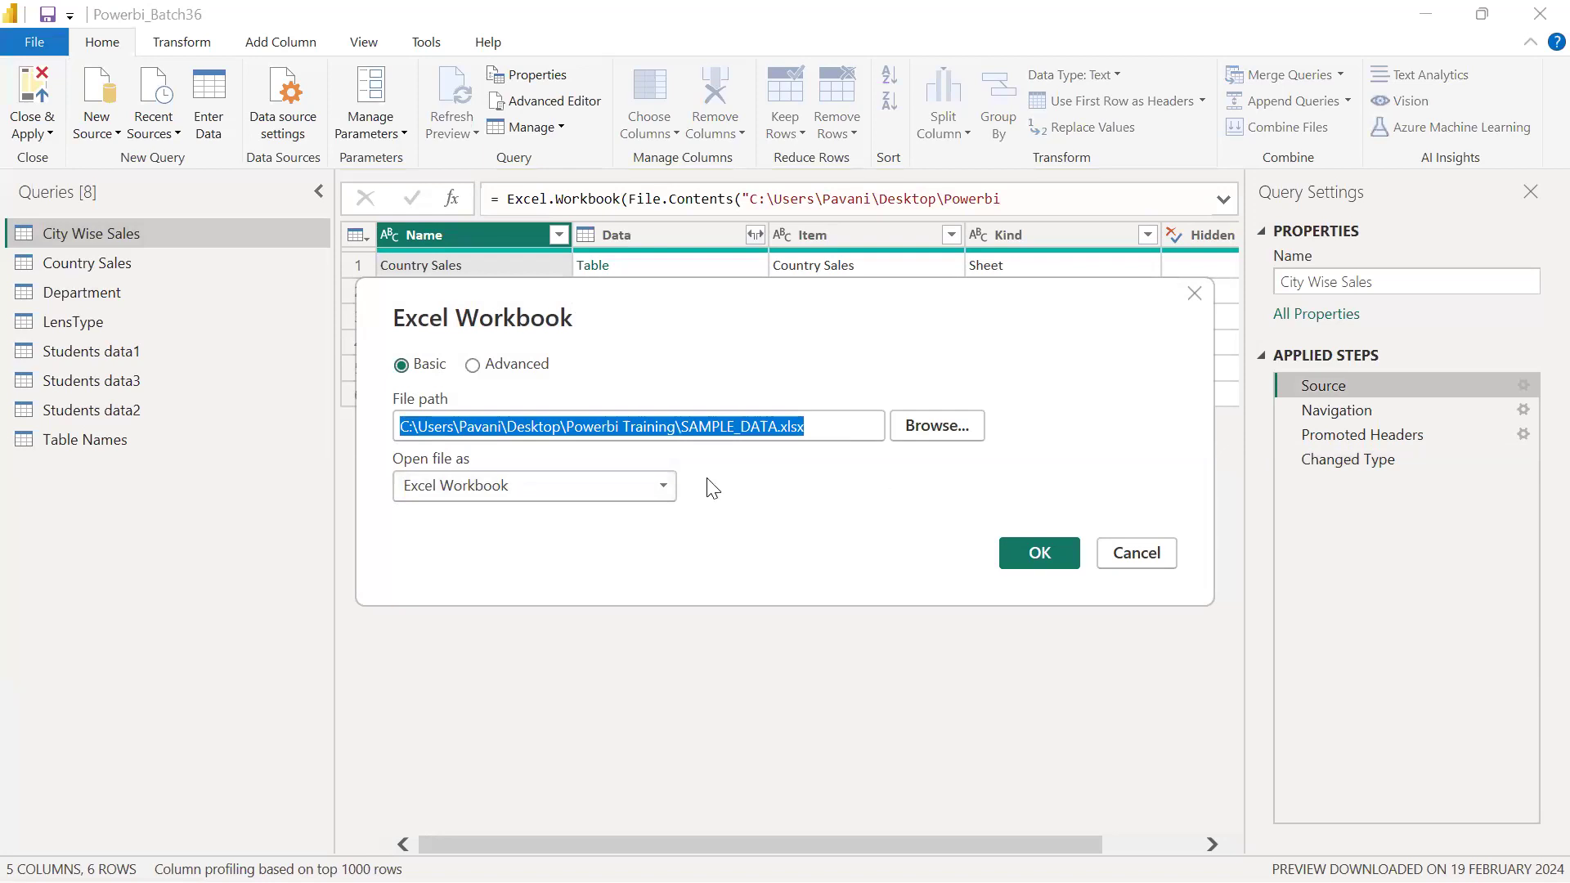
left_click(1139, 553)
left_click(1341, 459)
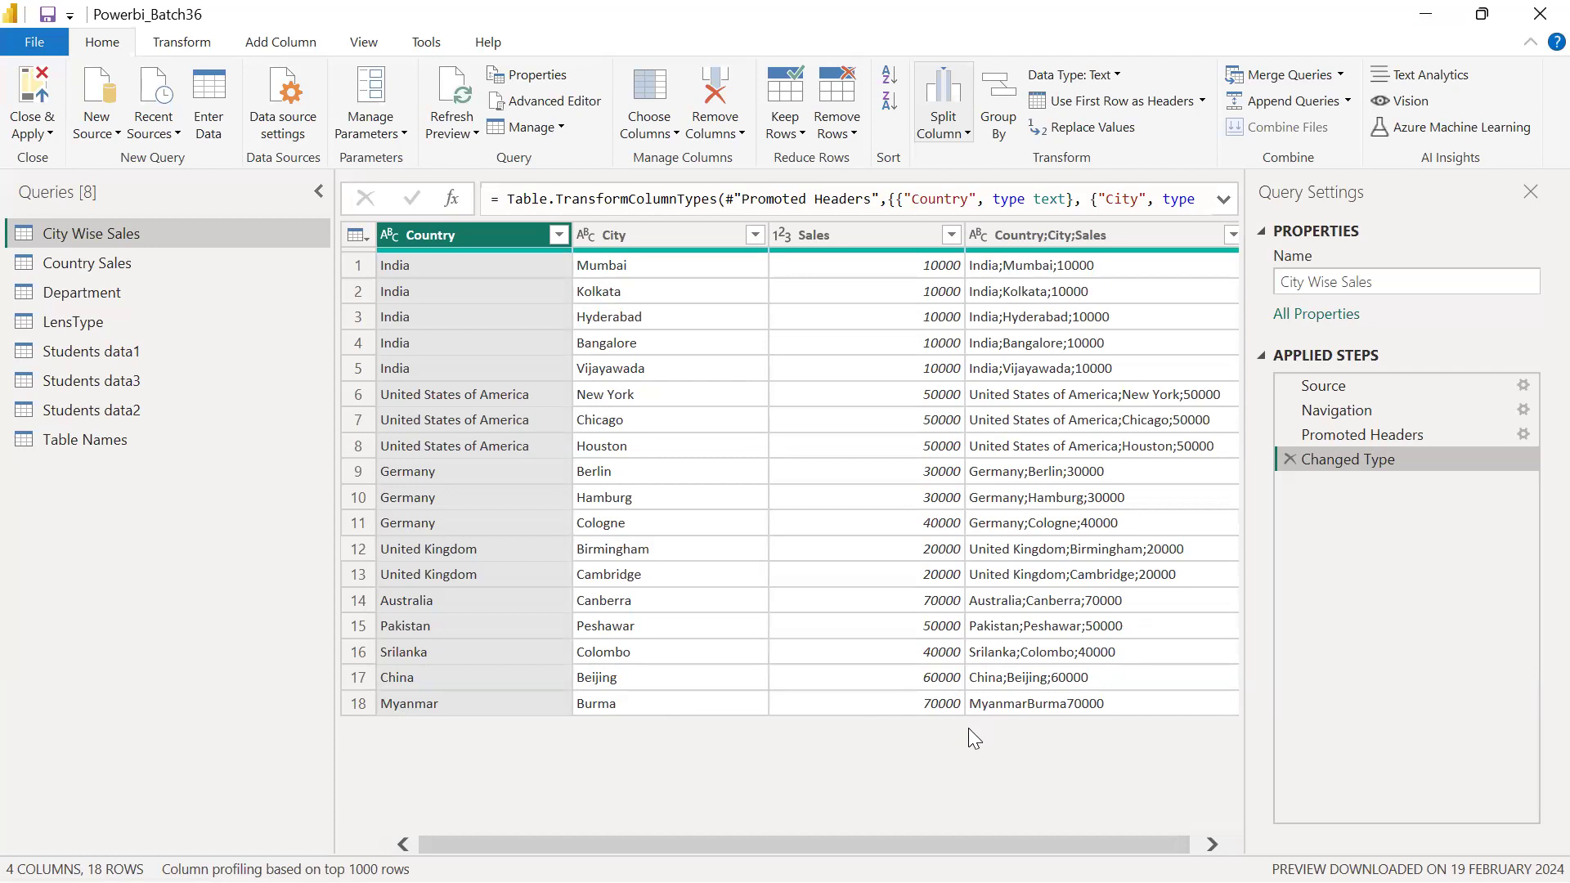
left_click(88, 448)
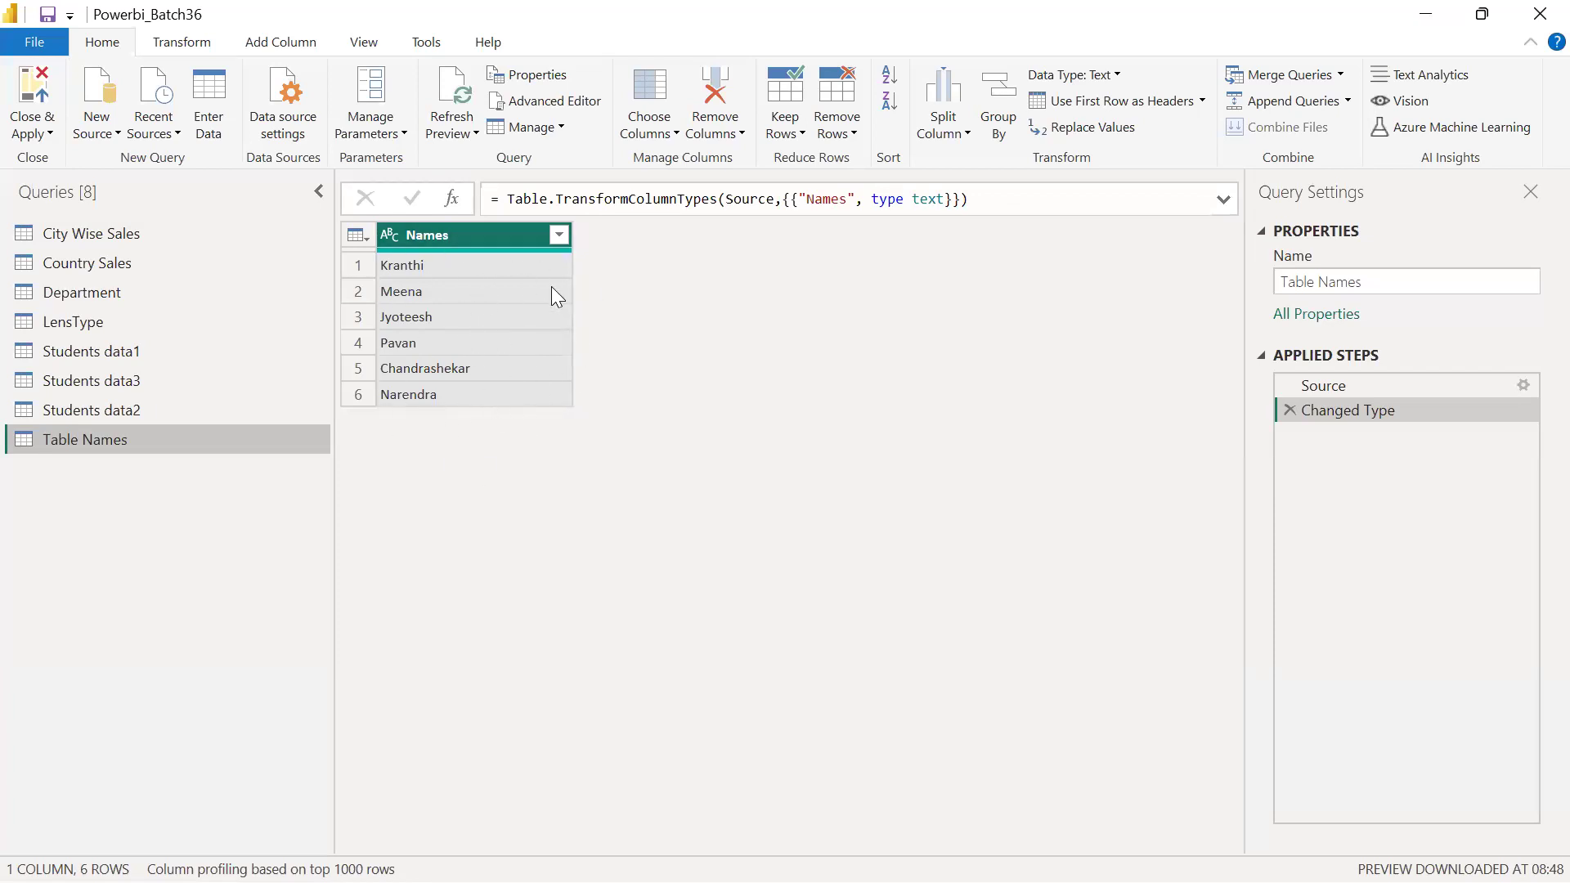
left_click(118, 233)
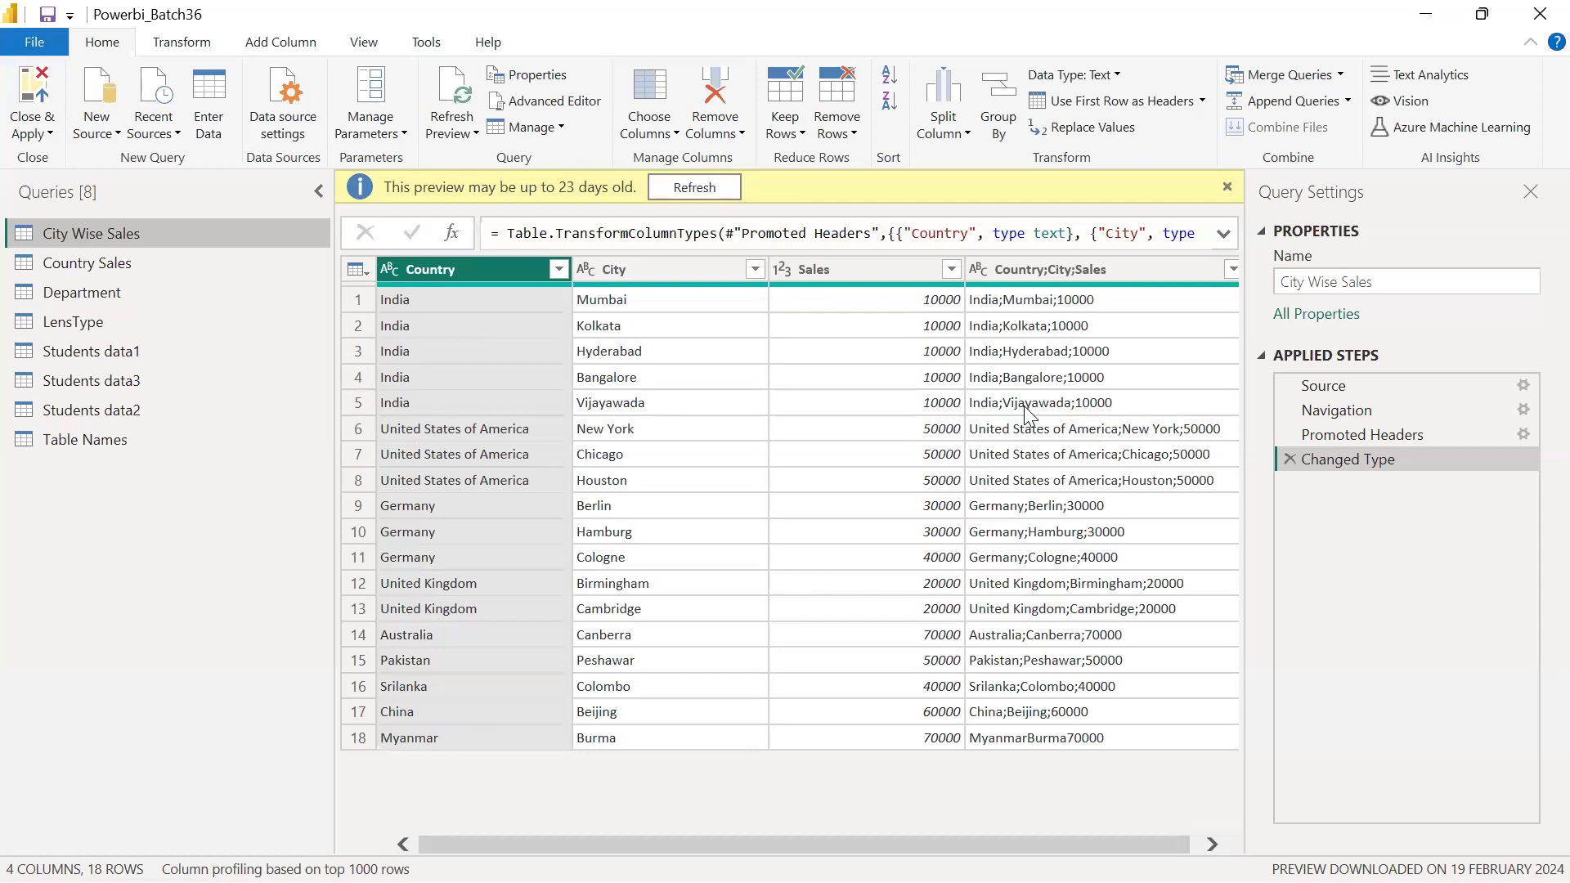
key("super")
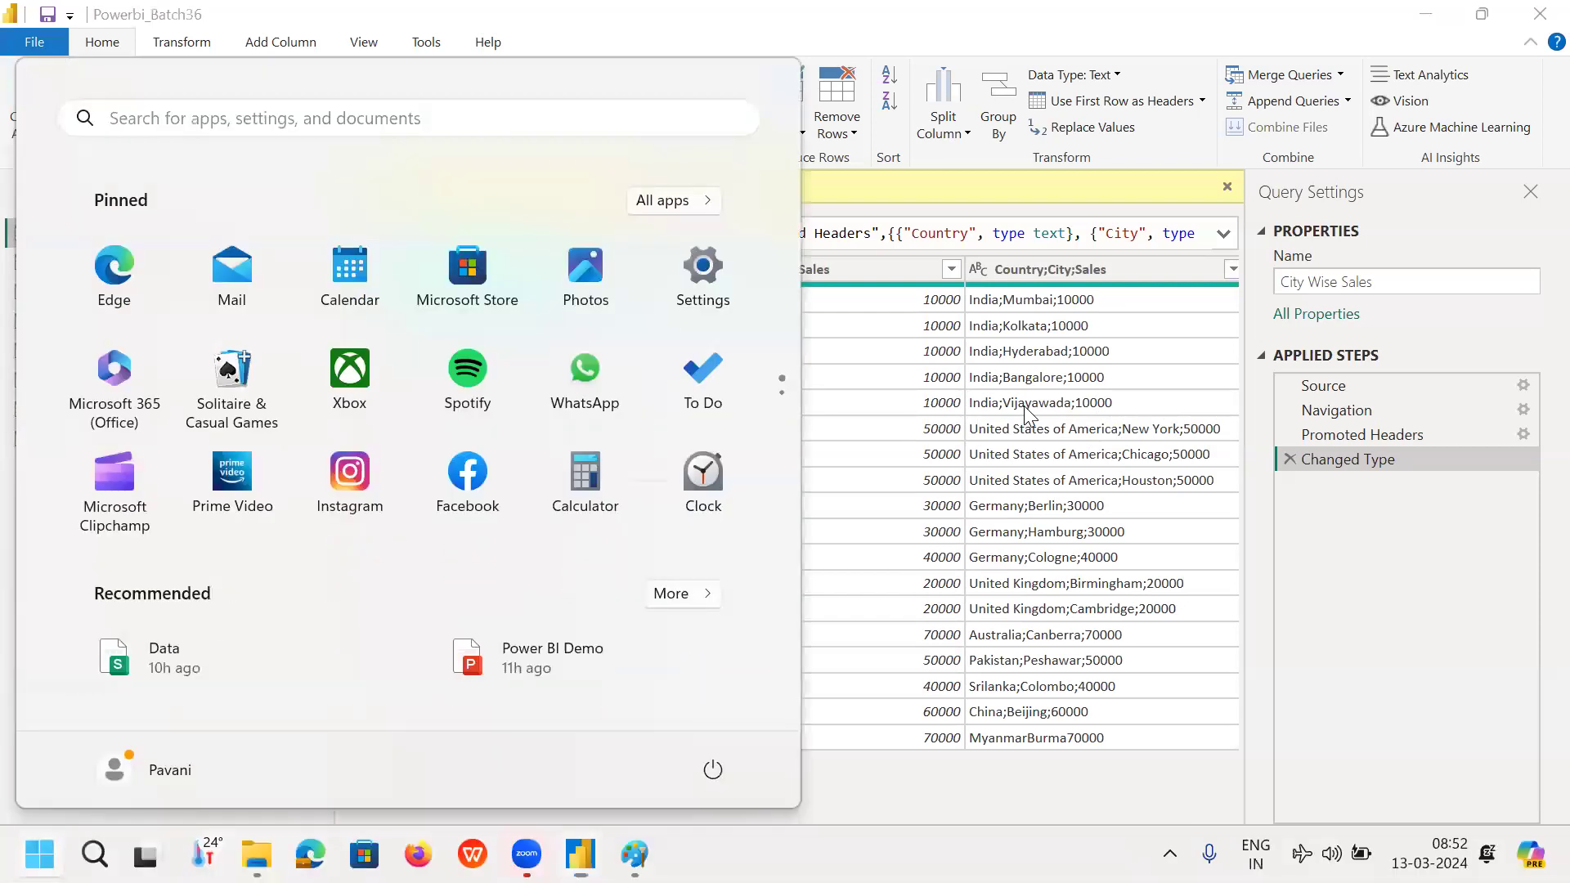
type("note")
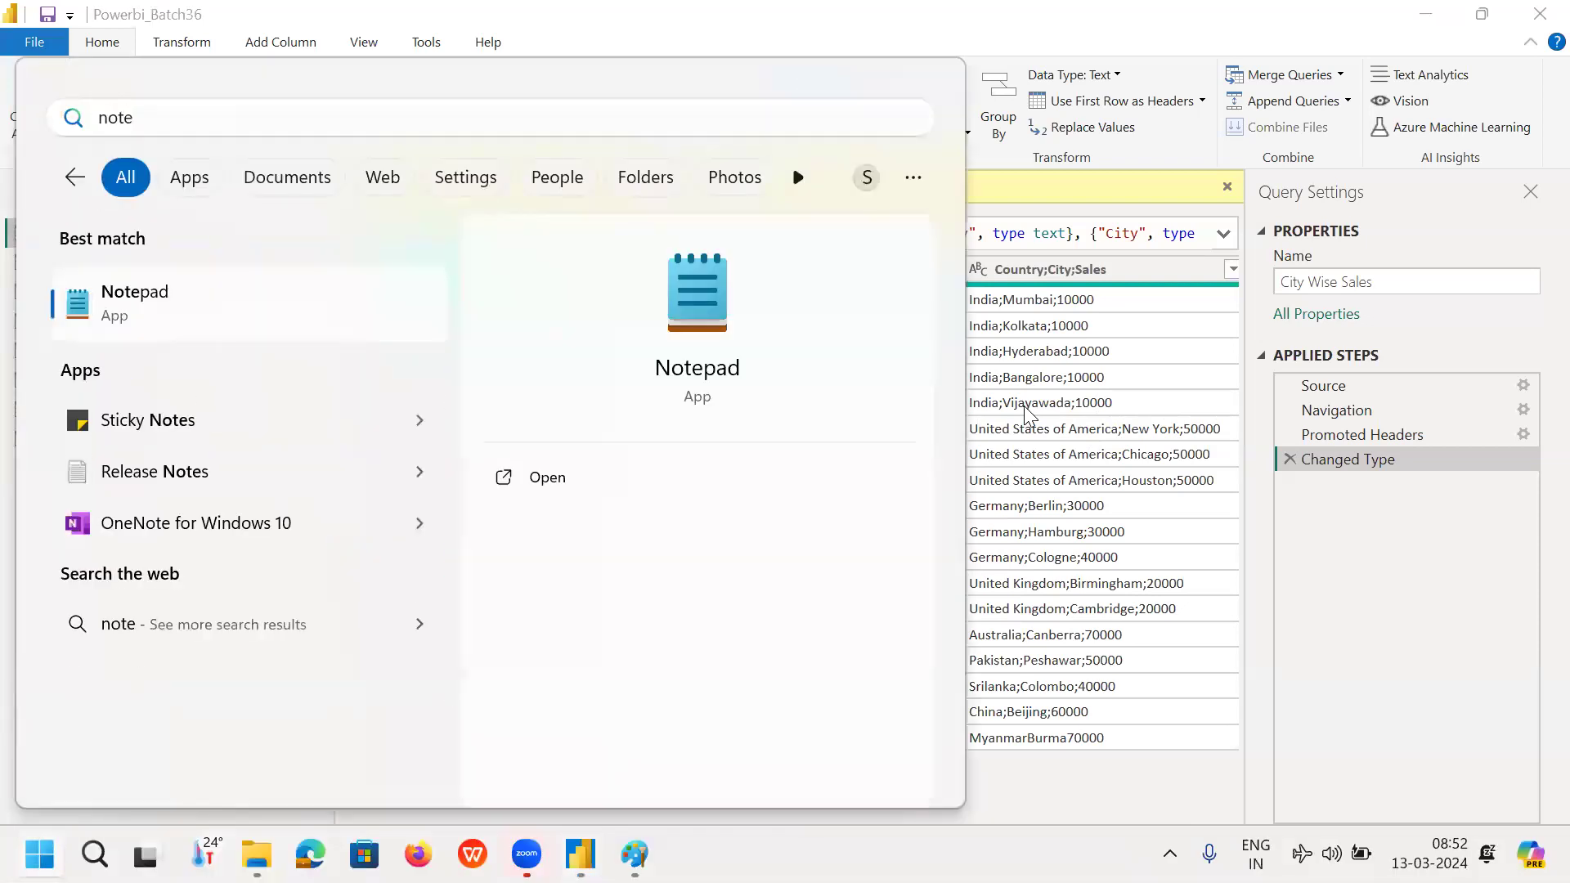
key("Escape")
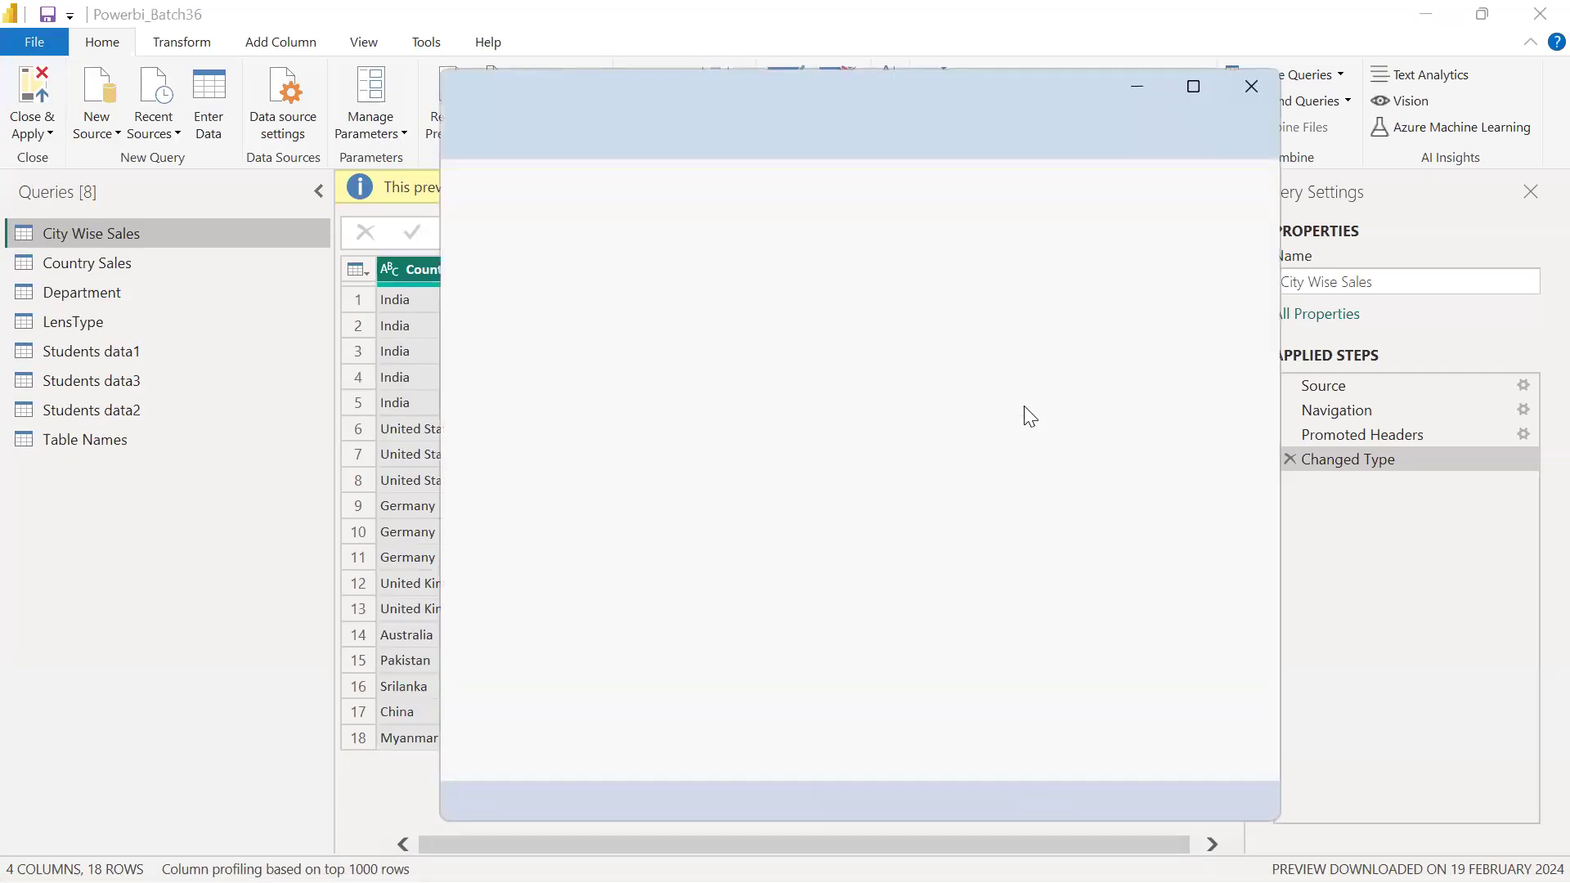
left_click(396, 770)
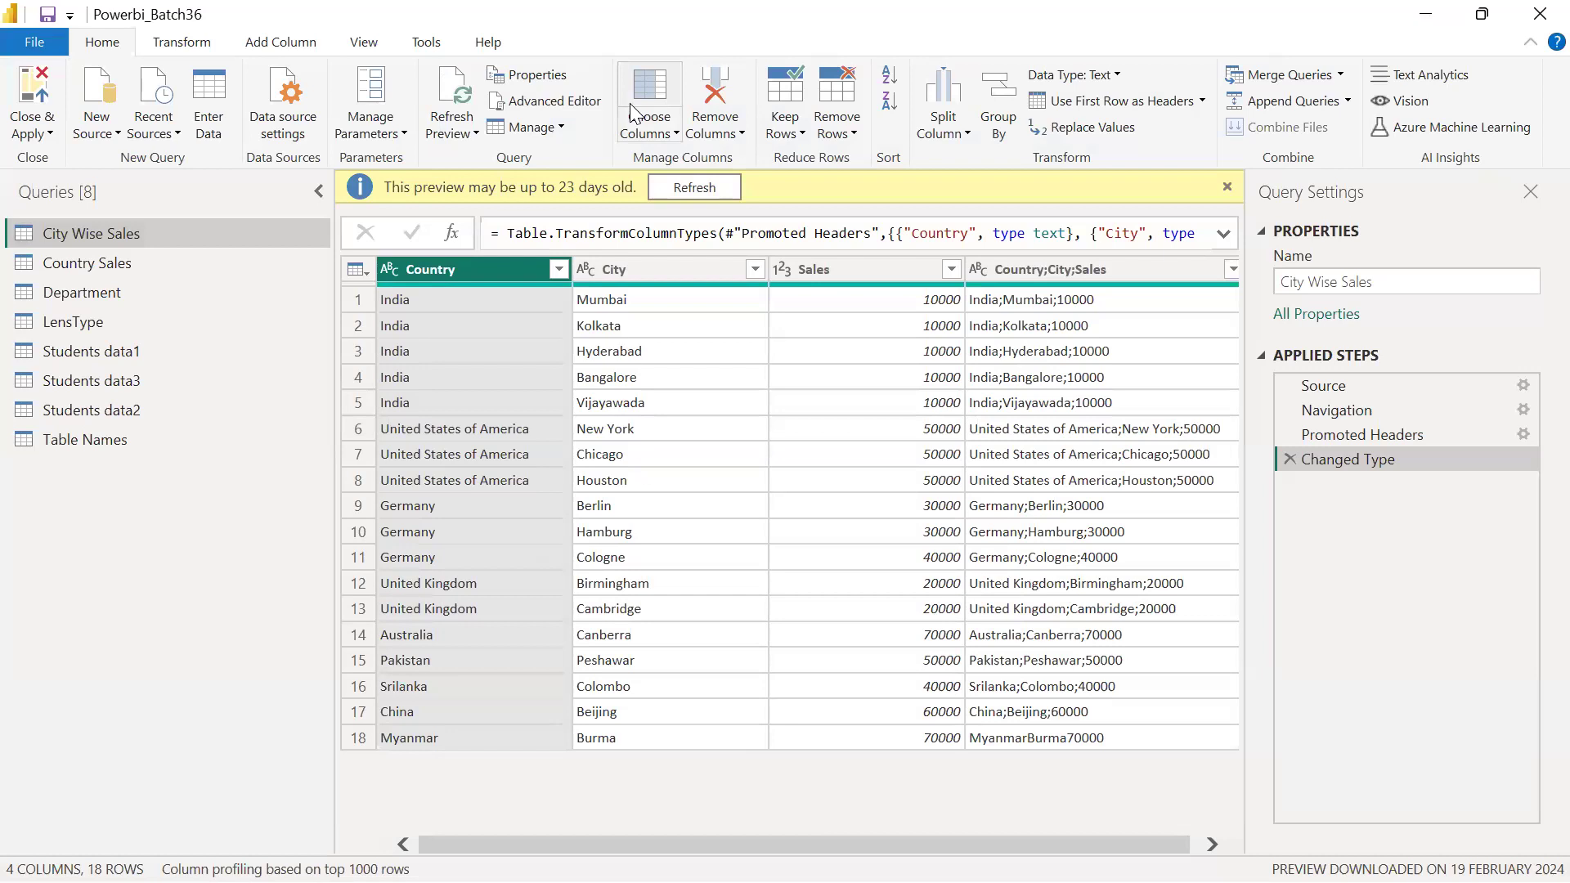
Step: Refresh the previews of all queries, and refresh the City Wise Sales preview on its own
left_click(222, 96)
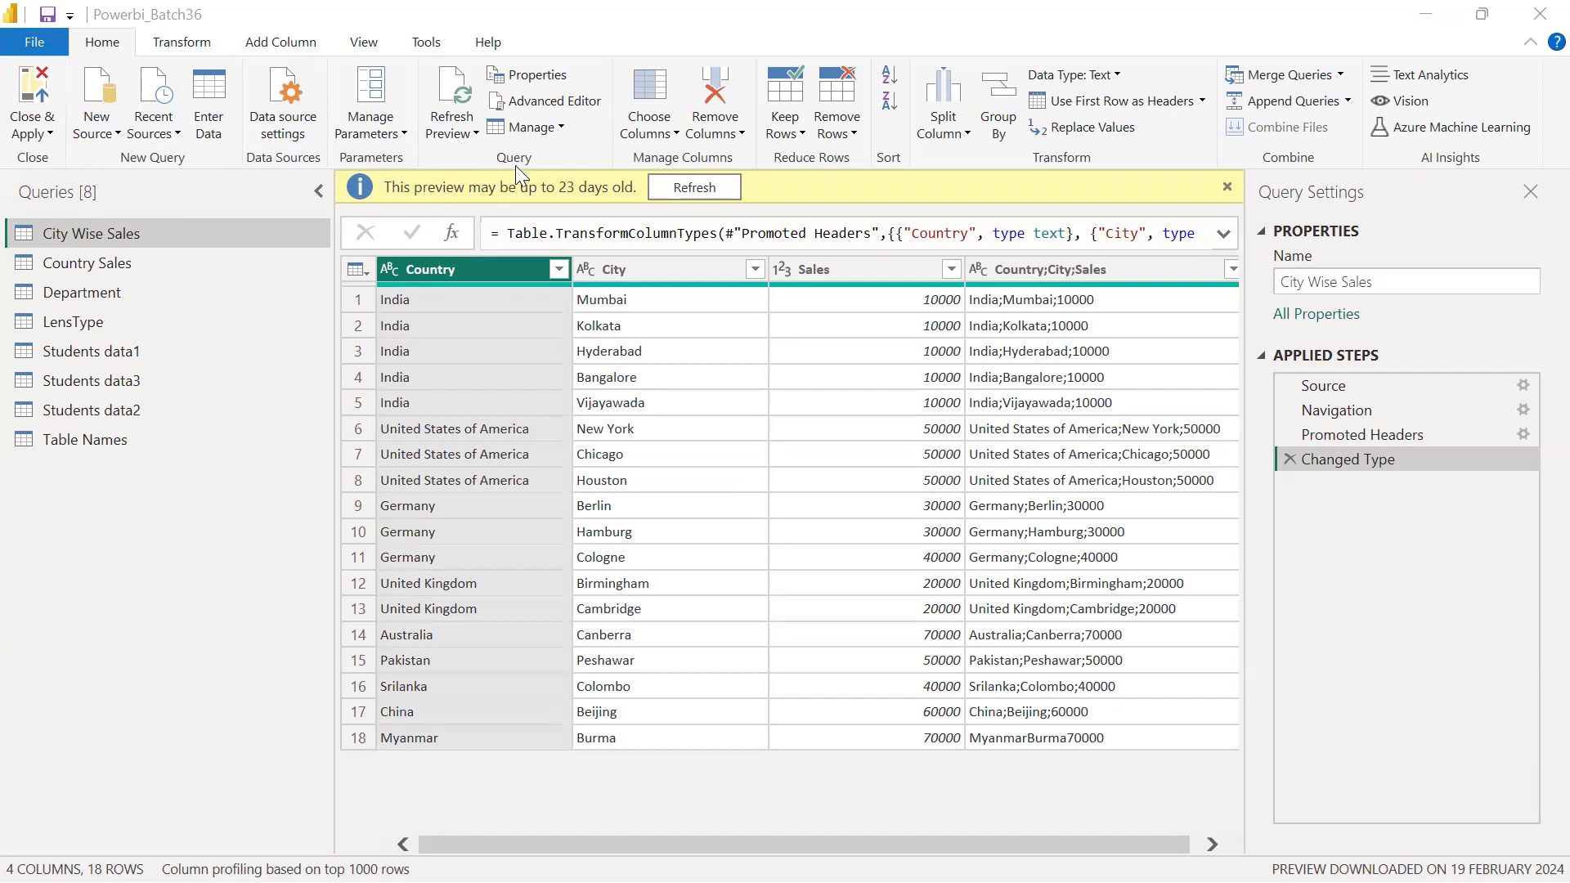
left_click(474, 134)
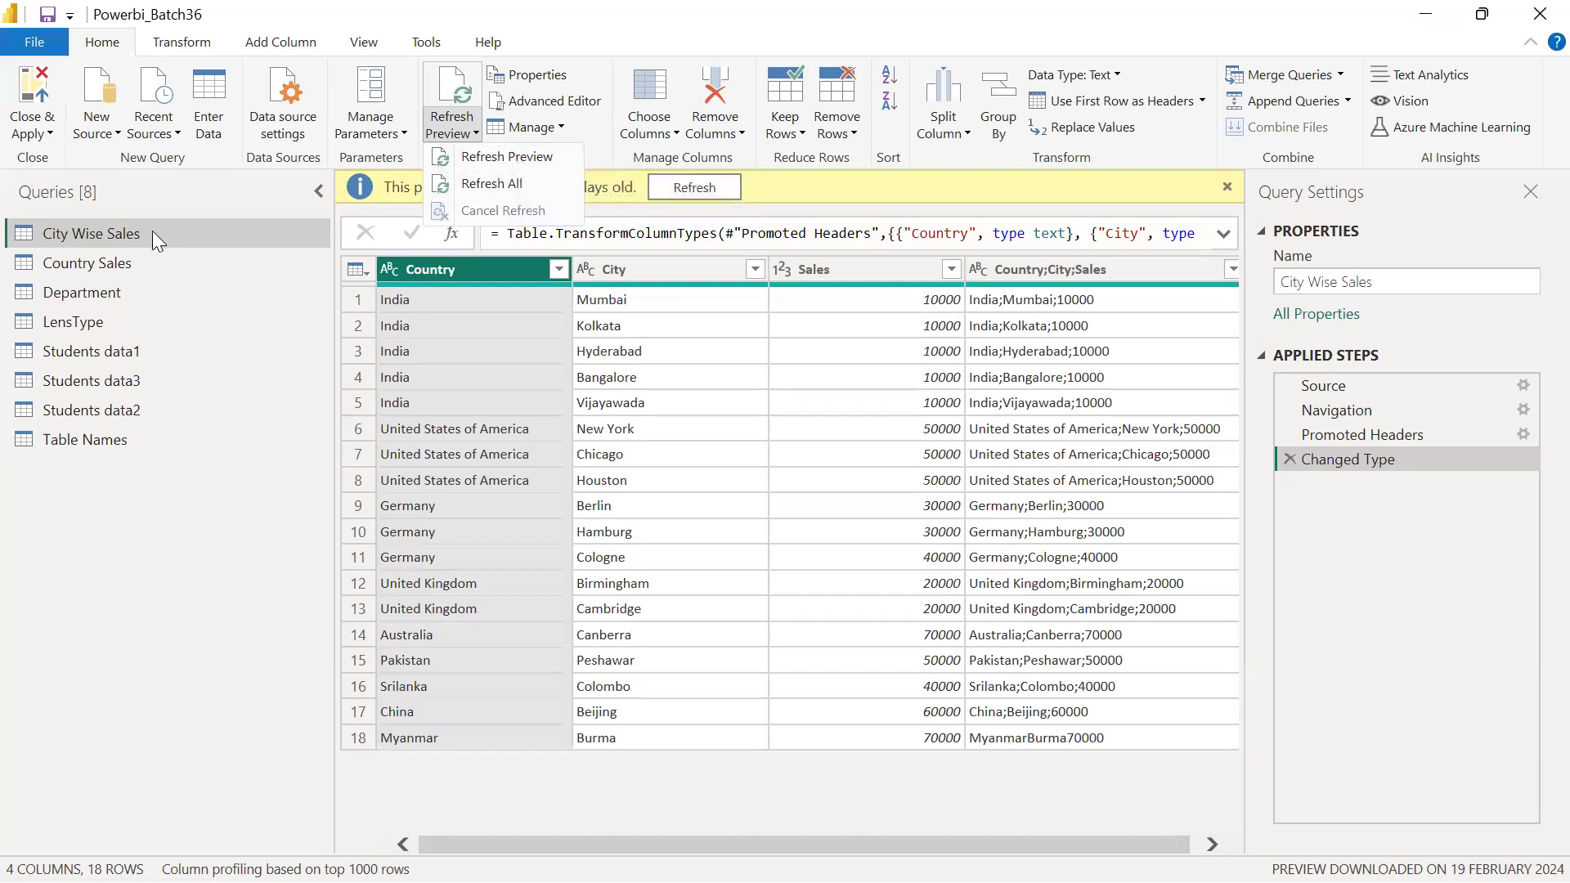
left_click(508, 187)
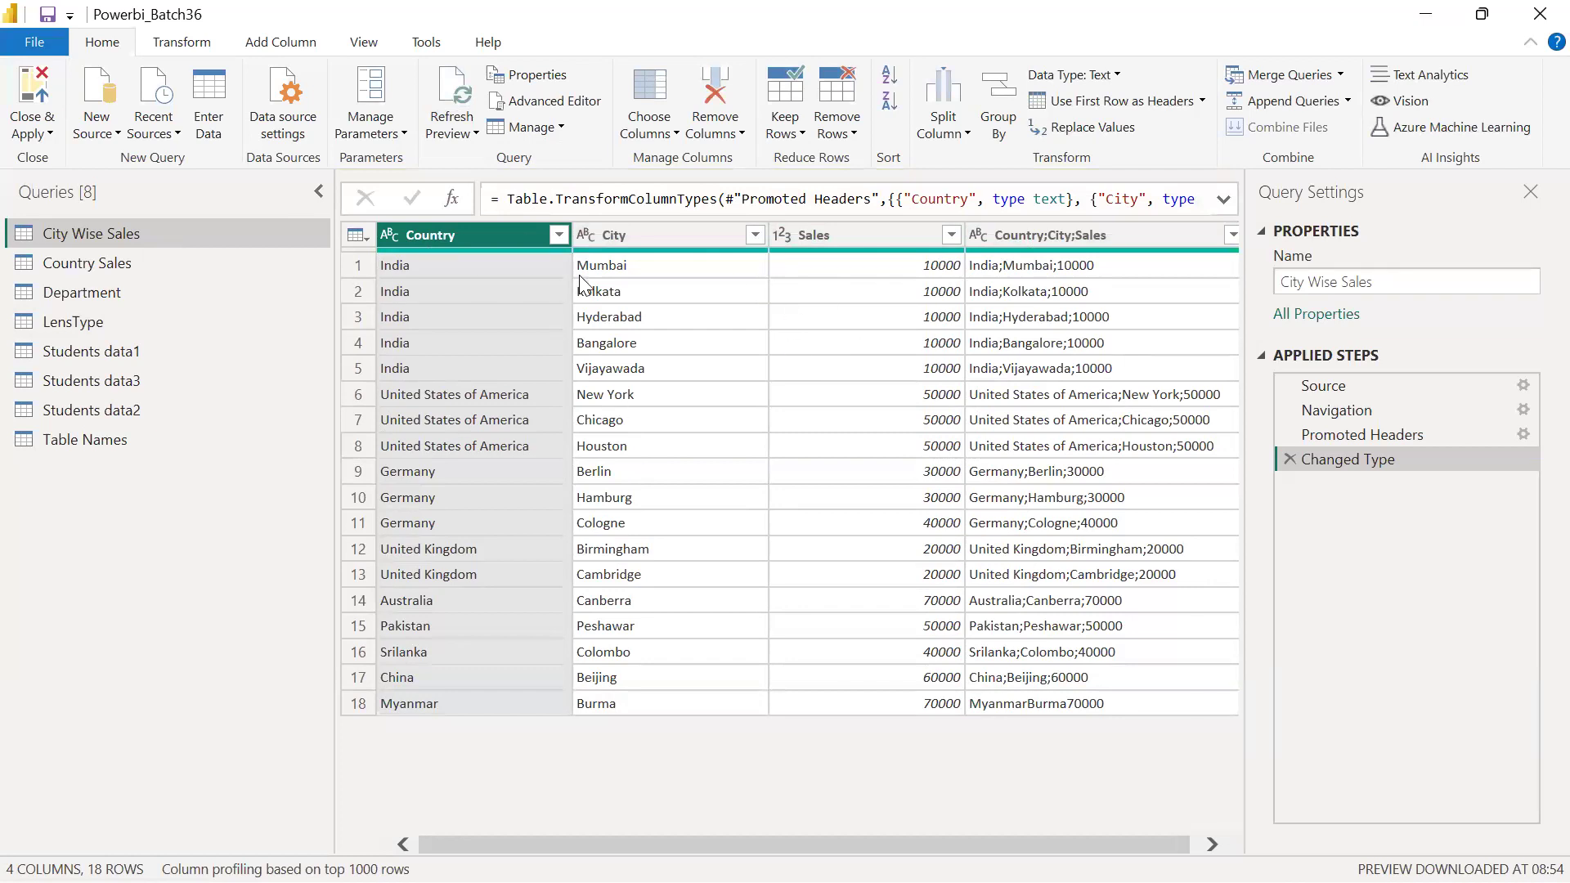
left_click(475, 133)
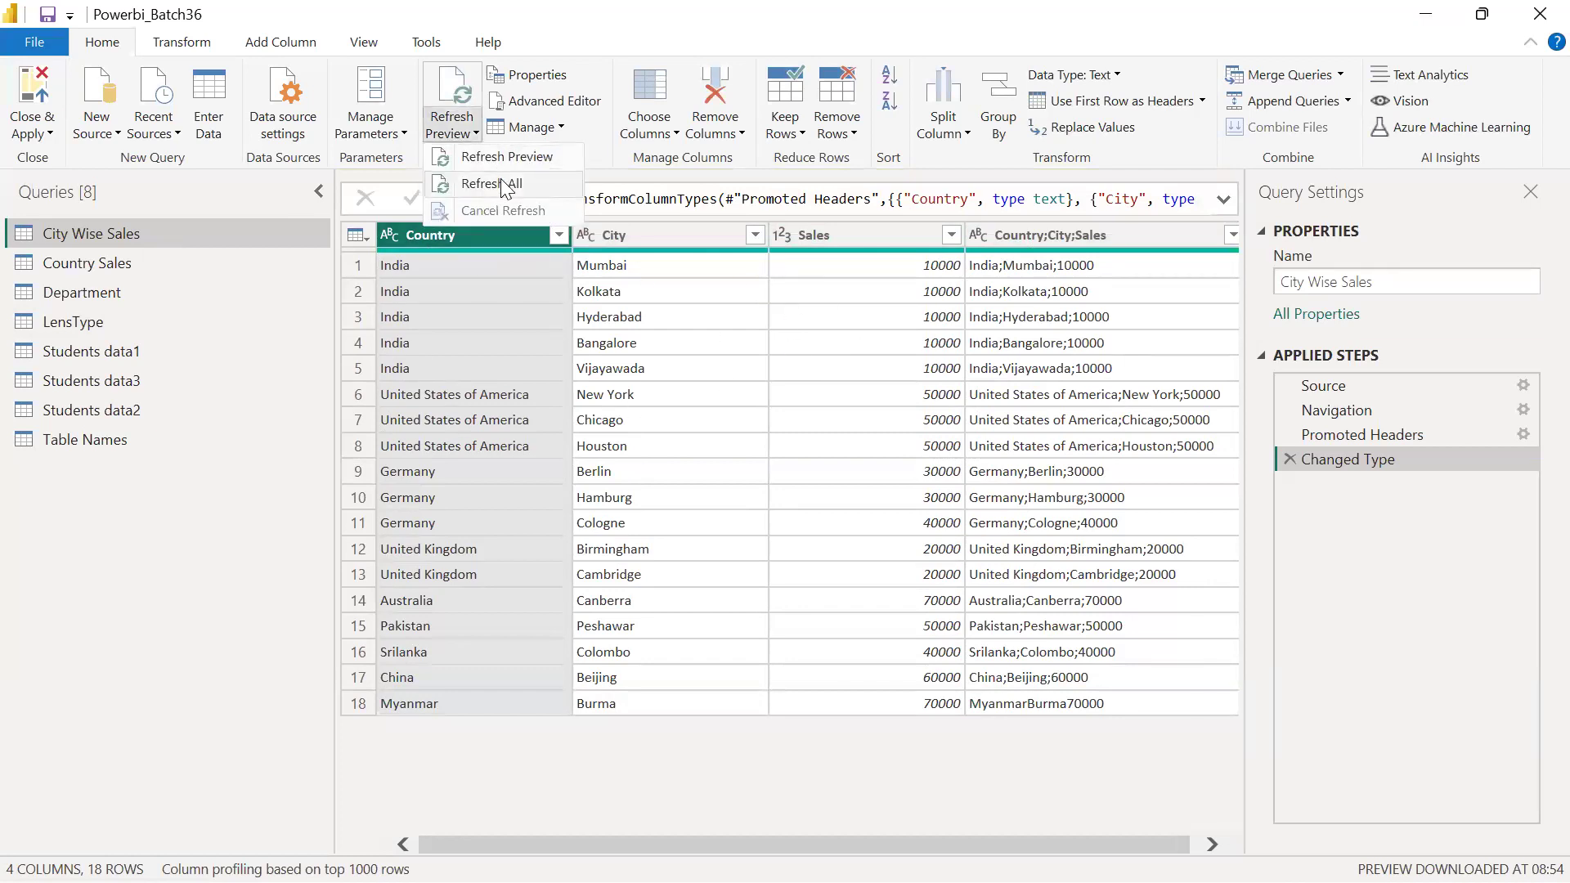
left_click(479, 155)
left_click(475, 135)
left_click(757, 747)
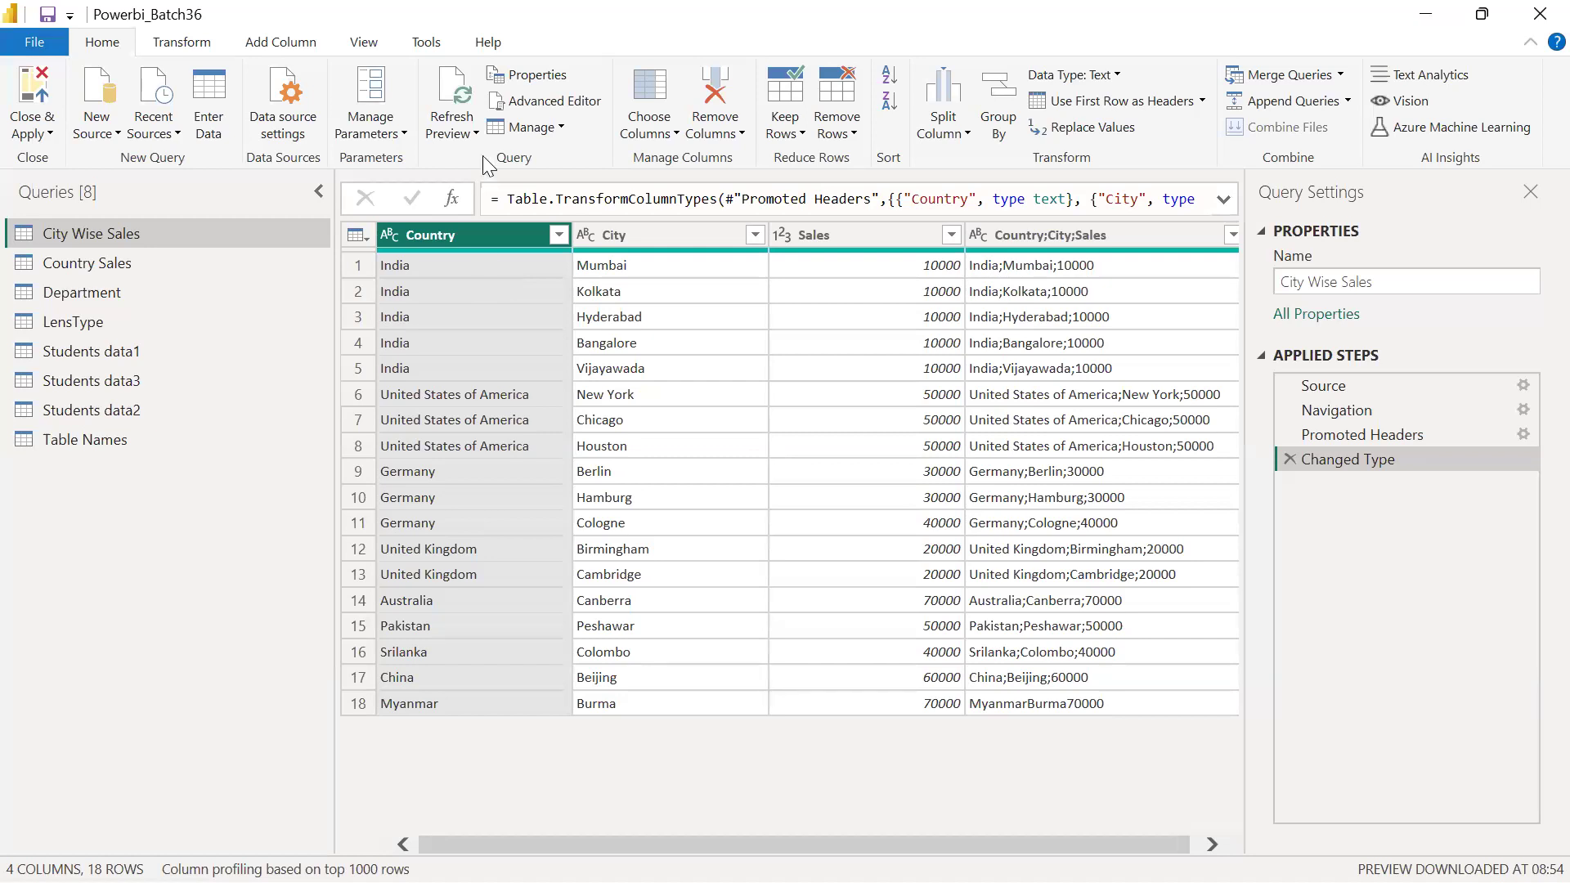
Step: Examine the management options for the City Wise Sales query, opening its delete confirmation and cancelling it
left_click(562, 128)
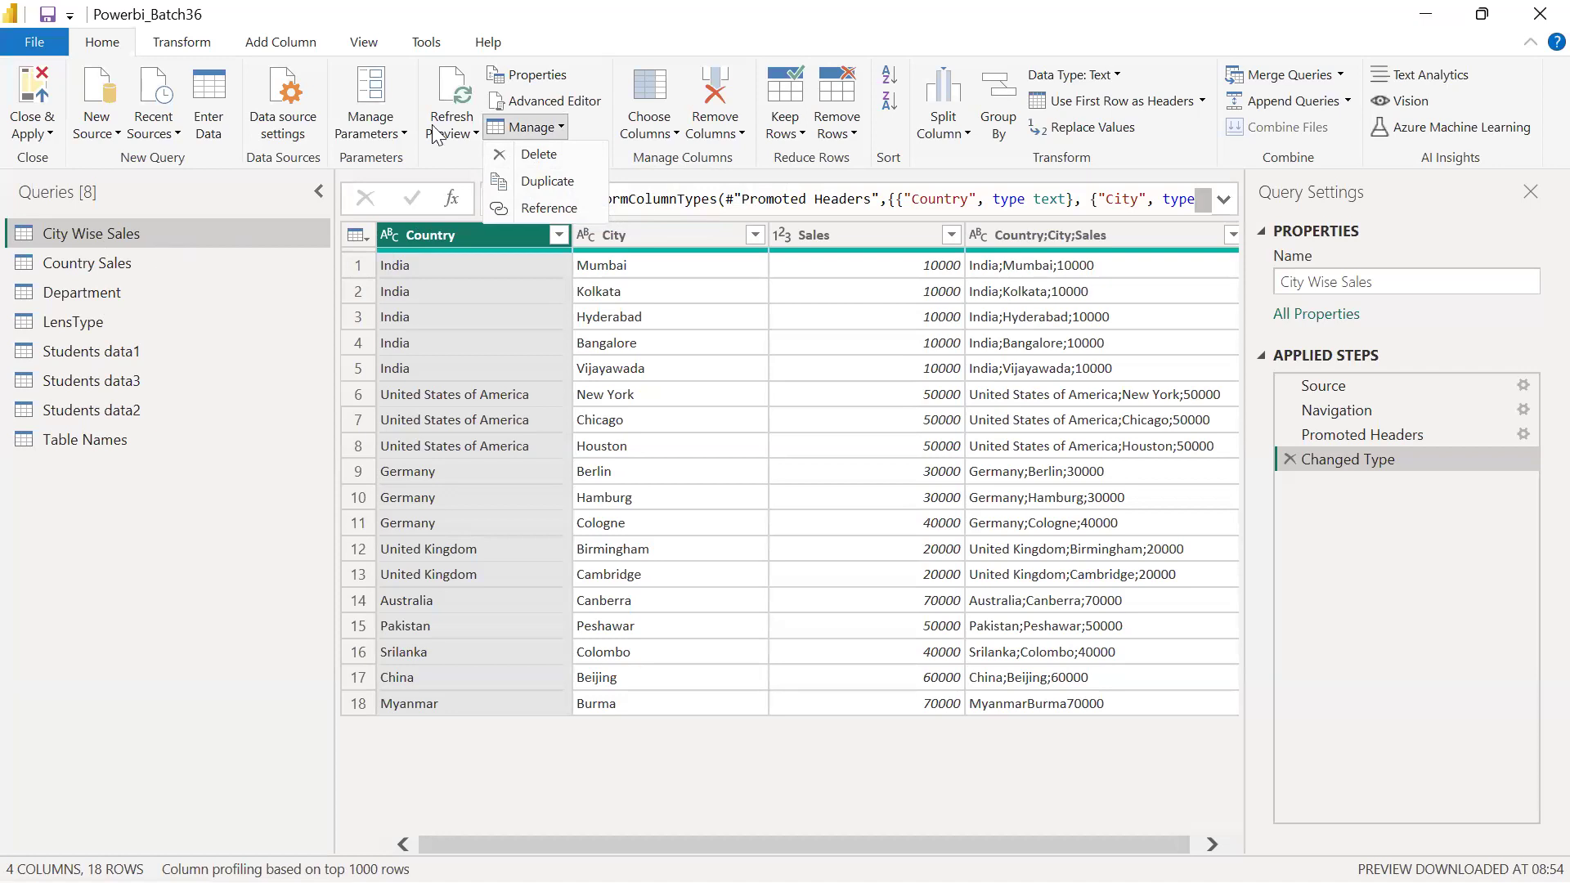
left_click(539, 155)
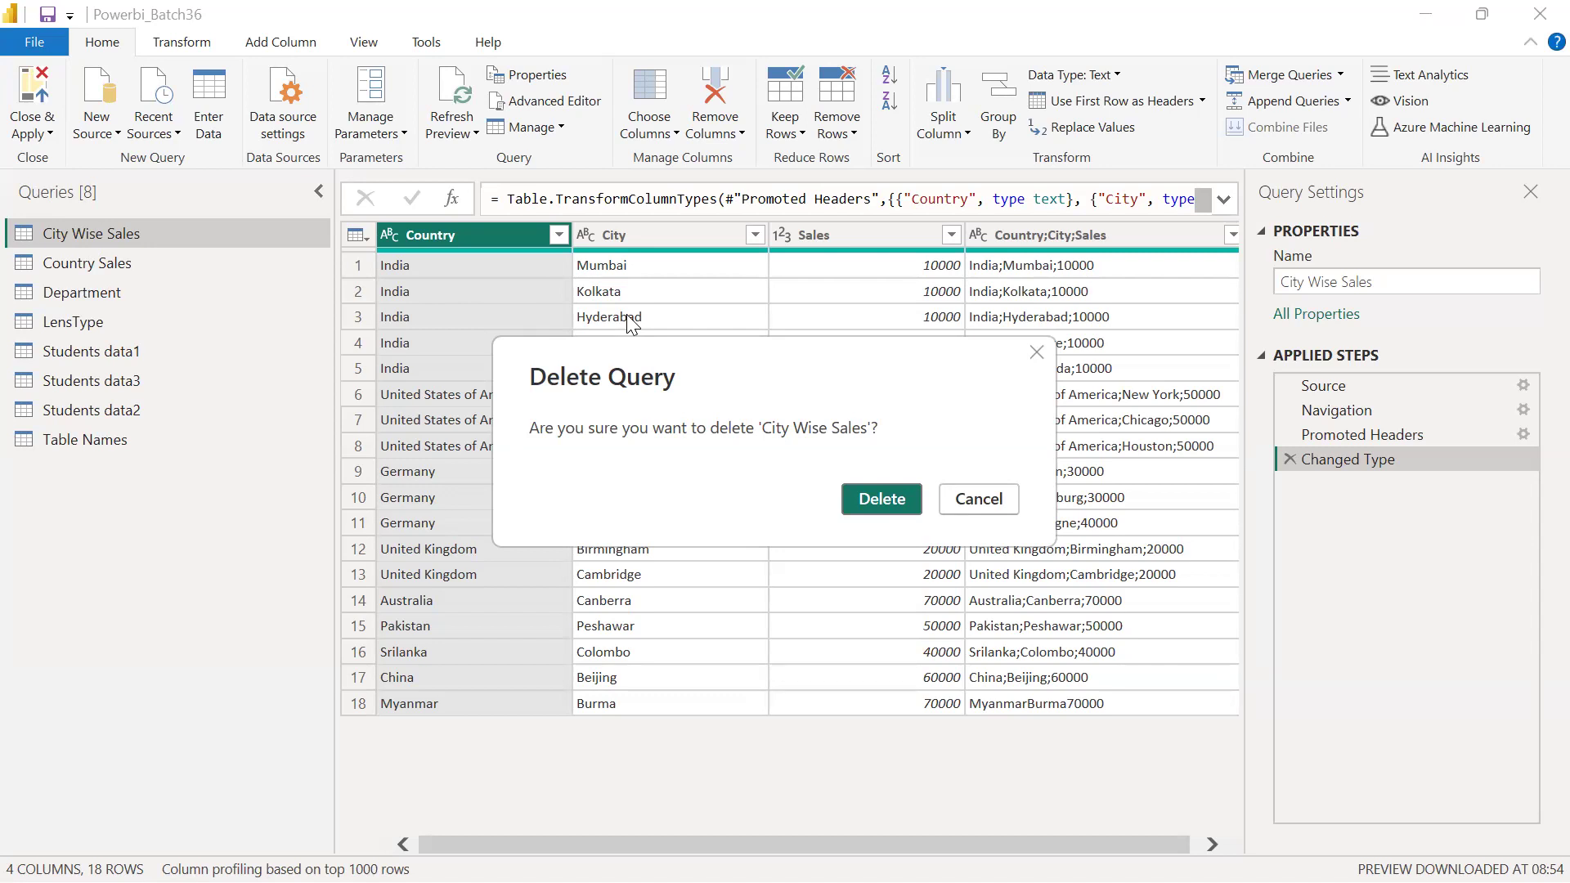
left_click(977, 501)
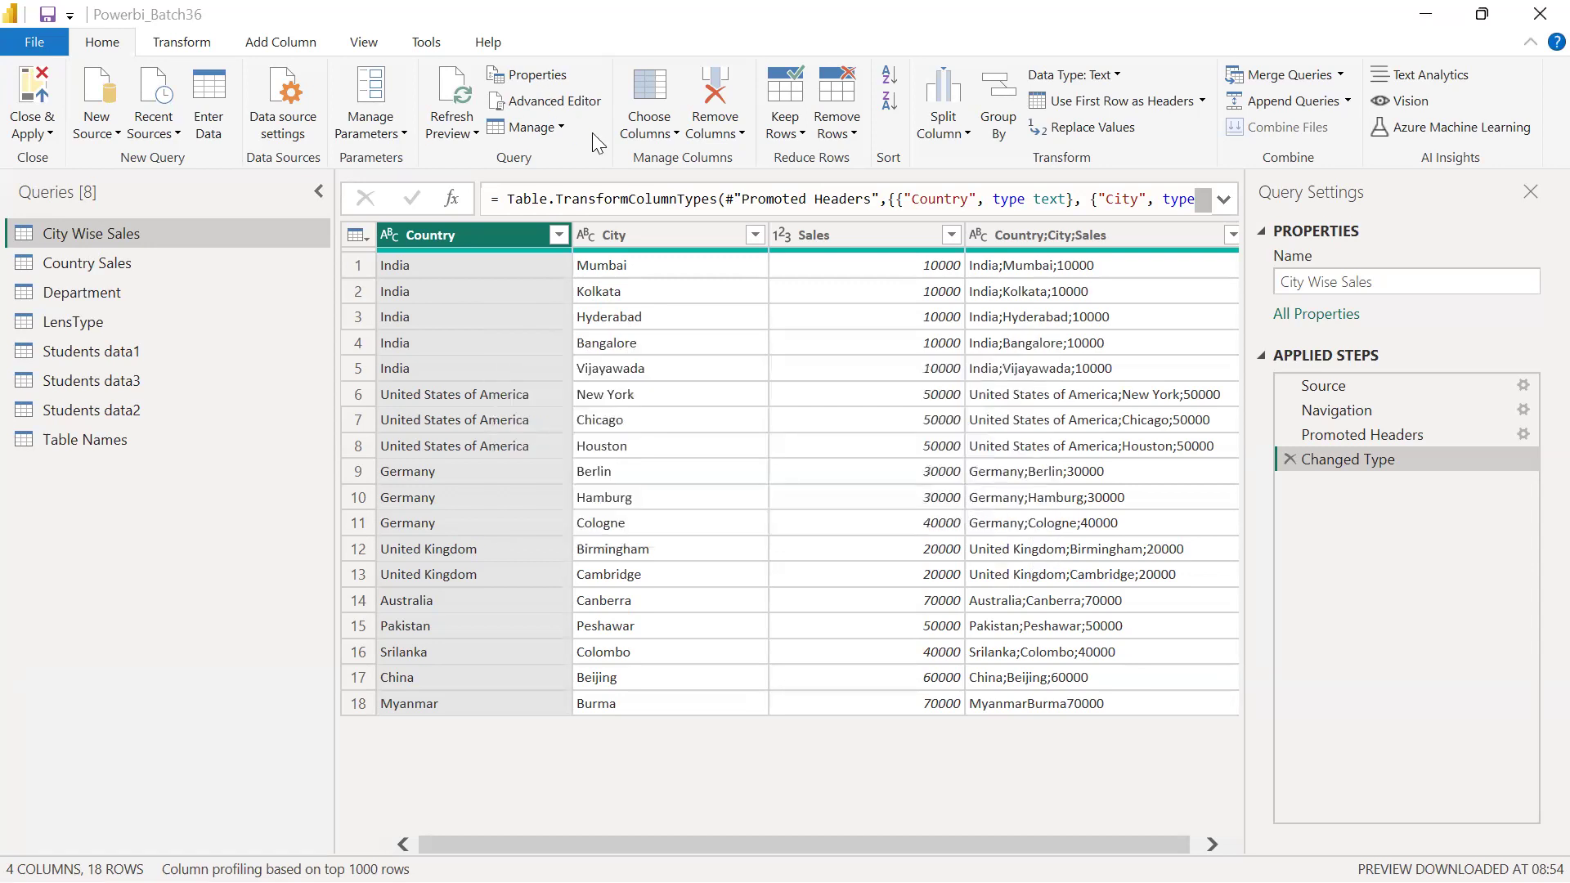
left_click(561, 128)
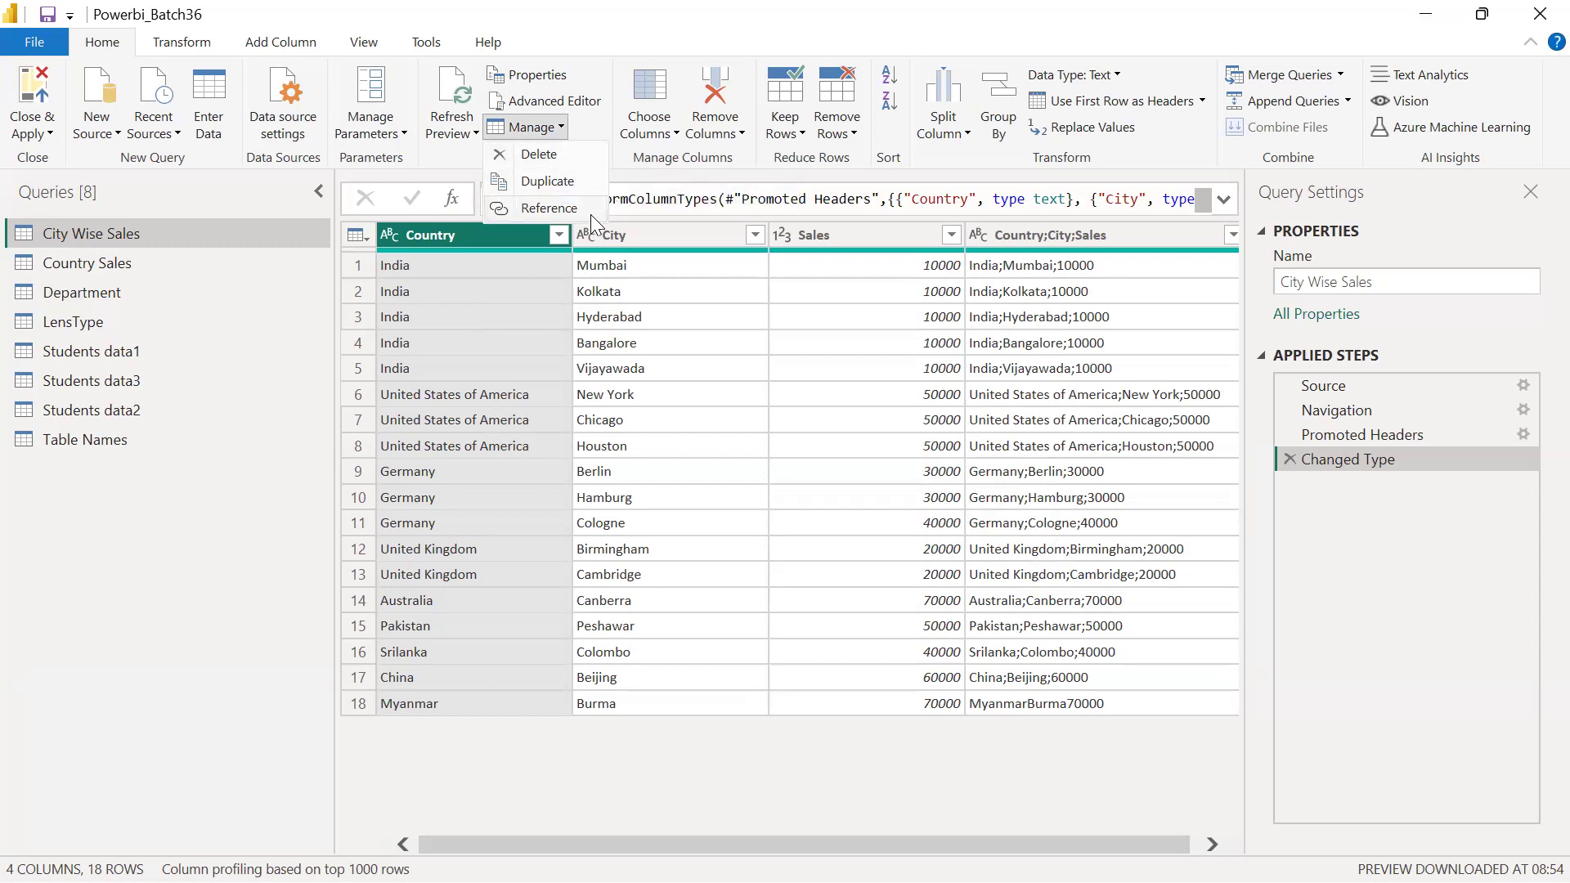
left_click(846, 760)
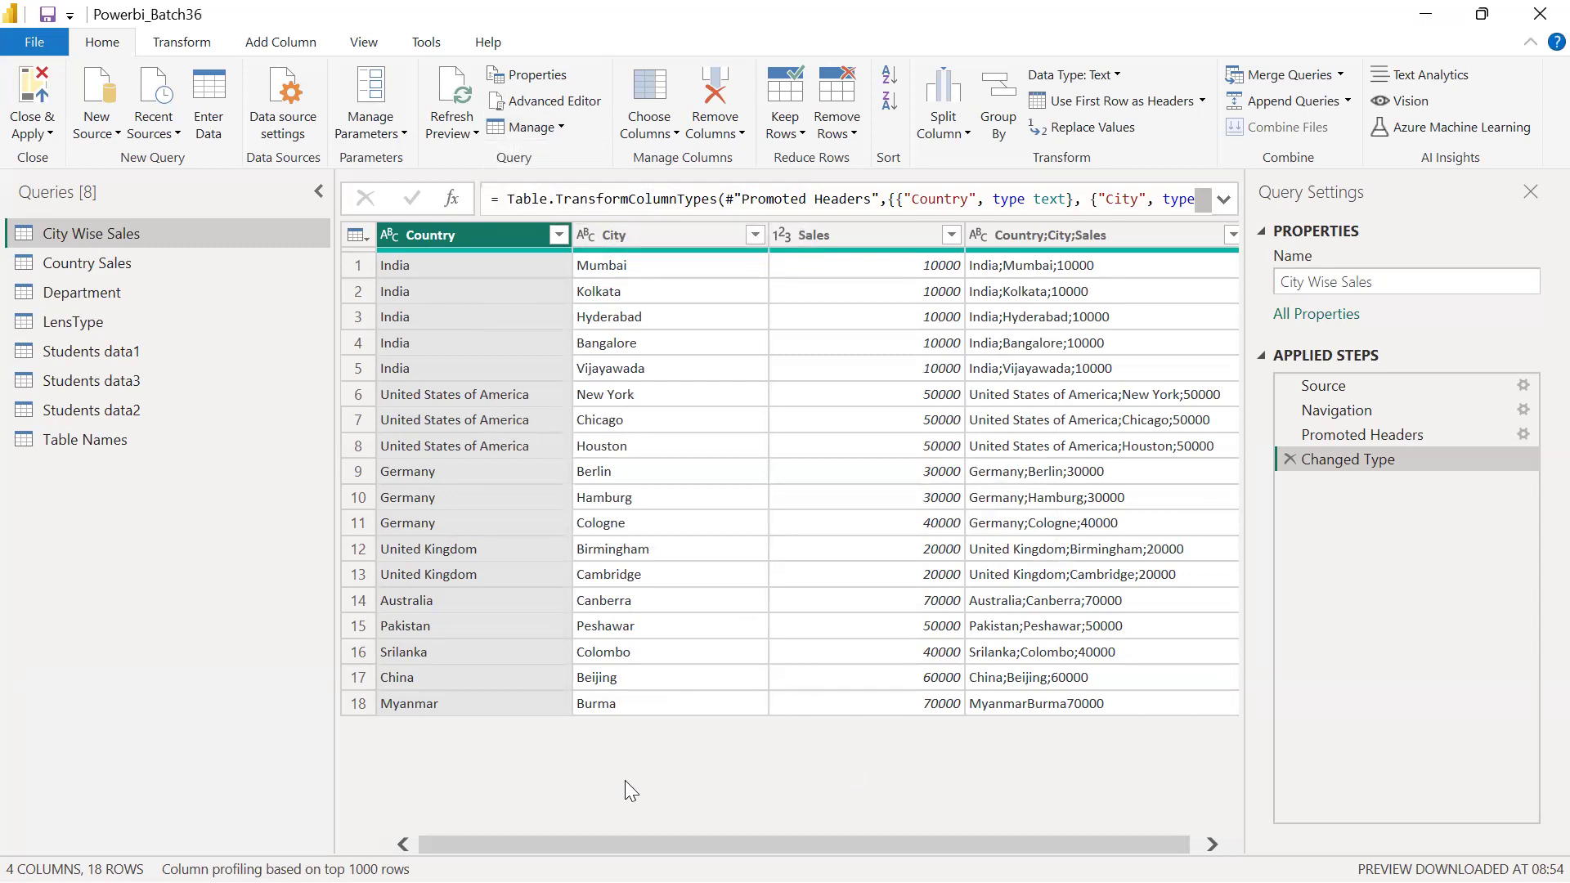
Step: Switch to the Power bi Course notes in Notepad and review the fee lines, batch starting date and full course details
key("alt+Tab")
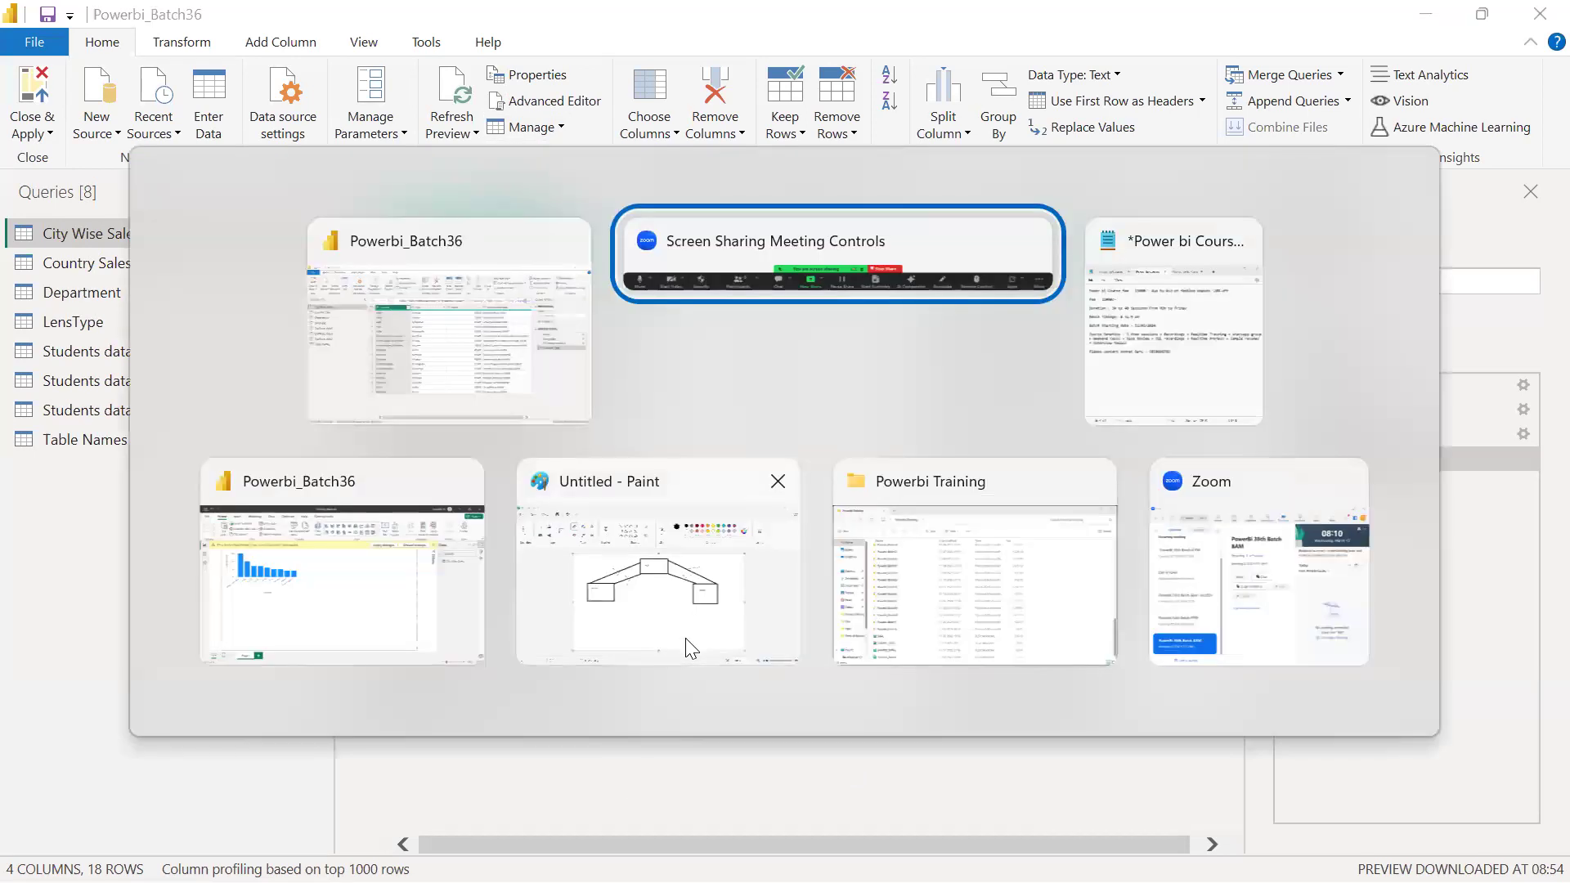
key("alt+Tab")
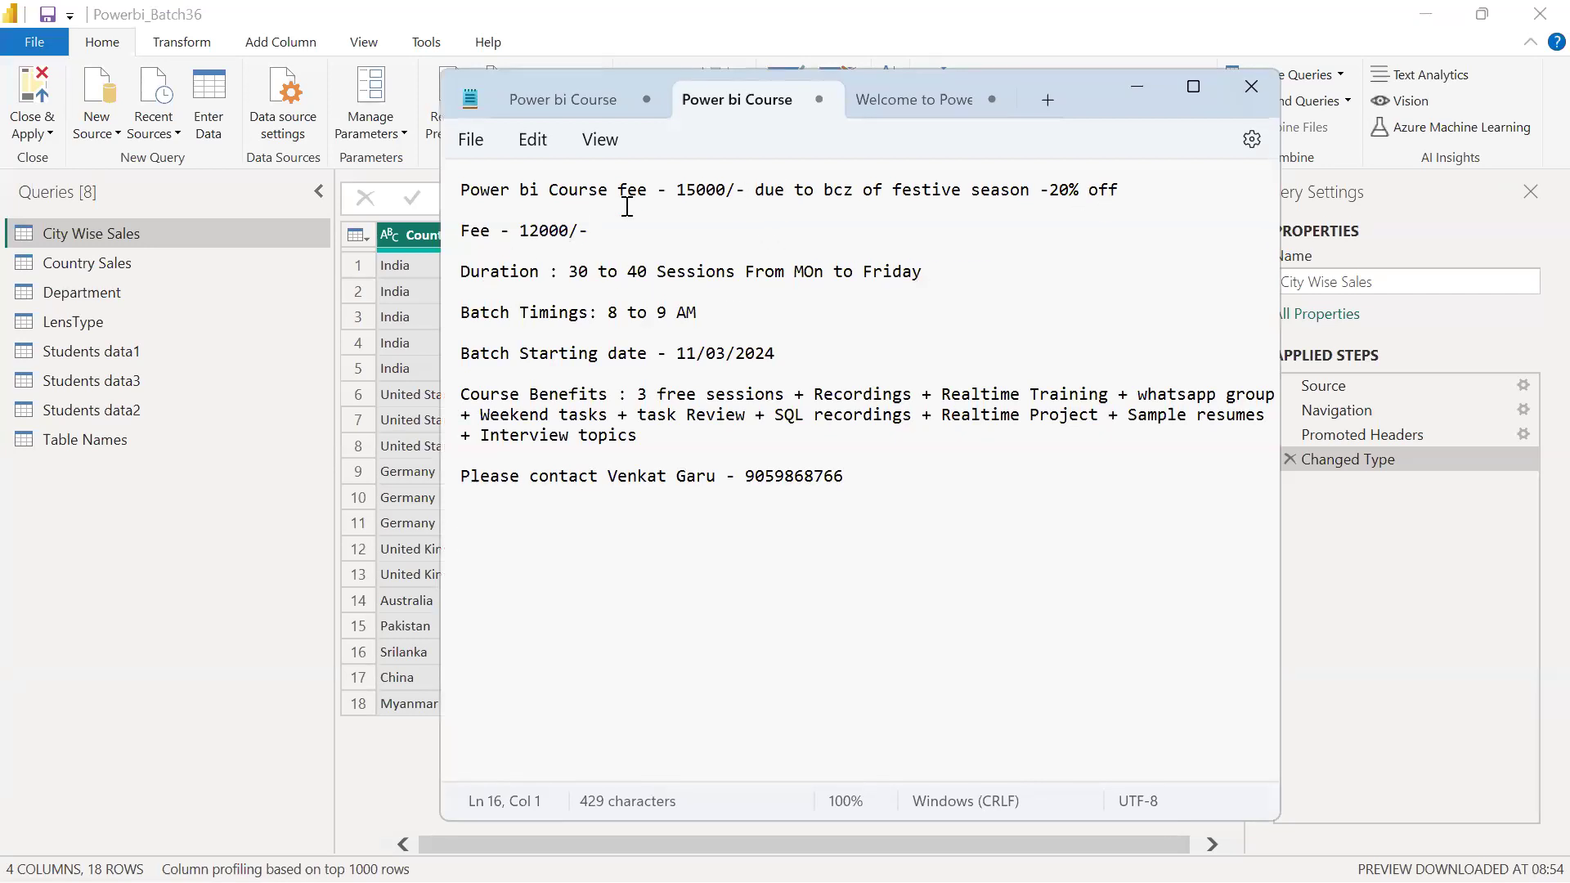
left_click_drag(597, 227, 448, 196)
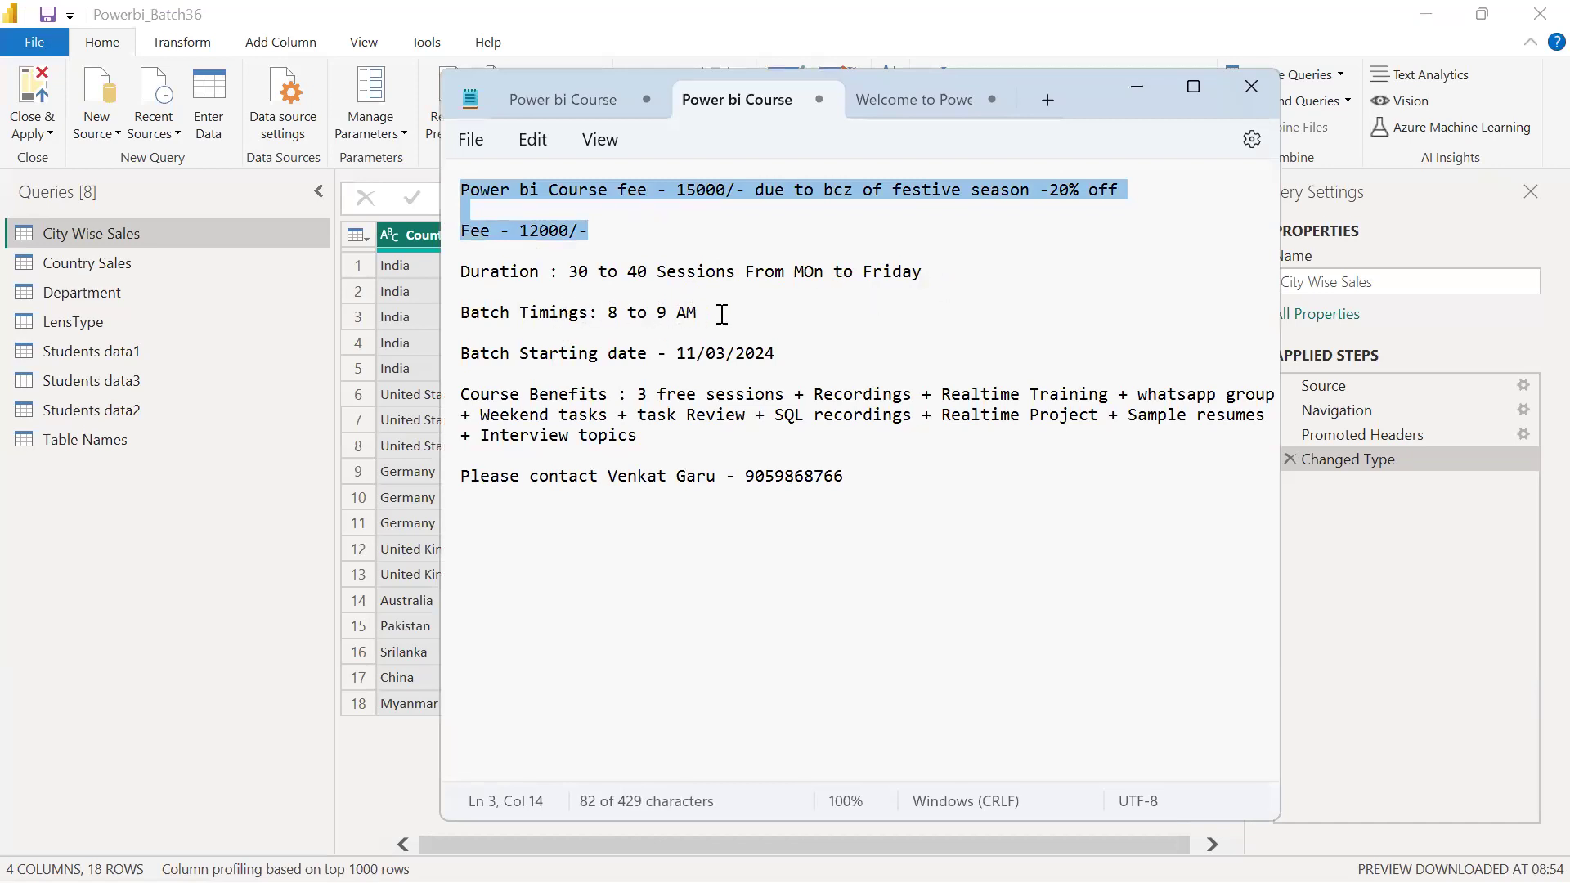
left_click_drag(799, 354, 442, 360)
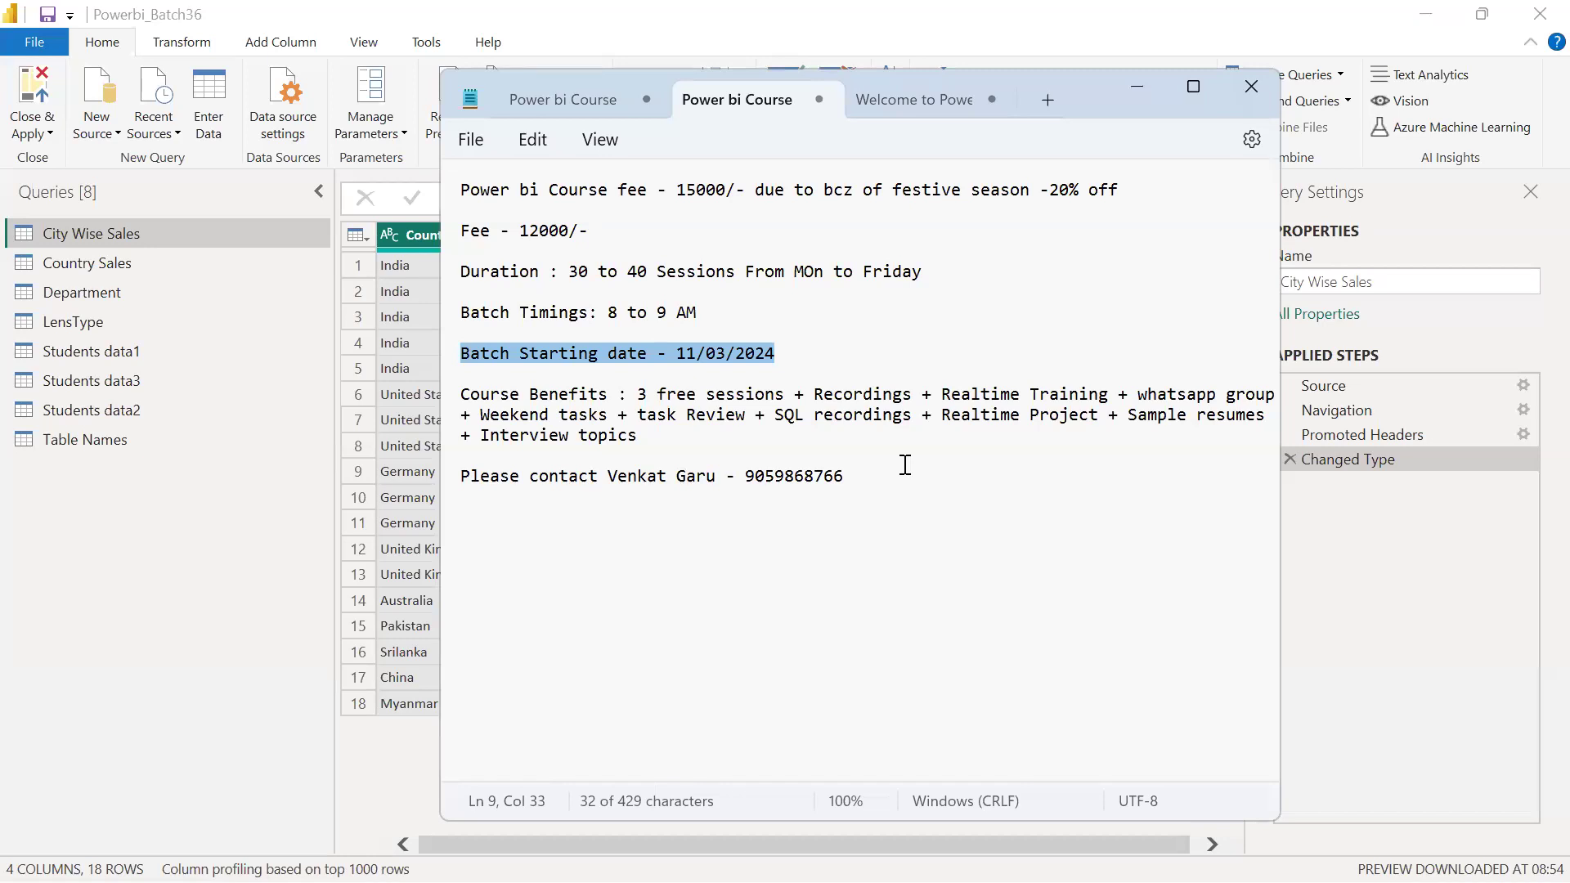
left_click_drag(848, 479, 460, 186)
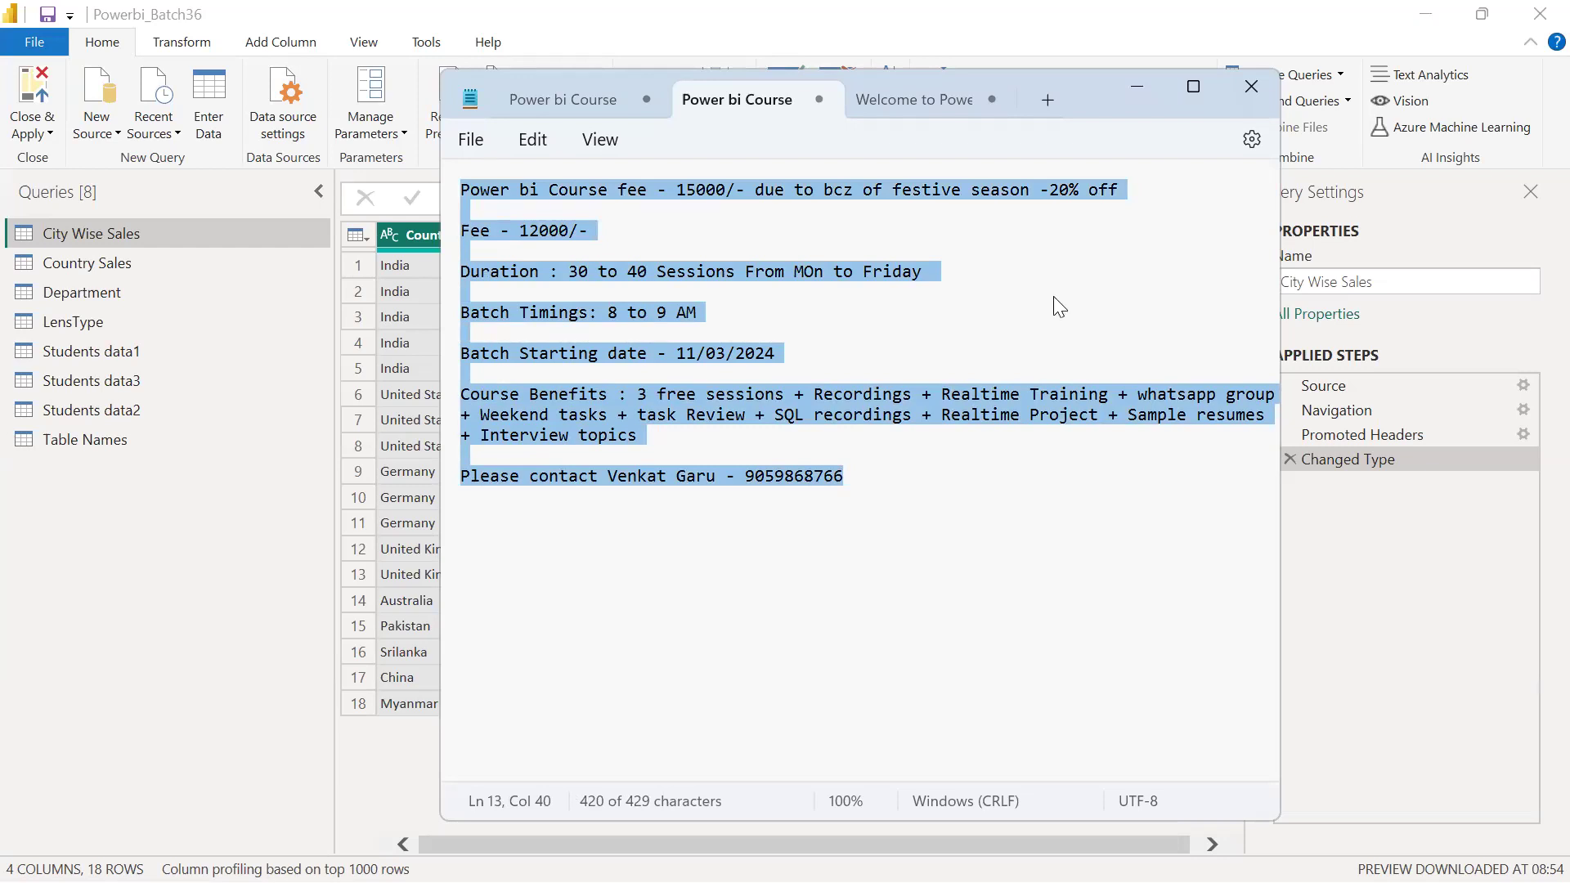
left_click(1036, 283)
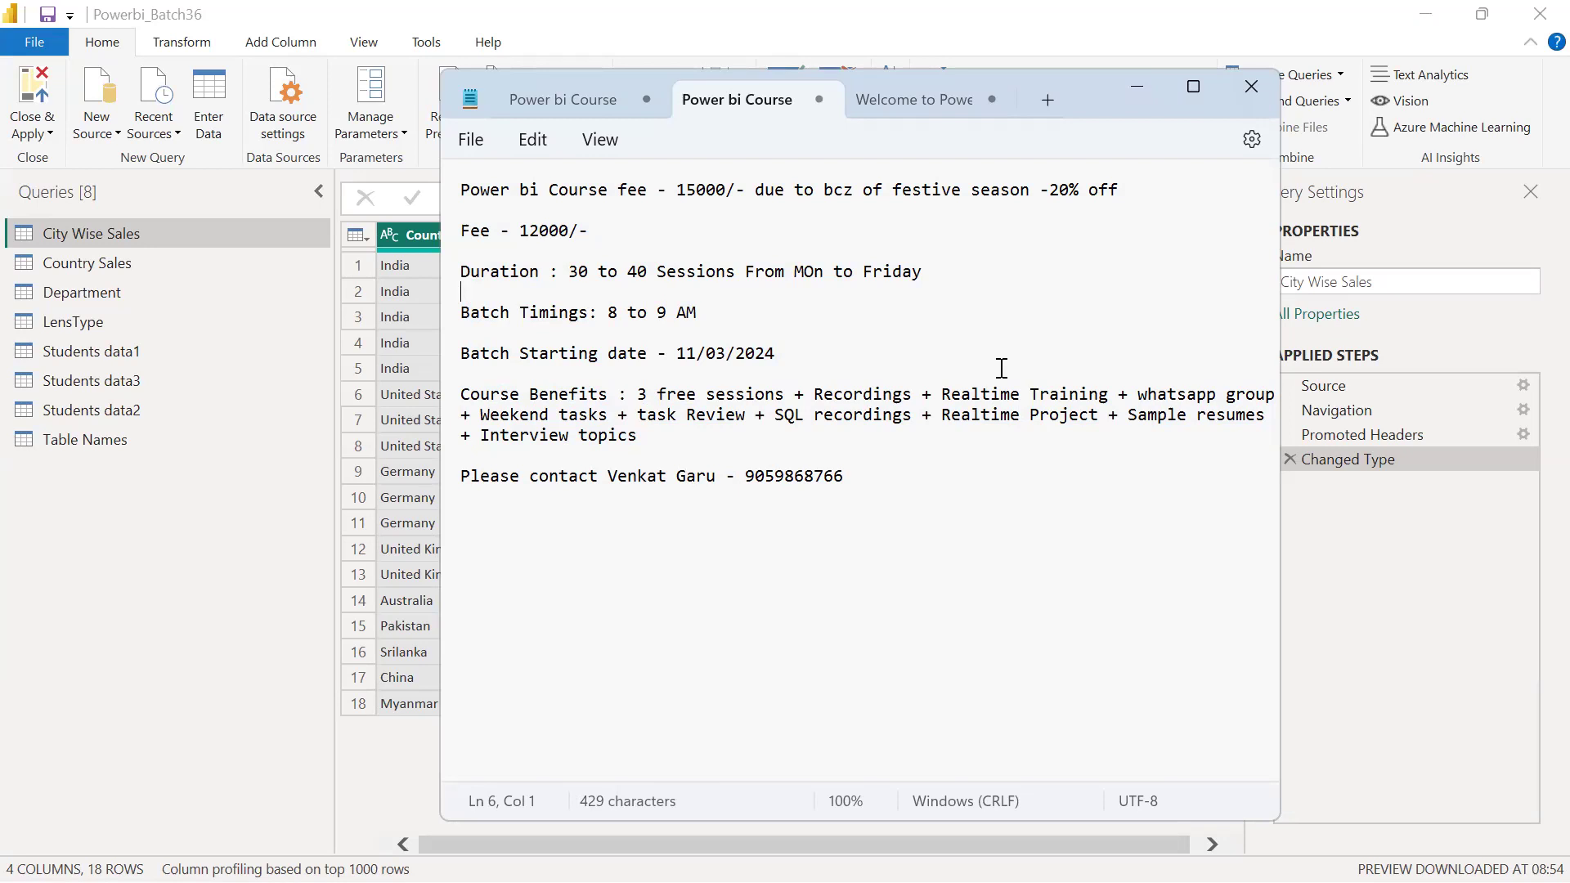
Step: Highlight the contact line in the course notes, and the block from the course duration through the contact details
left_click_drag(845, 476, 532, 477)
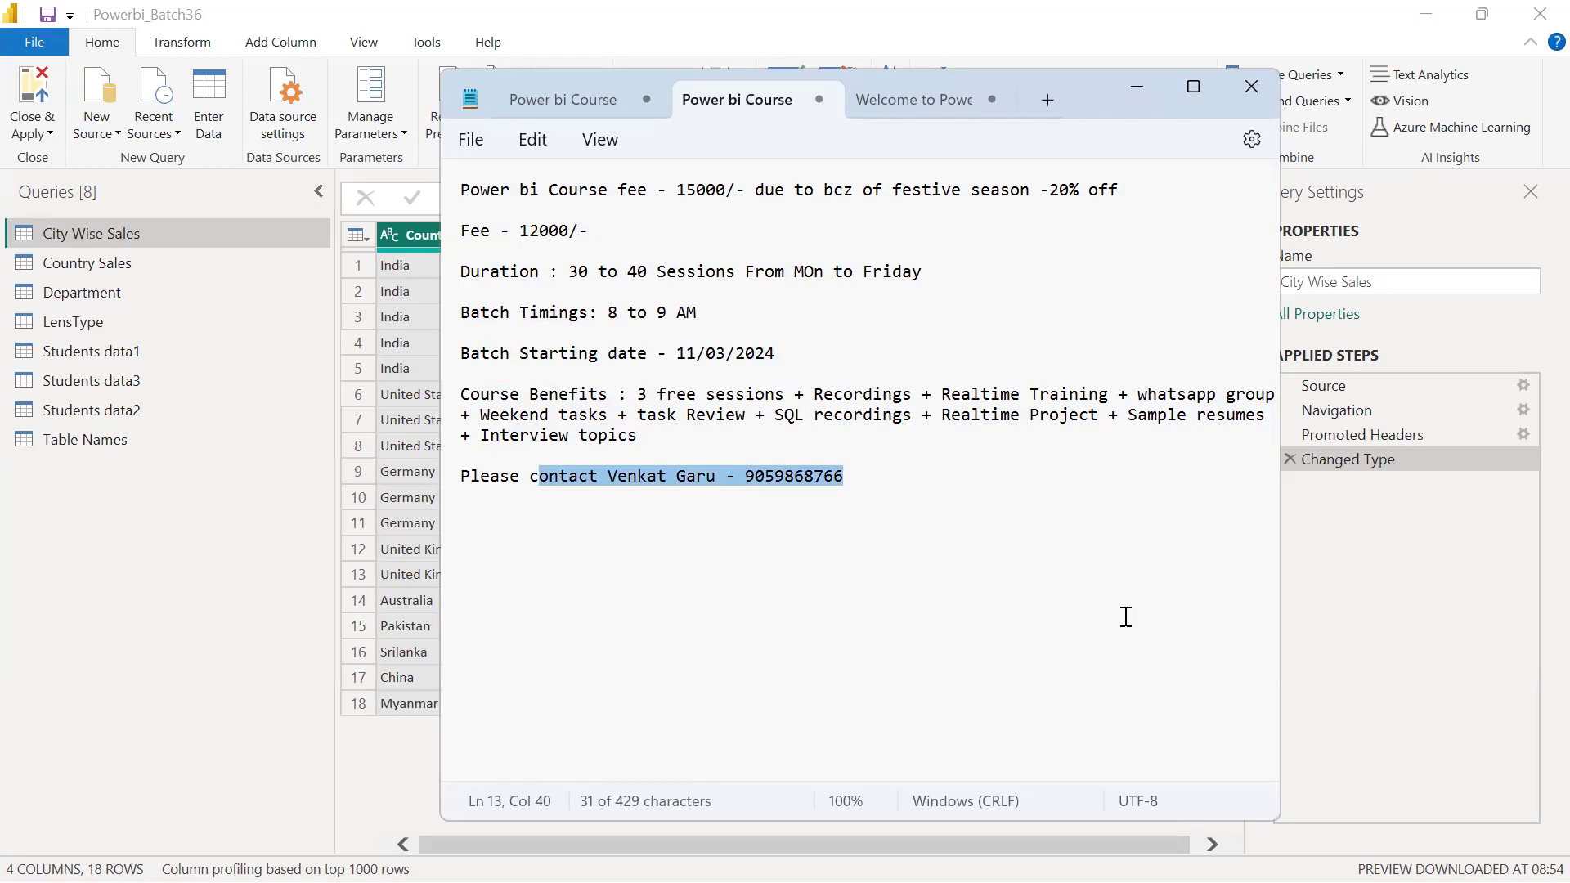
left_click(960, 523)
left_click_drag(871, 470, 441, 486)
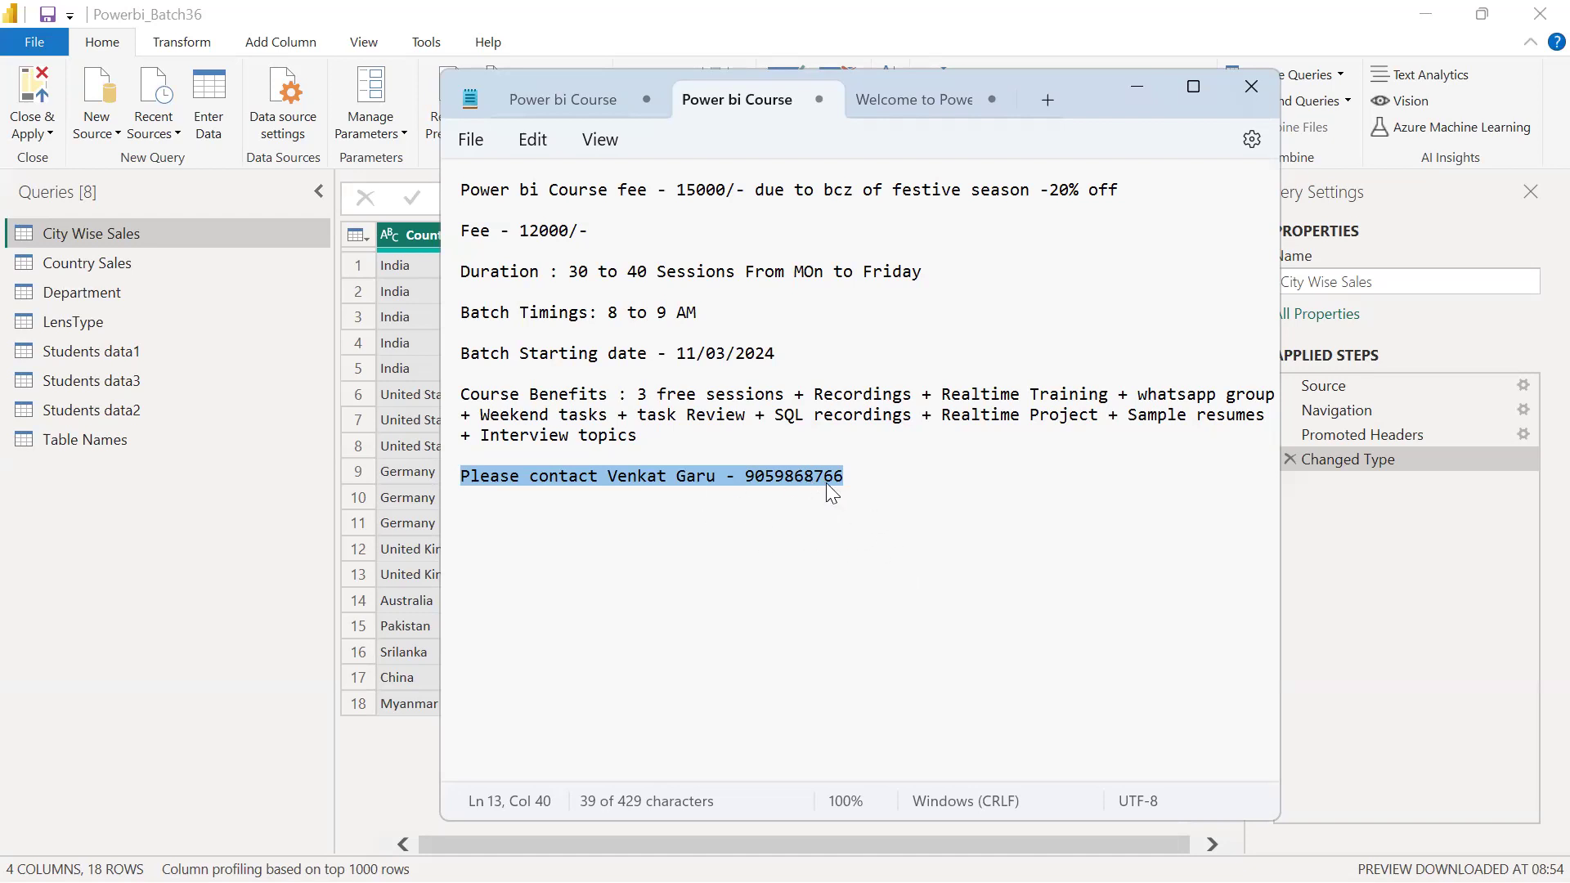
left_click(929, 493)
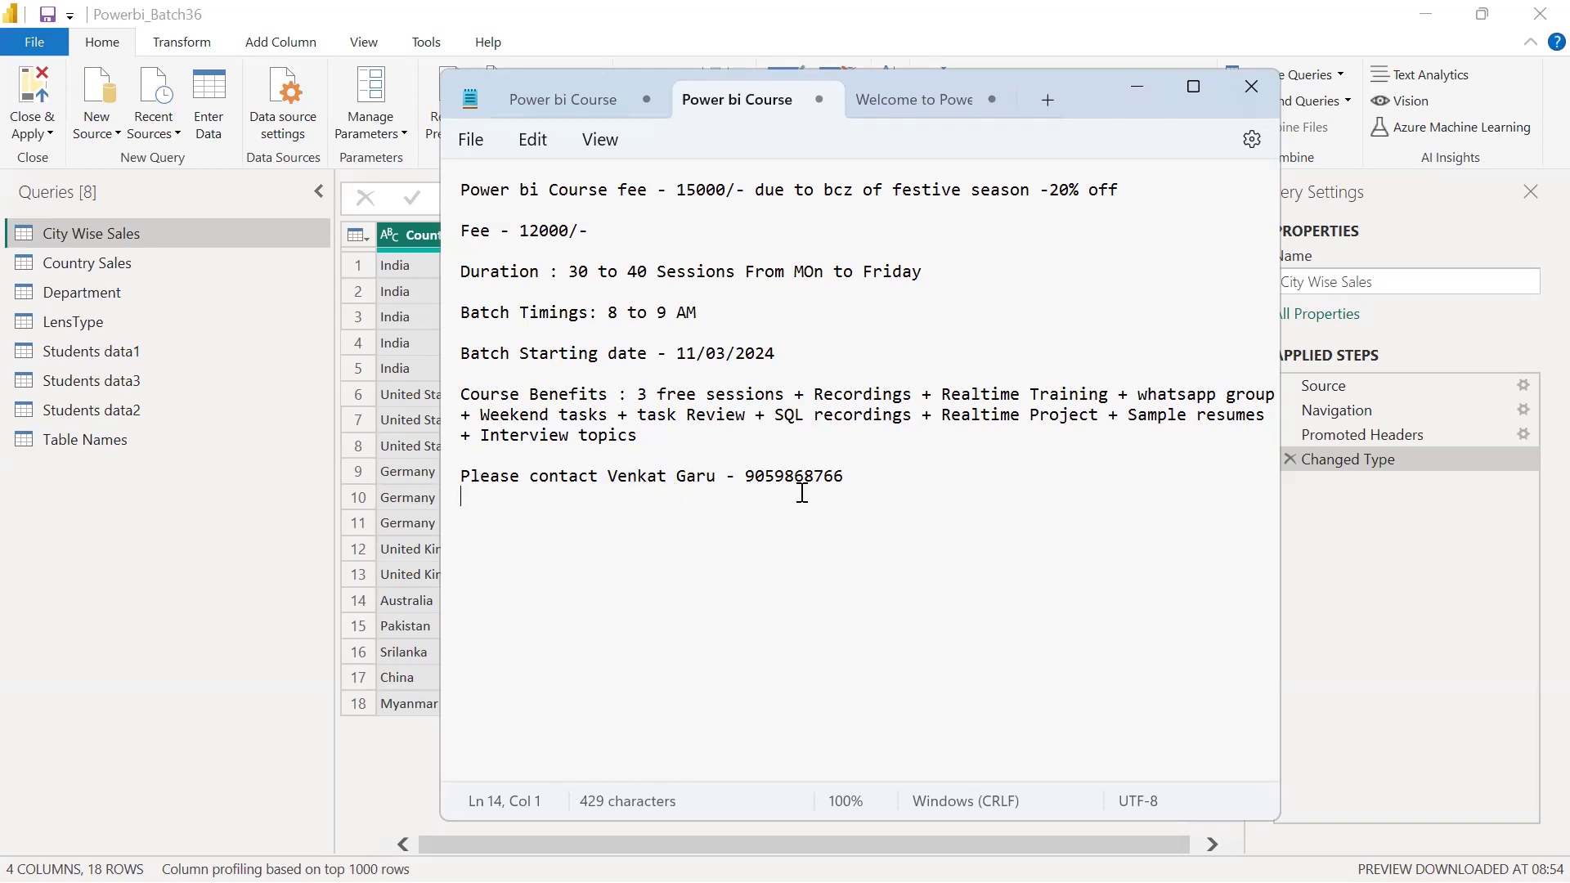
left_click_drag(876, 487, 464, 205)
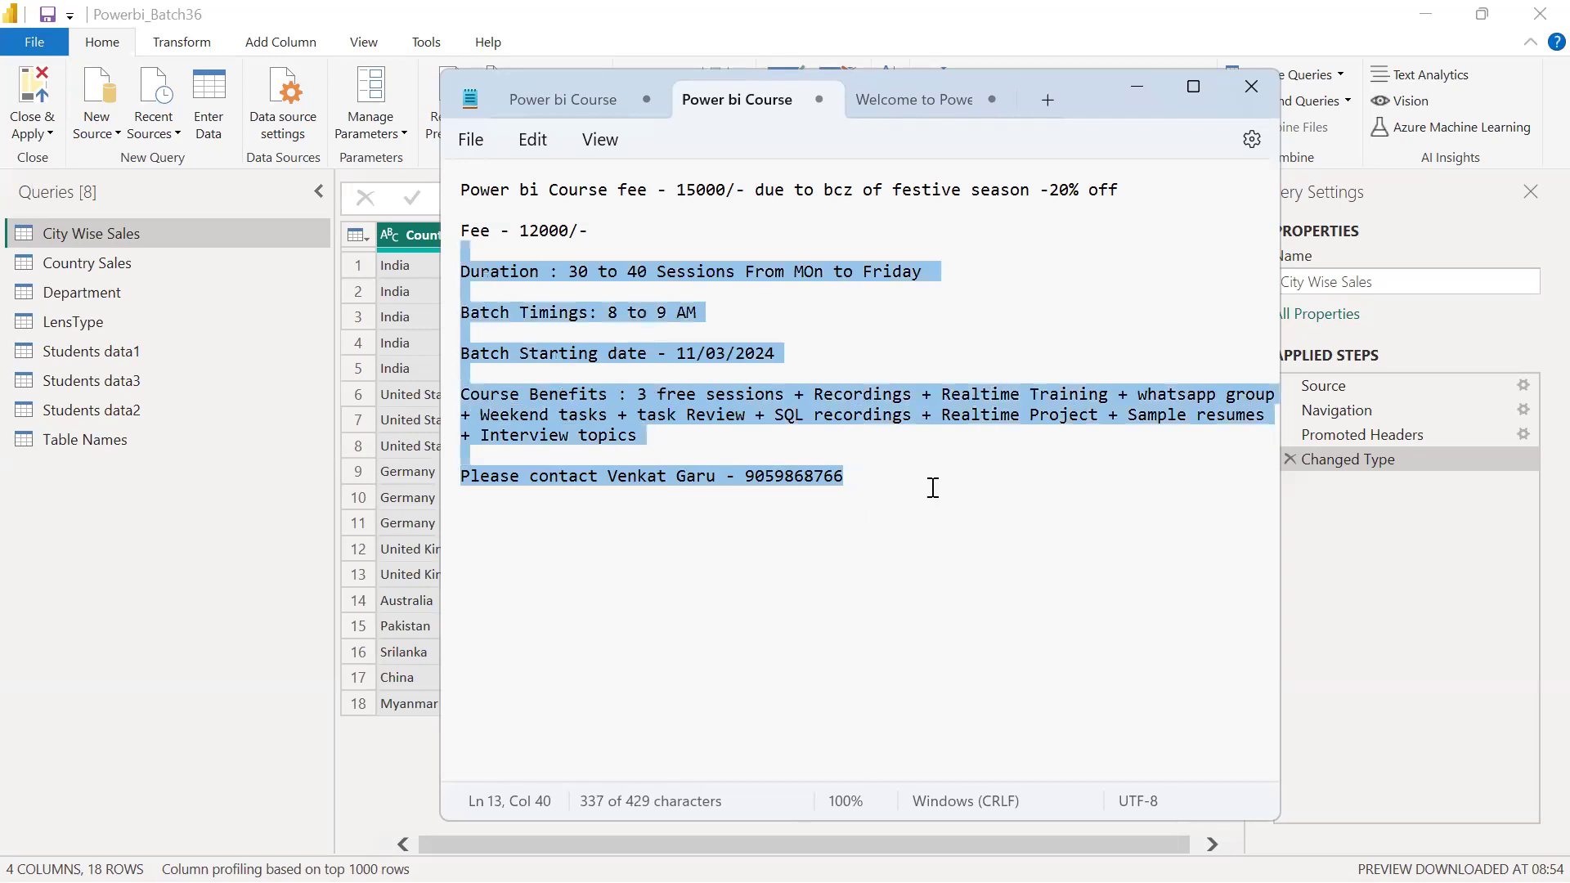
left_click(998, 514)
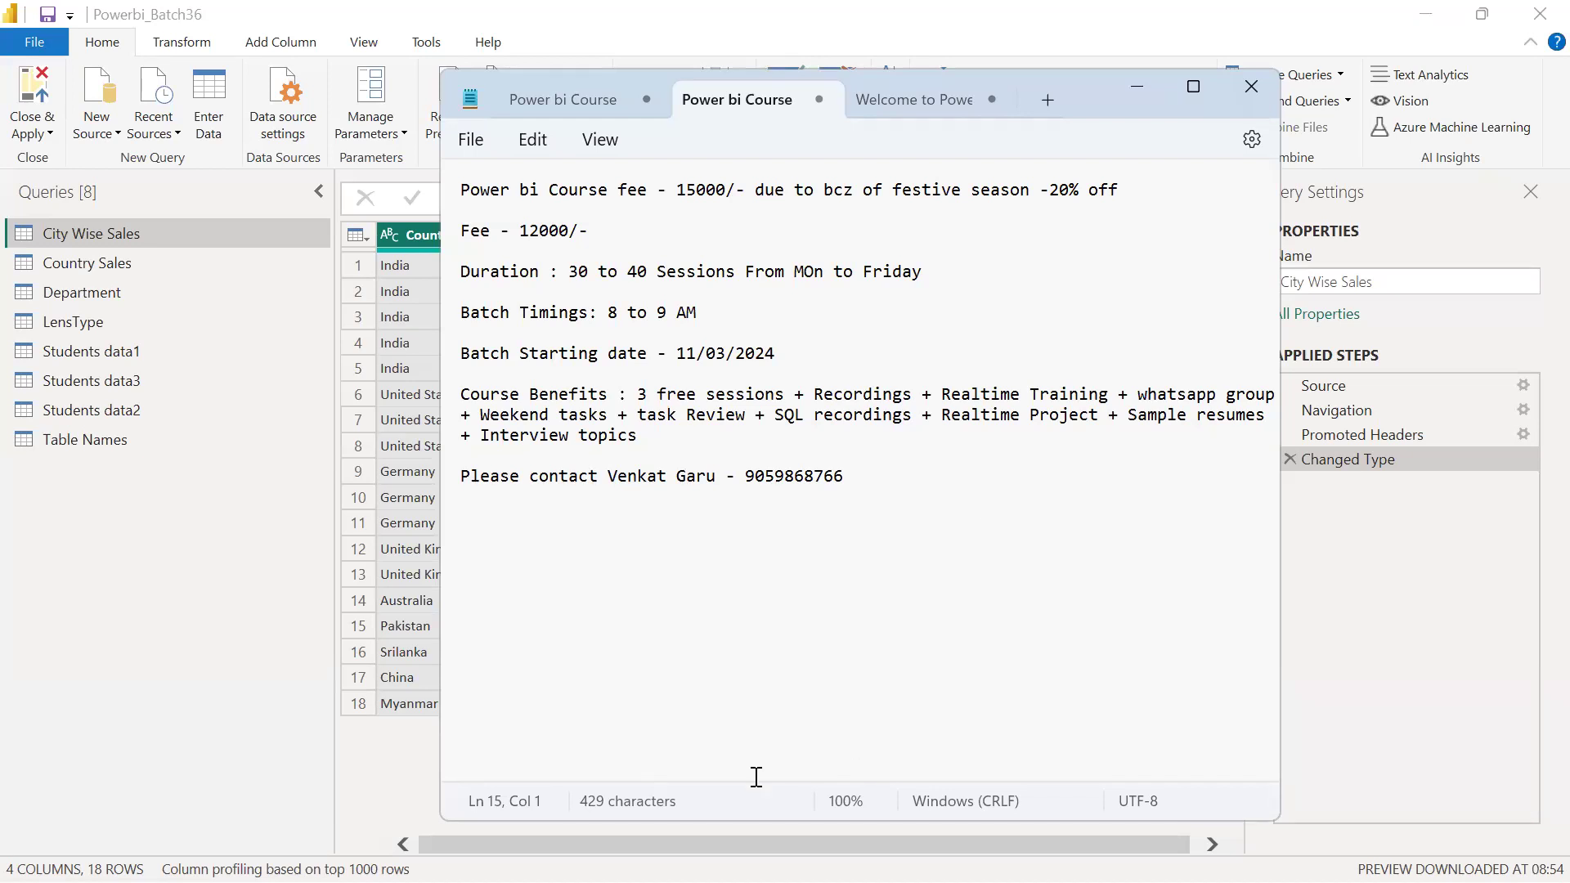
Step: Select the entire contact line at the end of the course notes
key("alt+Tab")
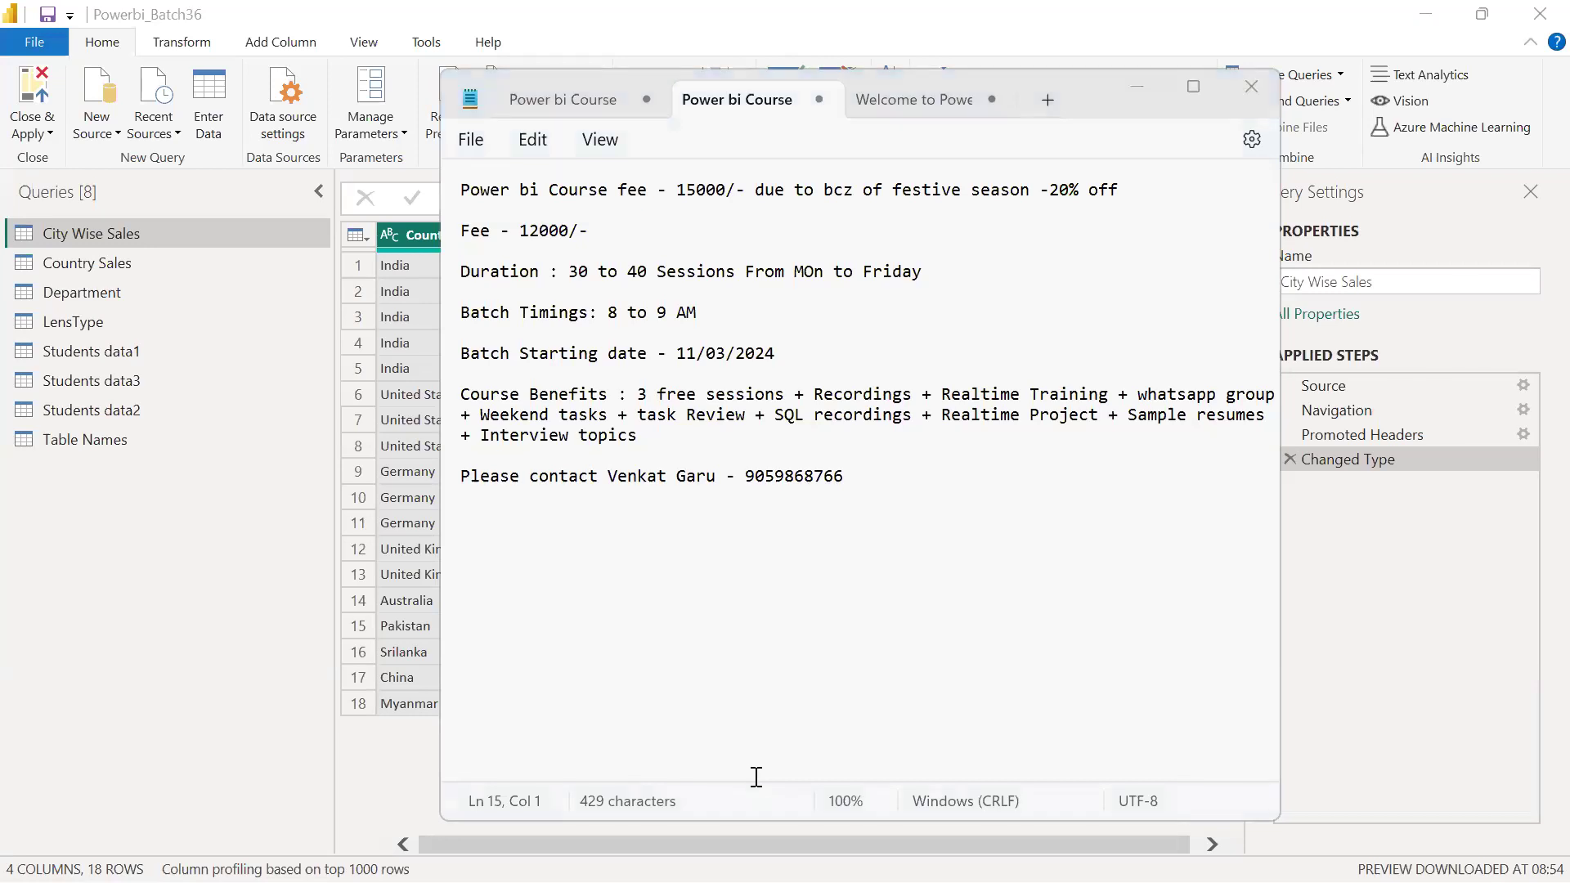
left_click(901, 491)
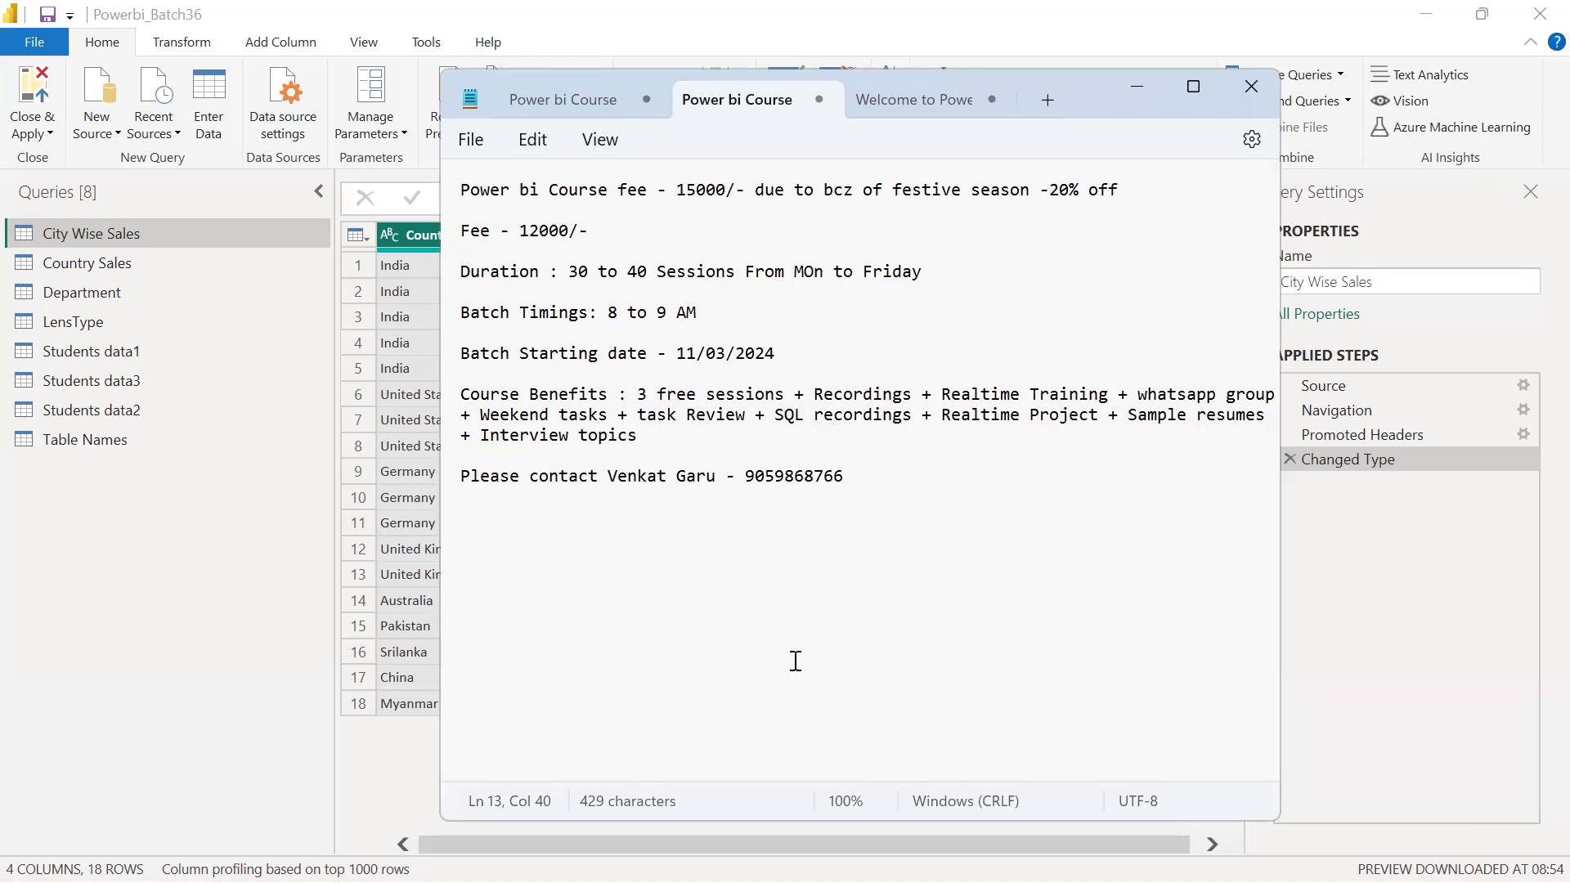
left_click(786, 447)
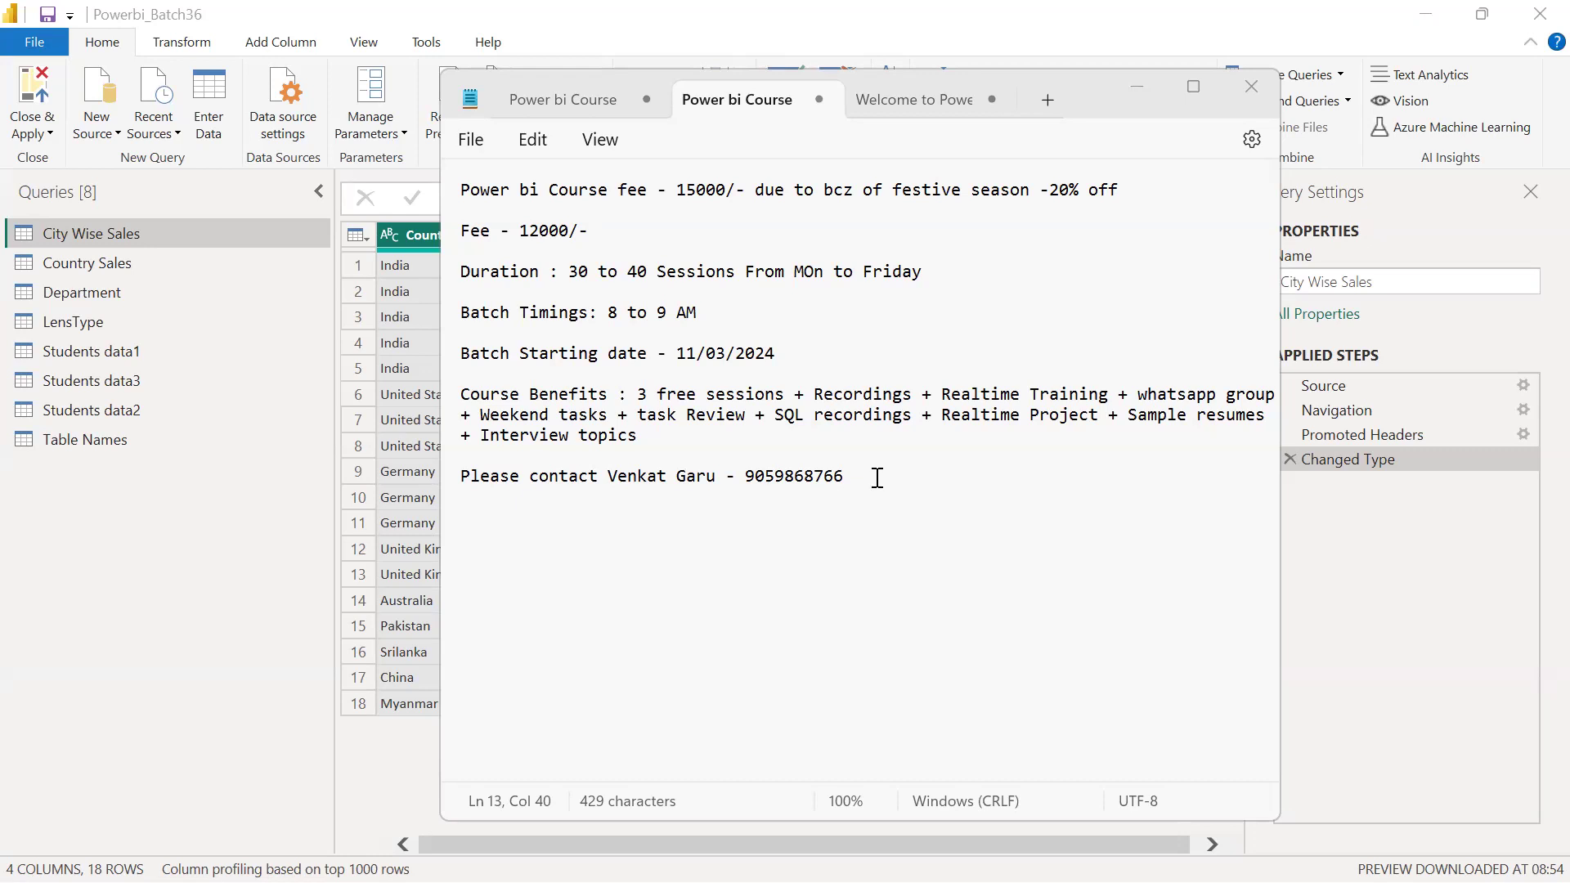
left_click_drag(847, 480, 457, 480)
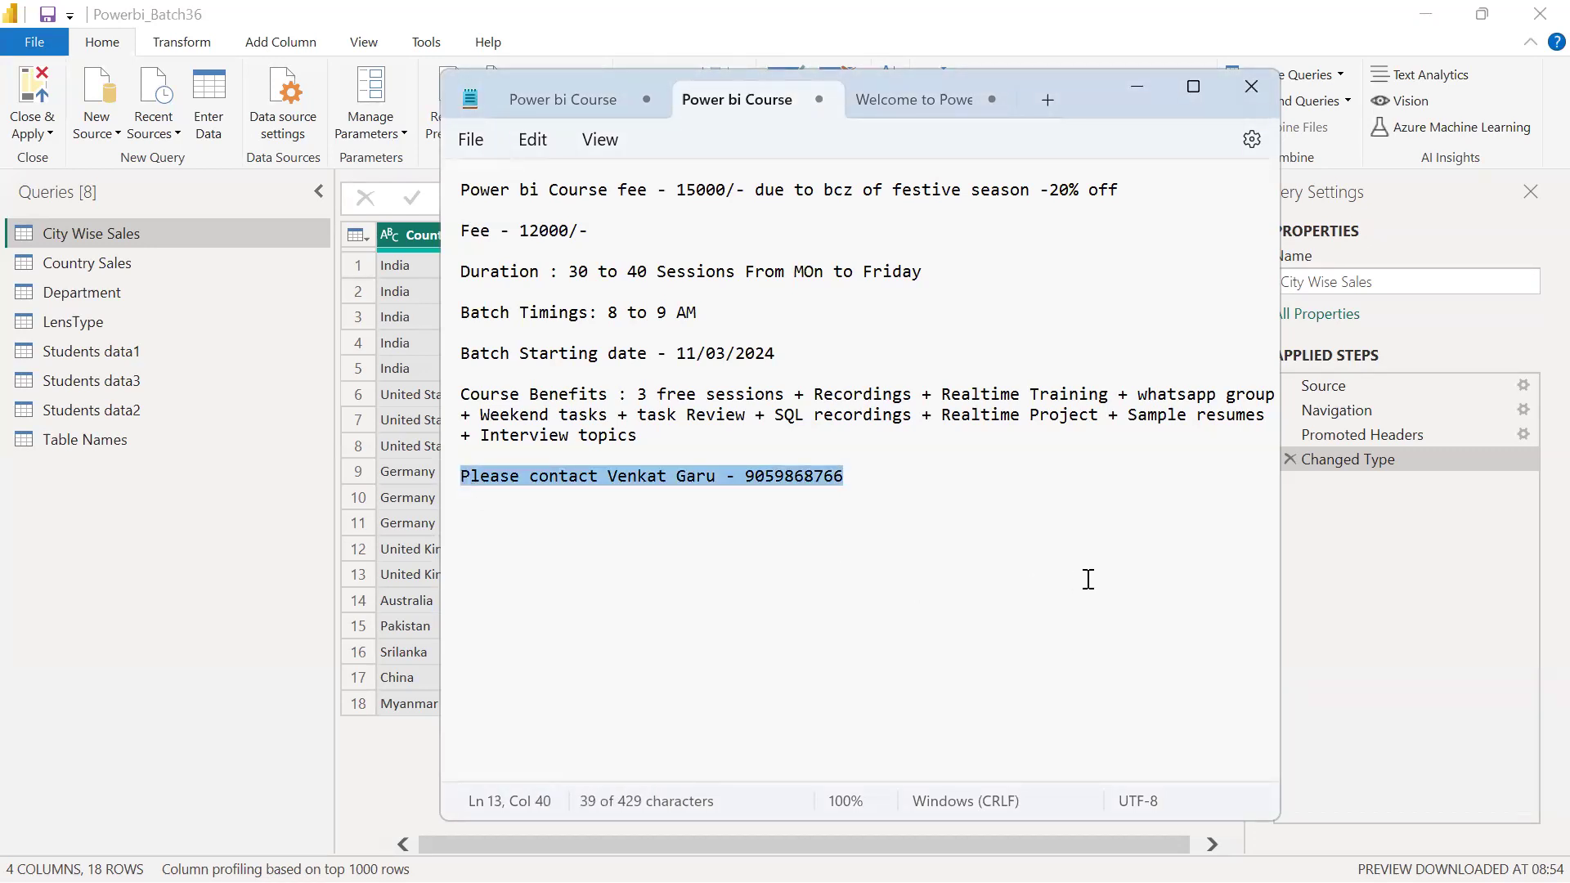